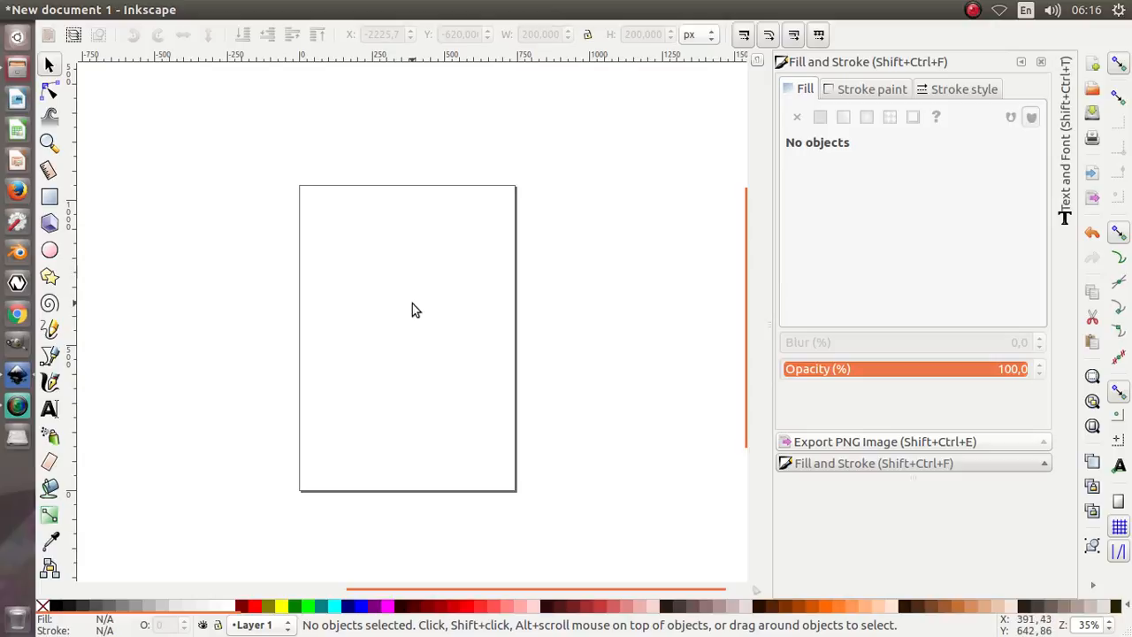
Step: Set the document page to A4 size in landscape orientation
drag(413, 310, 449, 290)
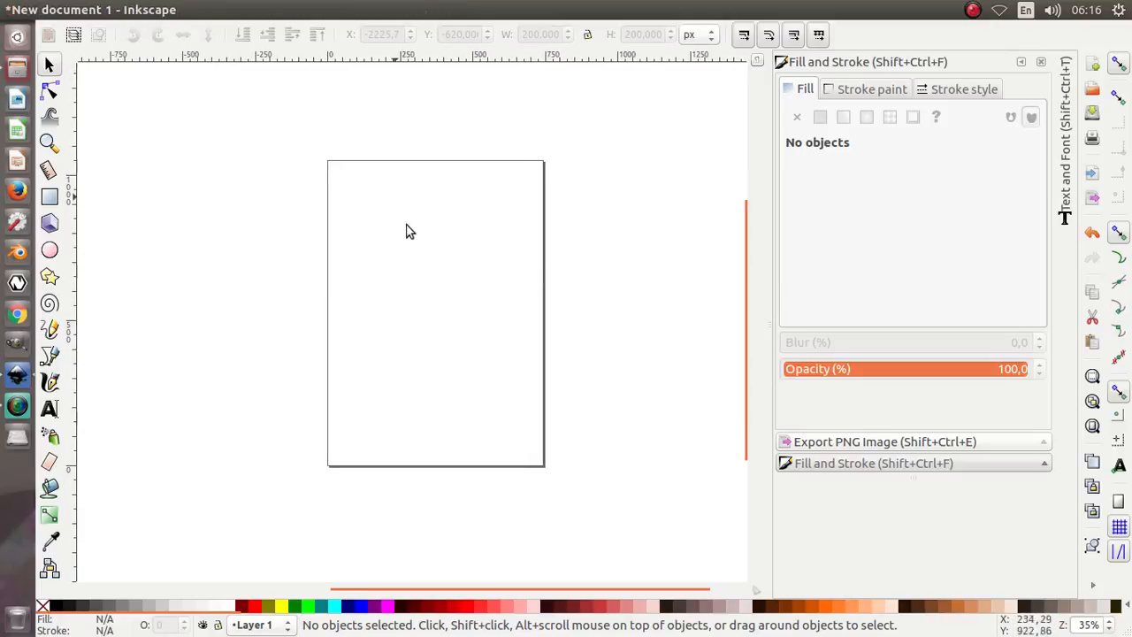
drag(426, 263, 428, 280)
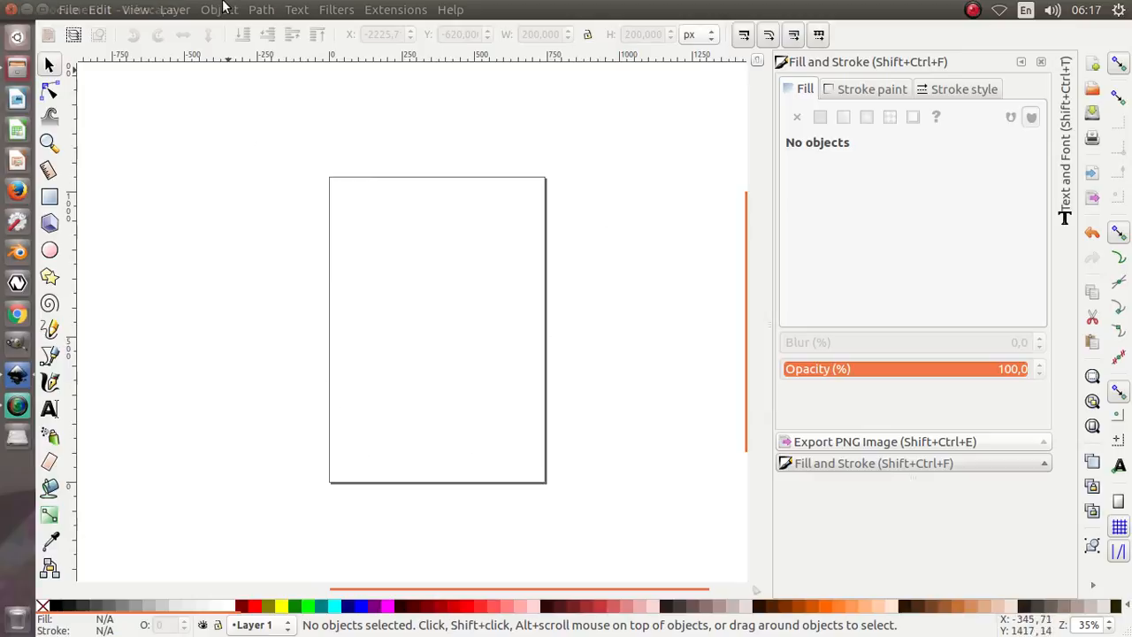
click(136, 11)
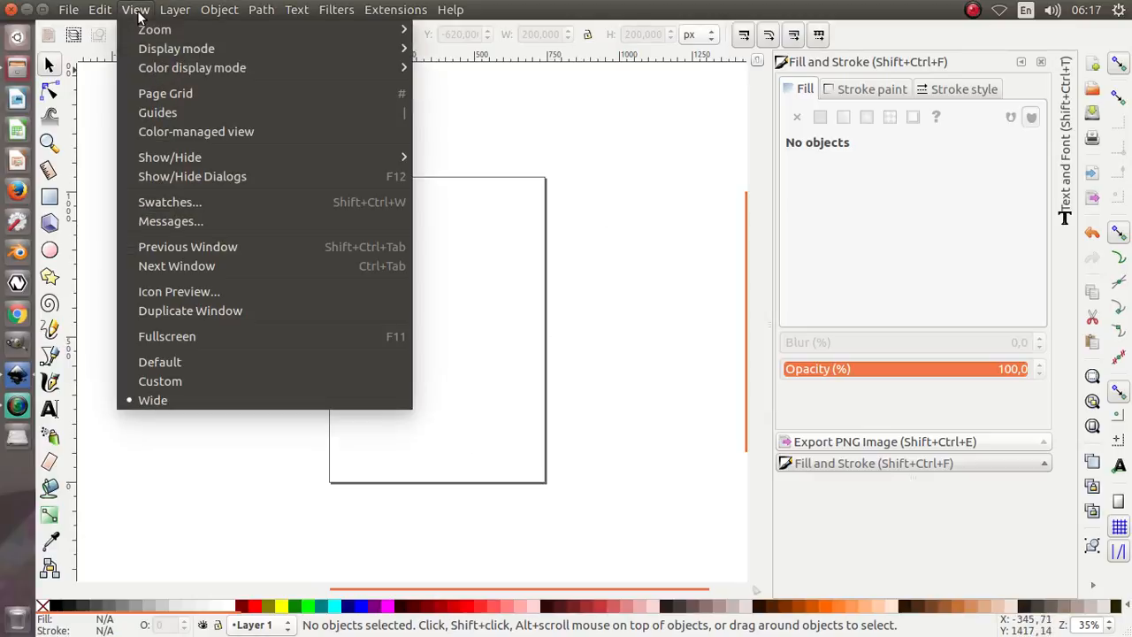
mouse_move(112, 11)
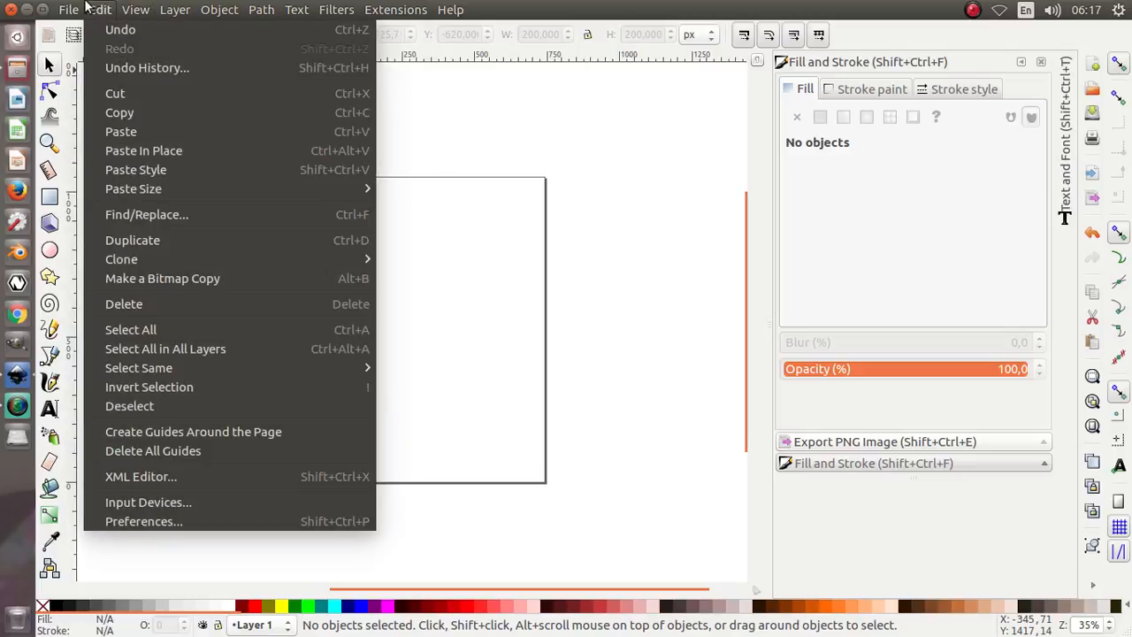
mouse_move(78, 8)
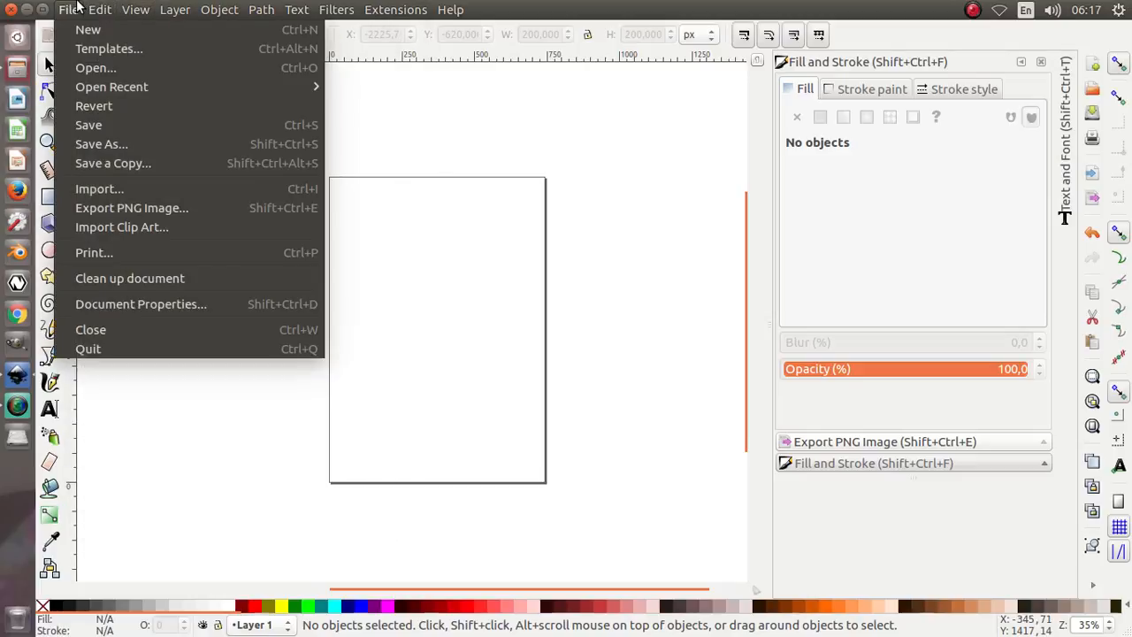
click(136, 310)
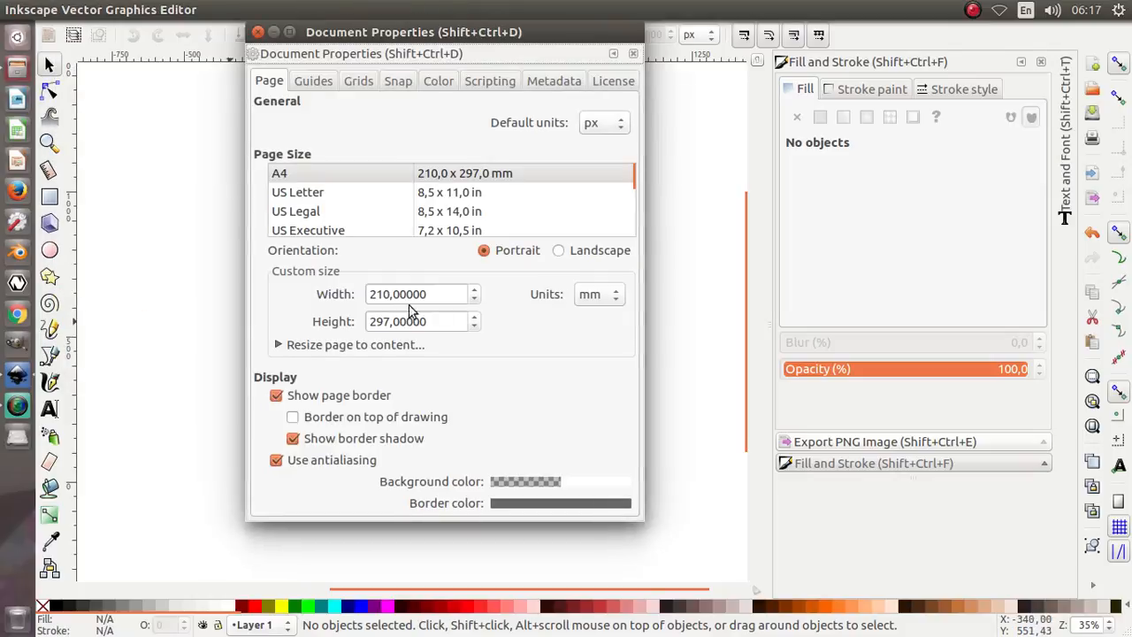
click(312, 174)
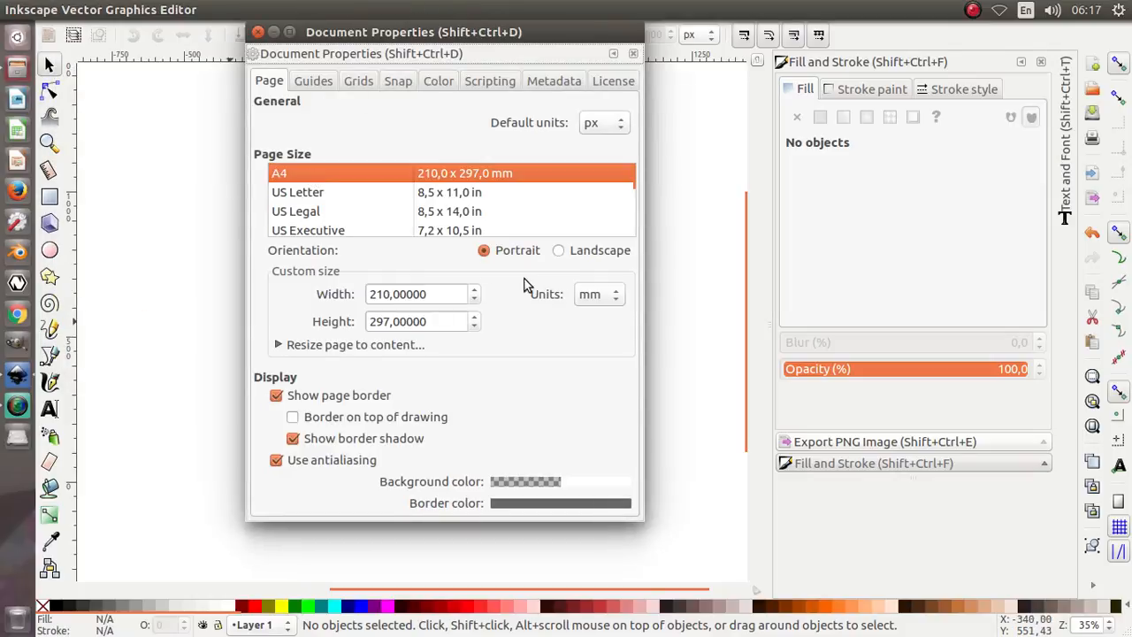
click(560, 252)
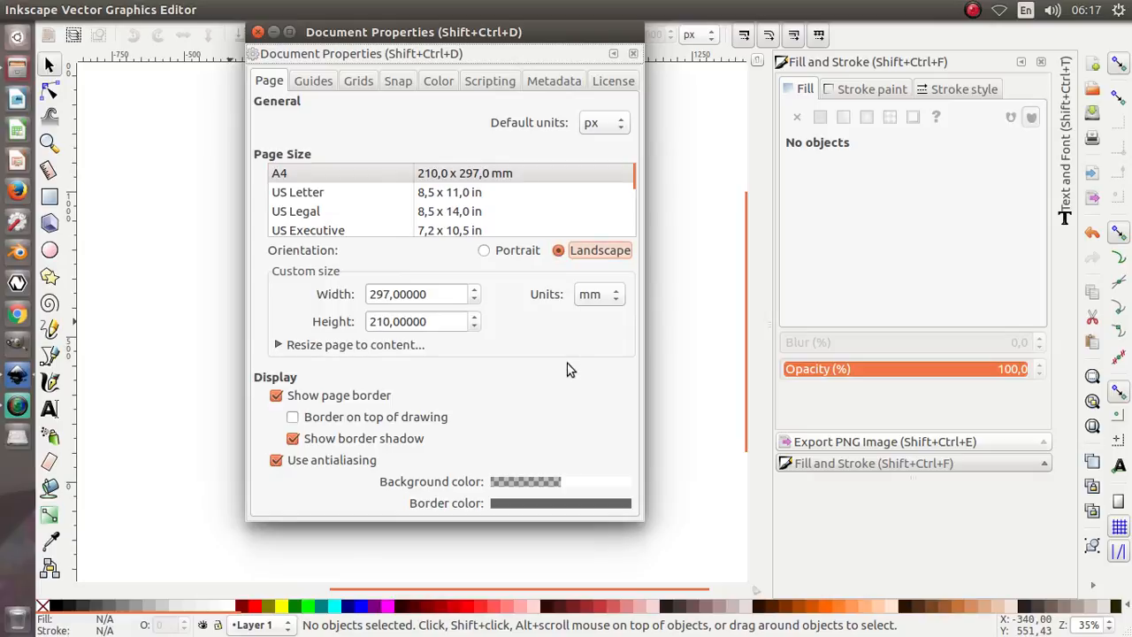
click(258, 32)
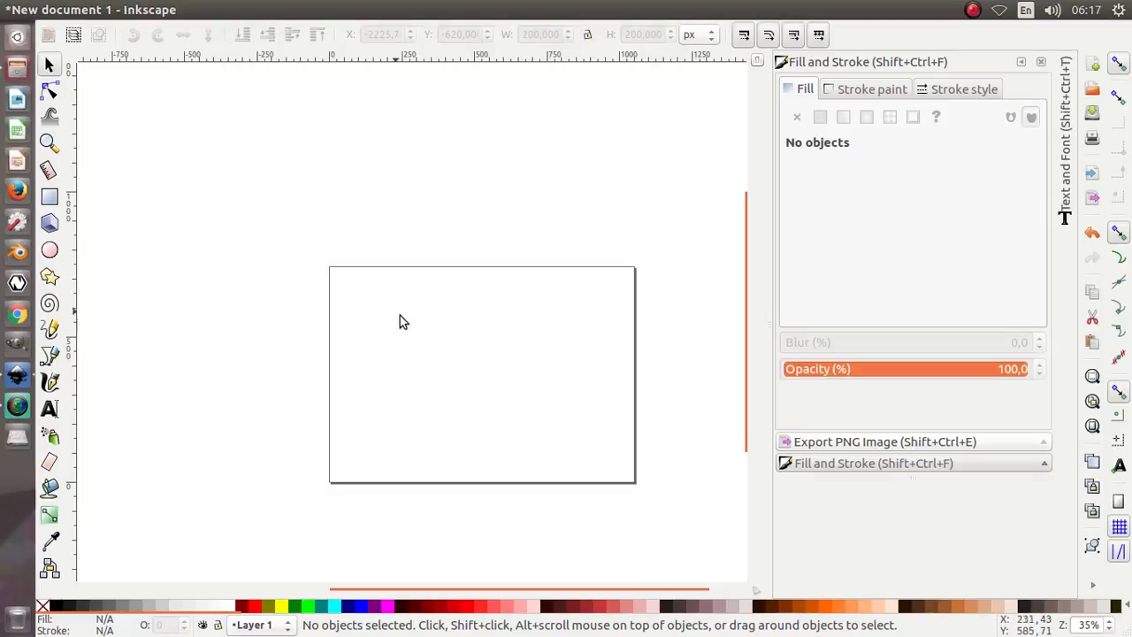
Step: Place guides along all four edges of the page, two vertical and two horizontal
drag(435, 345, 397, 306)
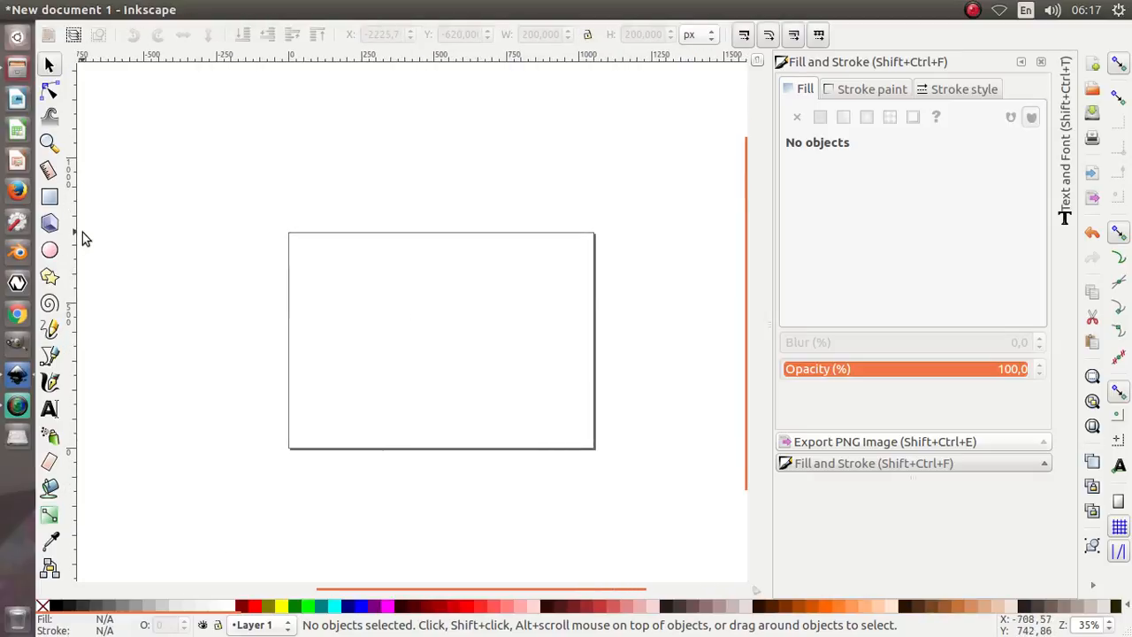
drag(69, 230, 288, 316)
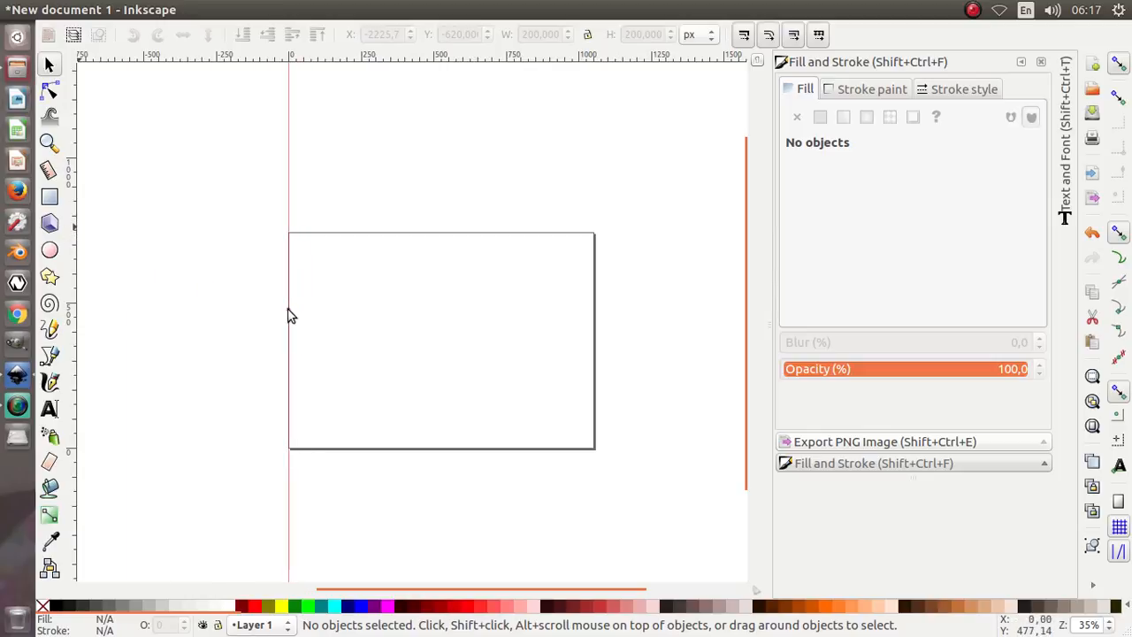
drag(348, 56, 393, 232)
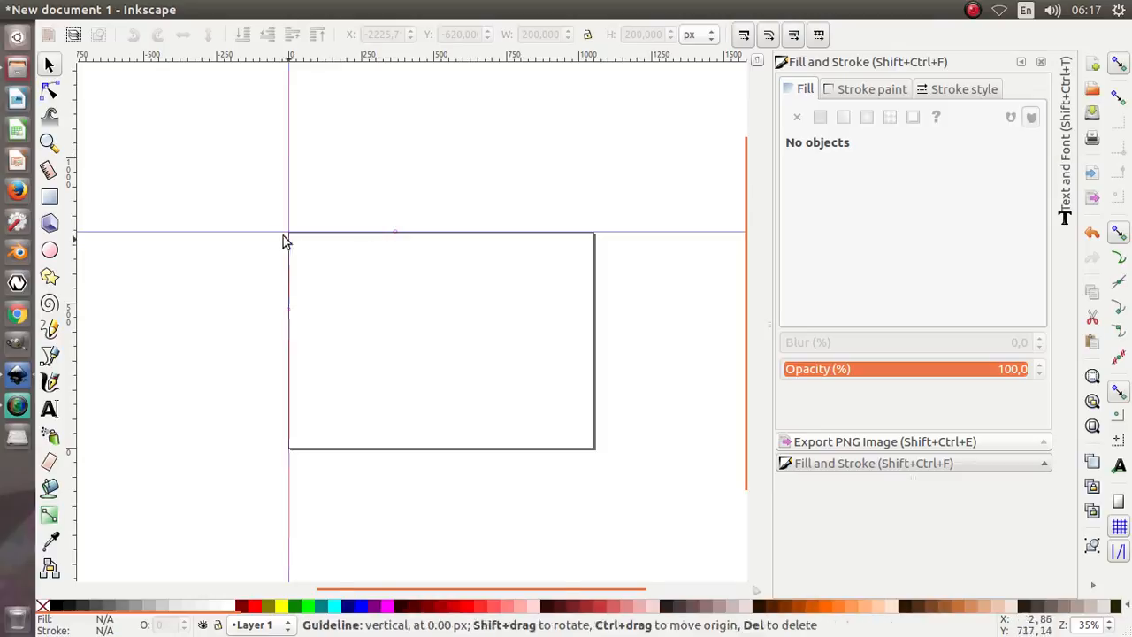
scroll(285, 237, up, 9)
drag(296, 162, 303, 171)
scroll(252, 184, down, 10)
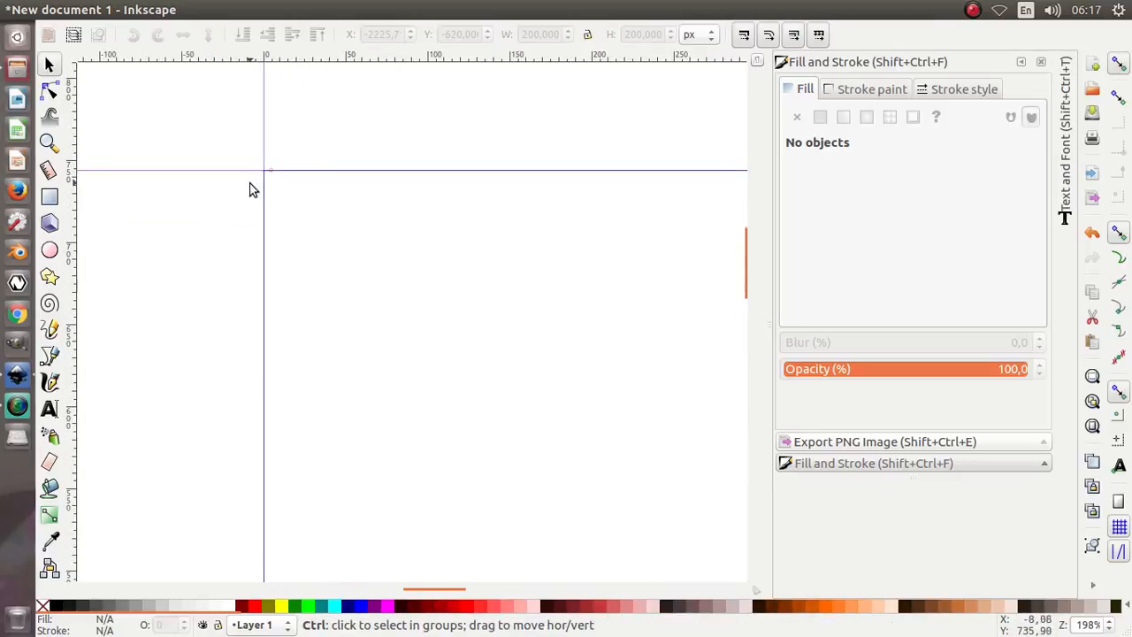
drag(301, 64, 332, 331)
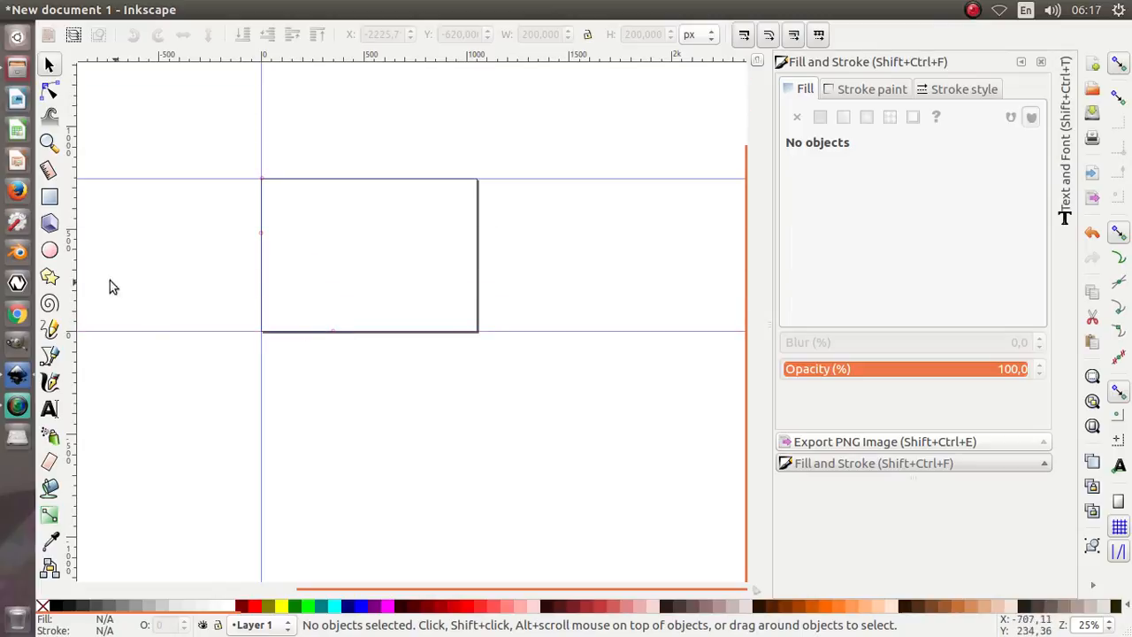
drag(75, 267, 479, 281)
scroll(381, 191, up, 2)
scroll(476, 438, down, 2)
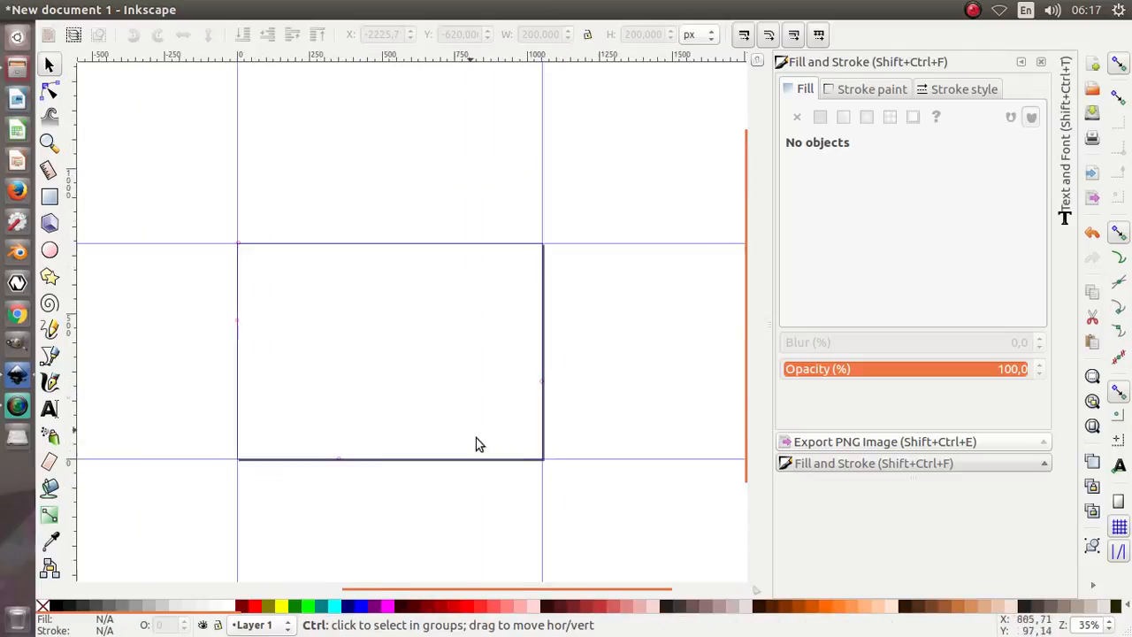
Step: Draw a rectangle covering the whole page, snapped between opposite guide intersections
drag(411, 357, 401, 317)
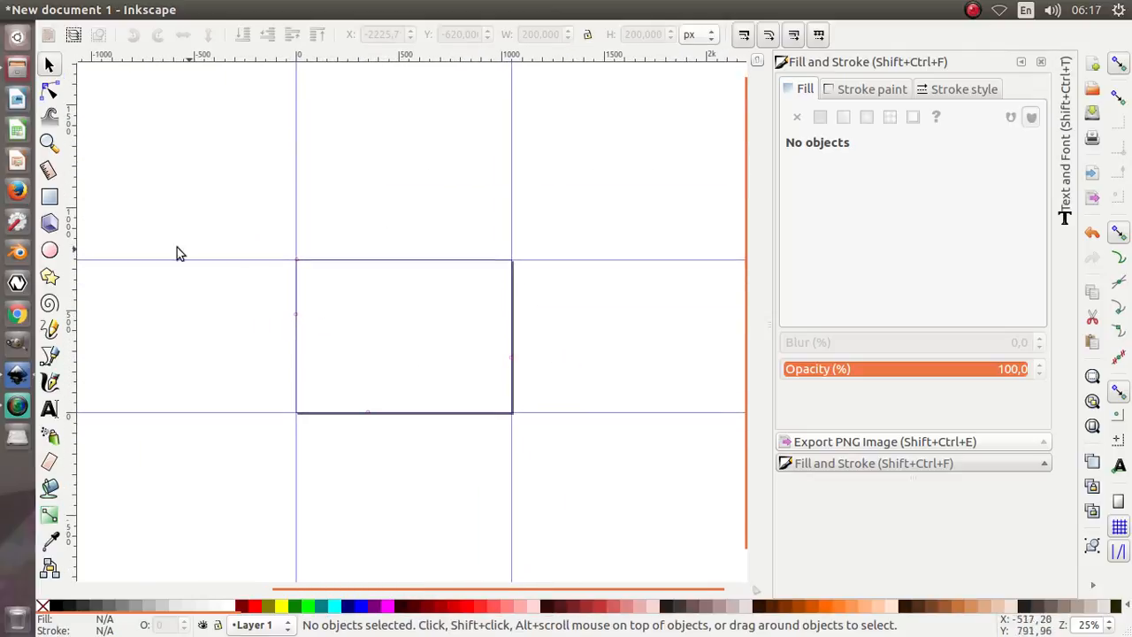
click(51, 198)
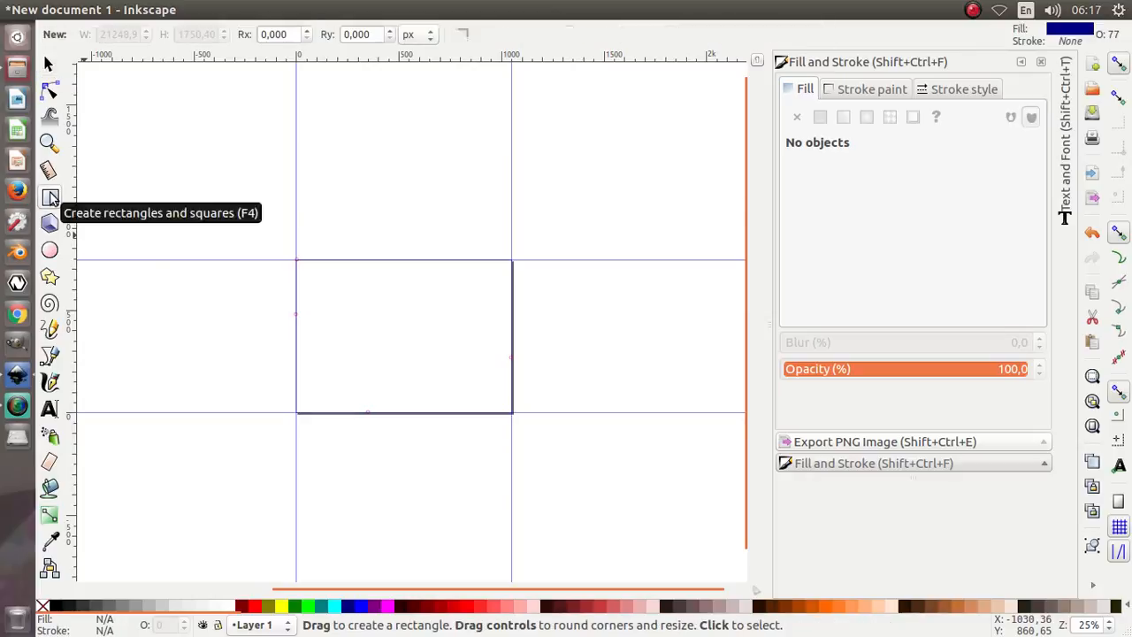
drag(296, 261, 511, 412)
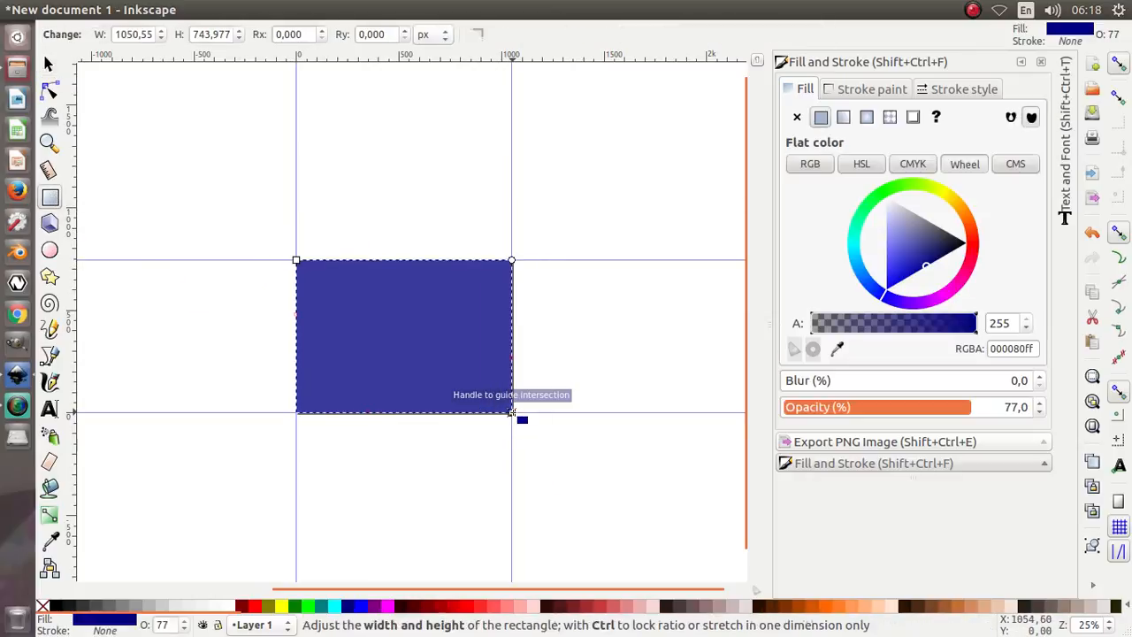
Step: Turn on snapping to bounding boxes for the drawing
click(1116, 99)
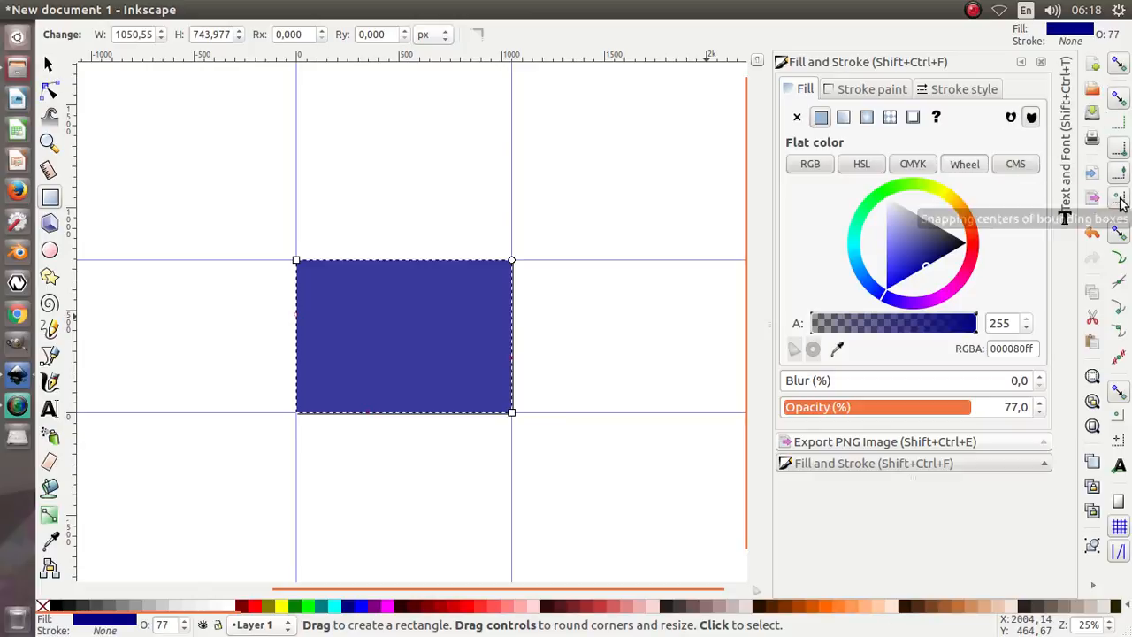
scroll(497, 345, up, 2)
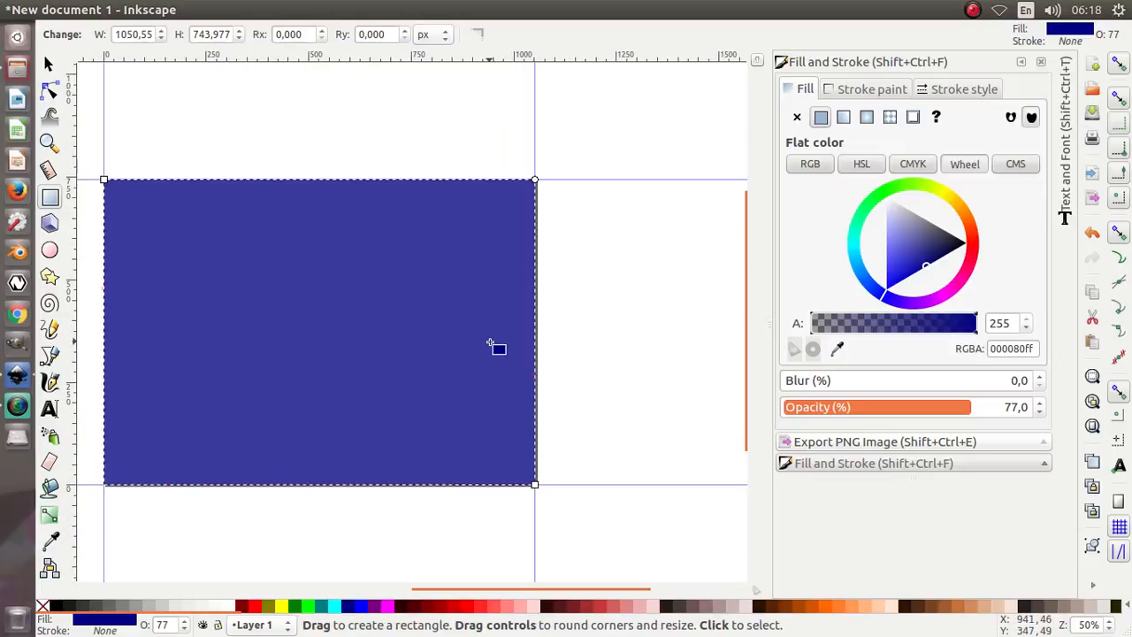
scroll(506, 291, down, 1)
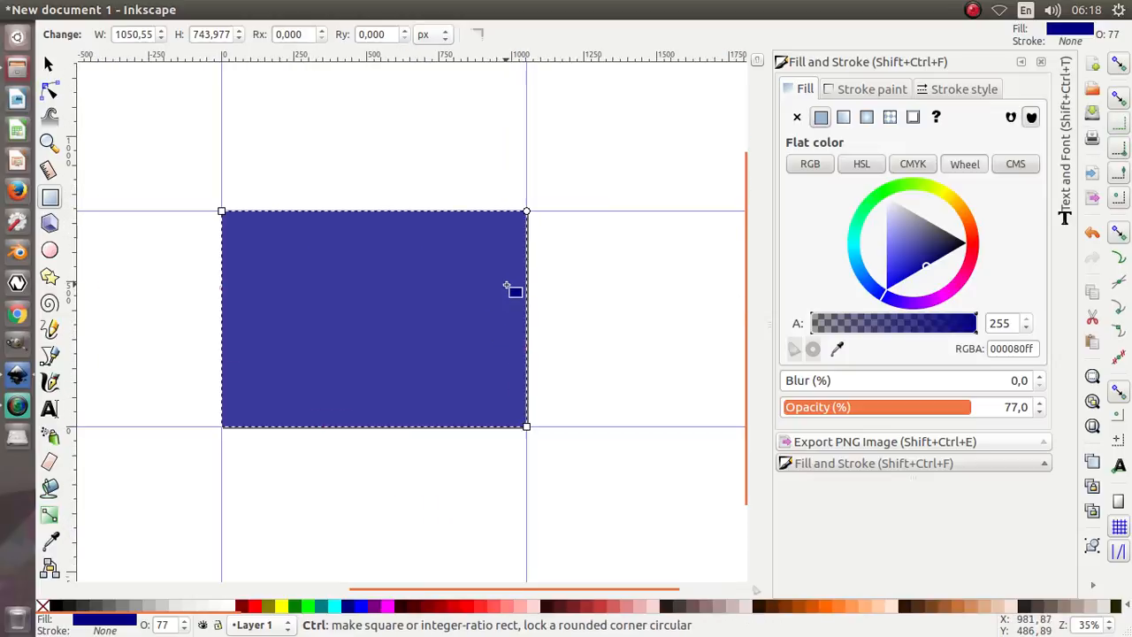
Step: Fill the page-sized rectangle with white and deselect it
click(233, 606)
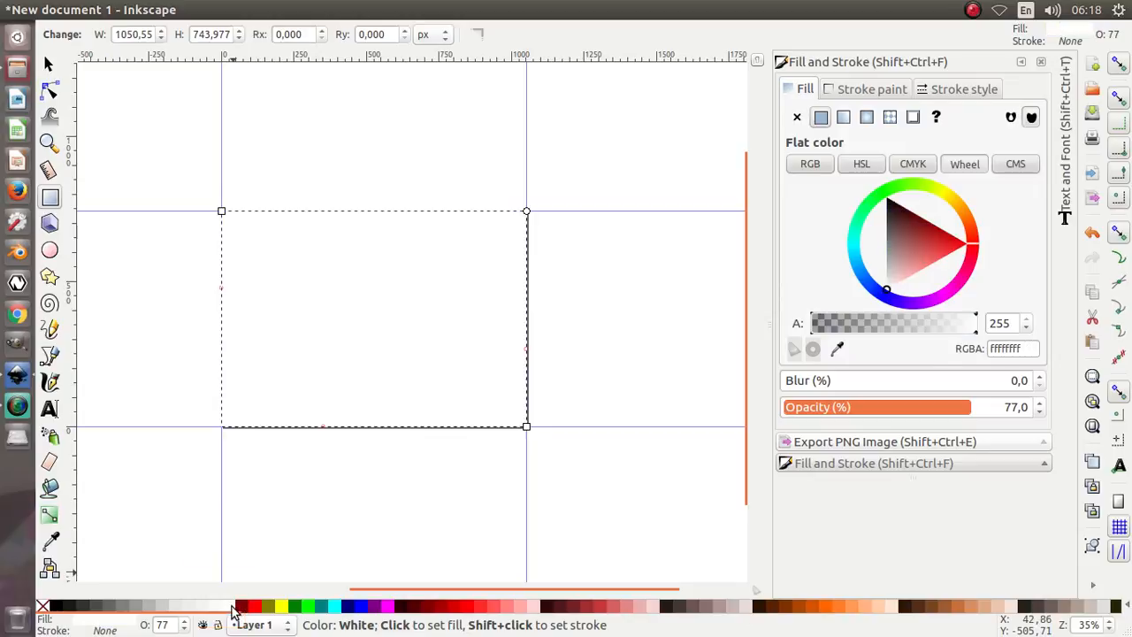
click(49, 64)
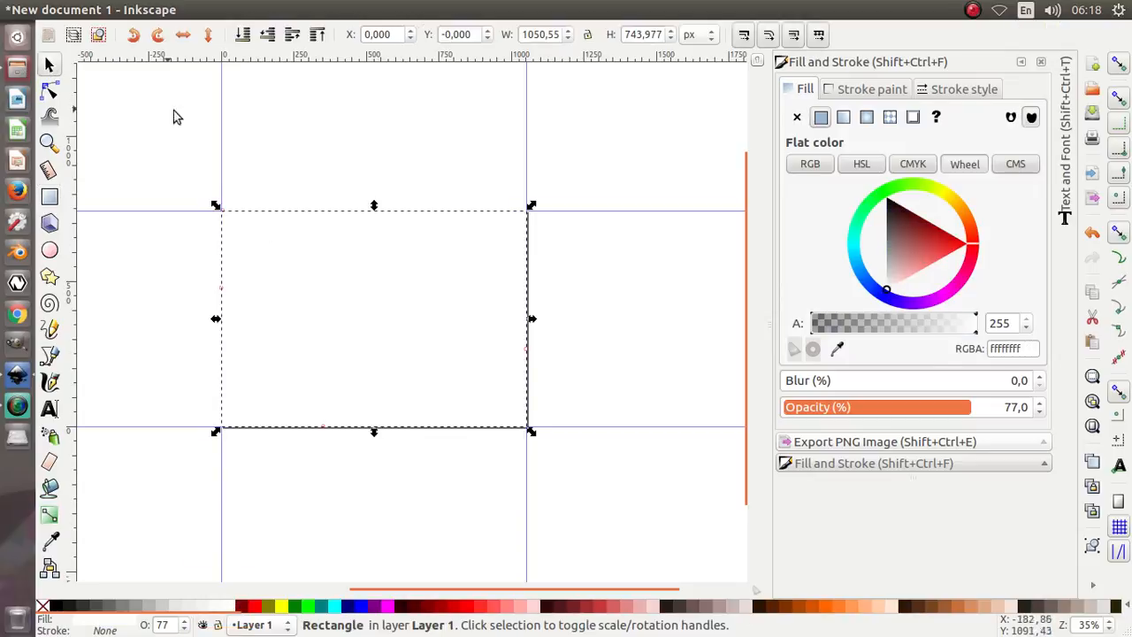
key(Escape)
click(451, 281)
click(640, 296)
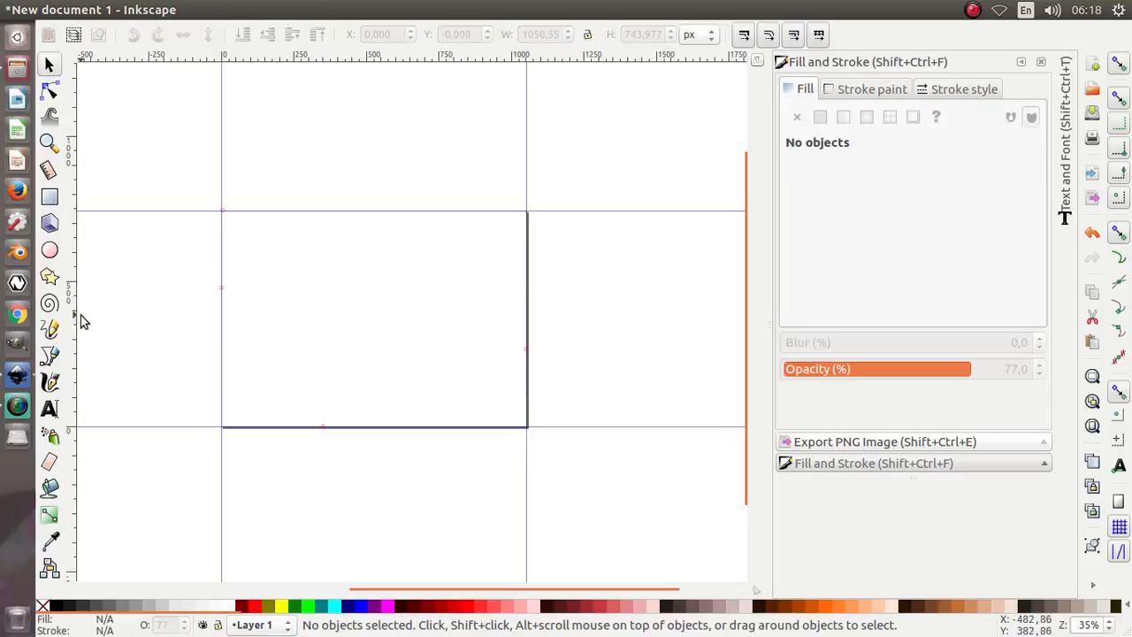
Step: Draw a closed triangle from the page's upper-left corner, about 280 px along the top edge and 507 px down the left edge
click(50, 356)
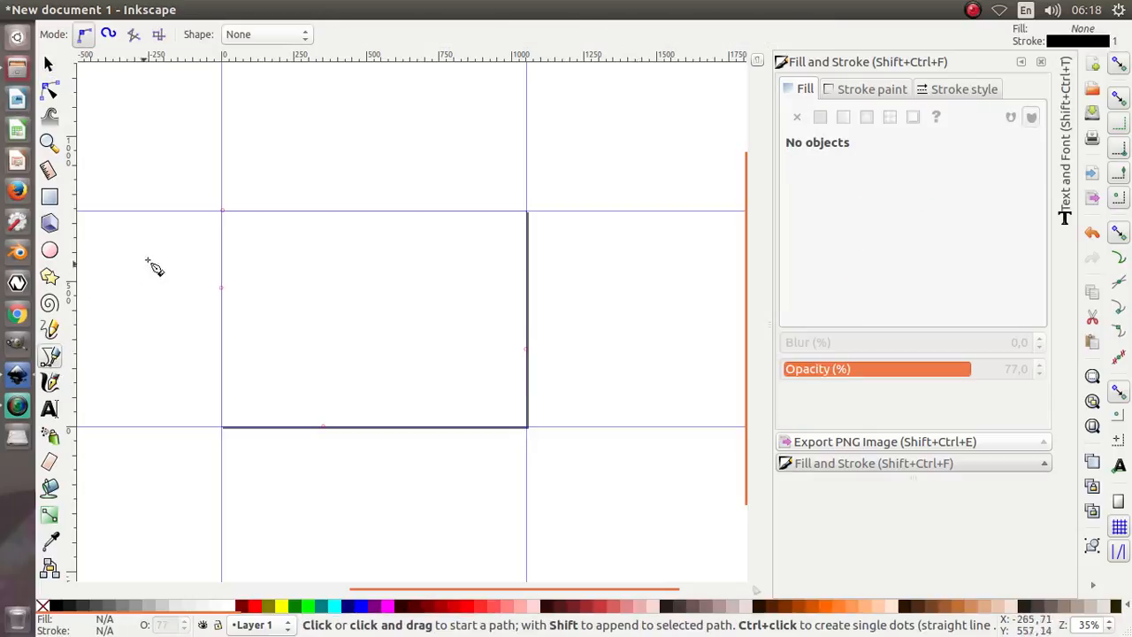
click(222, 211)
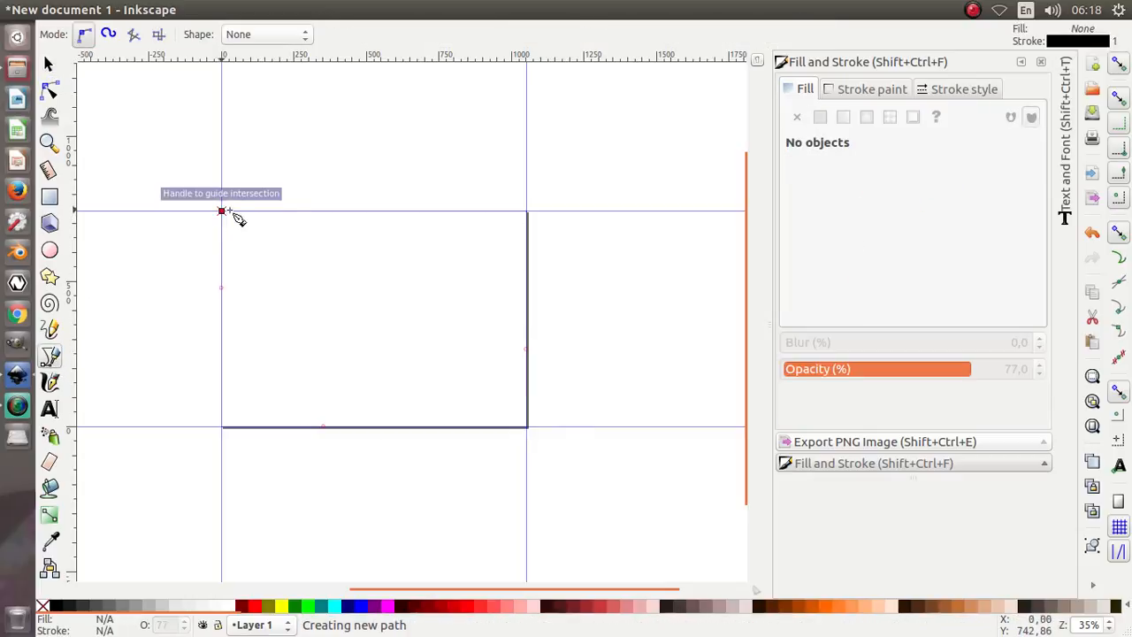
click(303, 211)
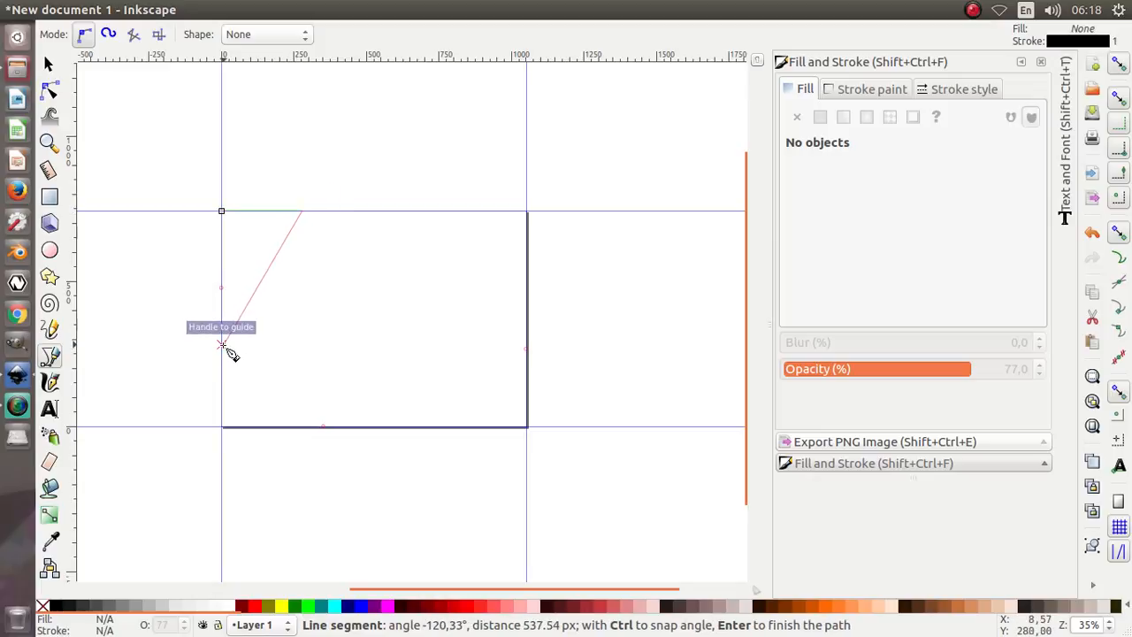
click(221, 355)
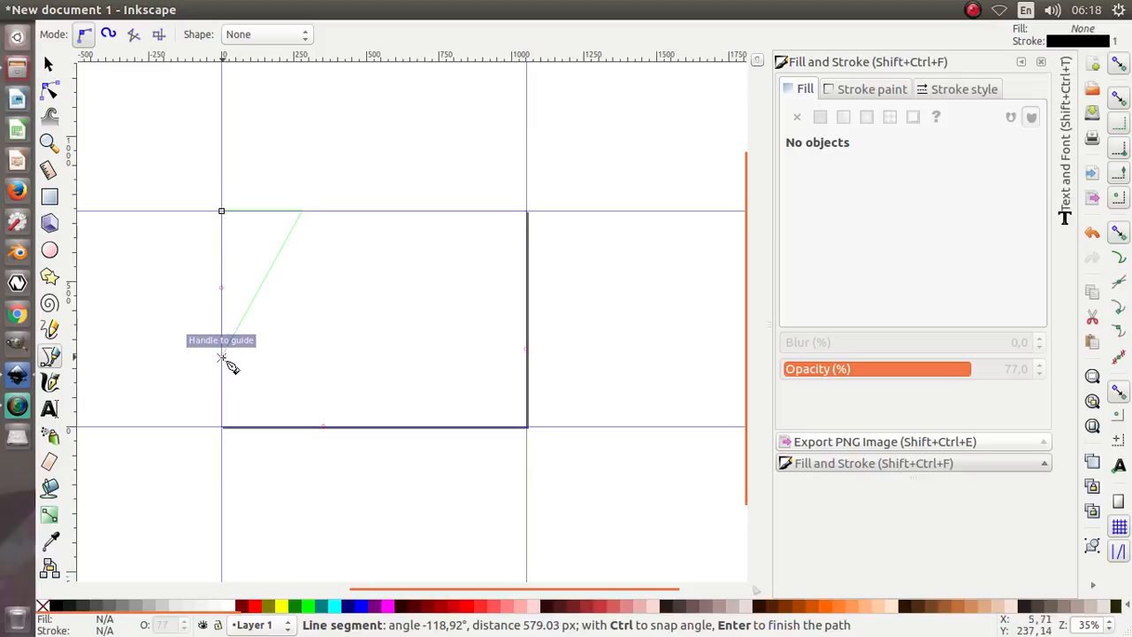
click(222, 213)
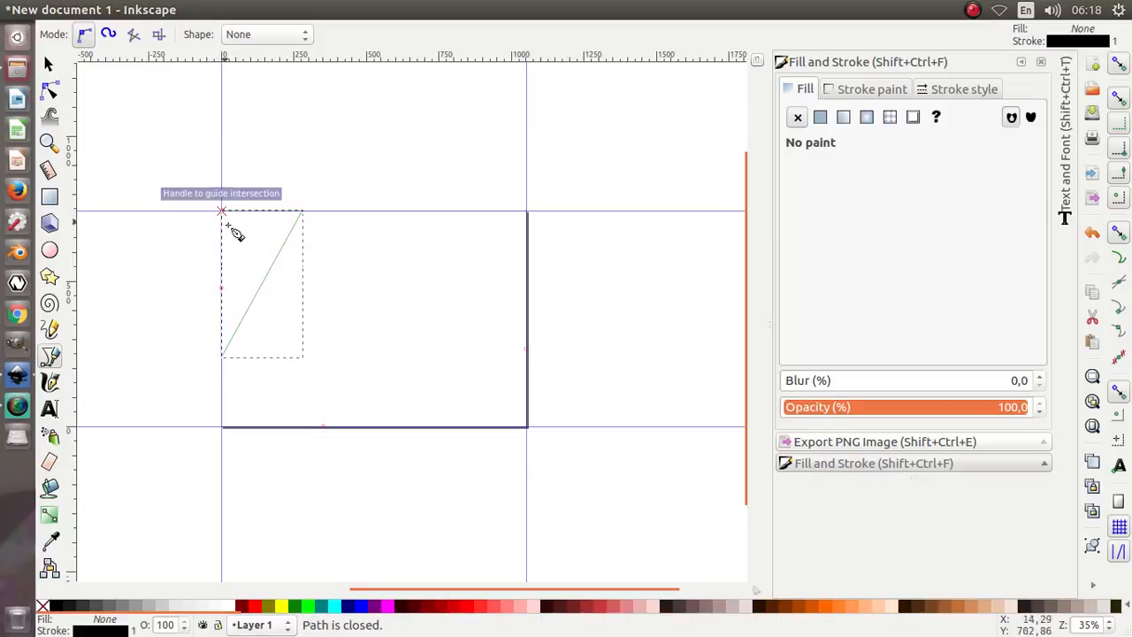
Step: Bend the triangle's diagonal segment into a curve bulging toward the page's upper-left corner
ctrl+scroll(245, 245, up, 2)
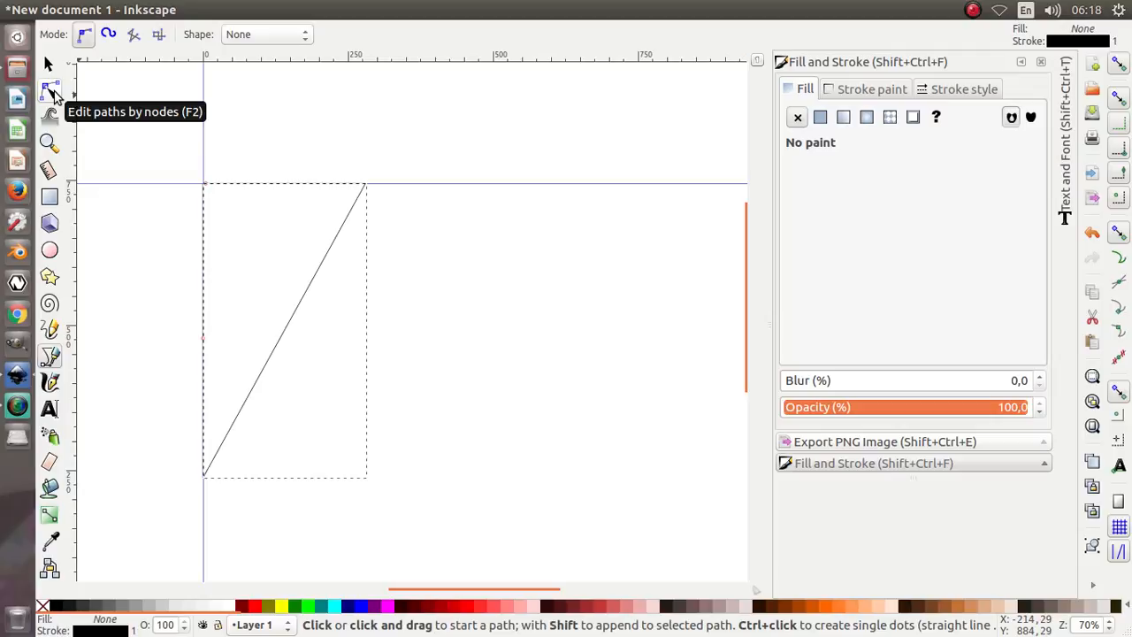
click(51, 91)
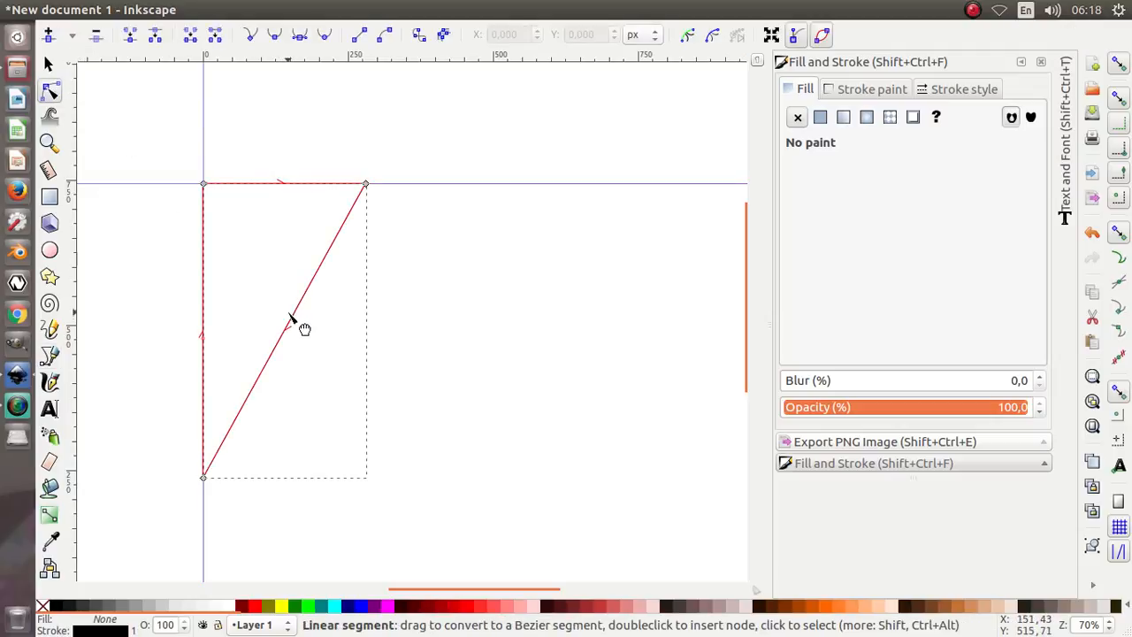
mouse_move(291, 316)
mouse_down()
mouse_move(268, 292)
mouse_move(278, 304)
mouse_up()
ctrl+scroll(221, 248, down, 1)
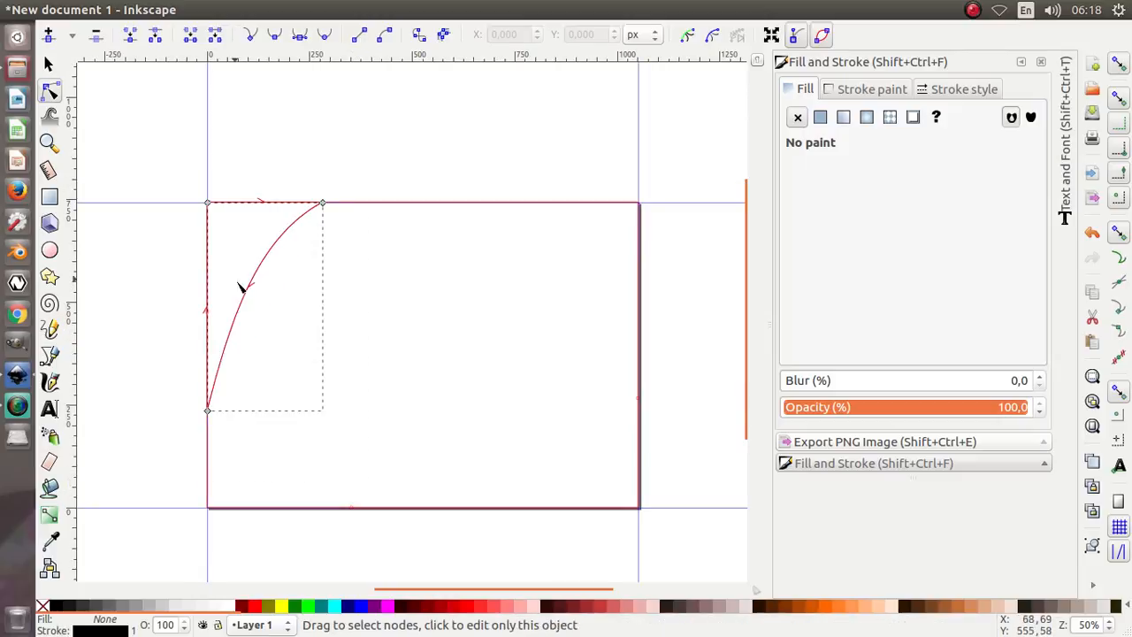
Step: Apply a roughly vertical linear gradient fill to the curved corner shape, running from near its top edge down toward its lower tip
click(48, 515)
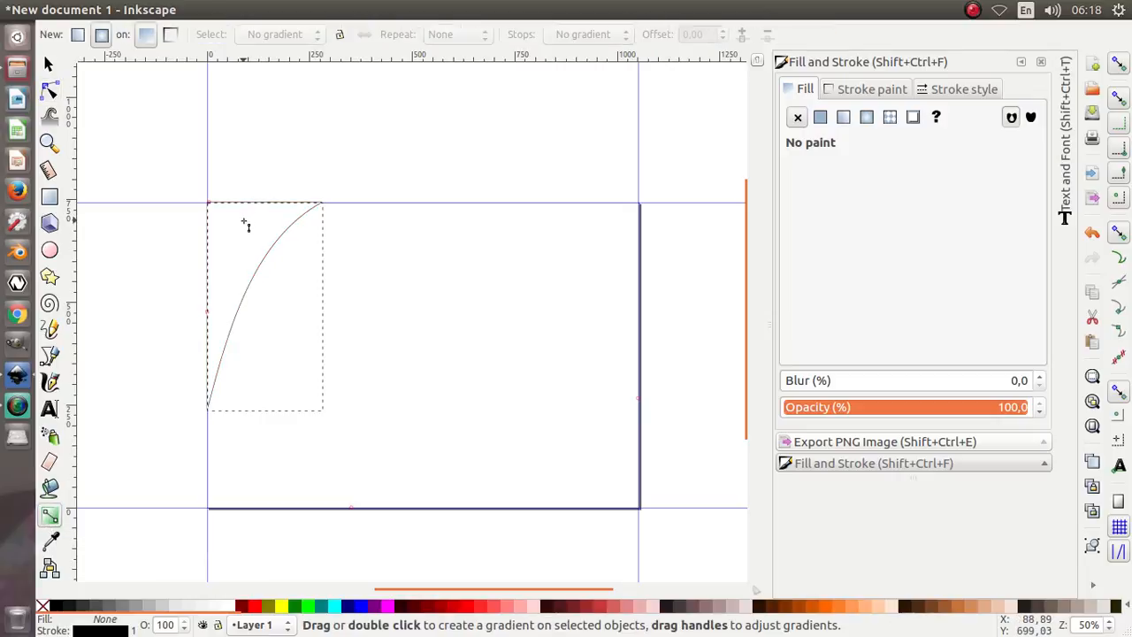
drag(245, 224, 246, 343)
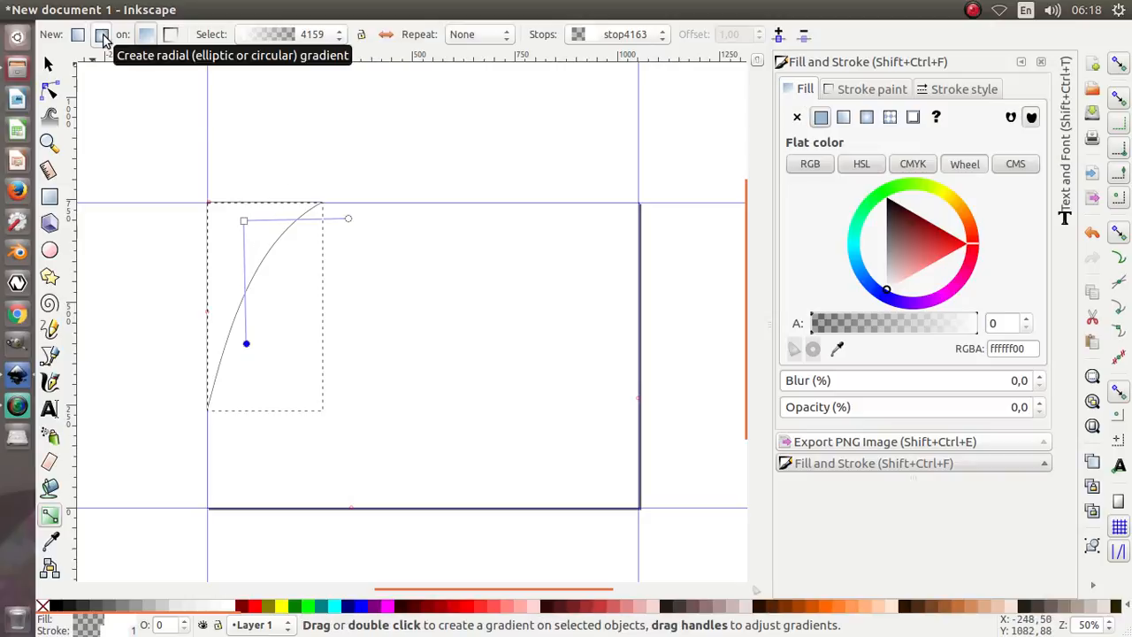
click(80, 35)
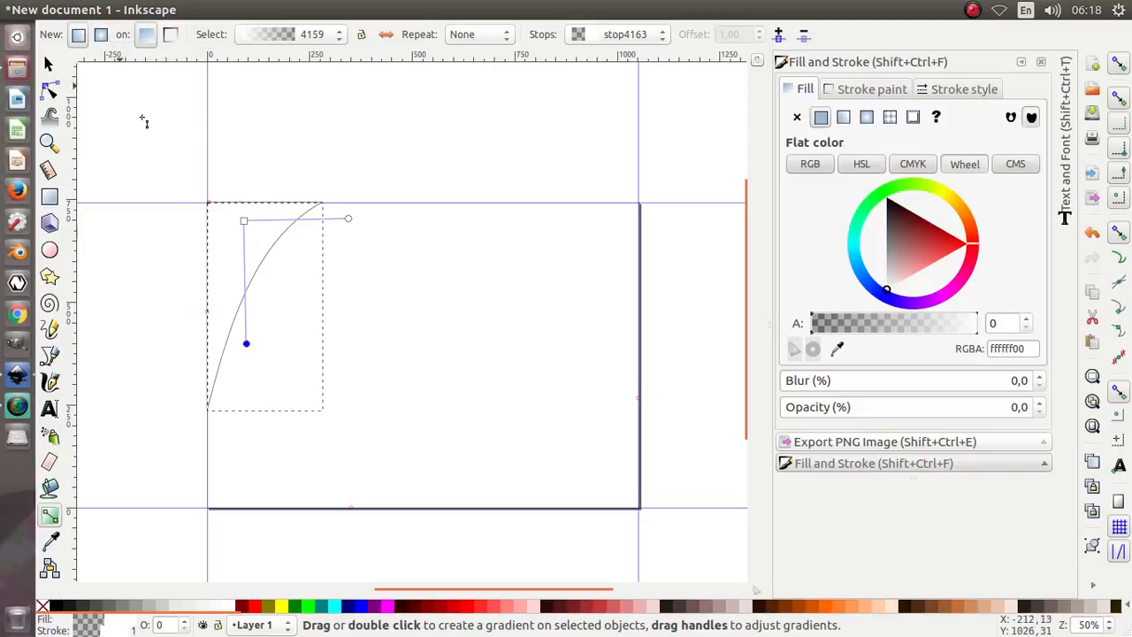
drag(229, 220, 231, 360)
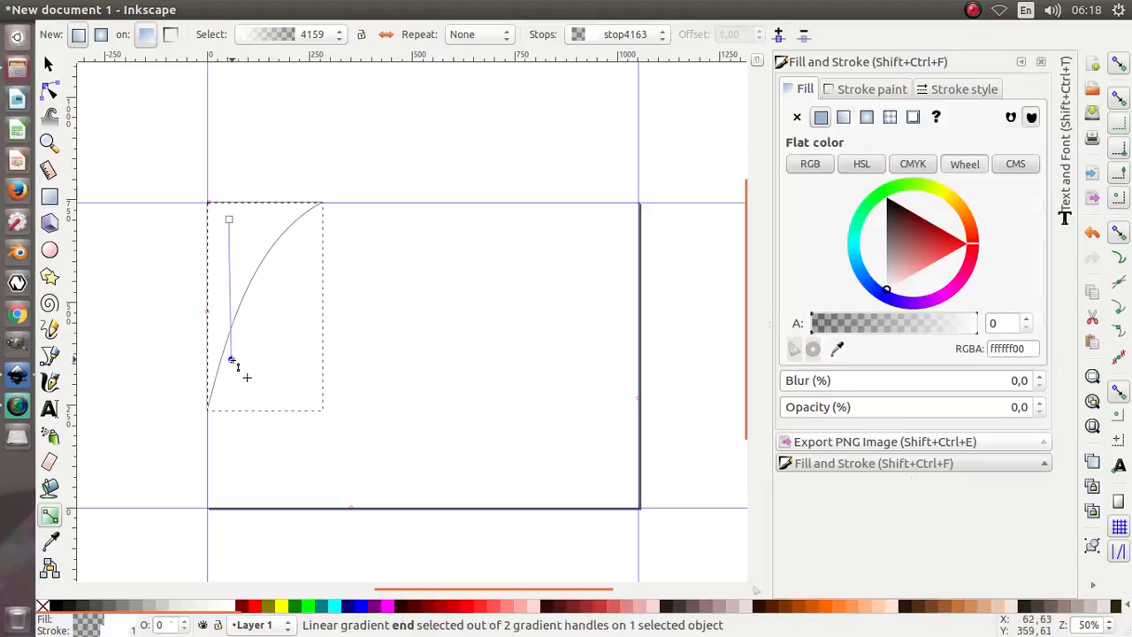
drag(232, 221, 237, 220)
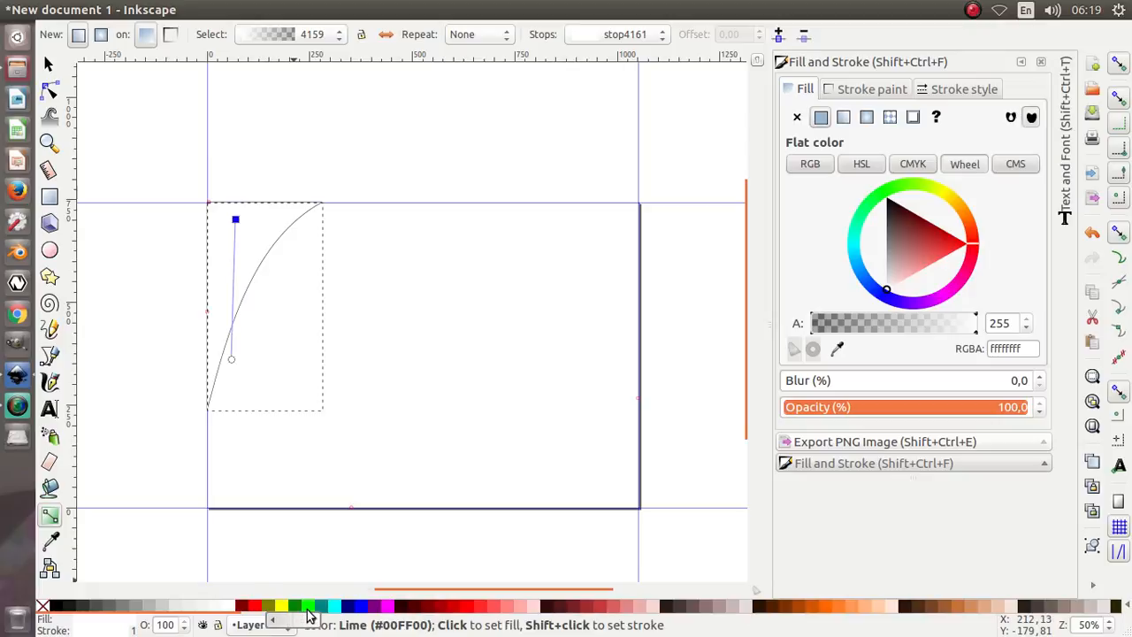
Step: Colour the gradient's start stop light green (68fe5cff) and extend its transparent end down to the curved shape's lower boundary
click(308, 610)
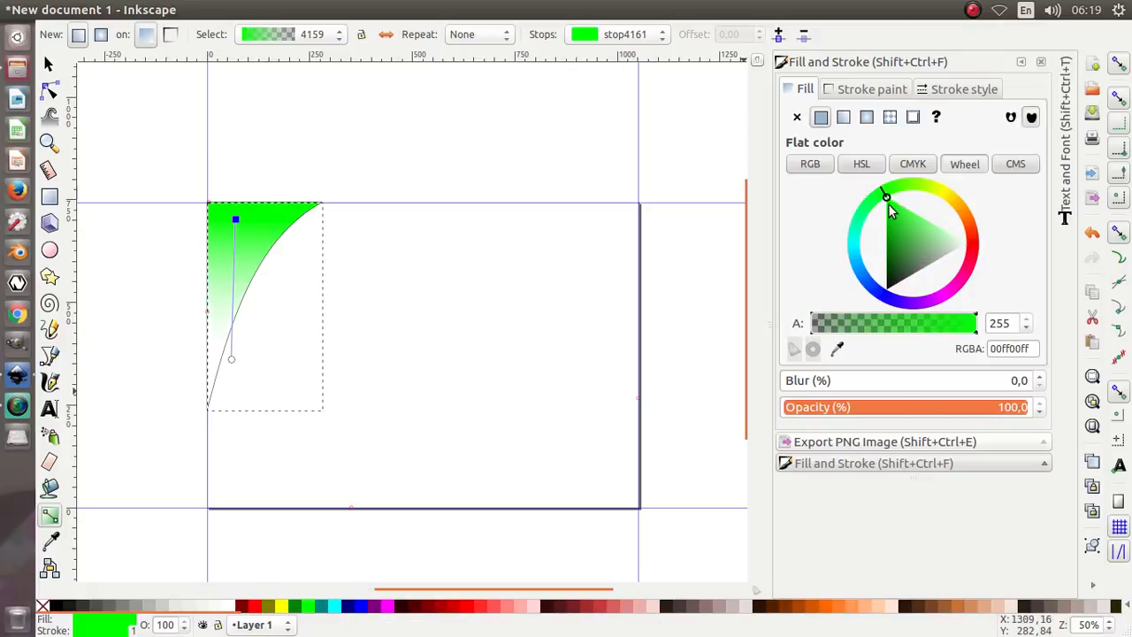
drag(889, 205, 917, 214)
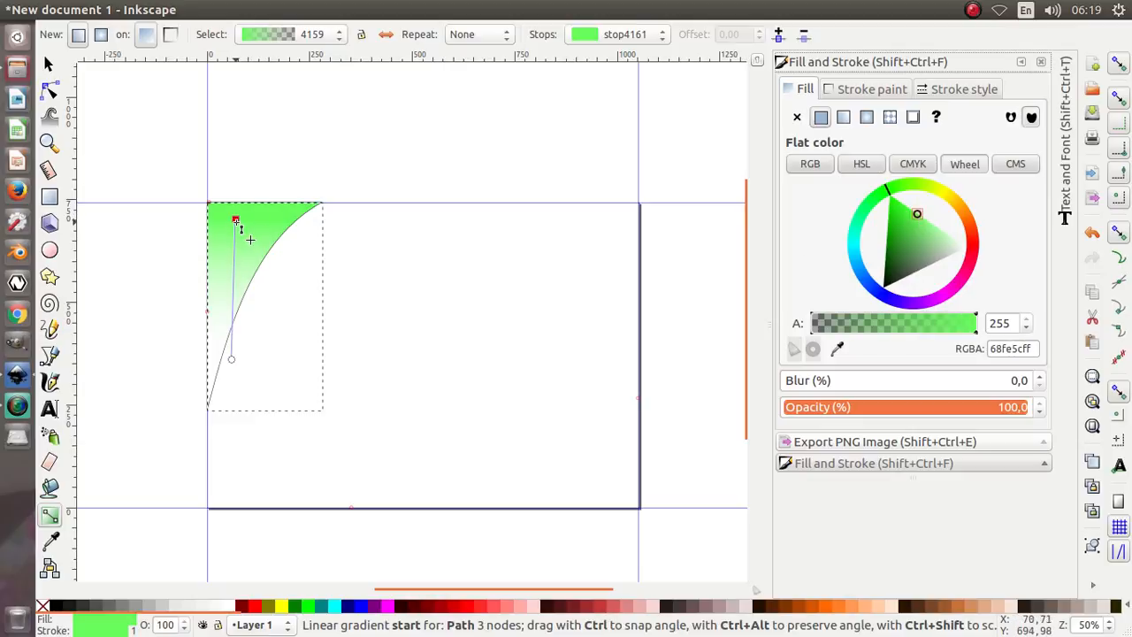
drag(236, 220, 240, 220)
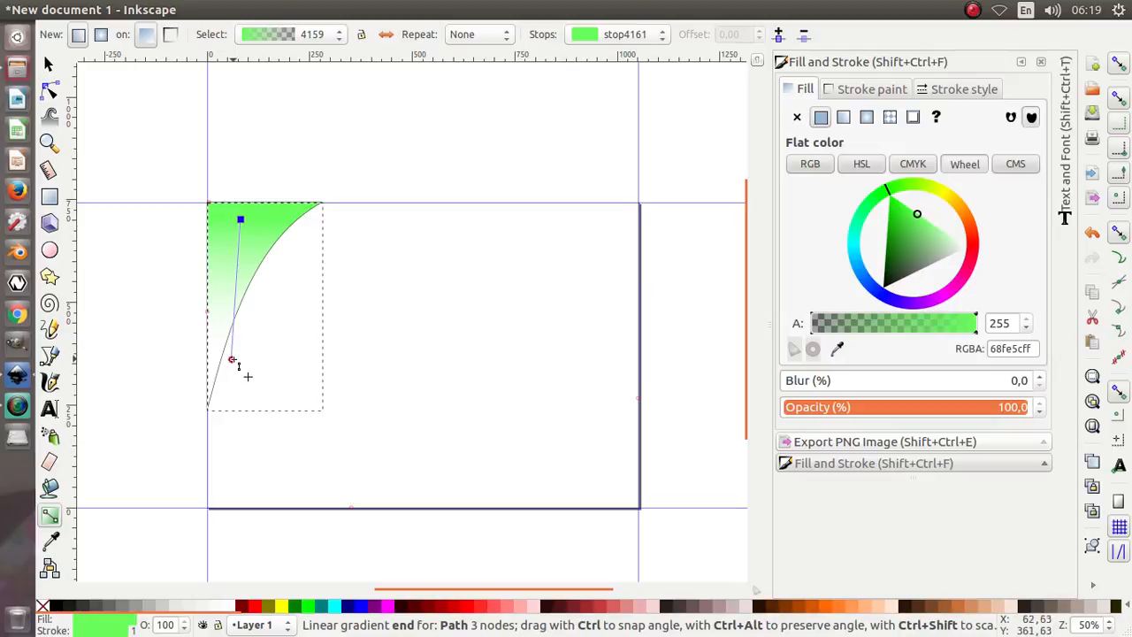
drag(232, 362, 236, 367)
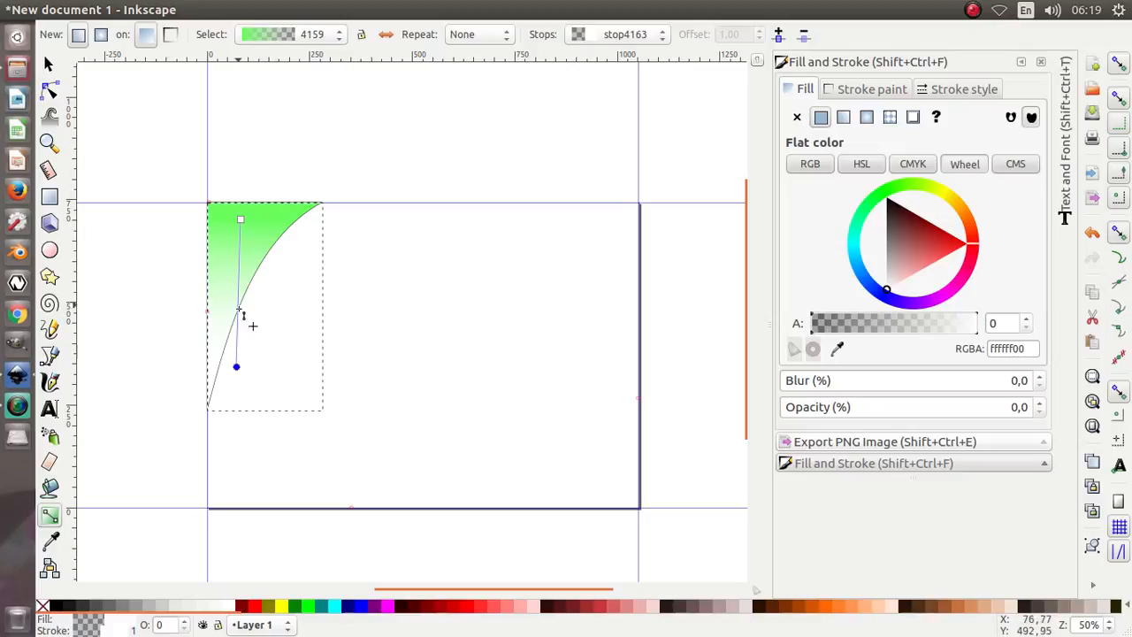
drag(237, 367, 237, 416)
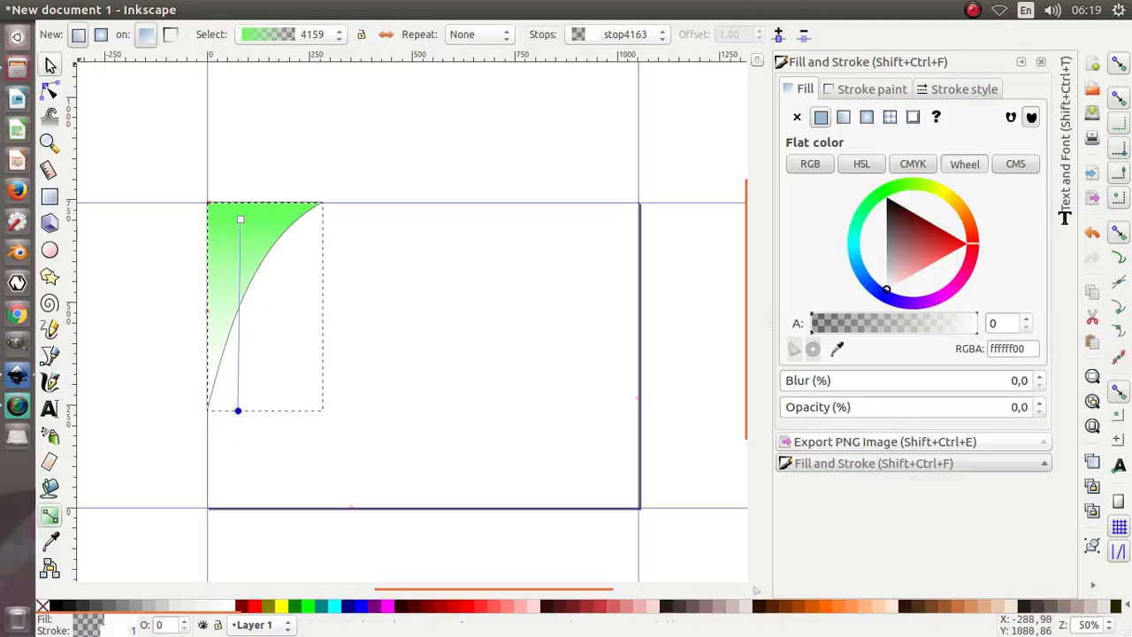
Step: Remove the stroke from the green curved shape and deselect it
click(49, 63)
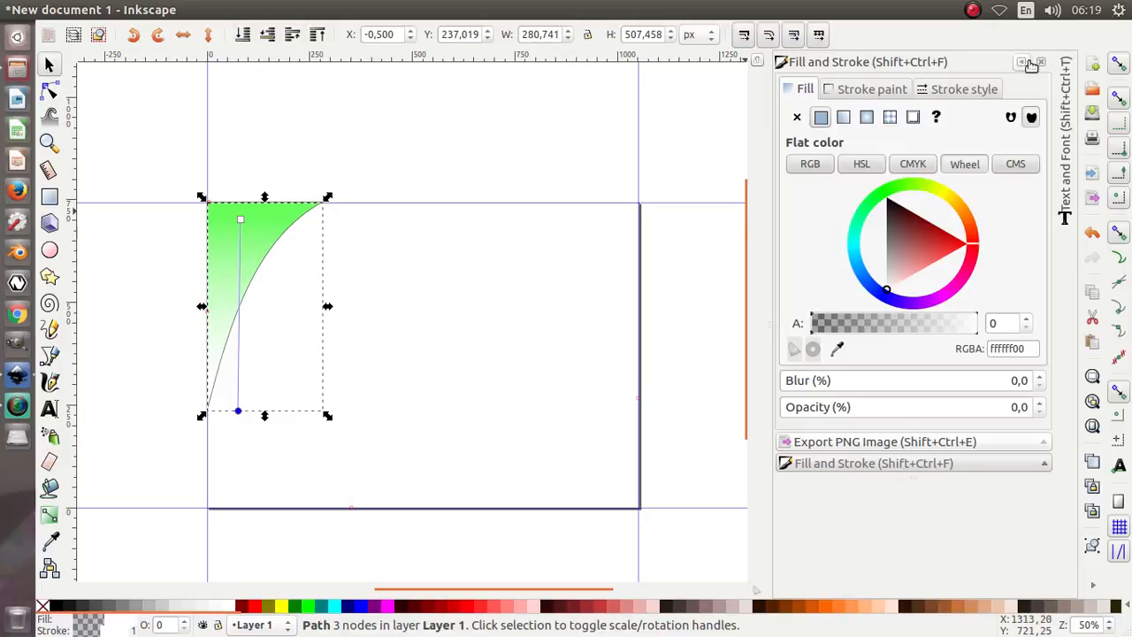
click(855, 89)
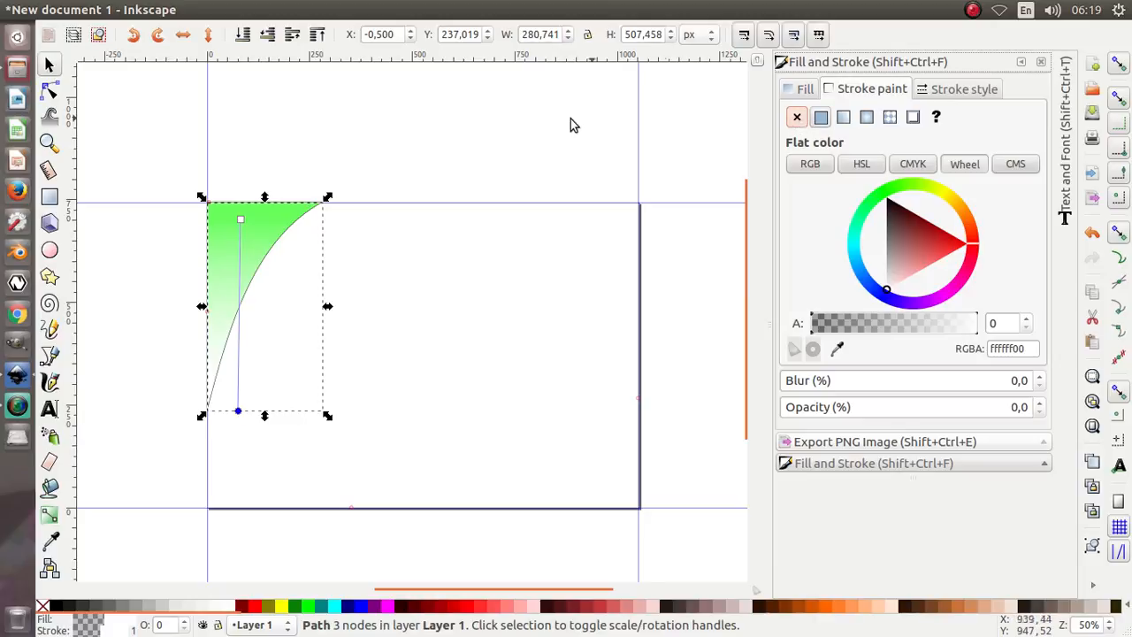
click(328, 222)
click(296, 233)
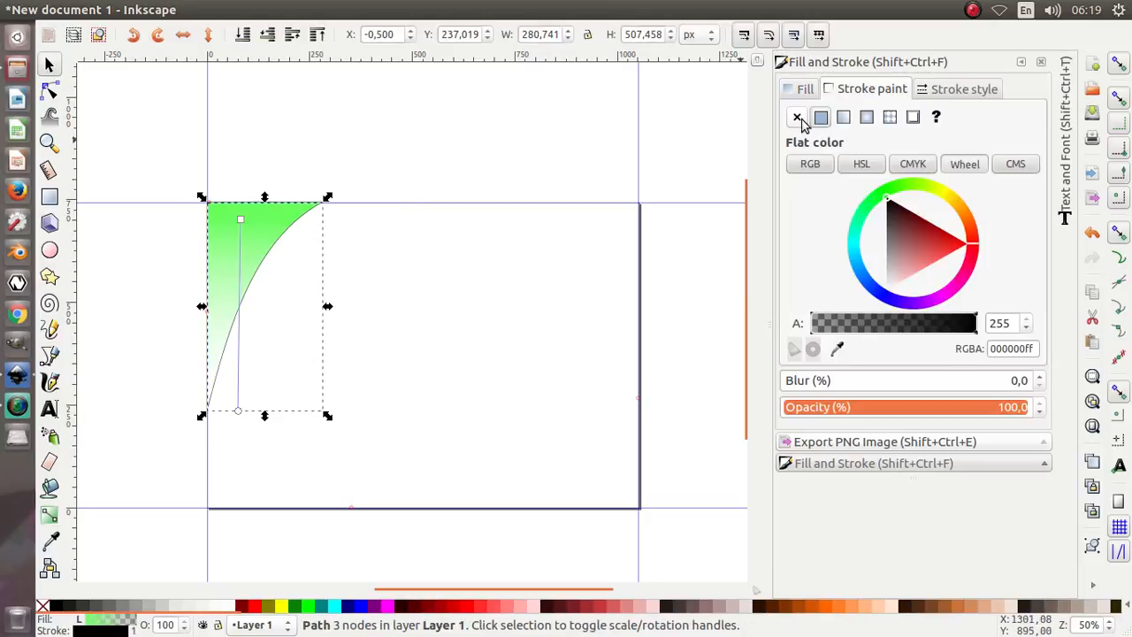
click(799, 118)
click(505, 145)
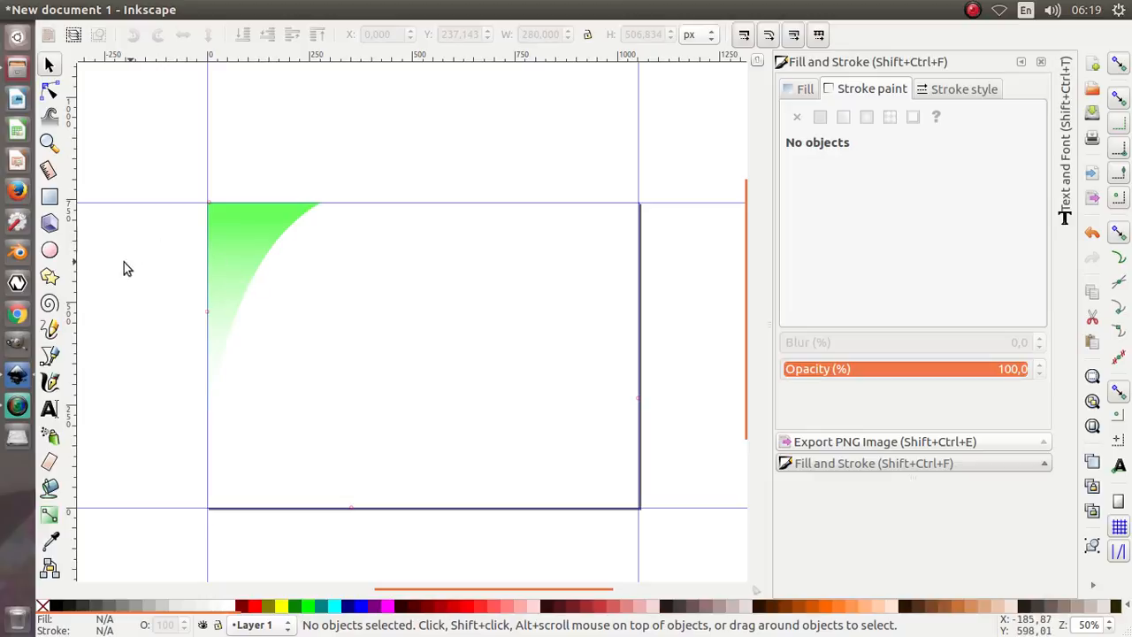
Step: Draw a closed full-height rectangular path along the page's left edge, about 119 px wide
click(51, 358)
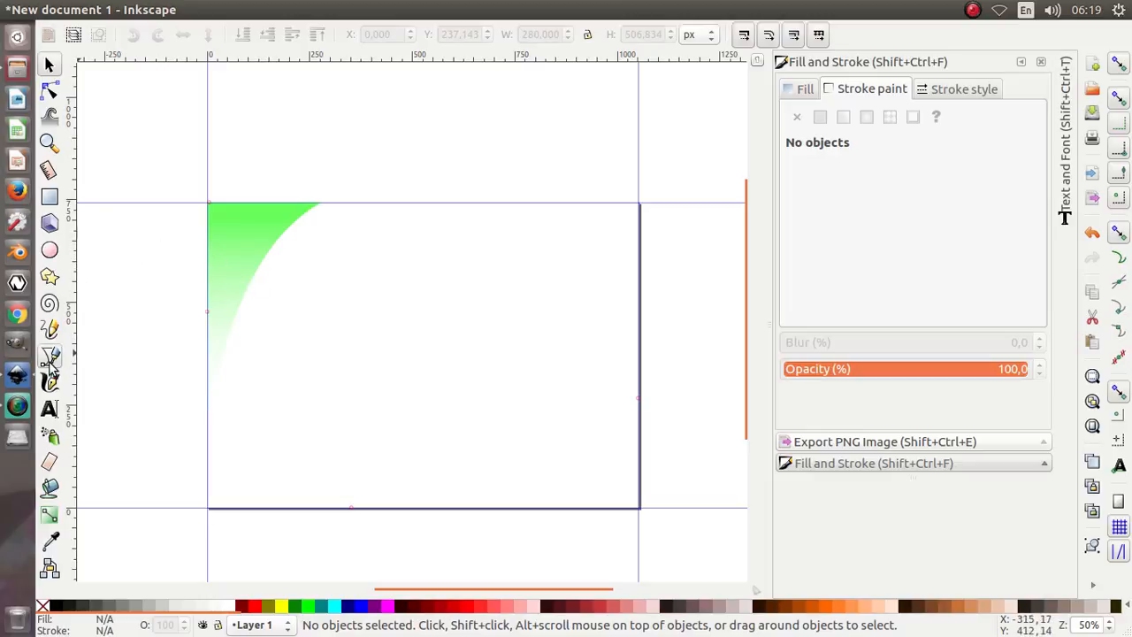
click(210, 213)
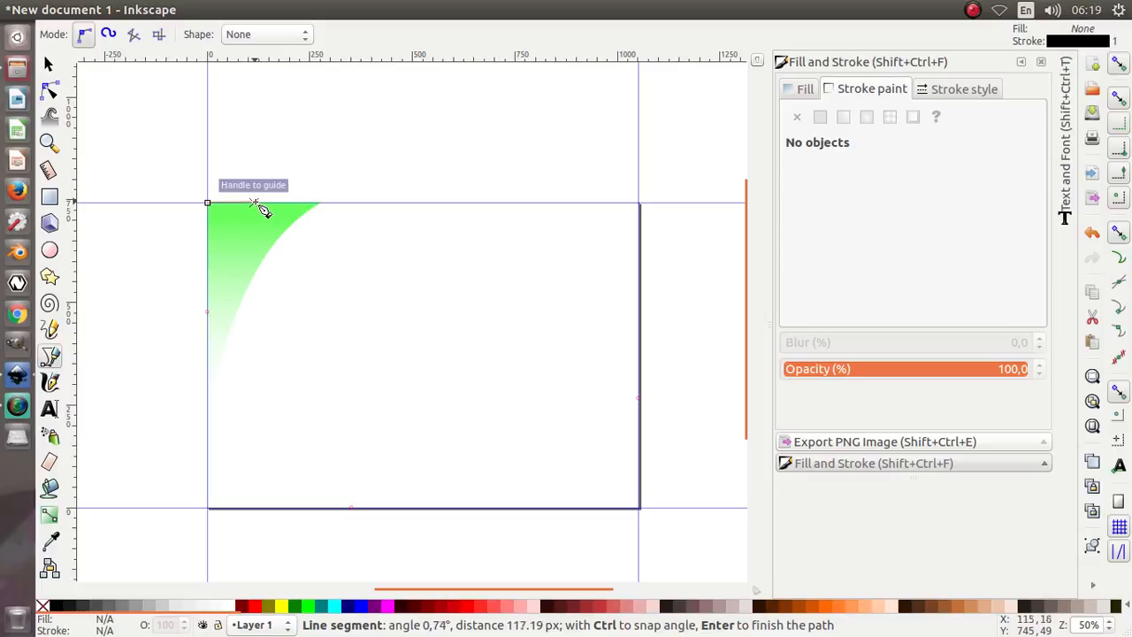
click(254, 203)
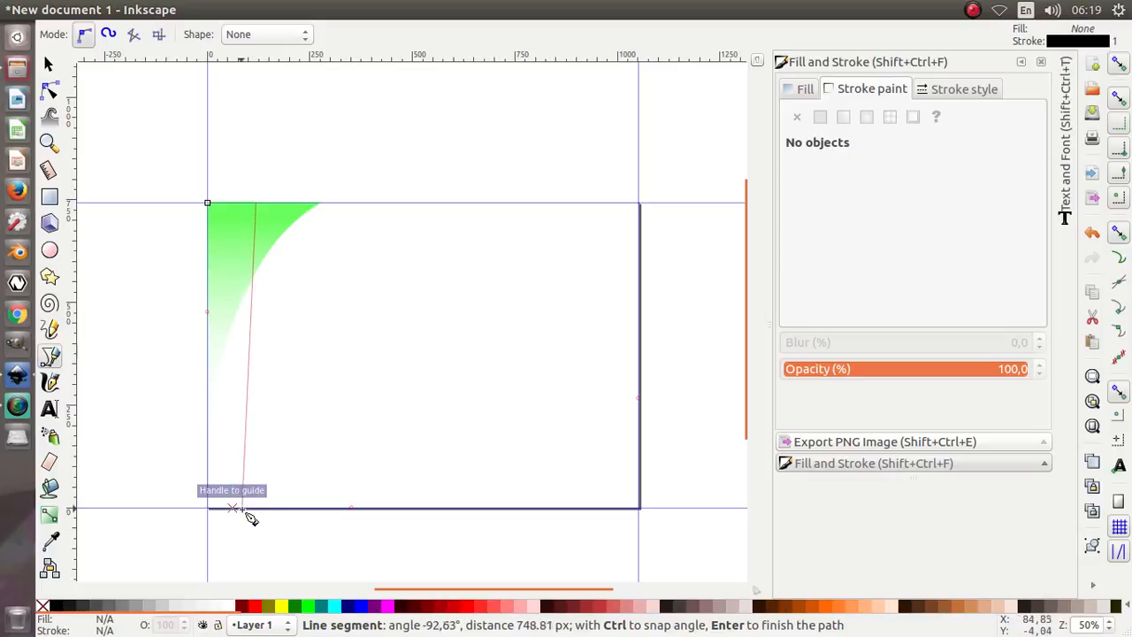
click(255, 510)
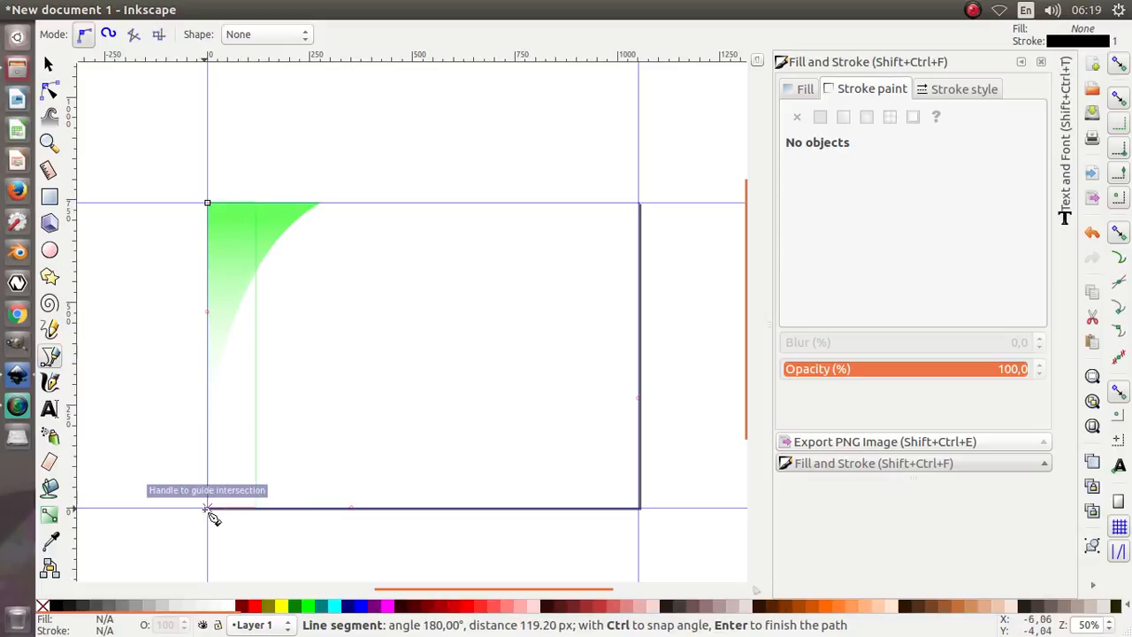
click(207, 509)
click(208, 204)
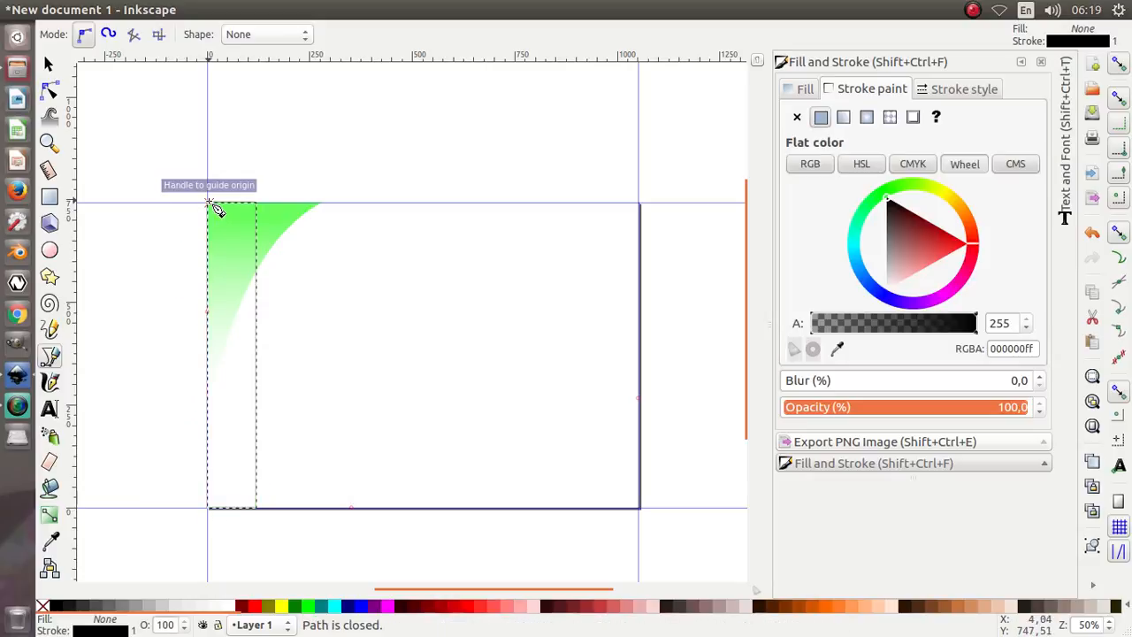
Step: Bend the strip's right side into a curve bulging inward toward the page's left edge
click(48, 90)
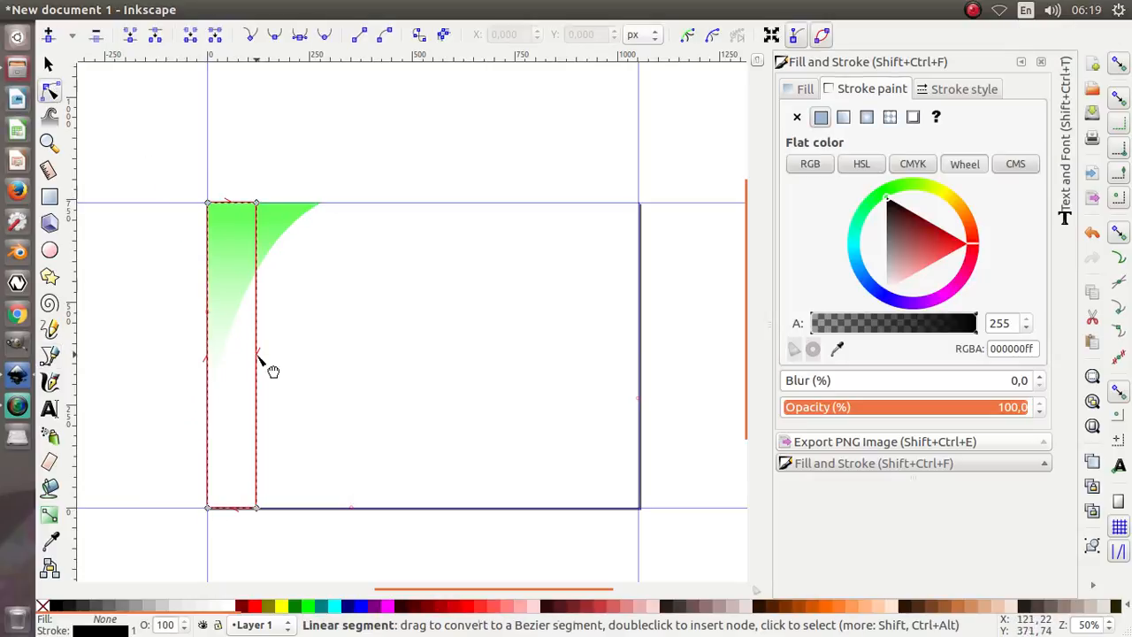
drag(257, 358, 219, 356)
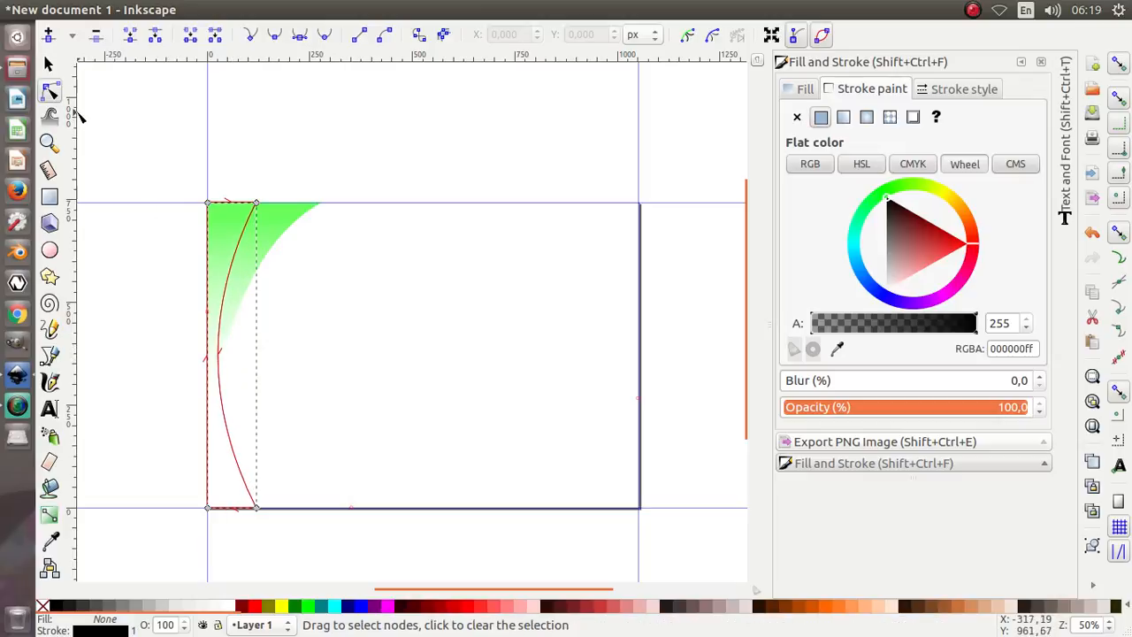
click(50, 65)
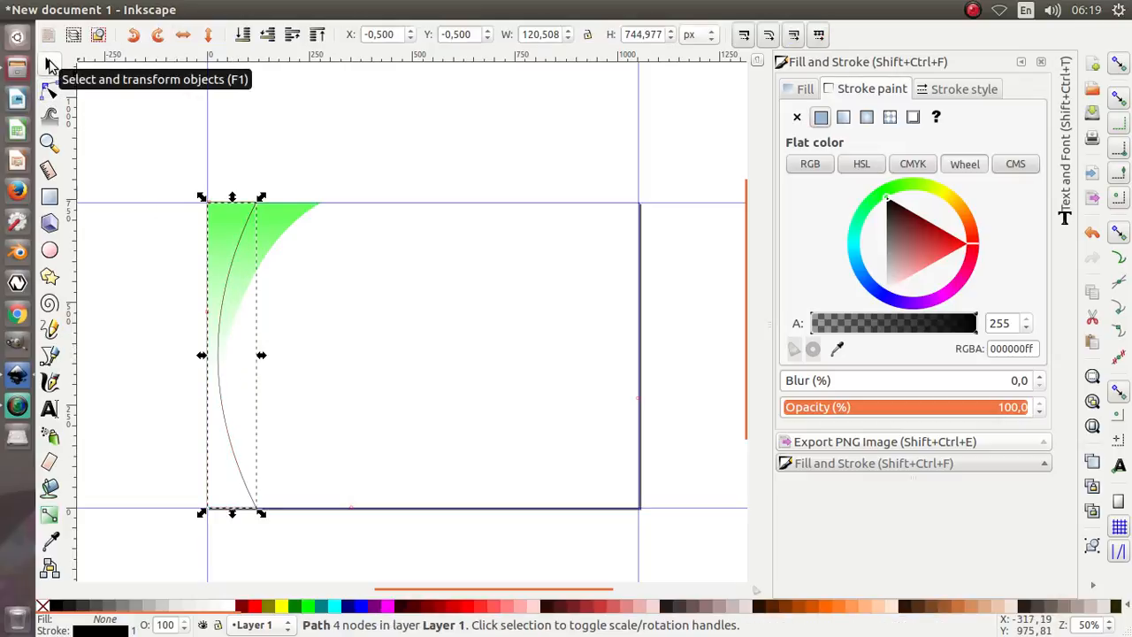
Step: Apply a downward linear gradient fill to the curved strip, with a navy (000080ff) start stop fading to transparent
click(50, 518)
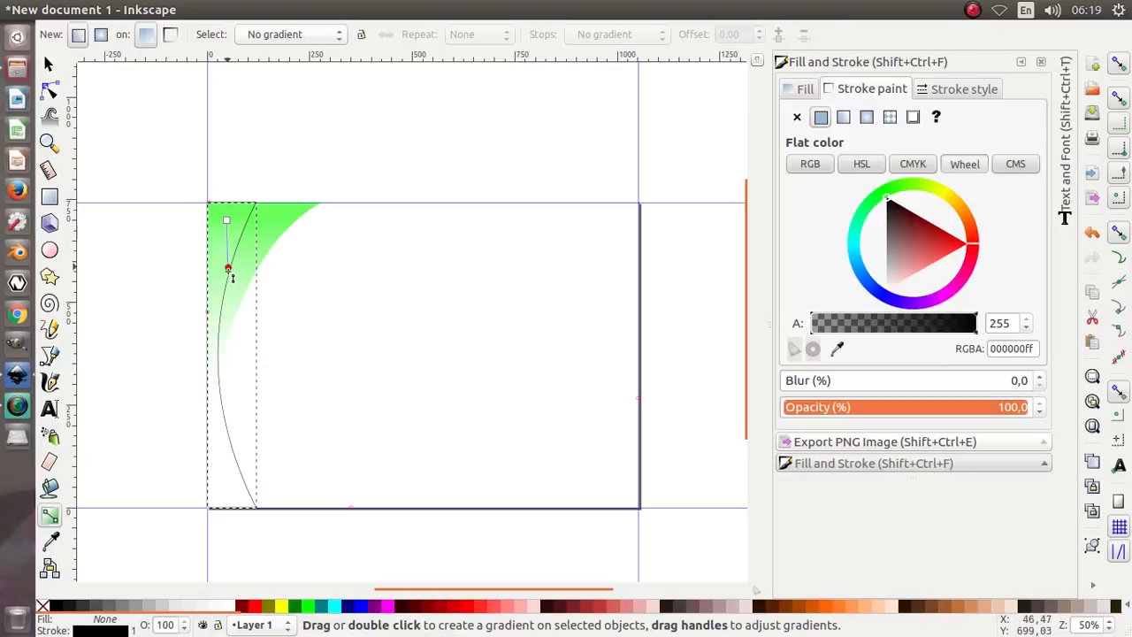
drag(228, 269, 224, 370)
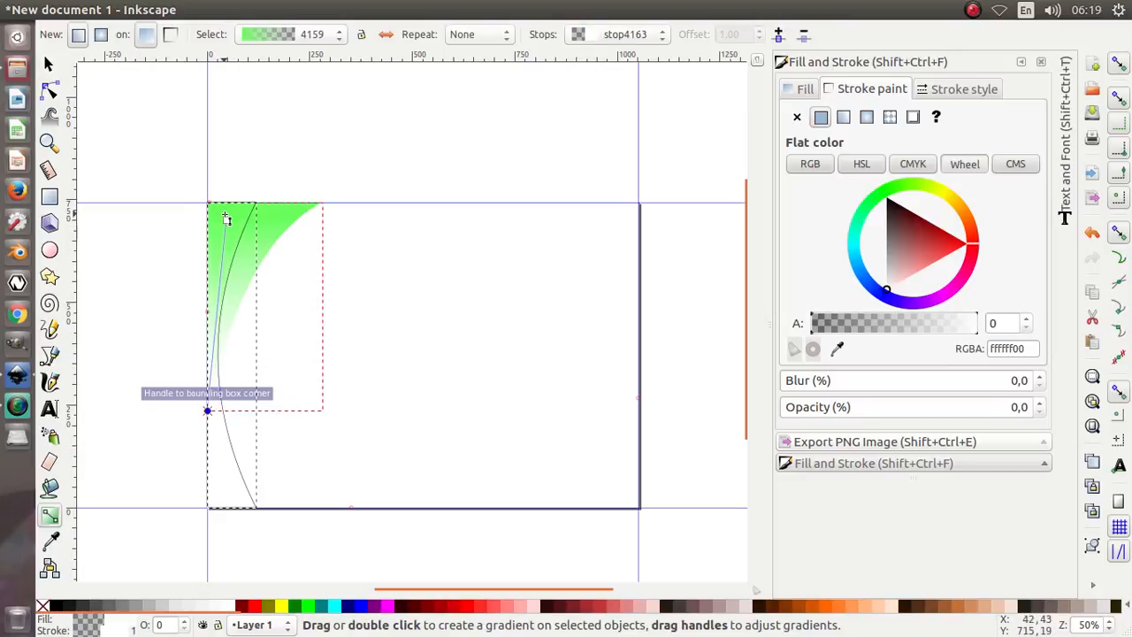
click(226, 220)
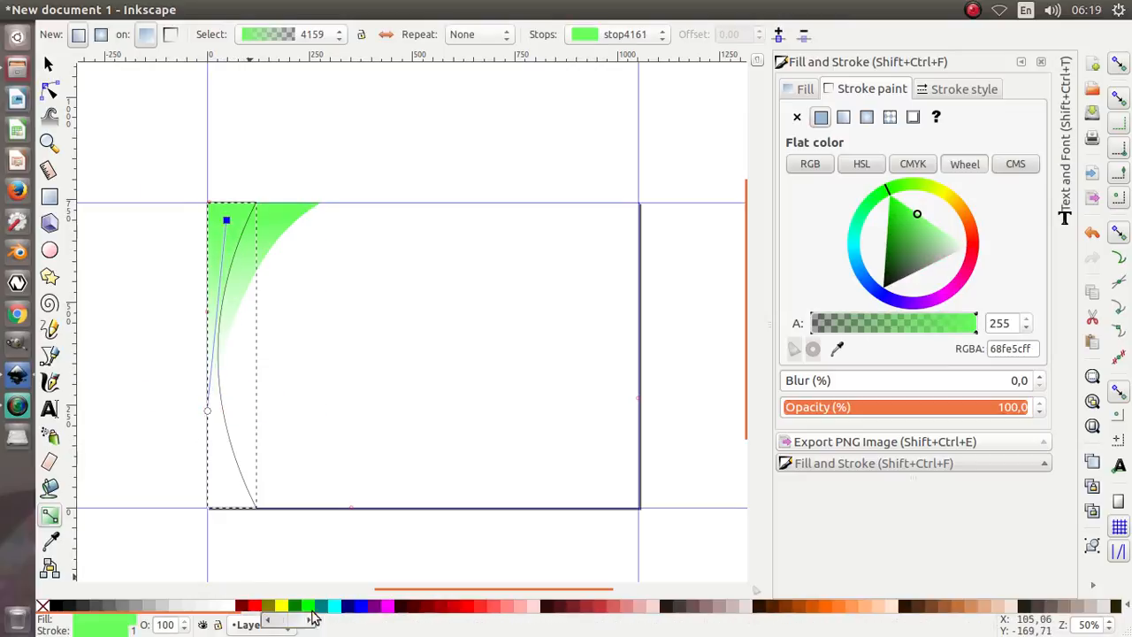
click(347, 607)
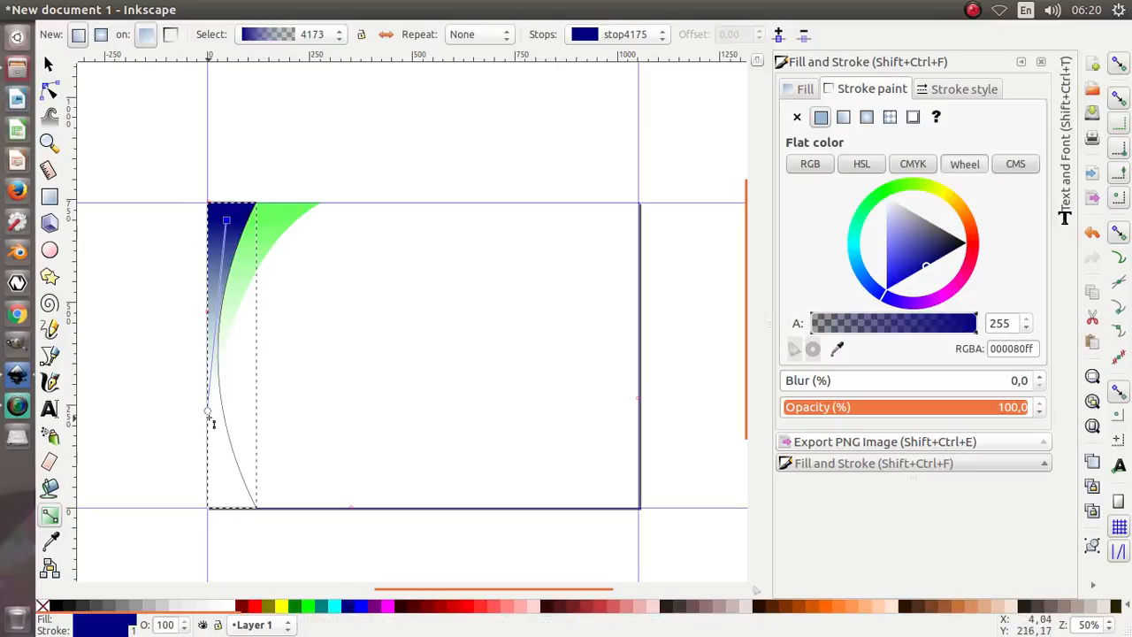
Step: Stretch the navy gradient so its start lies above the page and its transparent end lies below the page
drag(208, 411, 227, 556)
ctrl+scroll(236, 460, down, 1)
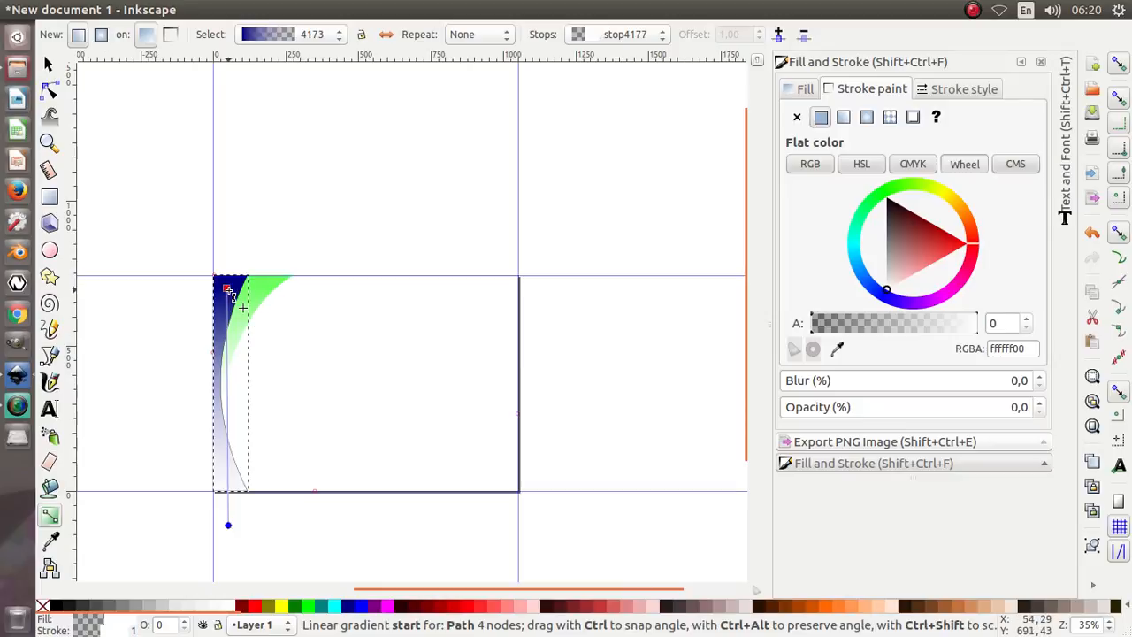
drag(229, 292, 229, 235)
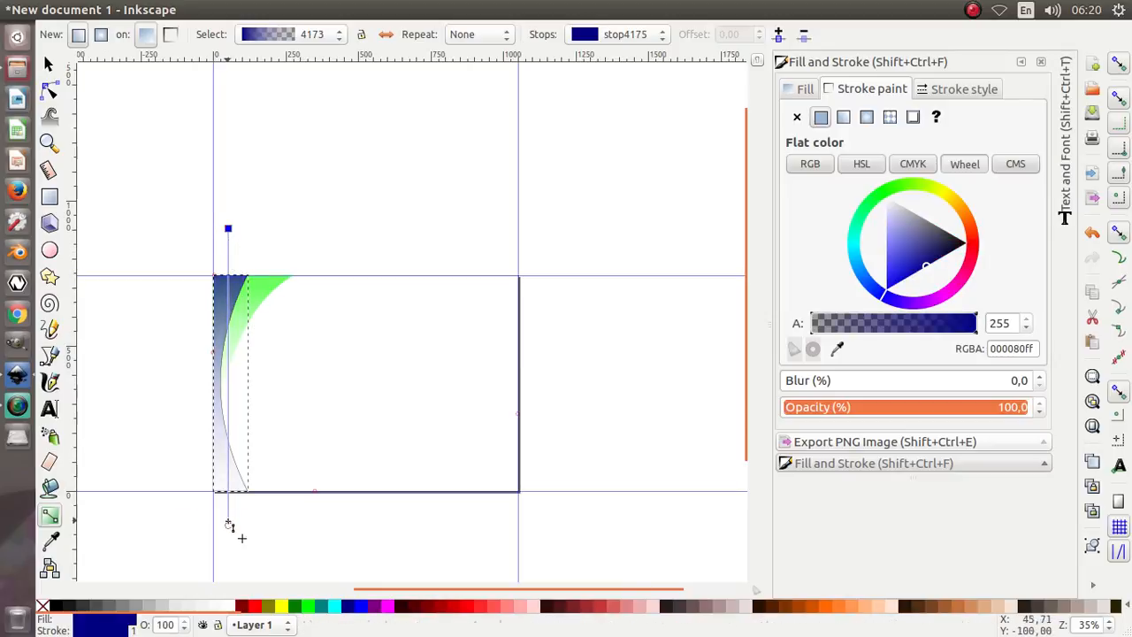
drag(229, 528, 237, 559)
scroll(226, 266, down, 1)
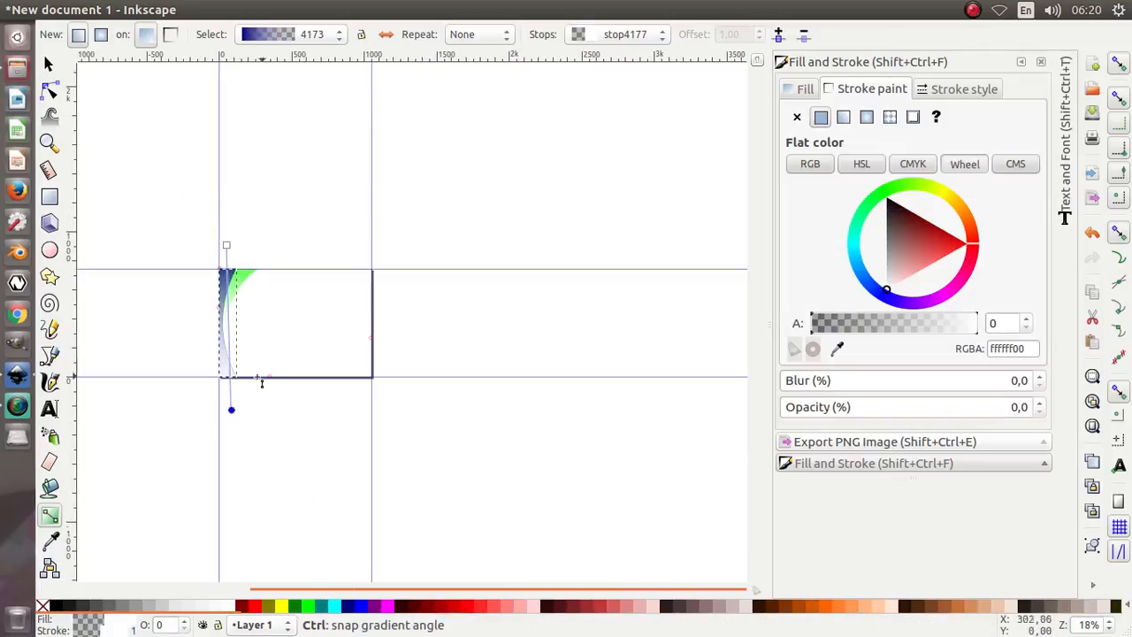
scroll(218, 370, up, 1)
drag(238, 128, 221, 106)
Step: Remove the stroke from the navy curved strip and deselect it
click(50, 68)
click(176, 151)
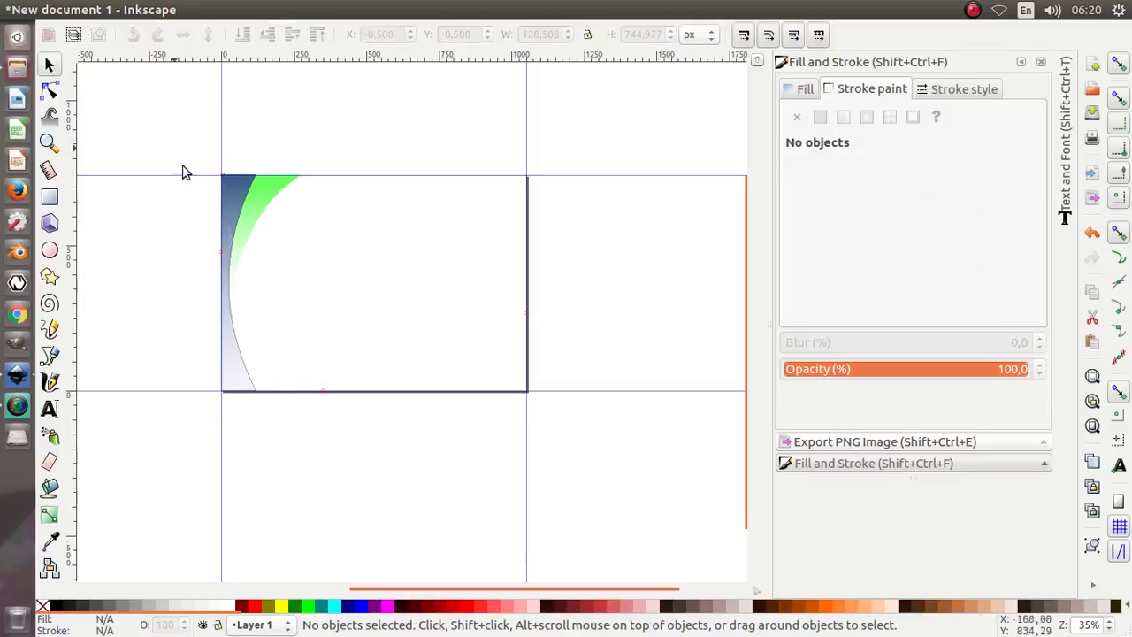
click(228, 330)
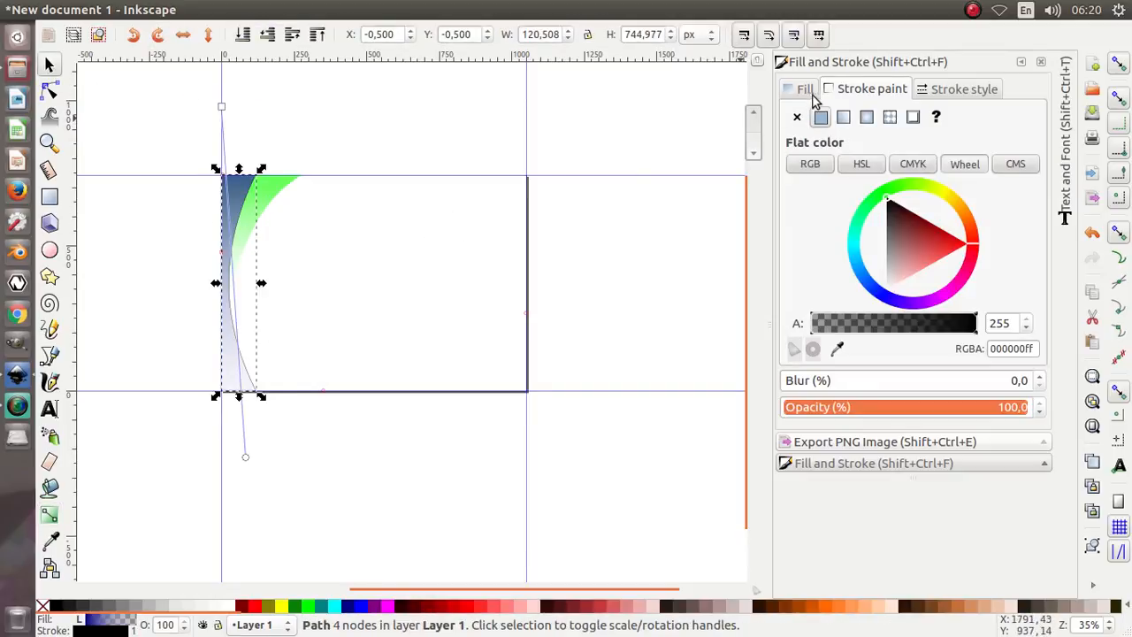
click(797, 117)
click(303, 132)
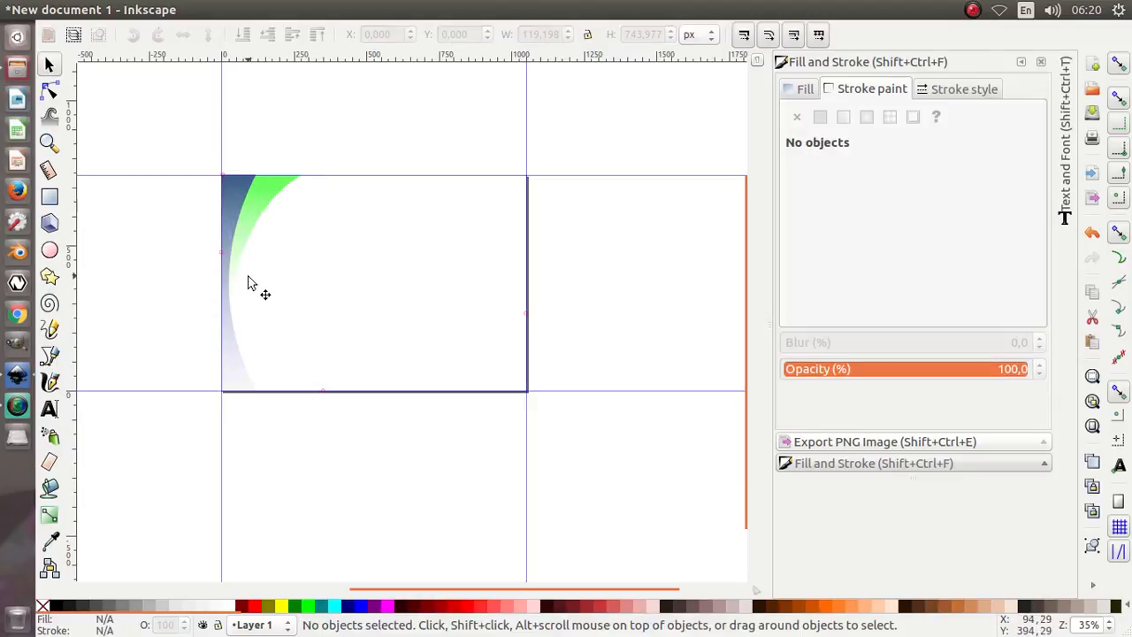
Step: Group the green and navy curved shapes and duplicate the group
ctrl+scroll(248, 283, up, 1)
ctrl+scroll(292, 293, down, 1)
drag(197, 147, 369, 446)
right_click(265, 225)
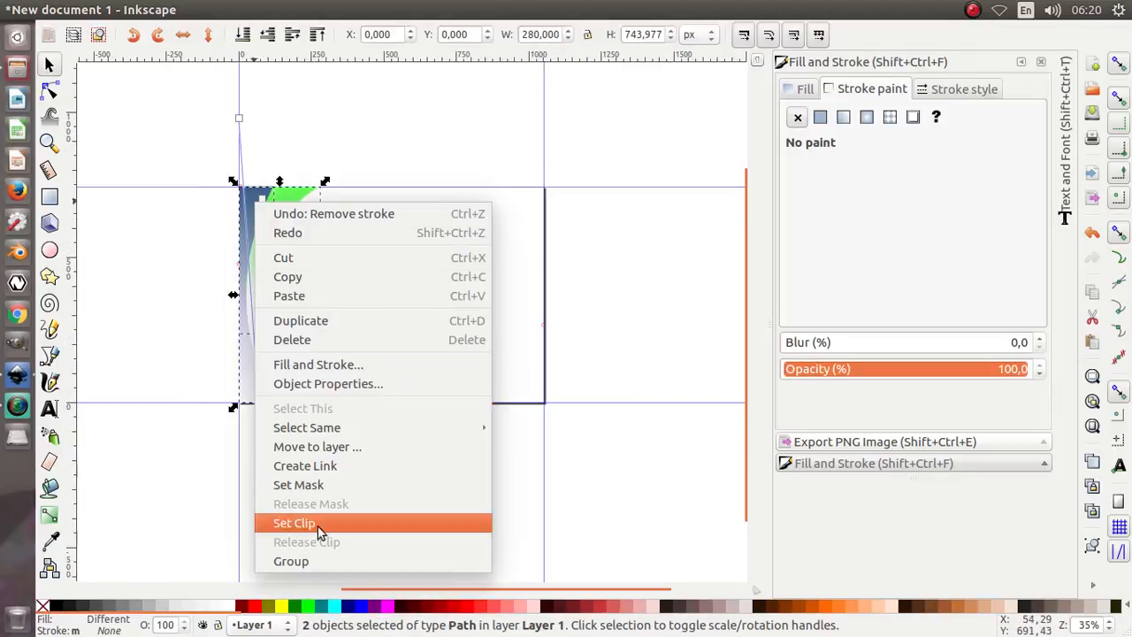
click(329, 561)
right_click(253, 225)
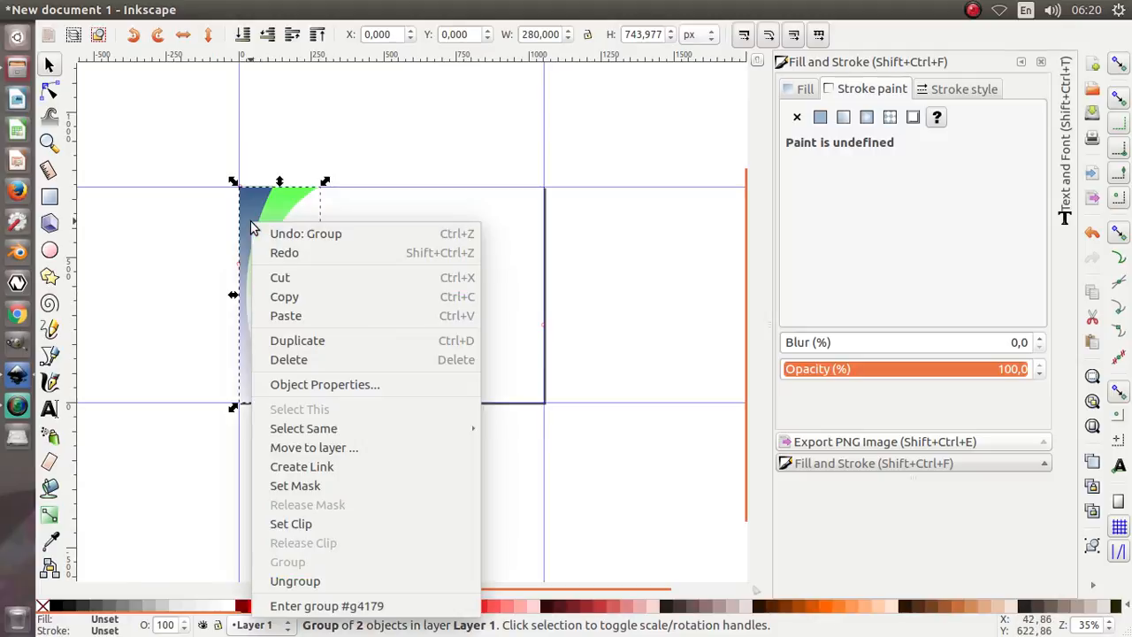
click(360, 345)
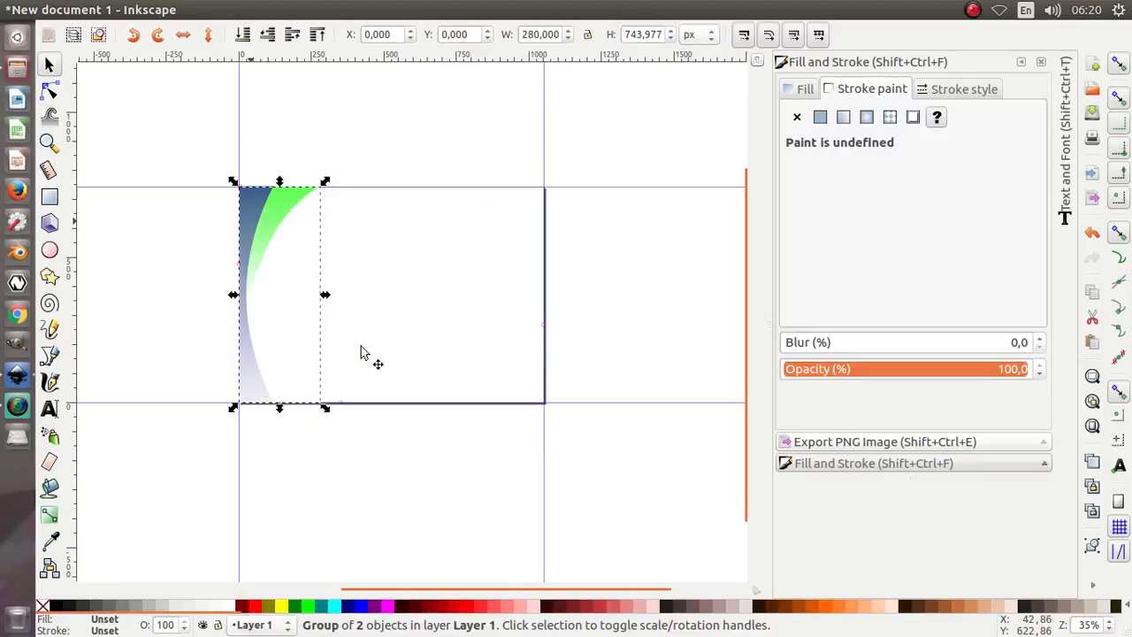
Step: Rotate the duplicated curve group by 180 degrees and move it against the page's right edge
click(253, 226)
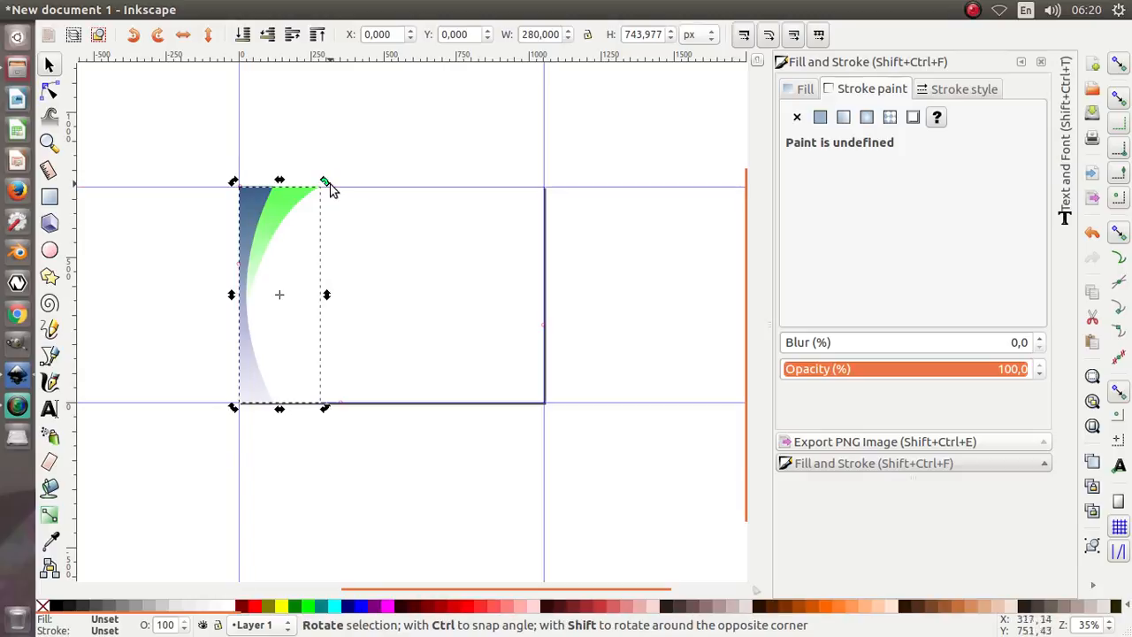
drag(326, 183, 258, 409)
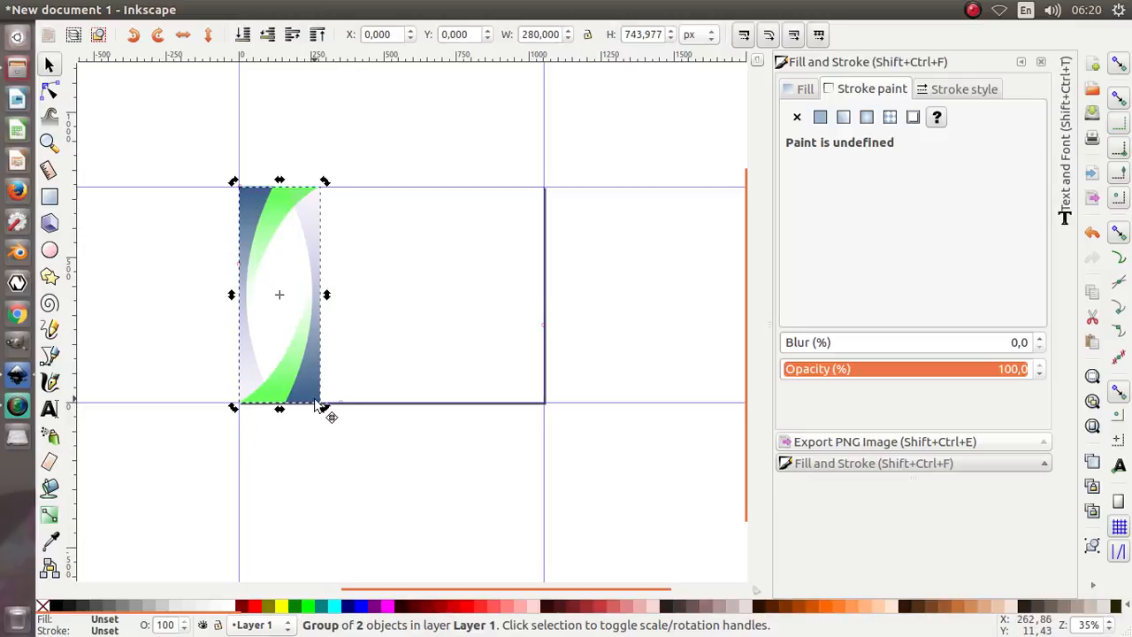
click(310, 405)
click(311, 404)
mouse_move(312, 401)
mouse_down()
mouse_move(463, 390)
mouse_move(541, 400)
mouse_up()
click(421, 454)
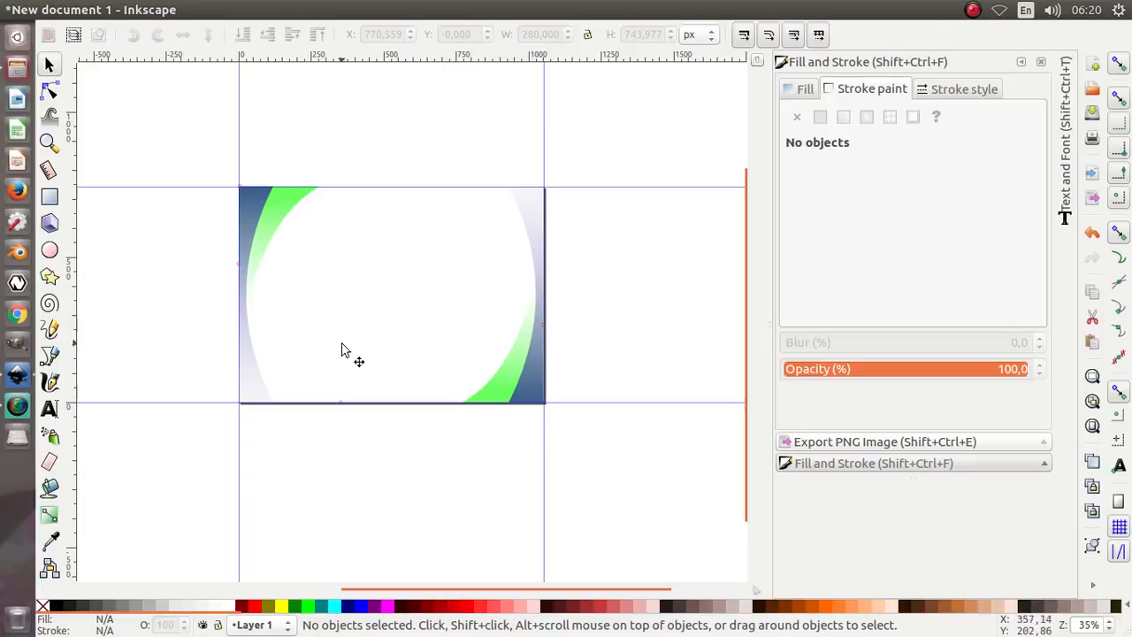
Step: Try to place the off-page TUTORIAL DESAIN GRAFIS logo image on the page
ctrl+scroll(504, 374, down, 1)
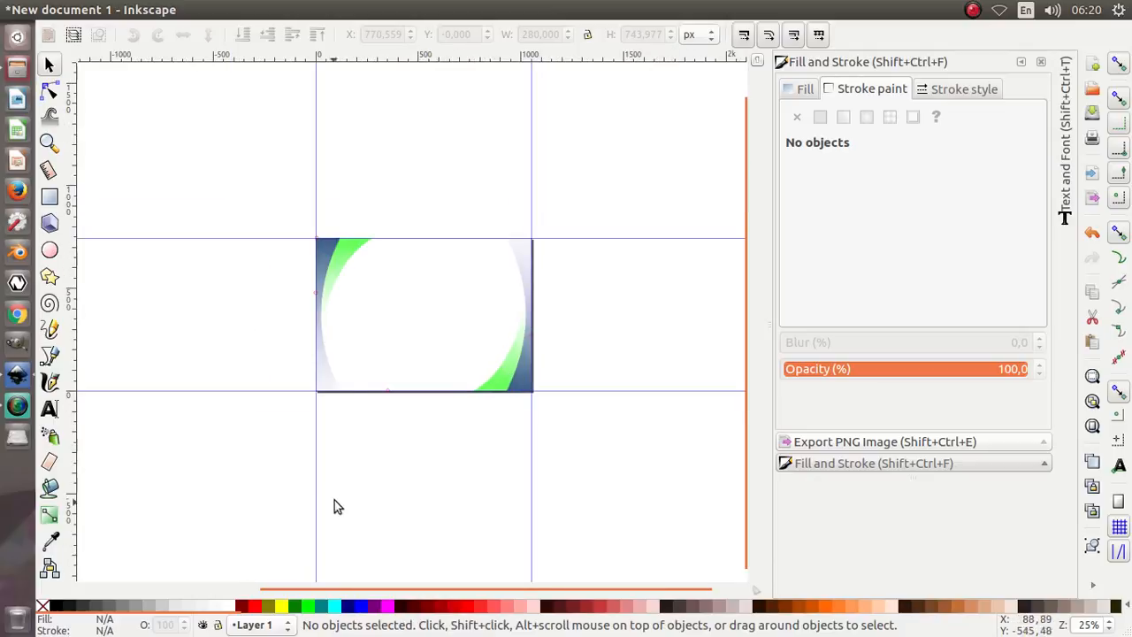
drag(336, 505, 573, 368)
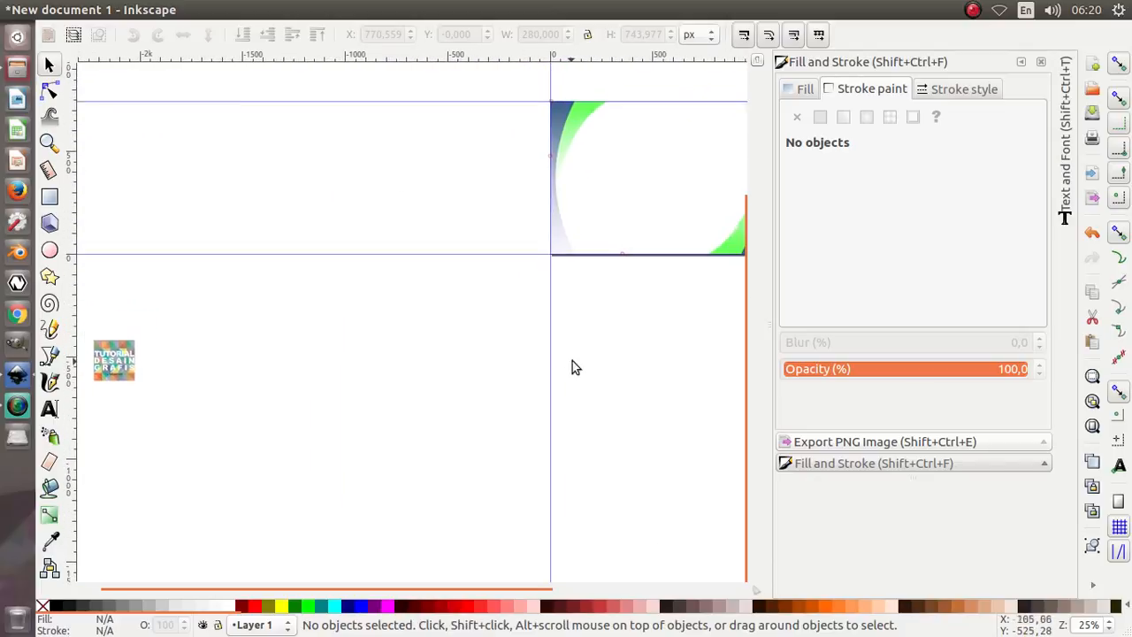
click(113, 379)
drag(114, 379, 662, 208)
ctrl+scroll(343, 373, down, 1)
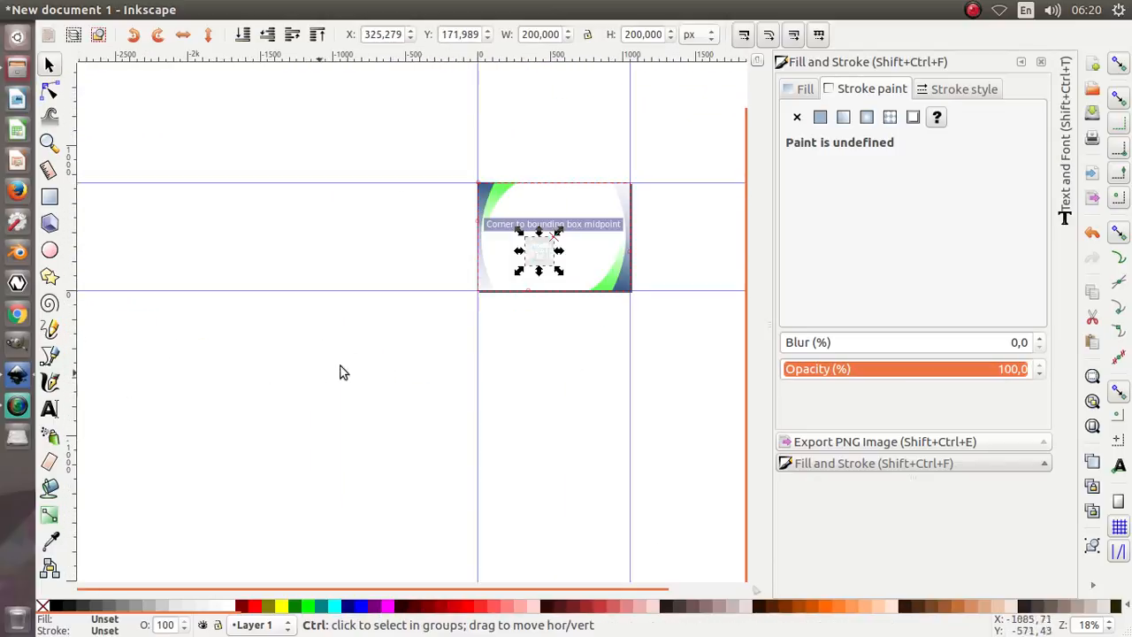
ctrl+scroll(634, 243, up, 1)
alt+click(489, 261)
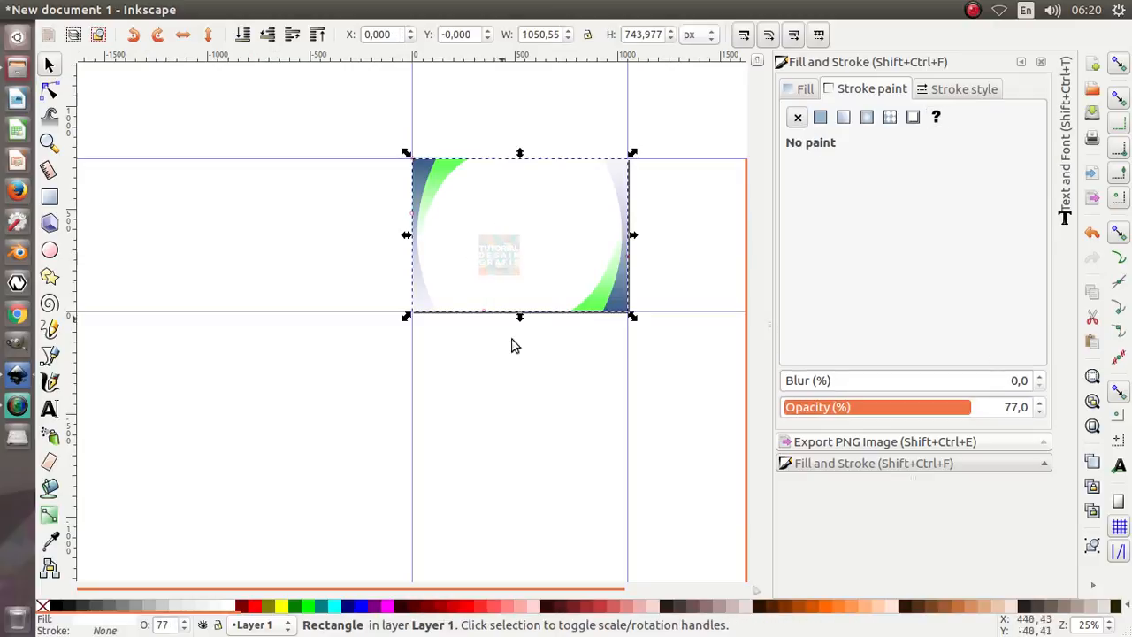
drag(561, 347, 462, 228)
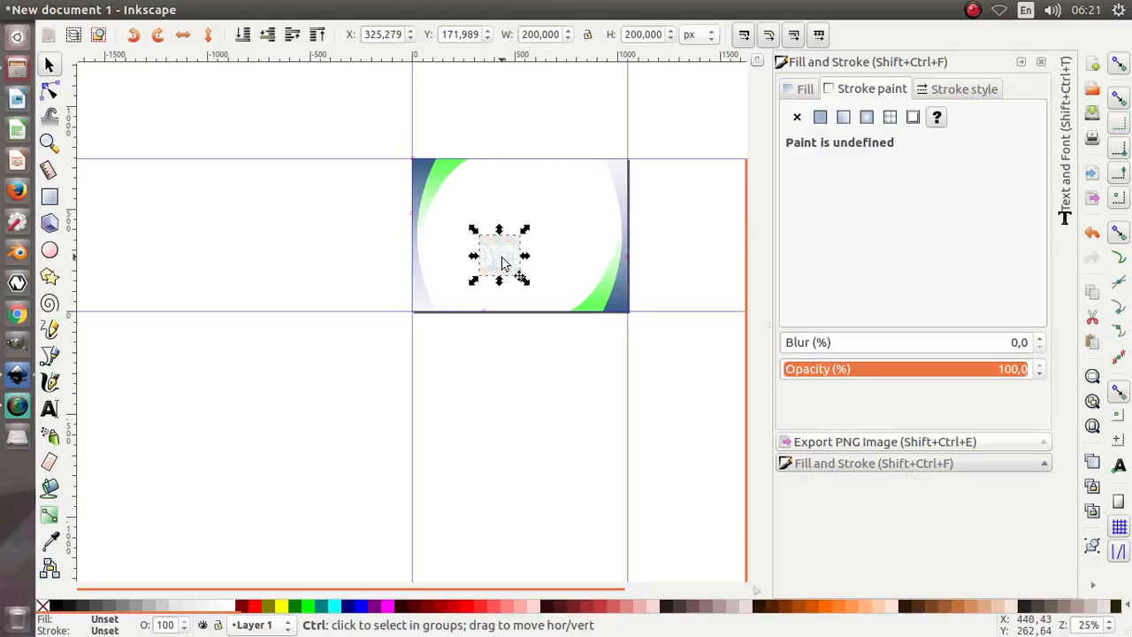
key(ctrl+z)
Step: Move the off-page logo image to just below the page's lower-left corner
ctrl+scroll(496, 357, down, 1)
drag(145, 398, 463, 369)
ctrl+scroll(568, 291, up, 2)
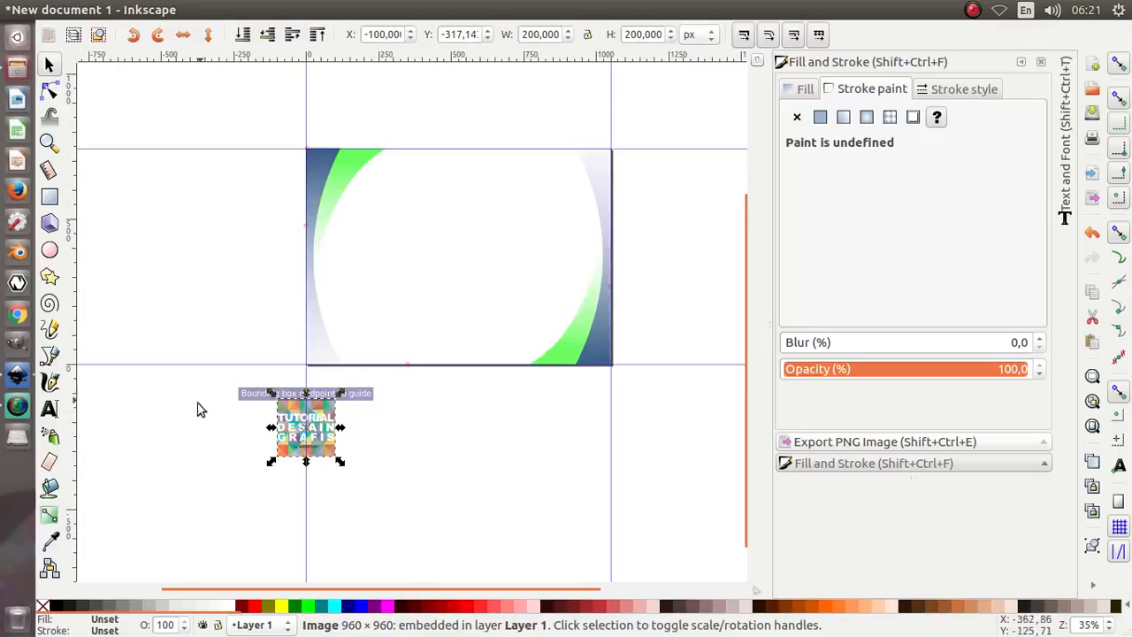
Step: Replace the logo image below the page with a duplicate placed in the upper middle of the page
right_click(285, 425)
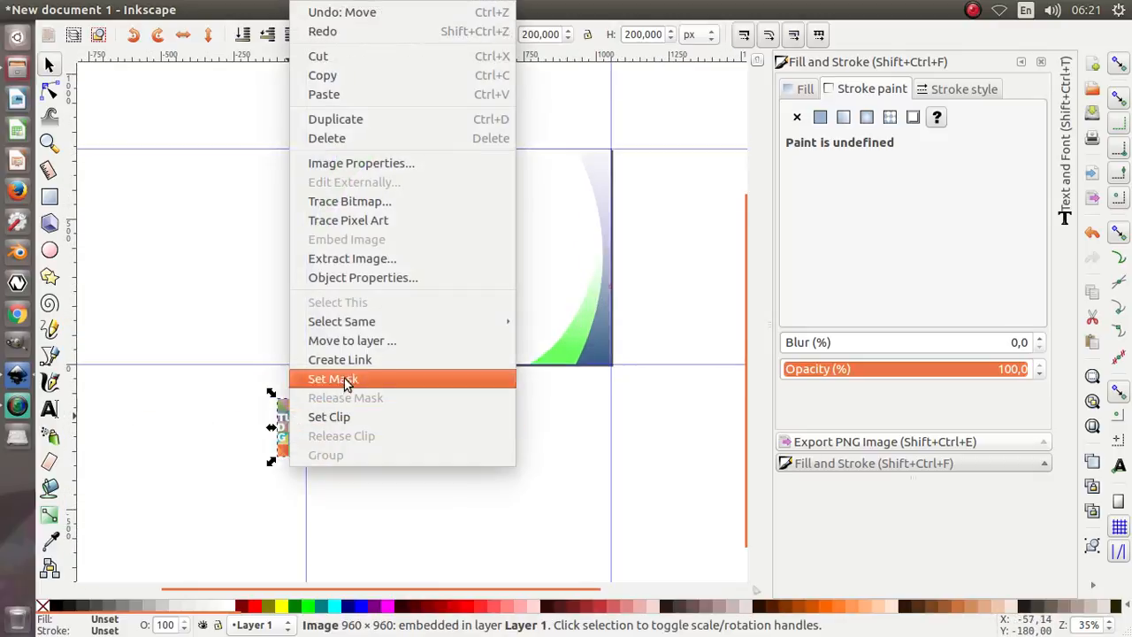
click(354, 120)
drag(305, 427, 435, 319)
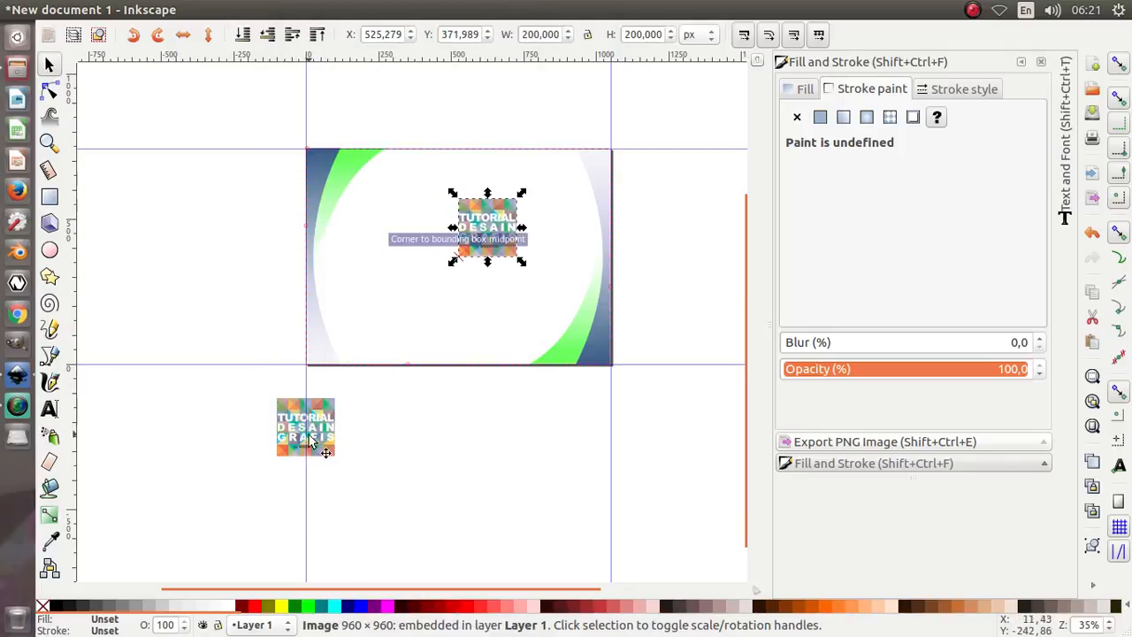
drag(309, 442, 371, 430)
key(Delete)
Step: Set the white background rectangle's opacity to 100% and scale the logo image down to about 91 px square
click(394, 320)
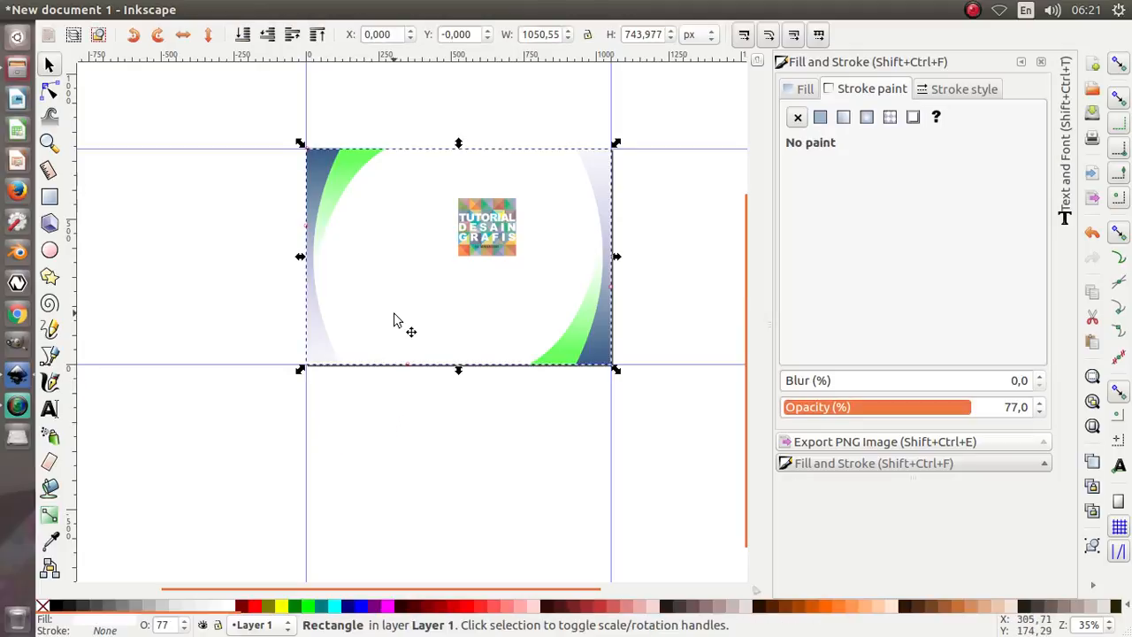
drag(994, 414, 1038, 420)
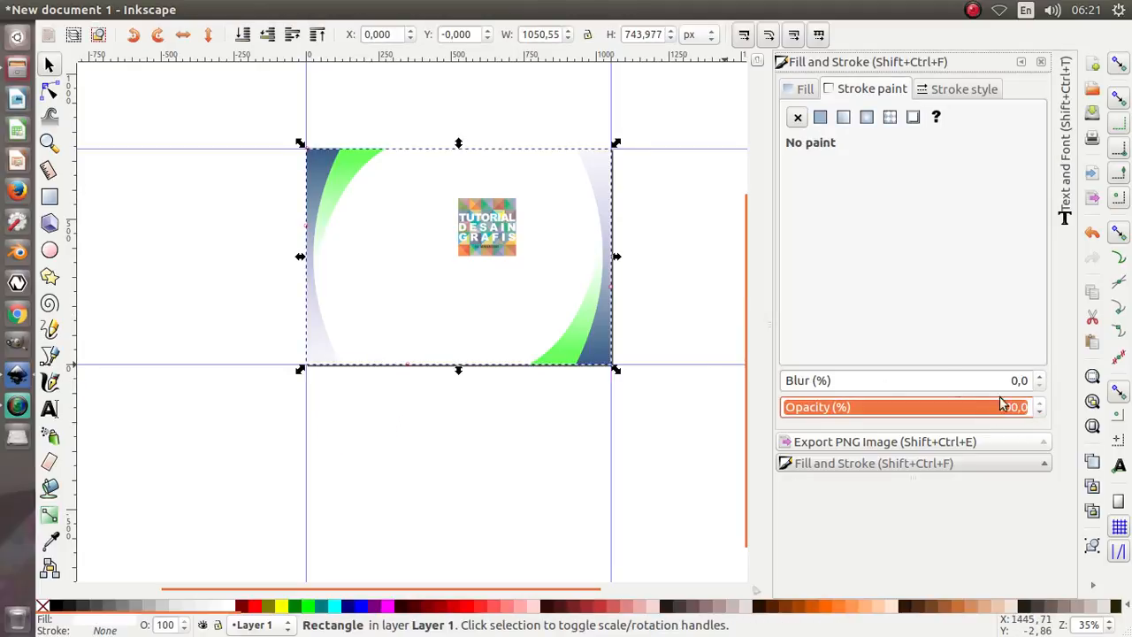
click(472, 234)
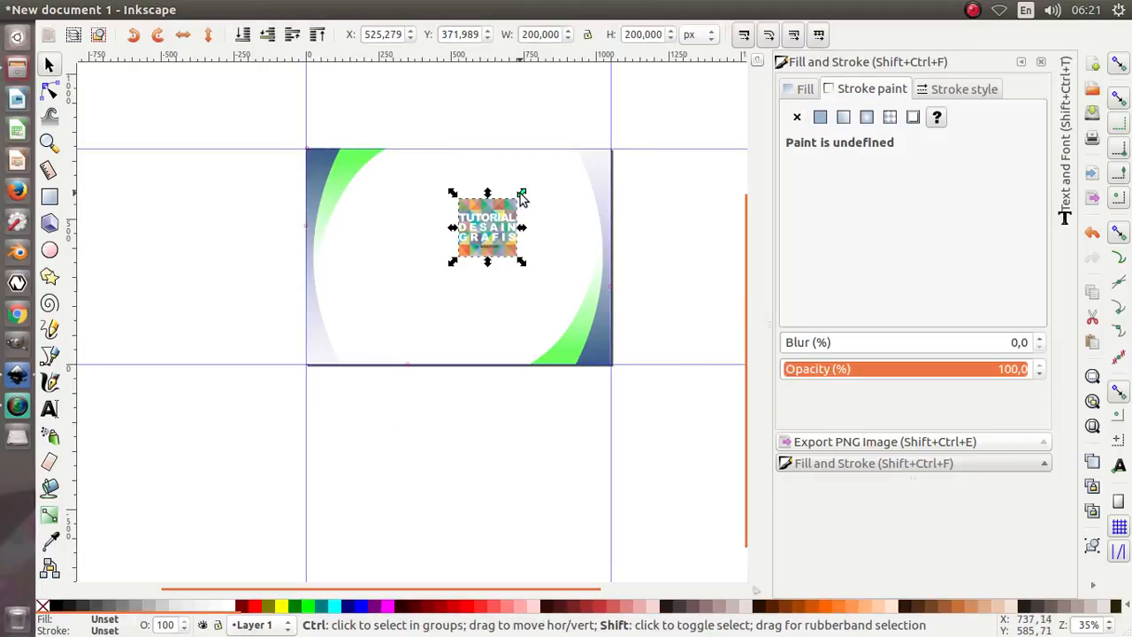
drag(520, 193, 504, 197)
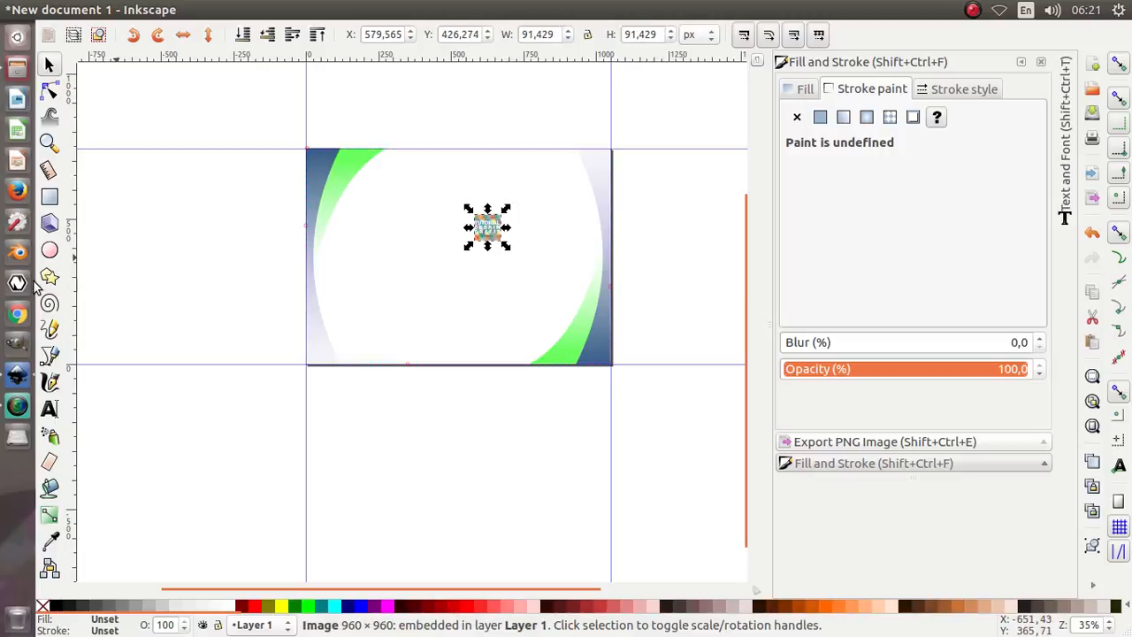
Step: Add a vertical guide at the page's horizontal centre and centre the logo image on it near the top edge
drag(71, 280, 459, 153)
scroll(505, 233, up, 1)
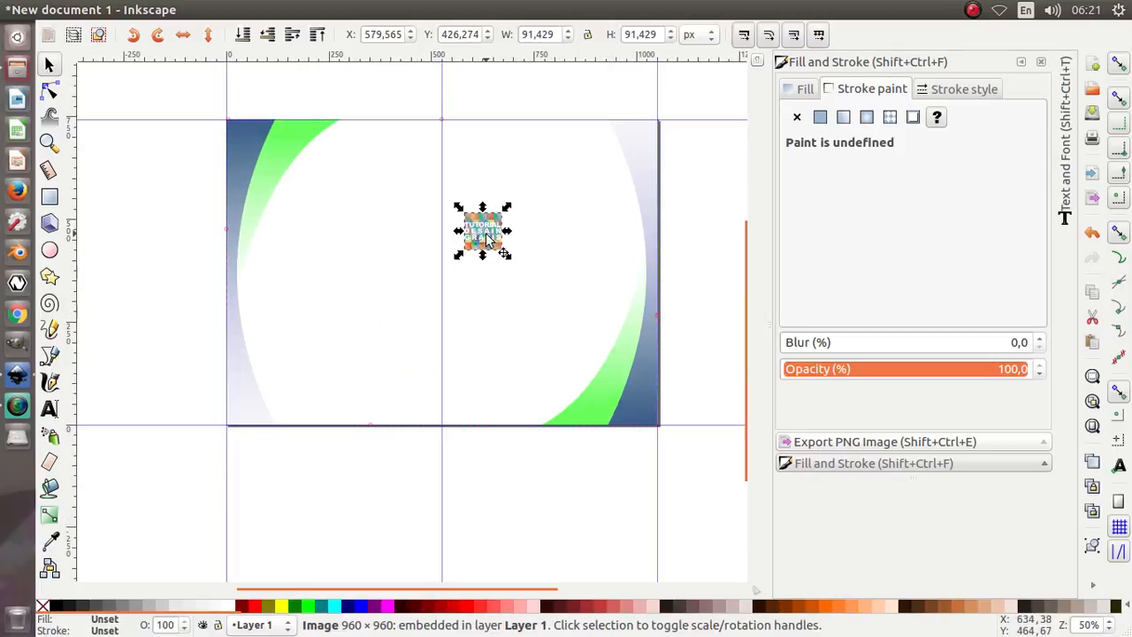
click(489, 234)
drag(492, 237, 455, 160)
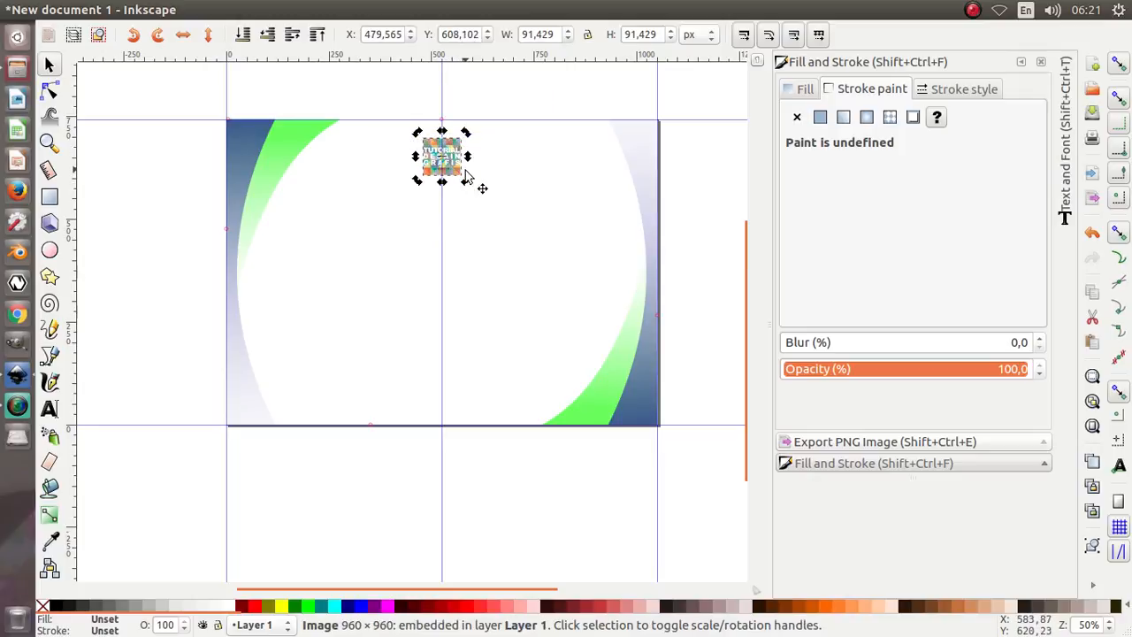
key(Up)
key(Up)
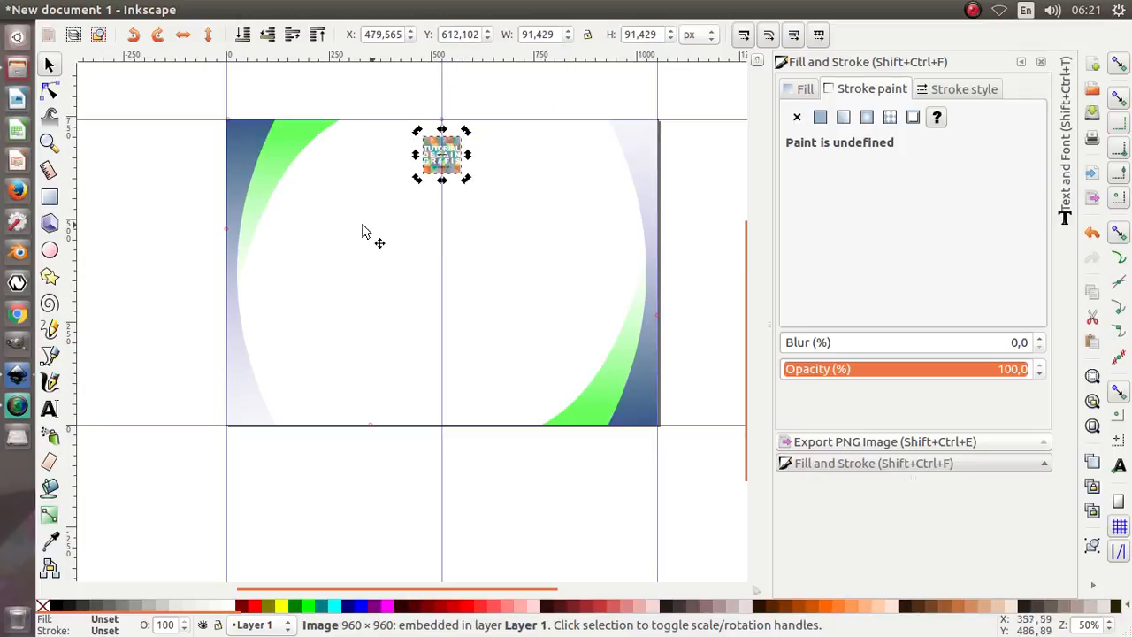
click(96, 389)
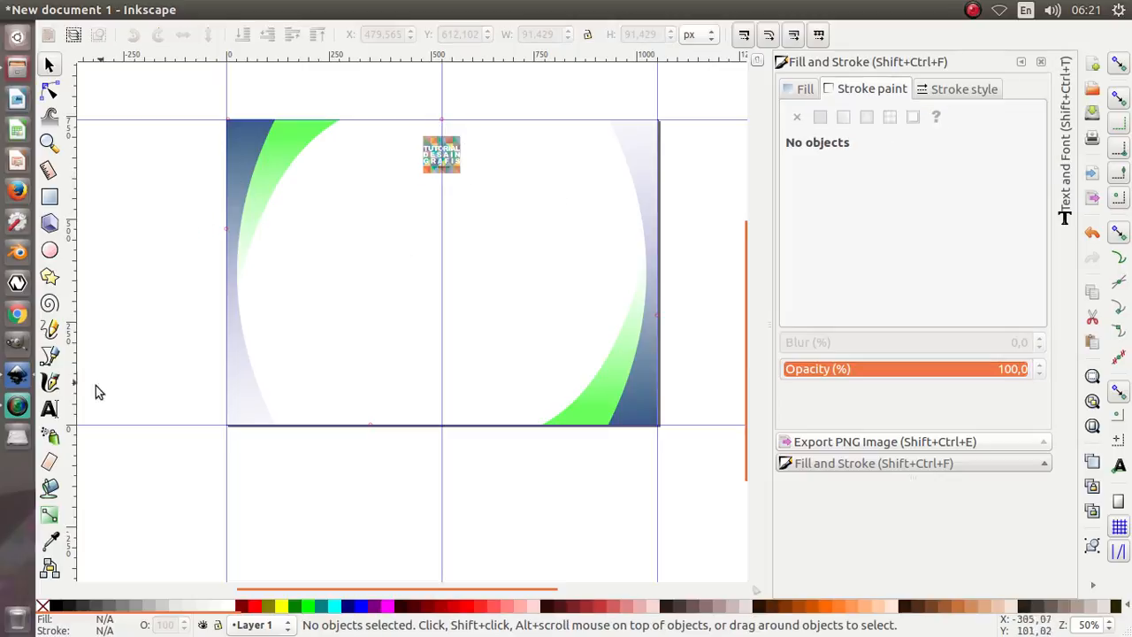
Step: Add the text UNIVERSITAS TUTORIAL in the middle of the page
click(49, 409)
click(331, 301)
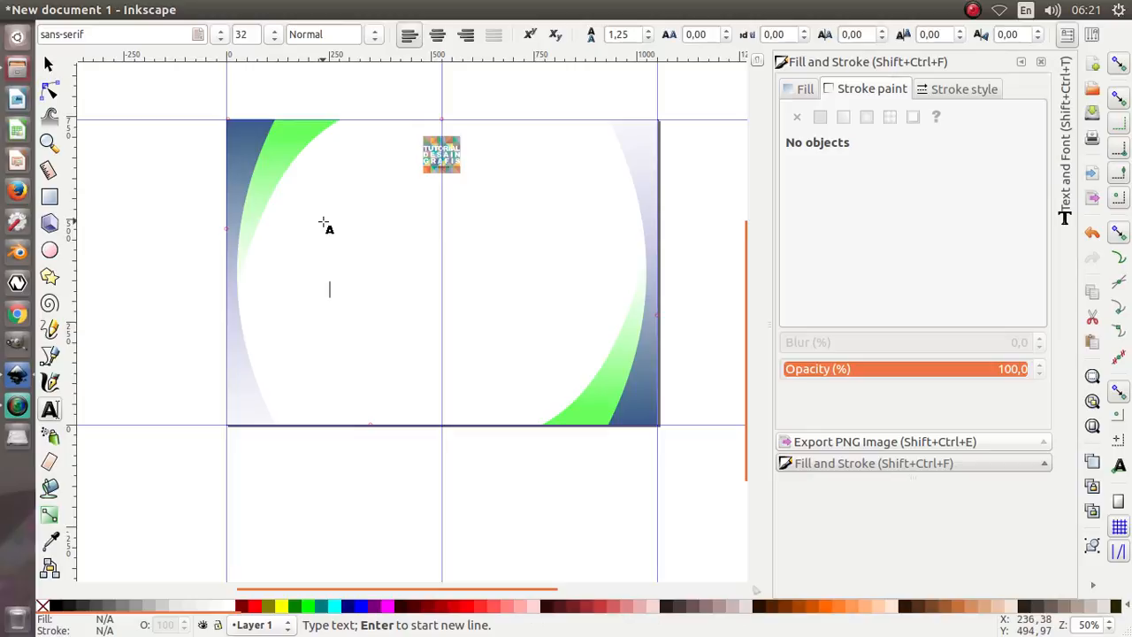
text(UNIVERSI)
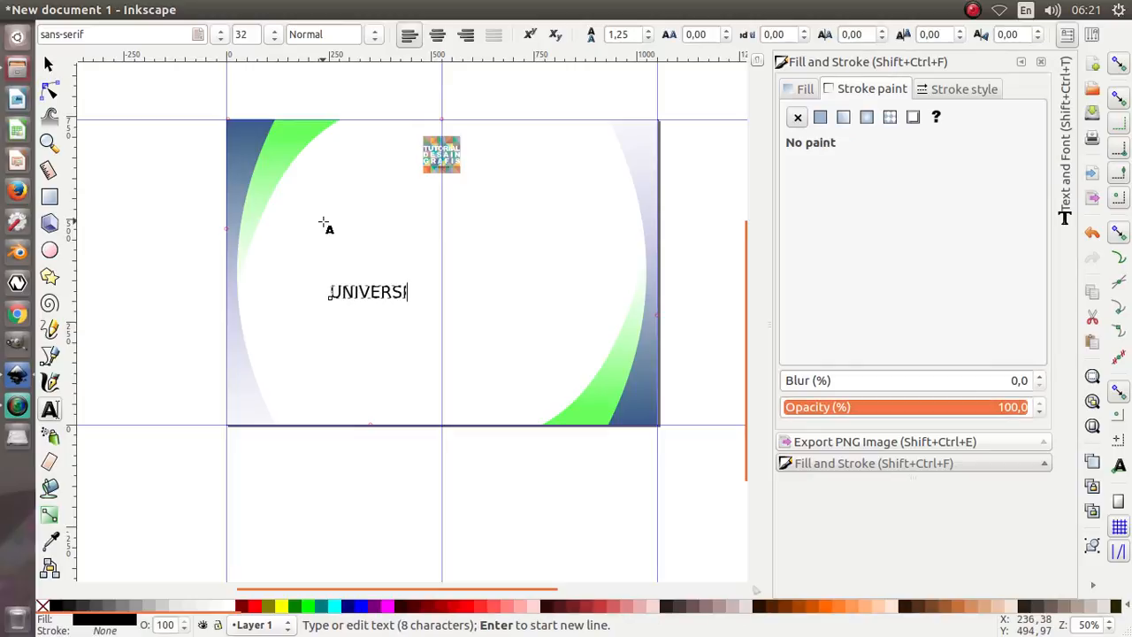
text(TAS TUTORIAL)
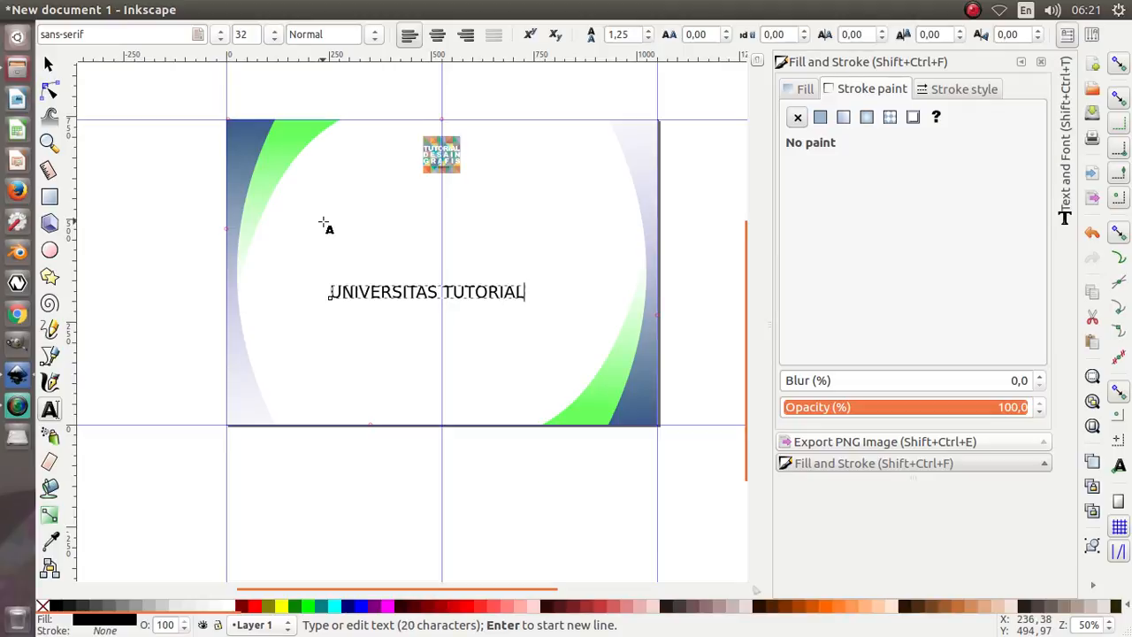
click(49, 64)
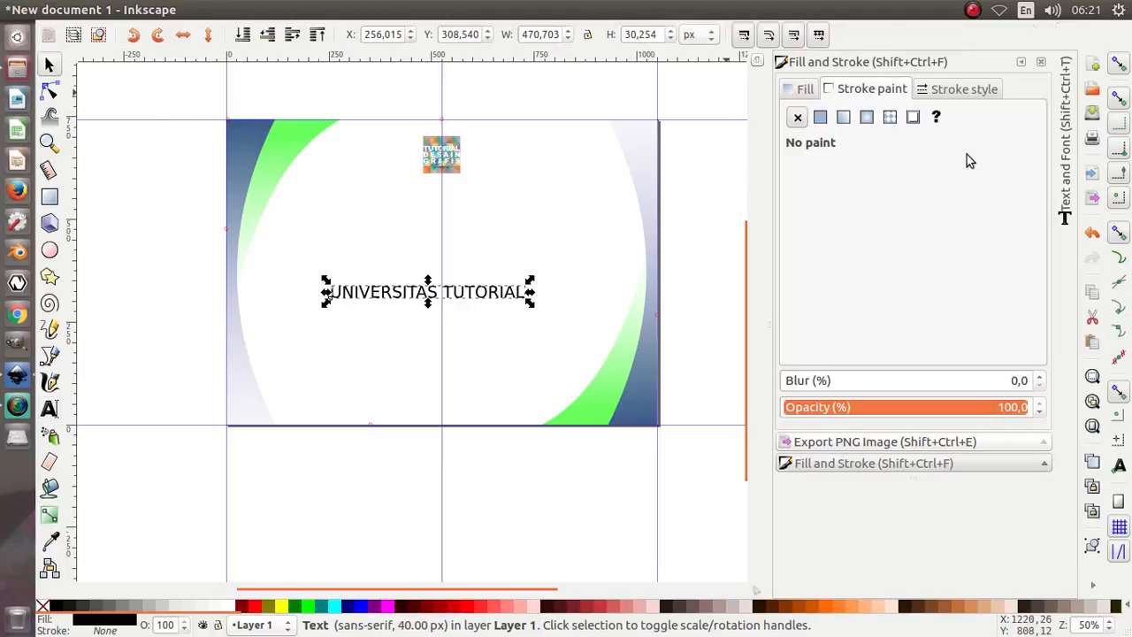
Step: Set the UNIVERSITAS TUTORIAL text's font to Arial Black
click(1068, 165)
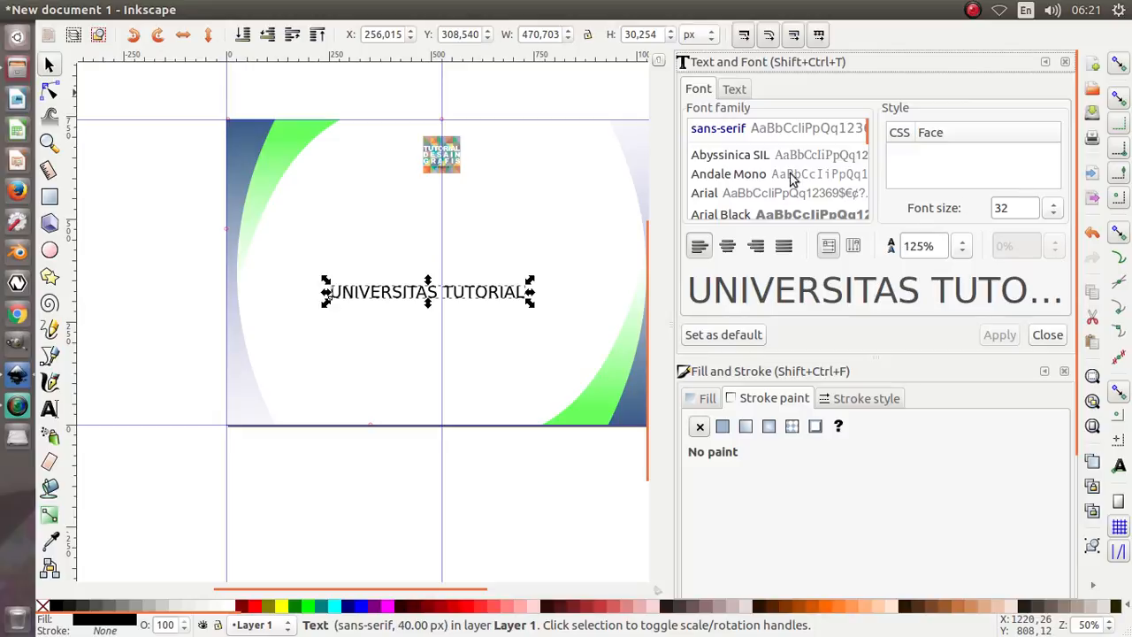
click(794, 215)
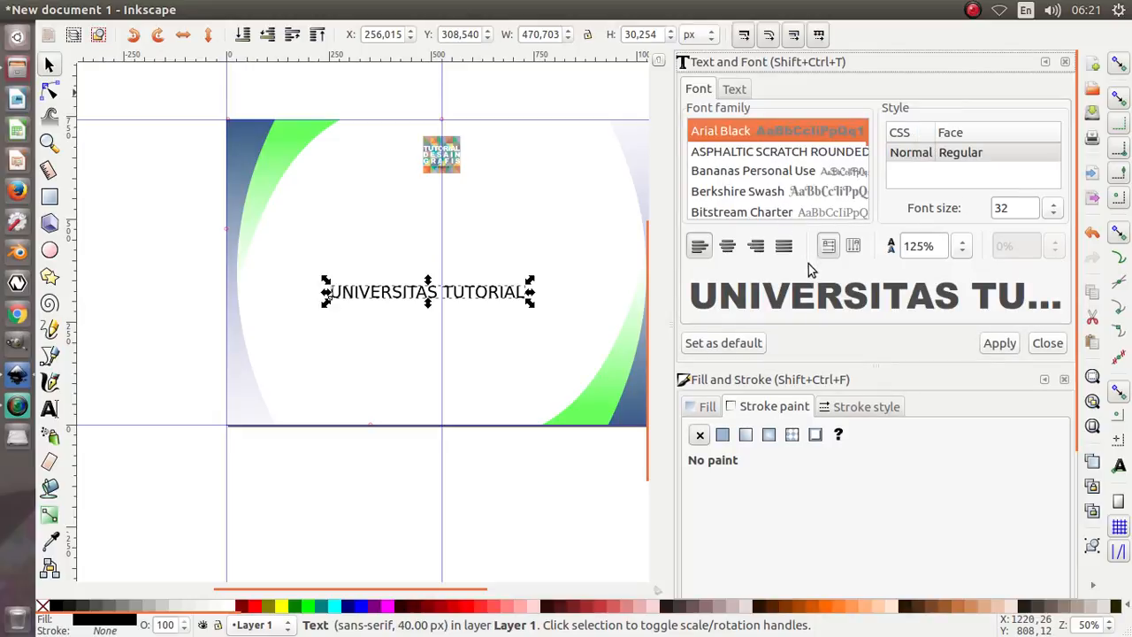
click(999, 343)
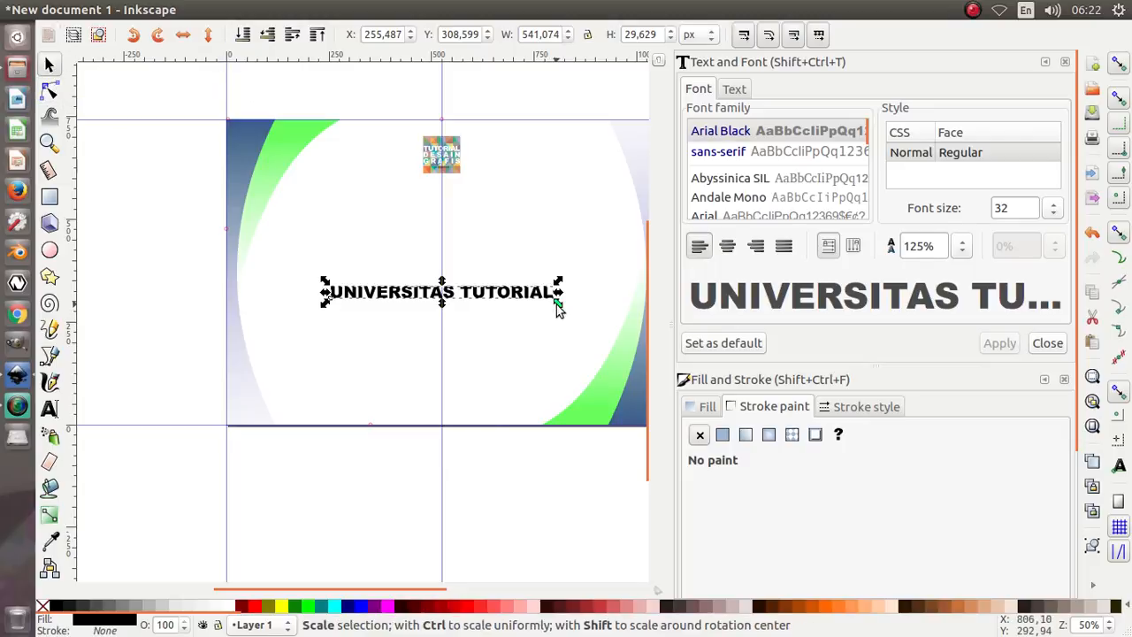
Step: Scale the UNIVERSITAS TUTORIAL text to about 355 px wide and centre it directly below the logo
drag(556, 305, 518, 327)
drag(468, 299, 465, 192)
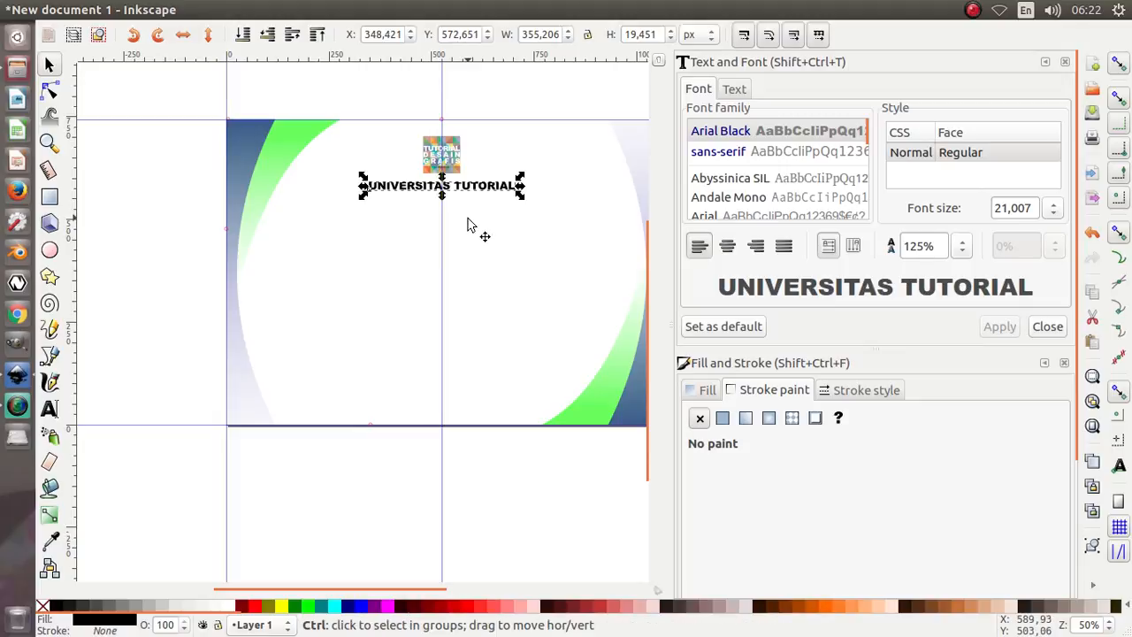
Step: Duplicate the UNIVERSITAS TUTORIAL text and place the copy directly below the original
right_click(467, 191)
click(495, 304)
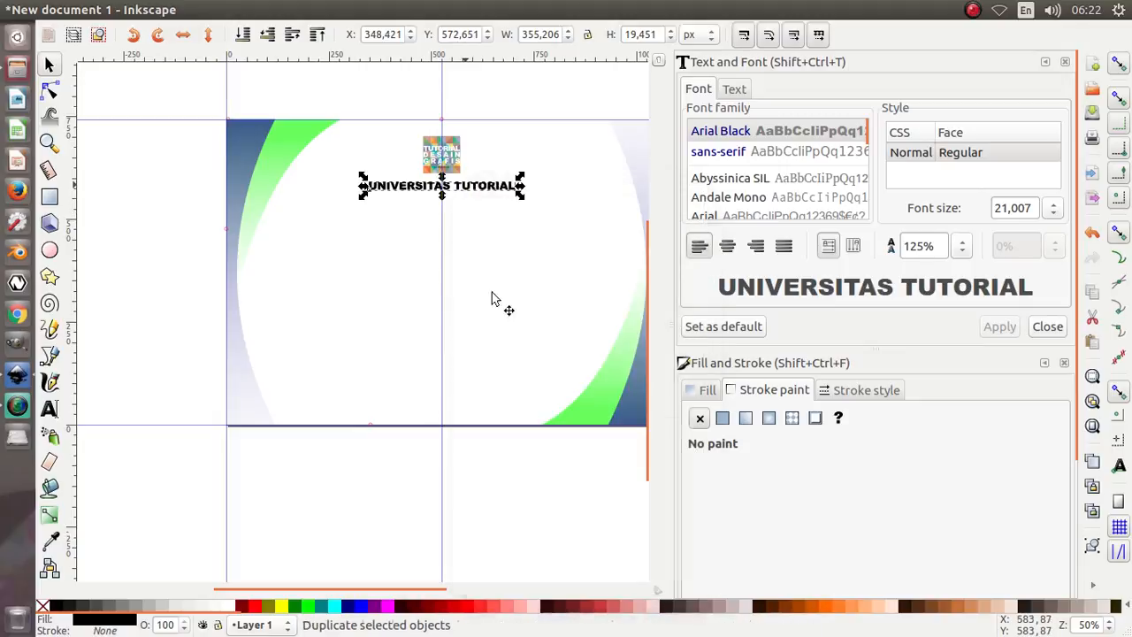
drag(466, 193, 431, 233)
Step: Replace the wording of the lower text copy with DESAIN GRAFIS MAKASSAR
scroll(460, 213, up, 4)
double_click(416, 228)
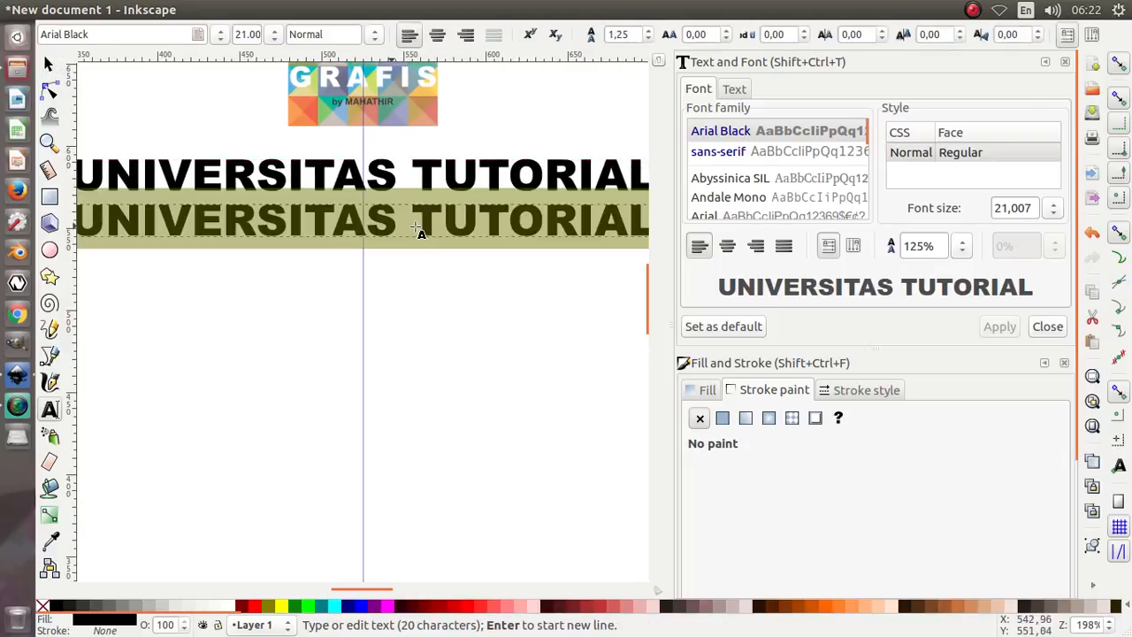
text(DESAI)
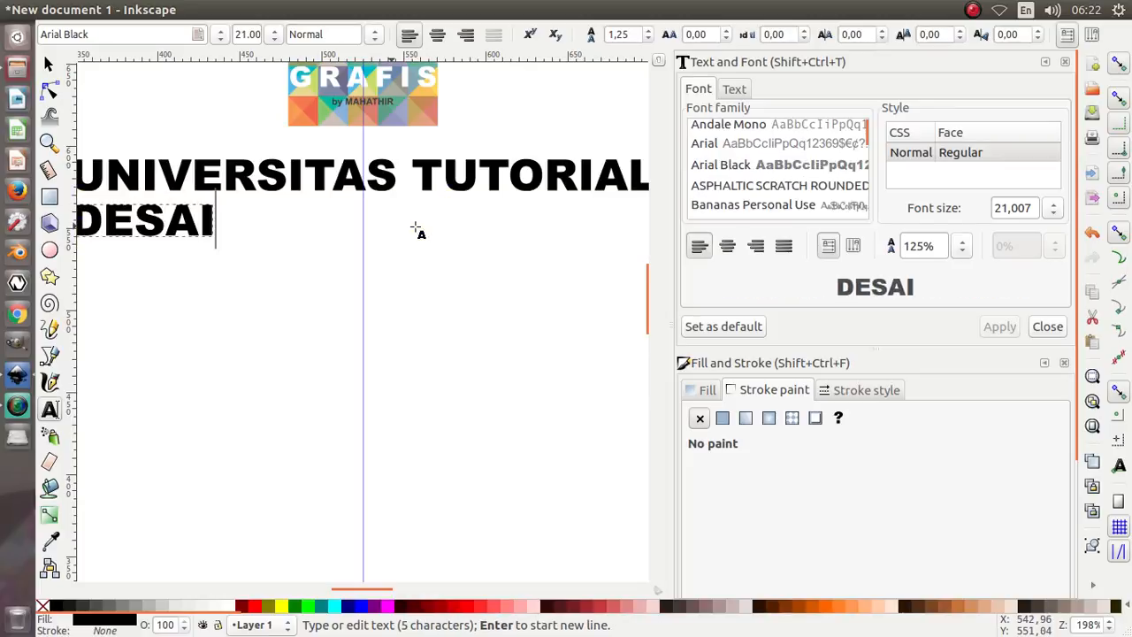
text(N GRAF)
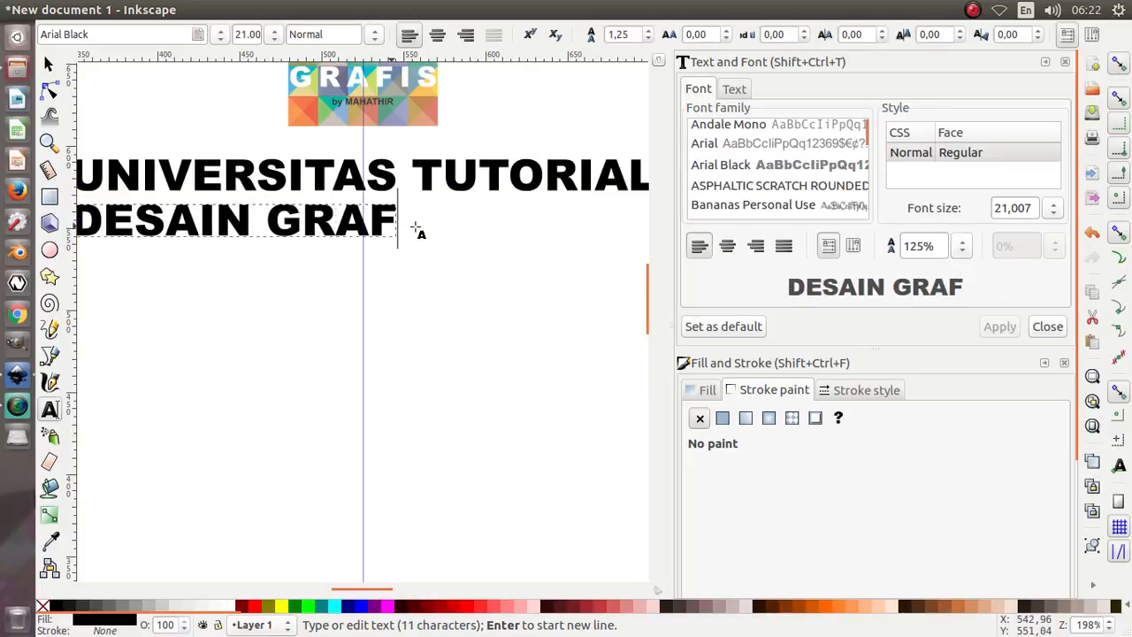
text(S)
key(BackSpace)
text(IS MAKASSAR)
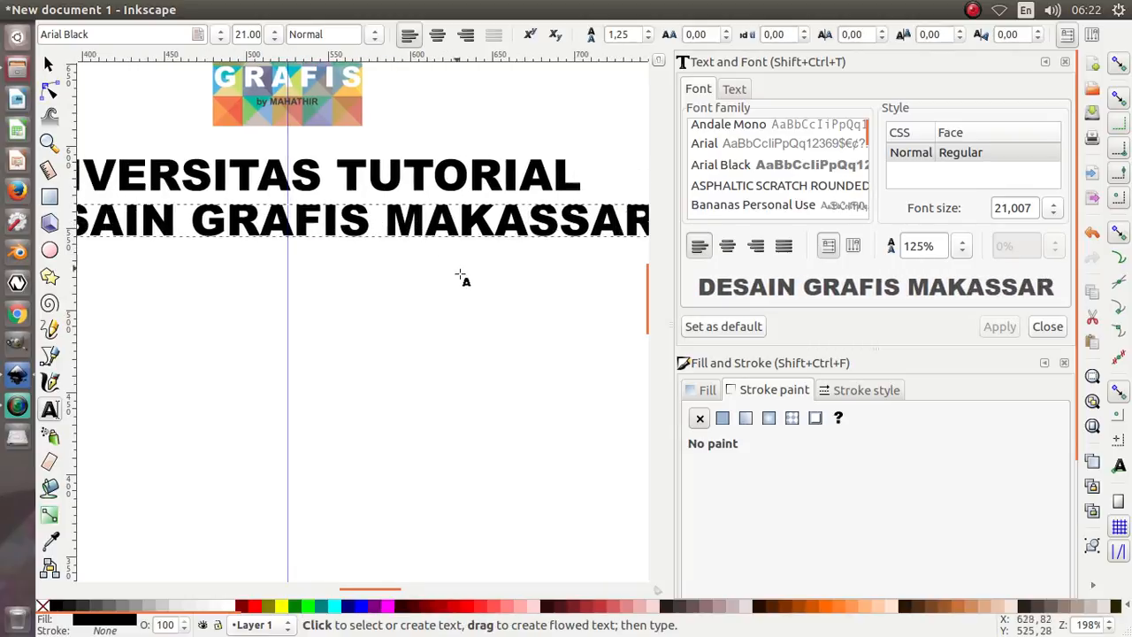
Step: Centre the DESAIN GRAFIS MAKASSAR line on the vertical guide with a small gap below the first line
scroll(463, 279, down, 1)
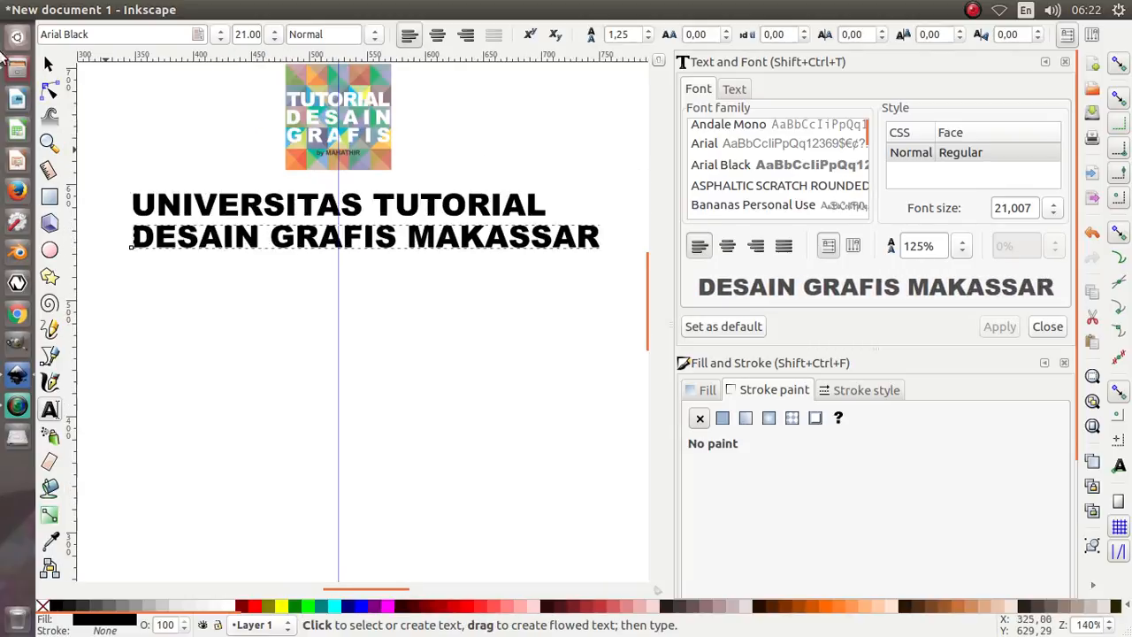
click(49, 64)
drag(373, 241, 337, 243)
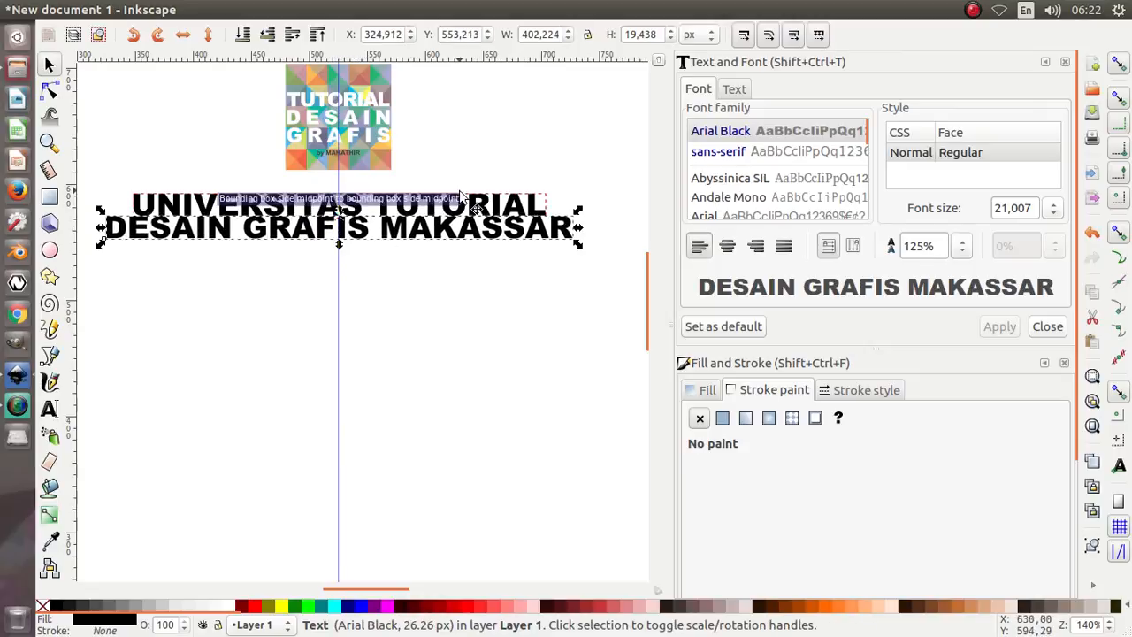
key(Down)
key(Down)
key(Down)
key(Down)
key(Down)
key(Up)
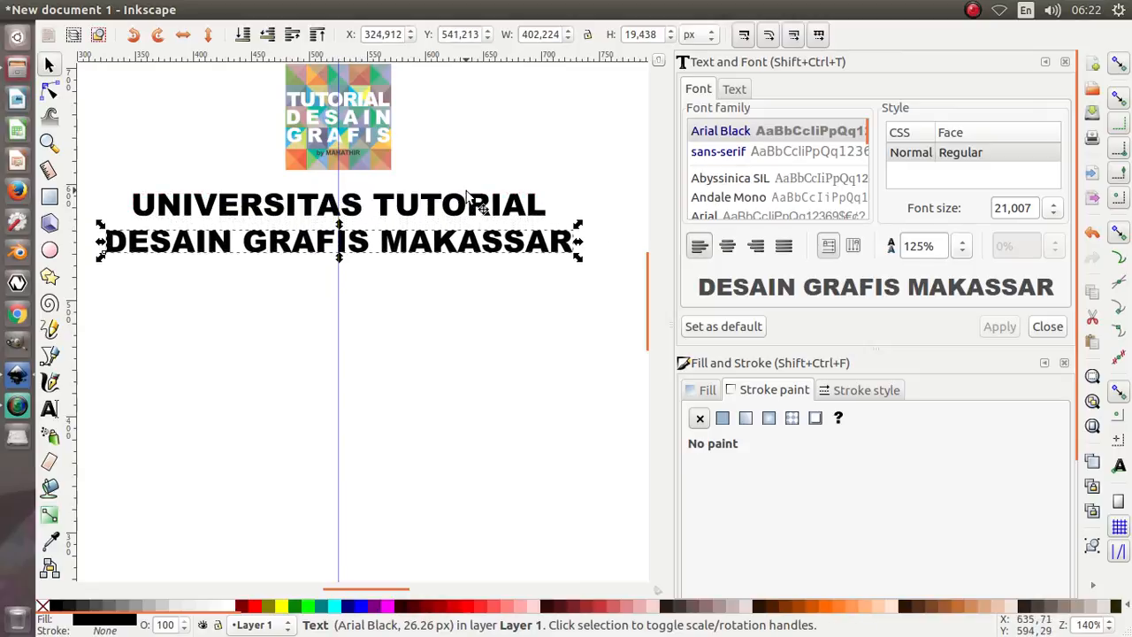
Step: Select the logo together with both heading lines and nudge them about 8 px up toward the page's top edge
scroll(470, 197, down, 4)
click(405, 126)
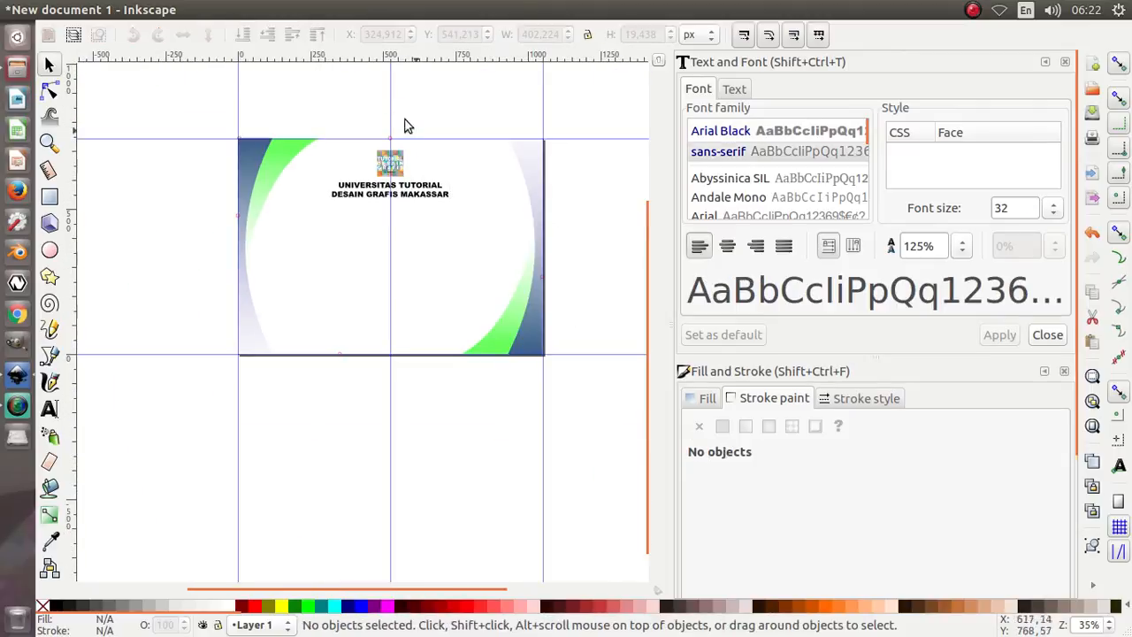
drag(460, 120, 301, 229)
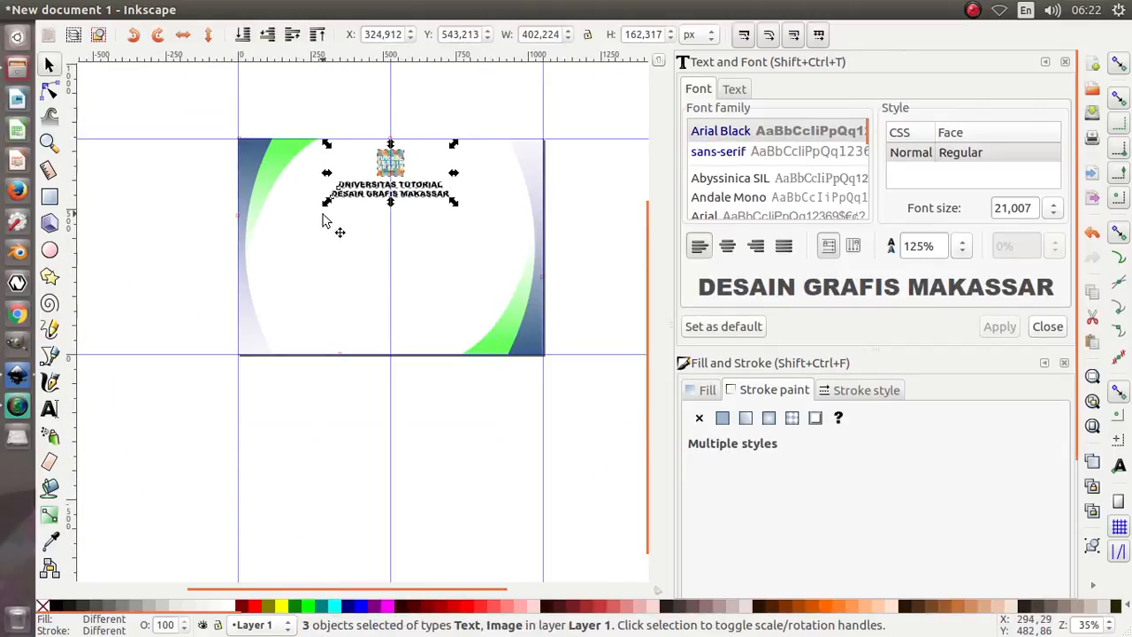
key(Up)
key(Up)
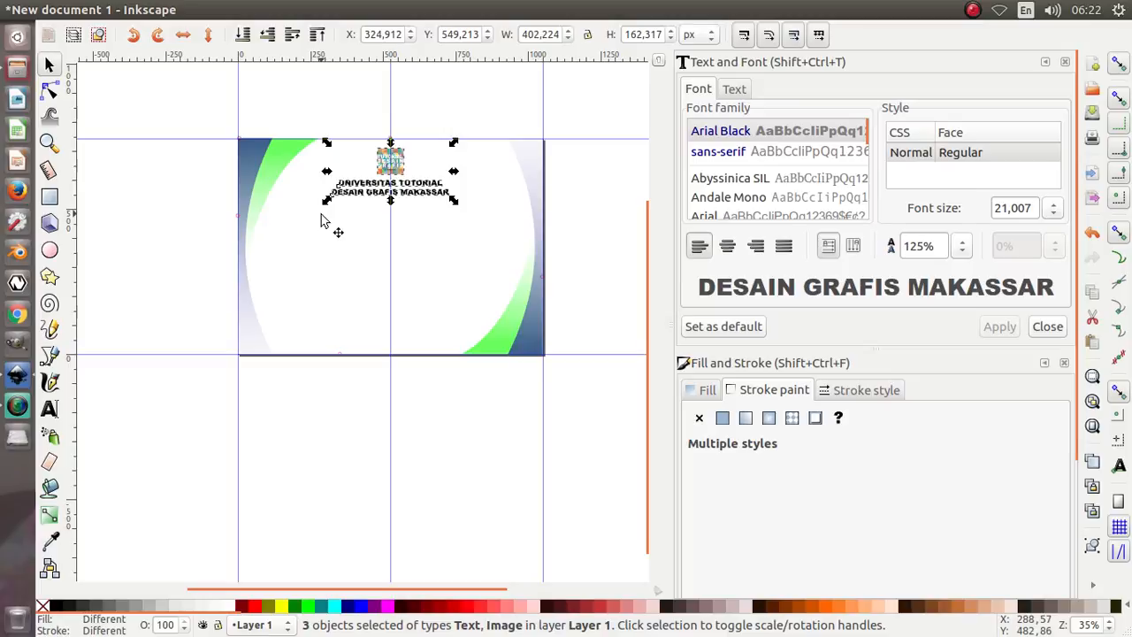
click(359, 433)
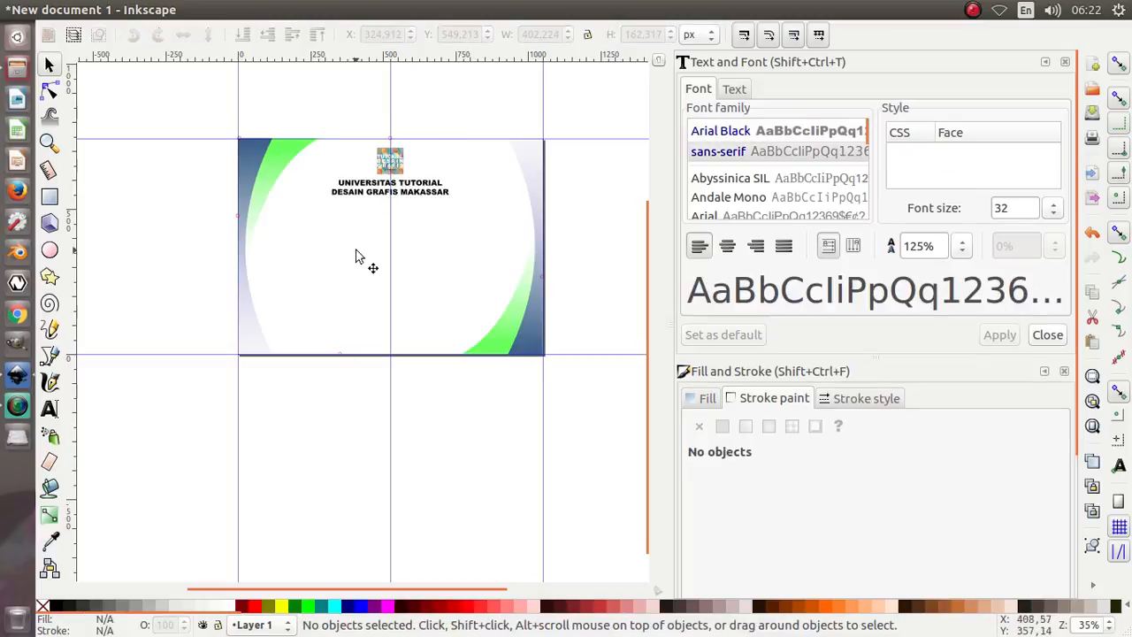
Step: Add the text SERTIFIKAT and centre it on the vertical guide below the DESAIN GRAFIS MAKASSAR line
click(50, 412)
click(289, 252)
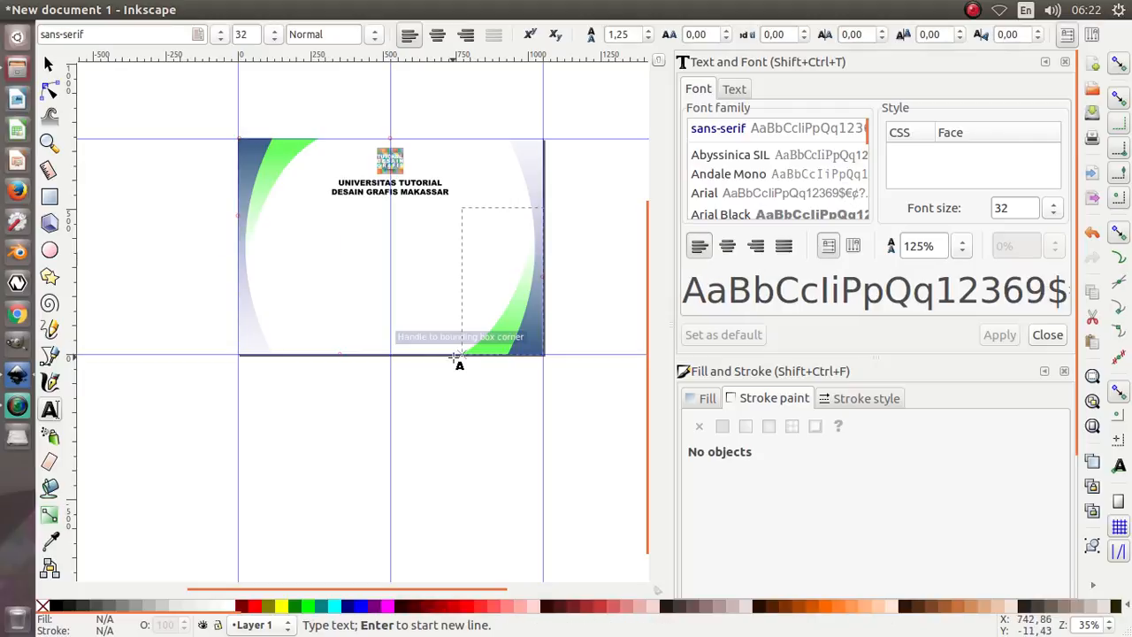
text(SERTIFIKA)
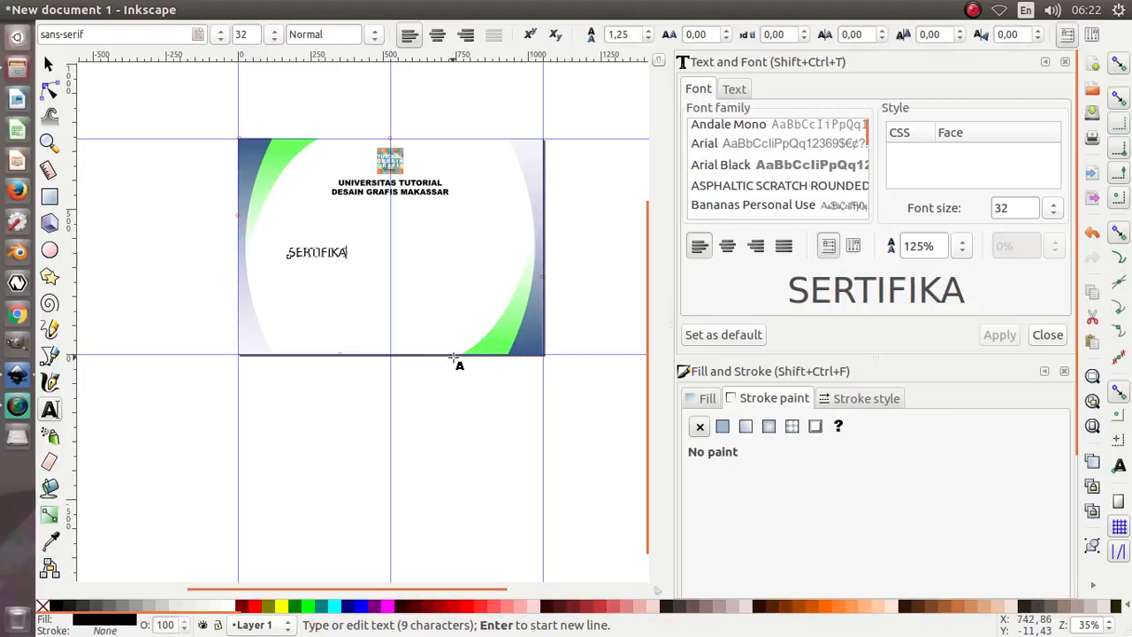
text(T)
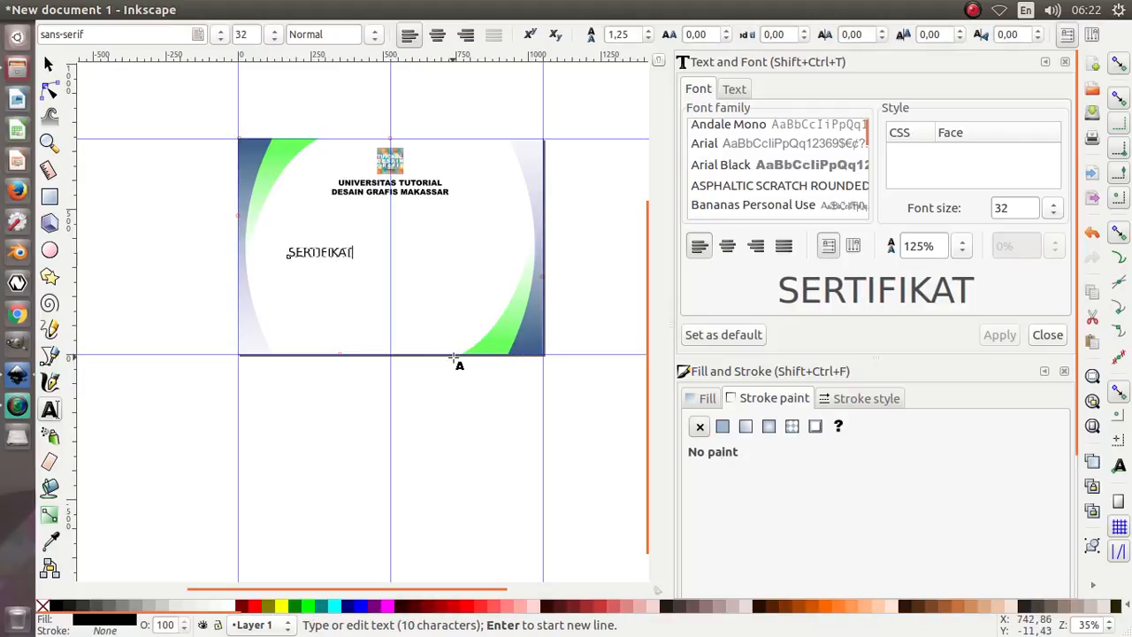
click(49, 65)
key(plus)
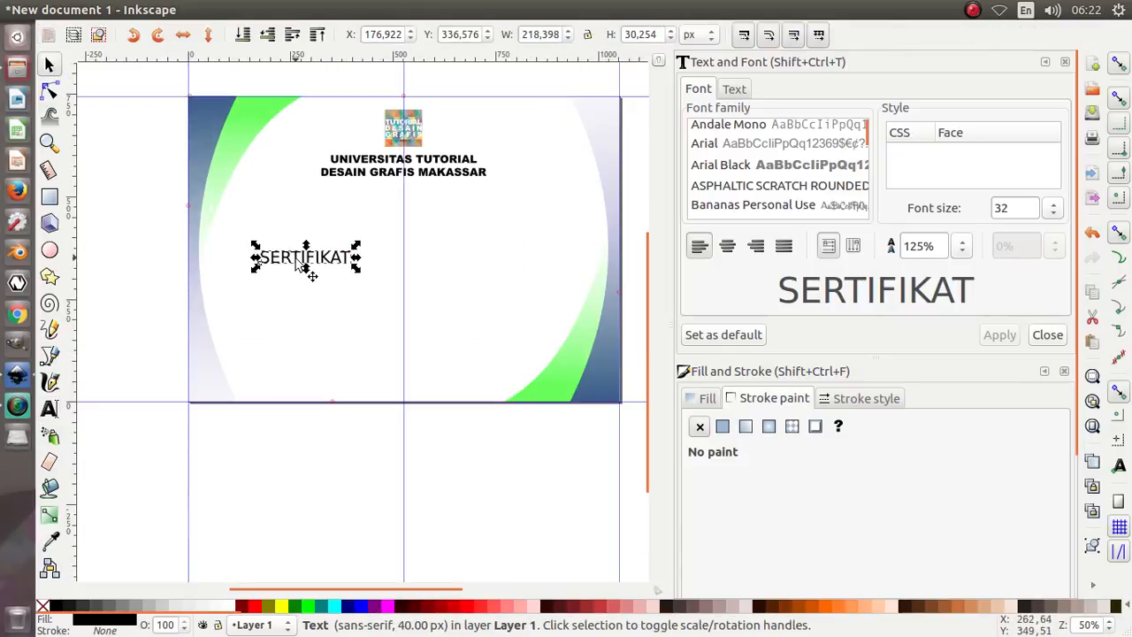
drag(297, 265, 395, 217)
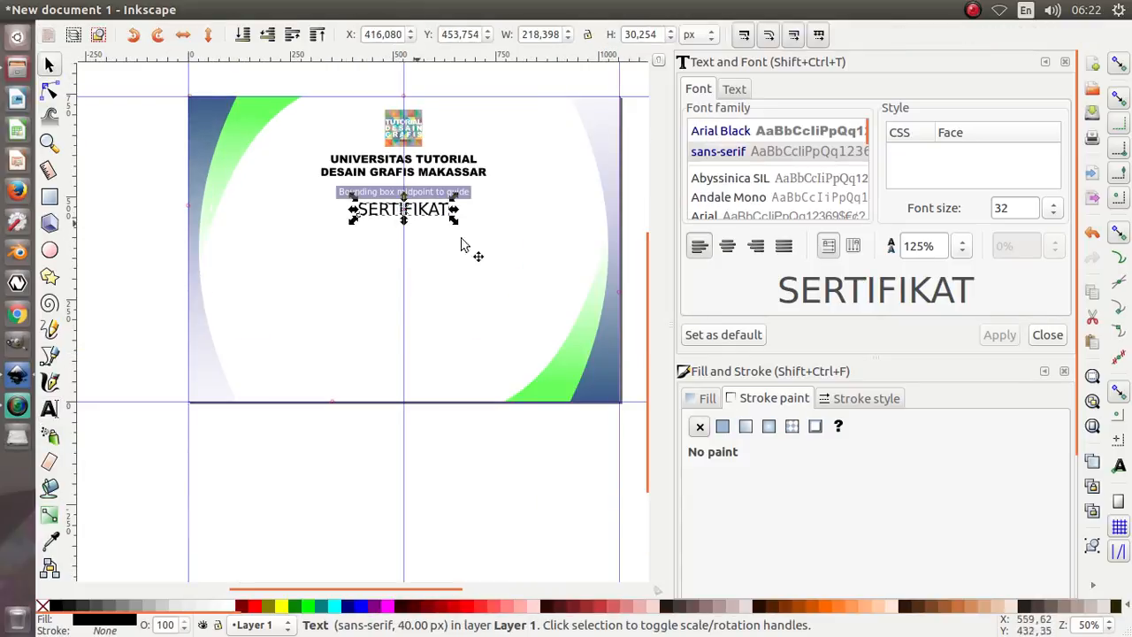
Step: Set the SERTIFIKAT text's font to Liberation Mono and re-centre the word on the vertical guide
click(808, 152)
key(Down)
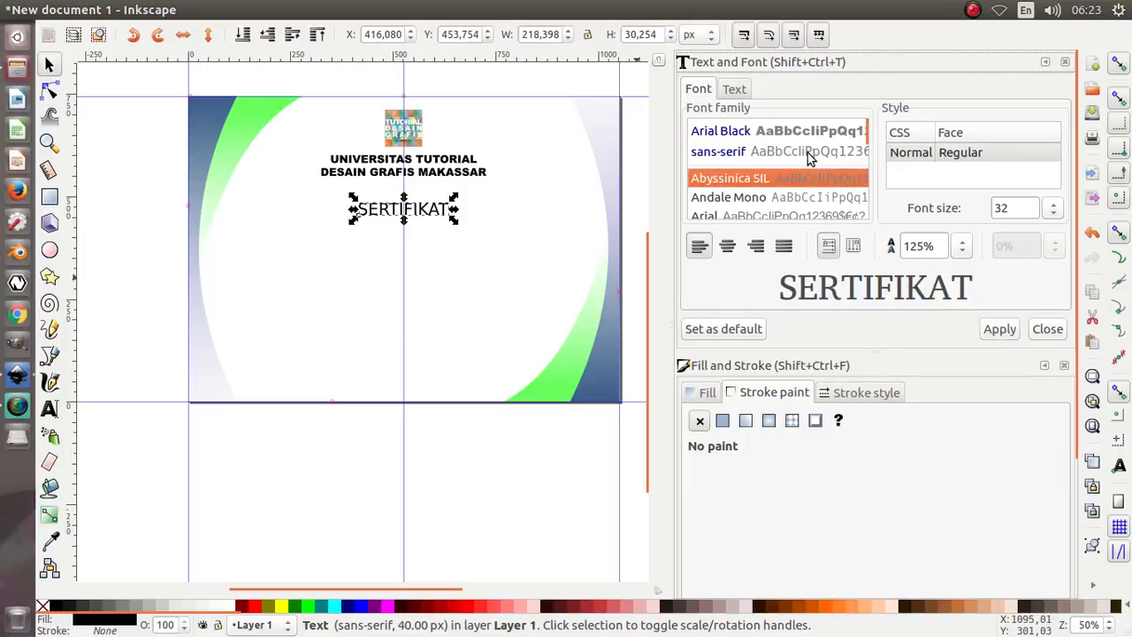
key(Down)
key(Down)
key(Down)
key(Down)
key(Down)
key(Down)
key(Down)
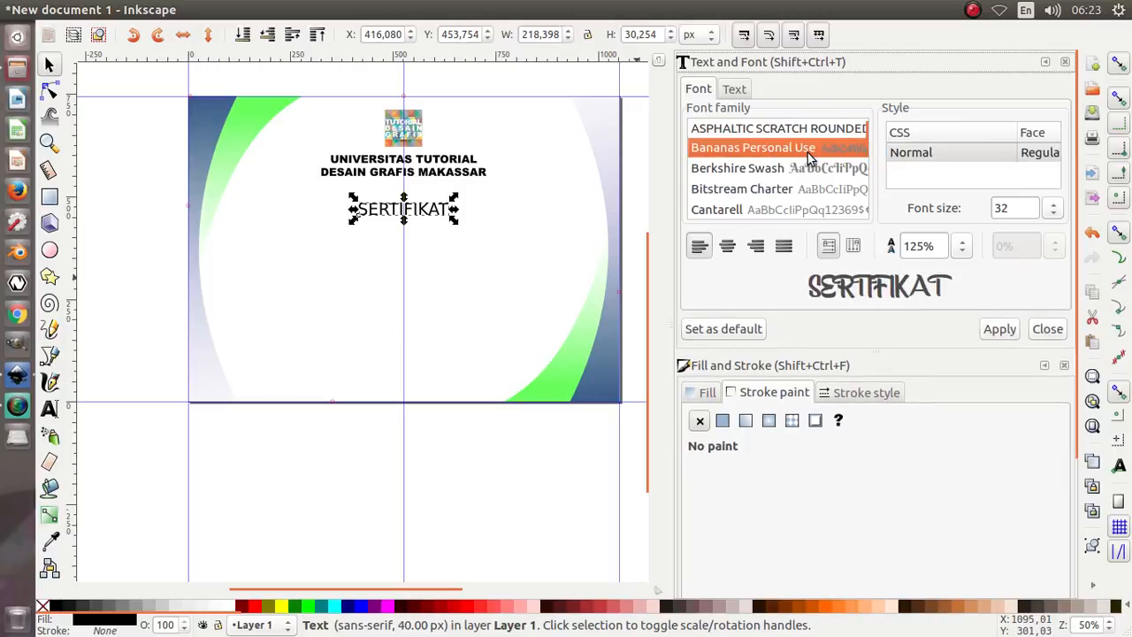
key(Down)
key(Down)
key(Down)
key(Down)
key(Down)
key(Down)
key(Down)
key(Down)
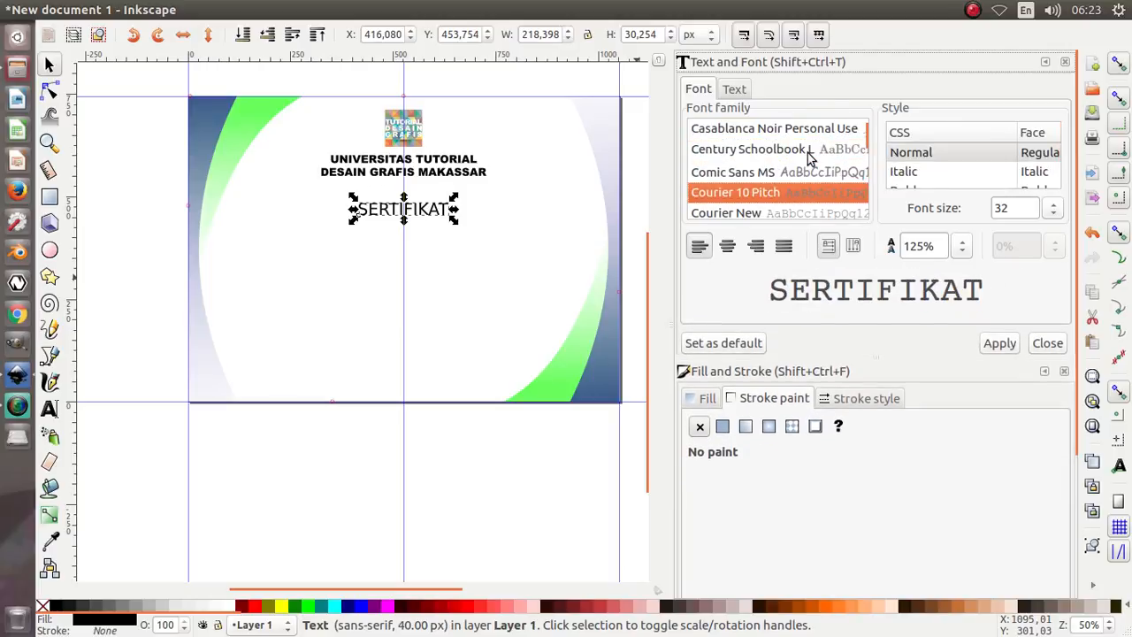
key(Down)
key(Down)
key(Down)
key(Down)
key(Down)
key(Down)
key(Down)
key(Down)
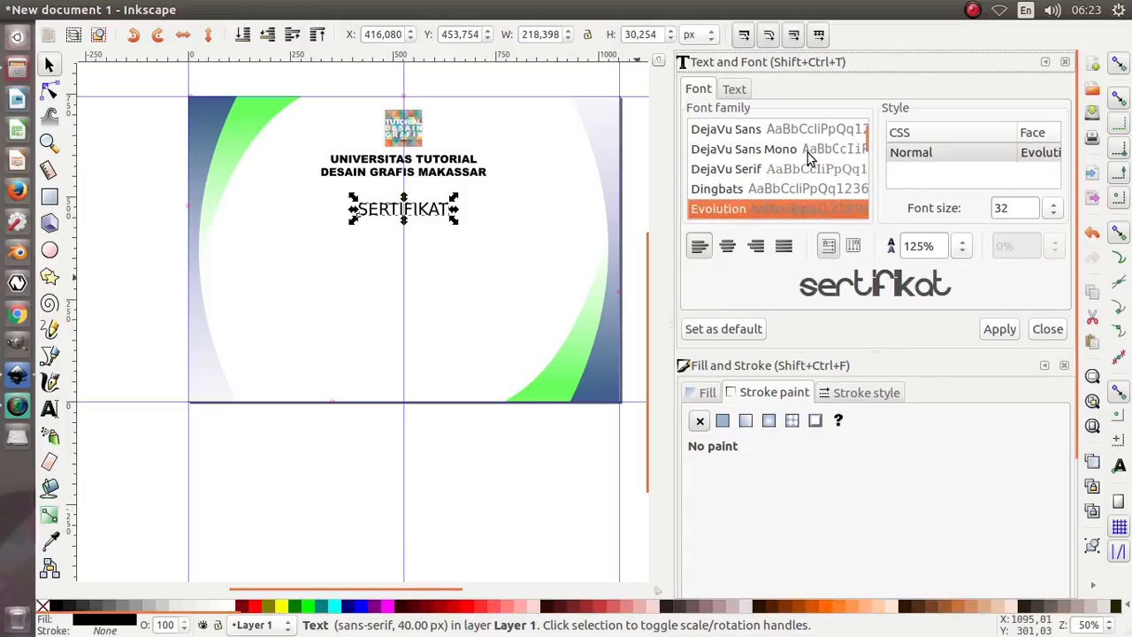
key(Down)
key(Down)
key(Down)
key(Down)
key(Down)
key(Down)
key(Down)
key(Down)
key(Down)
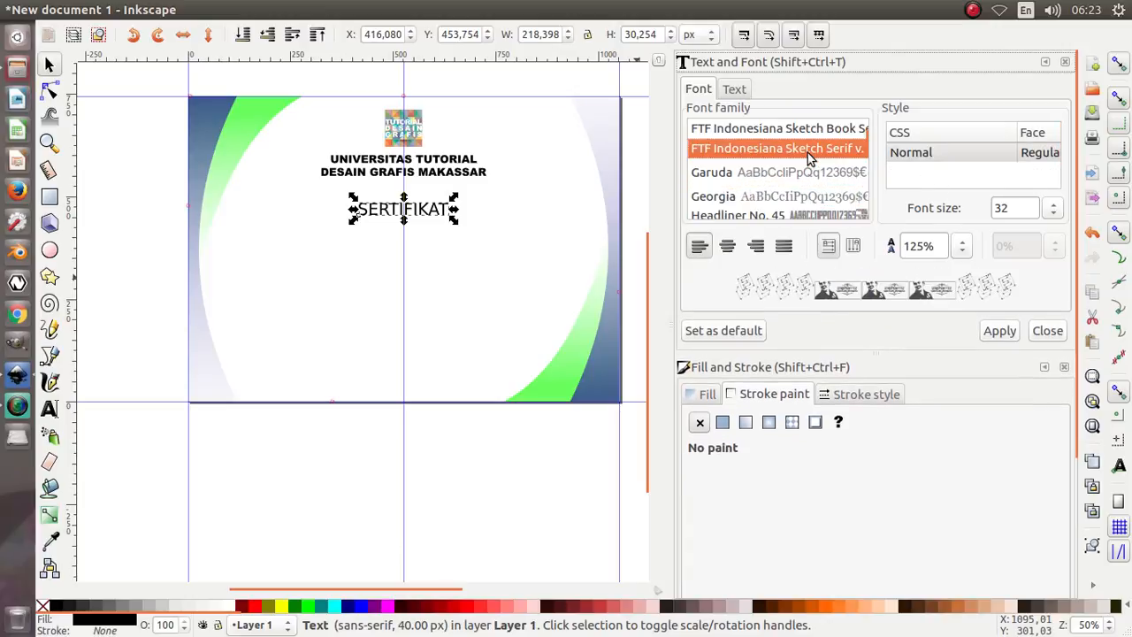
key(Down)
key(Up)
key(Up)
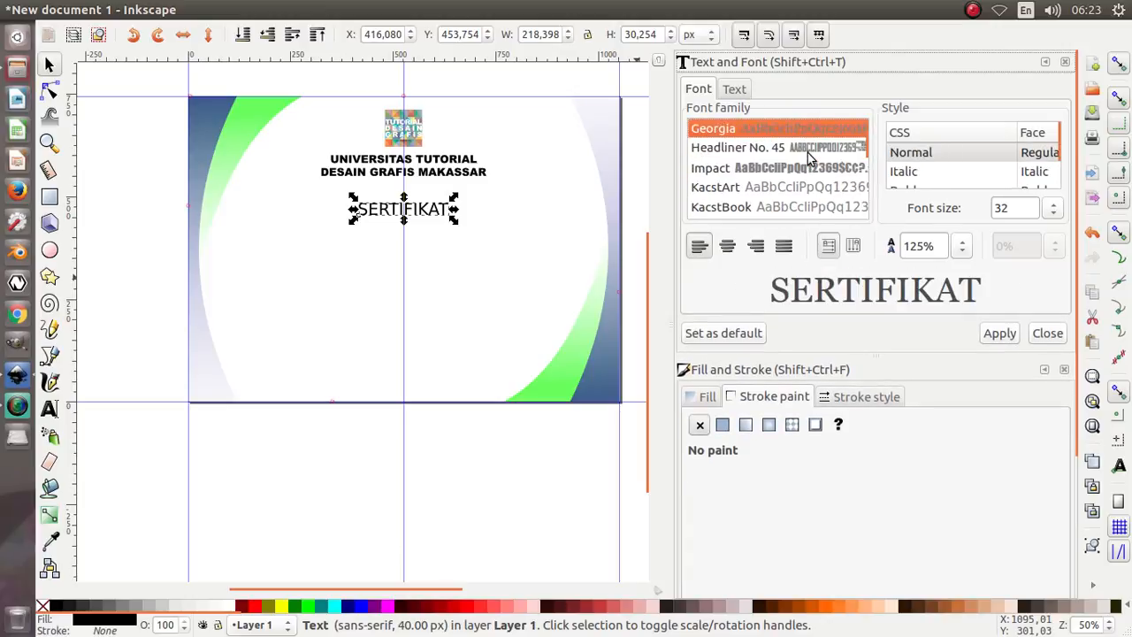
key(Down)
key(Down)
key(Down)
key(Down)
key(Down)
key(Down)
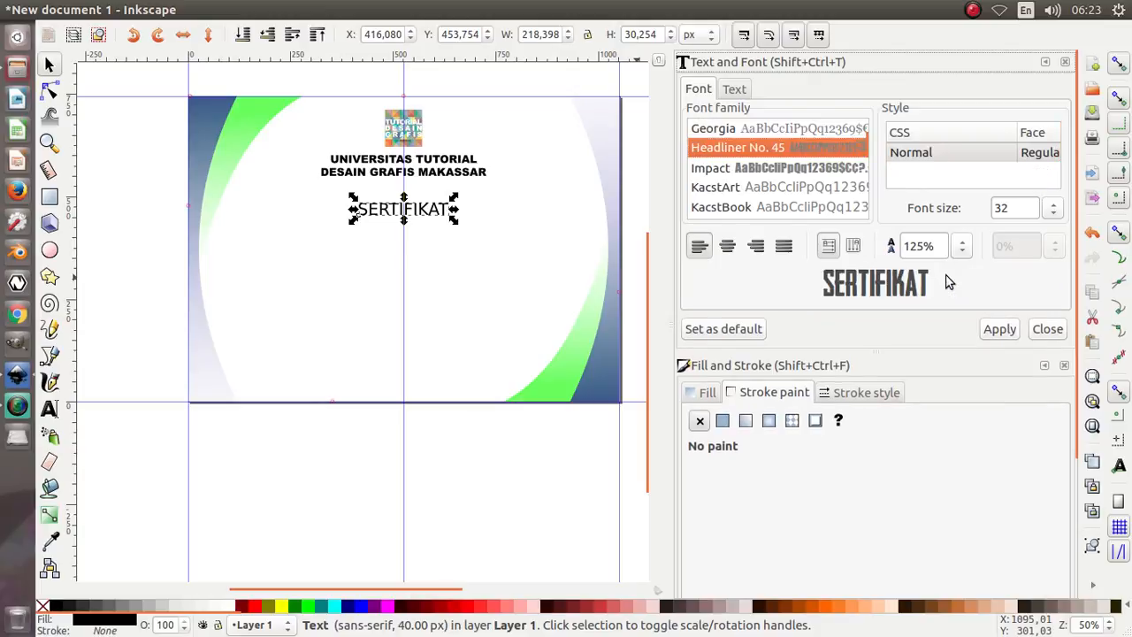
key(Down)
key(Down)
key(Down)
key(Down)
key(Down)
key(Down)
key(Down)
key(Down)
key(Down)
key(Down)
key(Down)
key(Down)
key(Down)
key(Down)
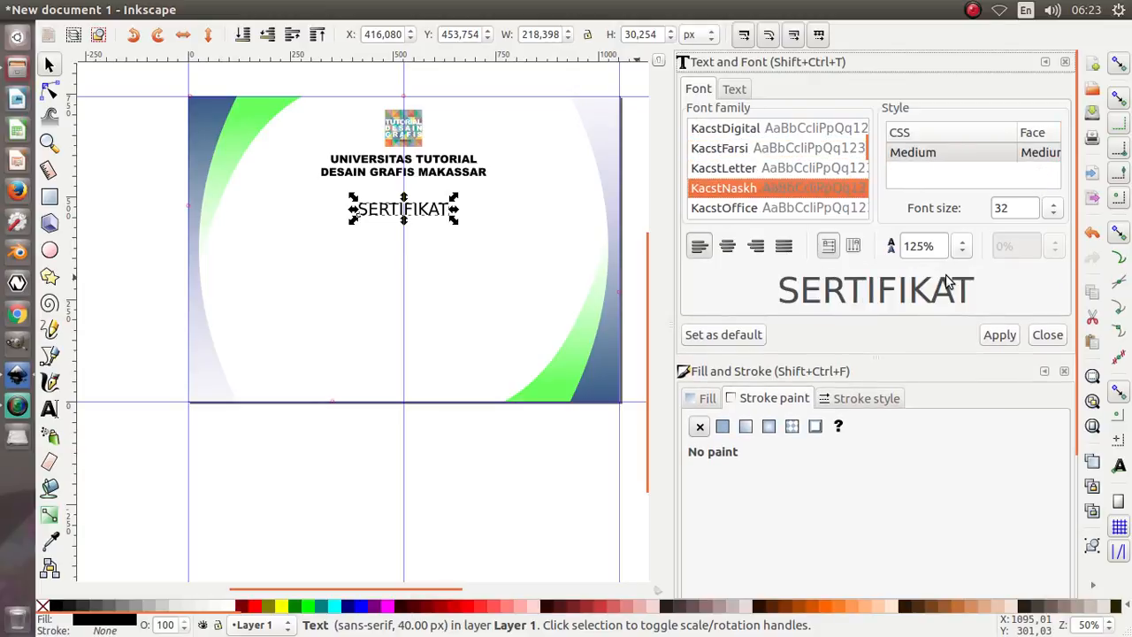
key(Down)
key(Down)
key(Down)
key(Down)
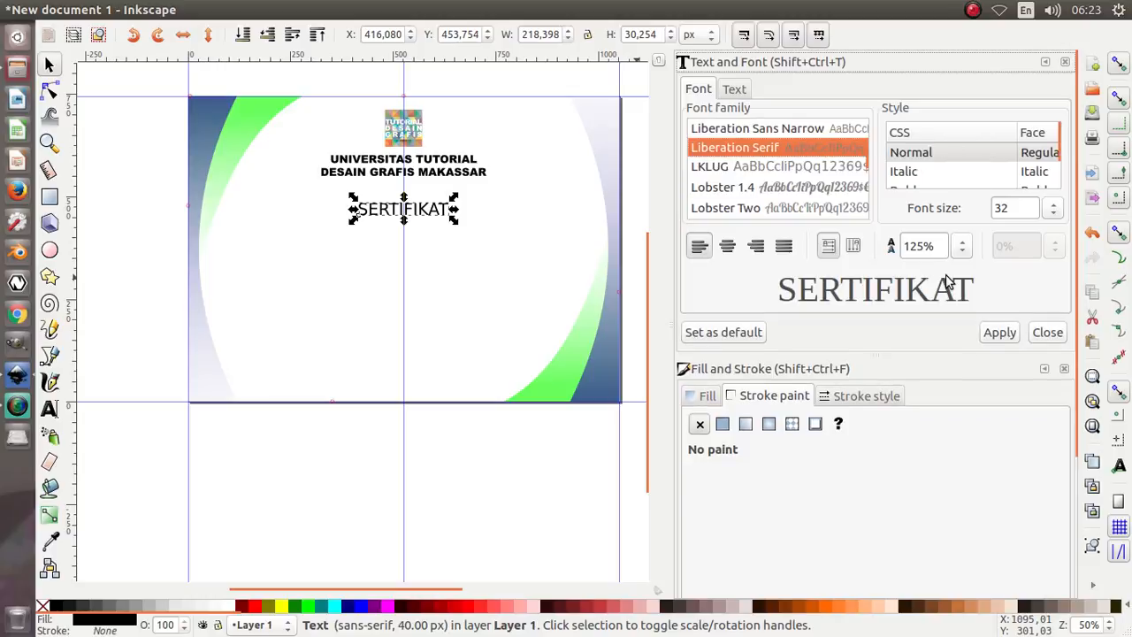
key(Up)
key(Up)
key(Up)
key(Up)
key(Down)
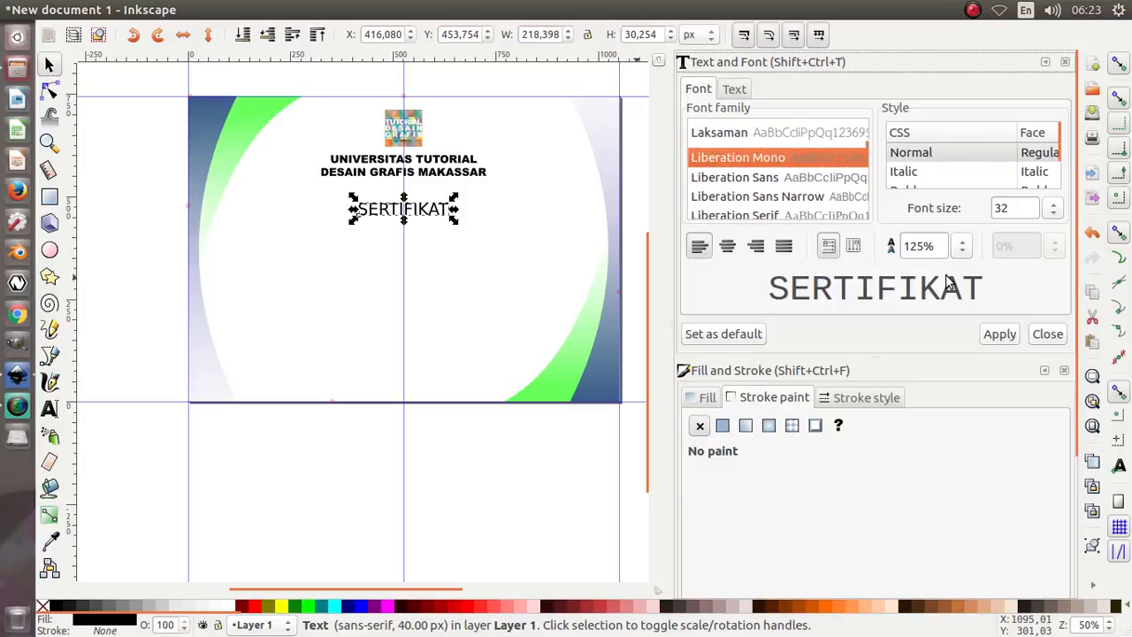
click(1000, 336)
scroll(414, 210, up, 2)
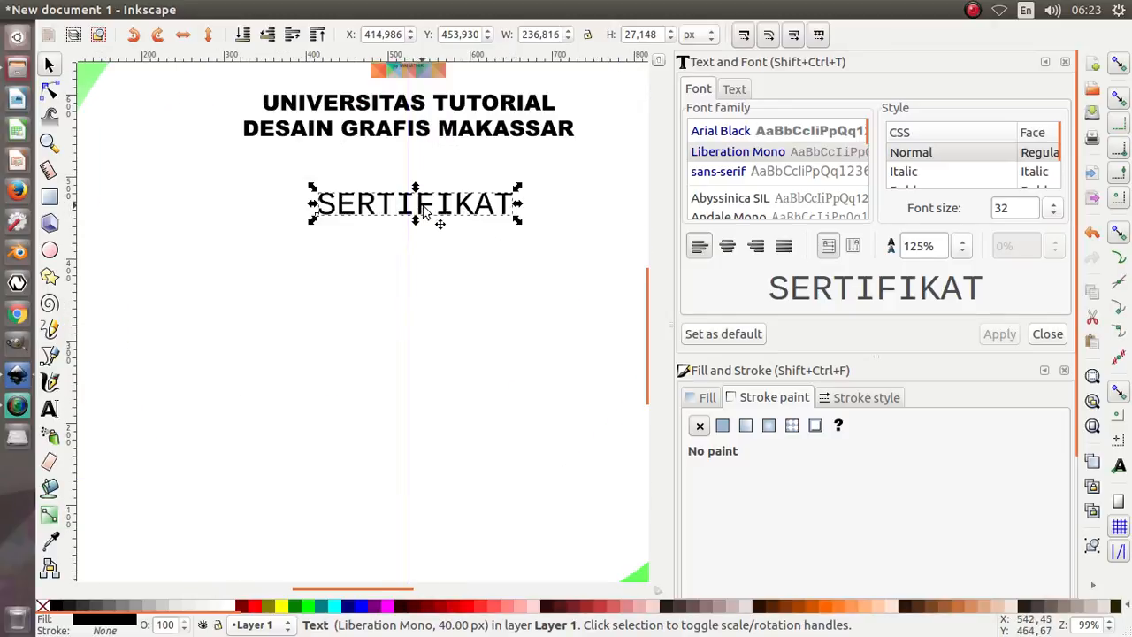
drag(423, 209, 416, 205)
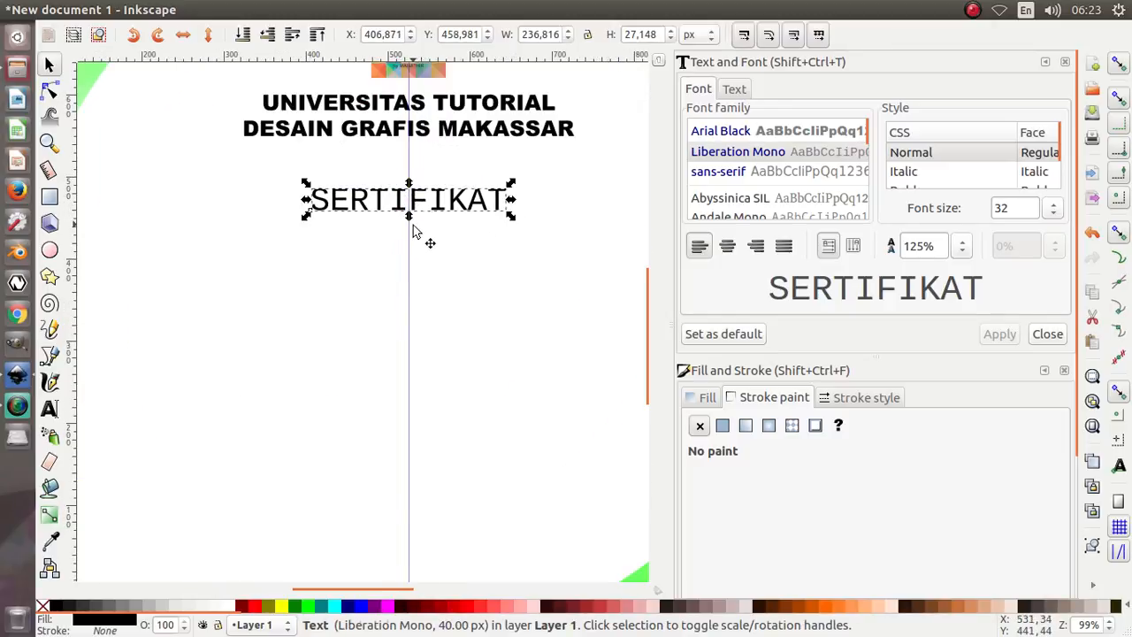
Step: Draw a thin rectangle about 241 px wide and 2.8 px high beneath SERTIFIKAT as an underline and fill it black
click(48, 200)
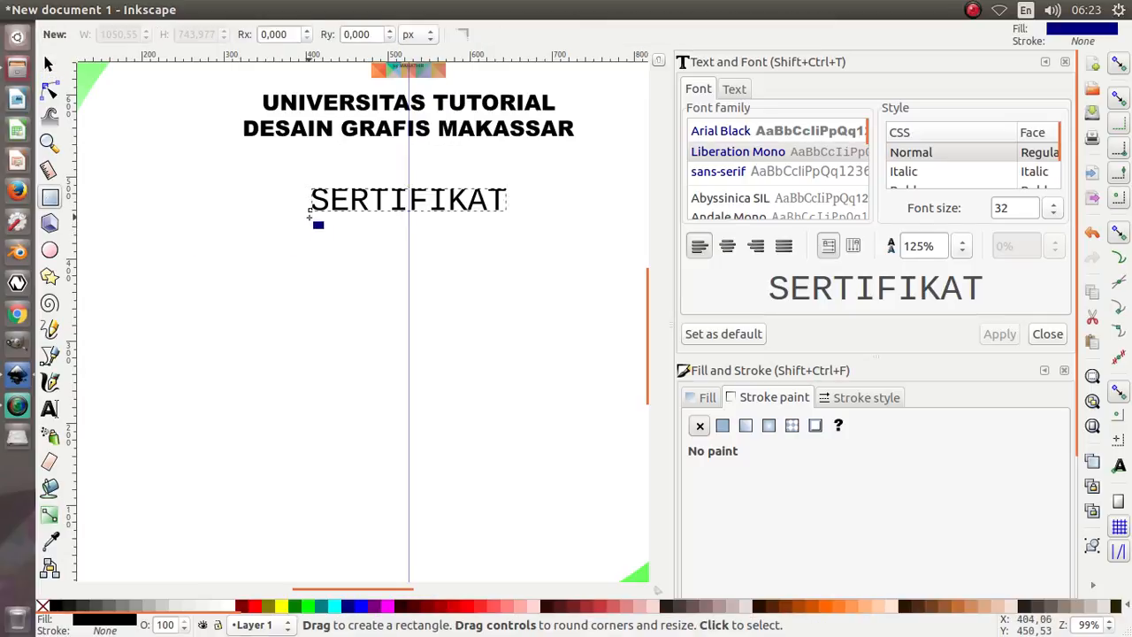
drag(310, 215, 509, 221)
scroll(509, 221, up, 3)
drag(508, 225, 505, 210)
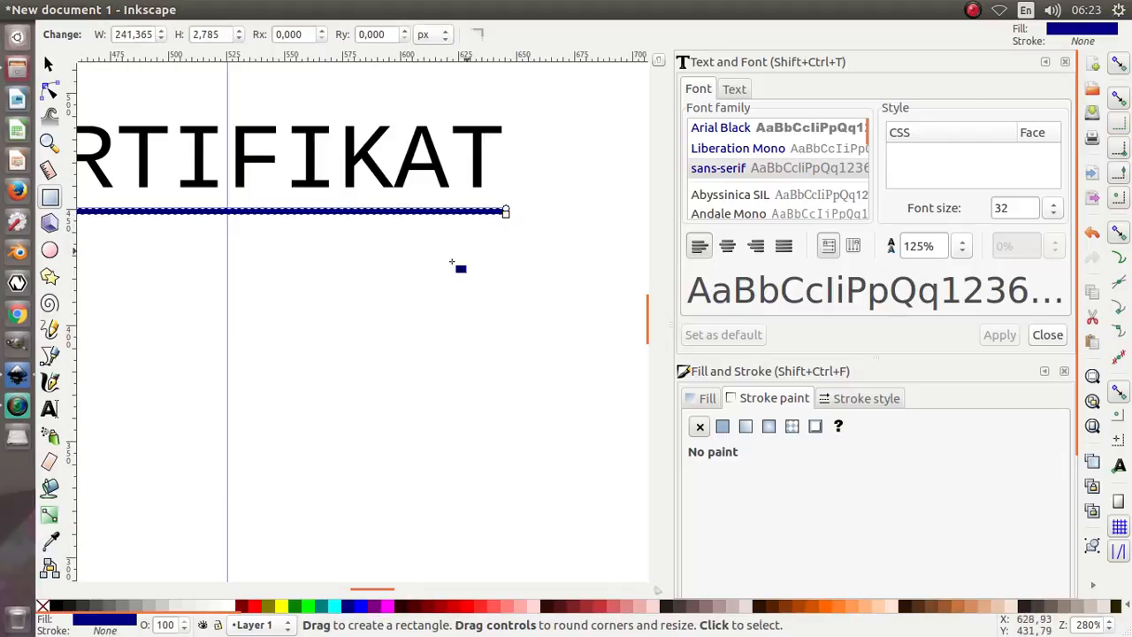
click(57, 607)
scroll(349, 416, down, 2)
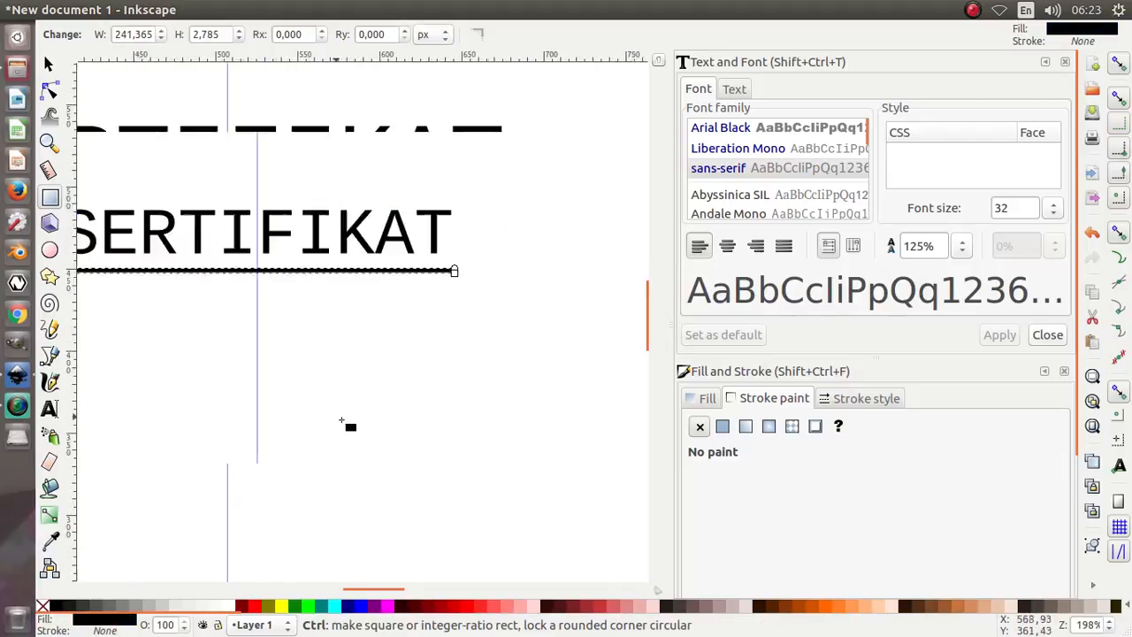
Step: Thin the underline bar to about 1.9 px and fit its ends to the word SERTIFIKAT, about 234 px wide
click(49, 67)
scroll(265, 292, up, 5)
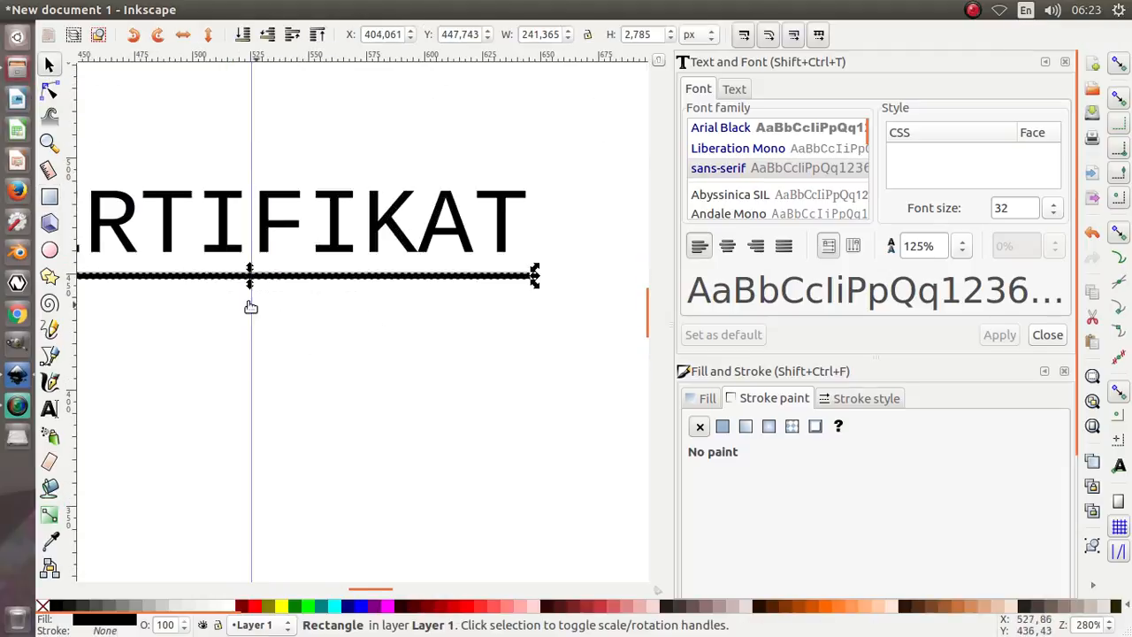
drag(274, 258, 274, 254)
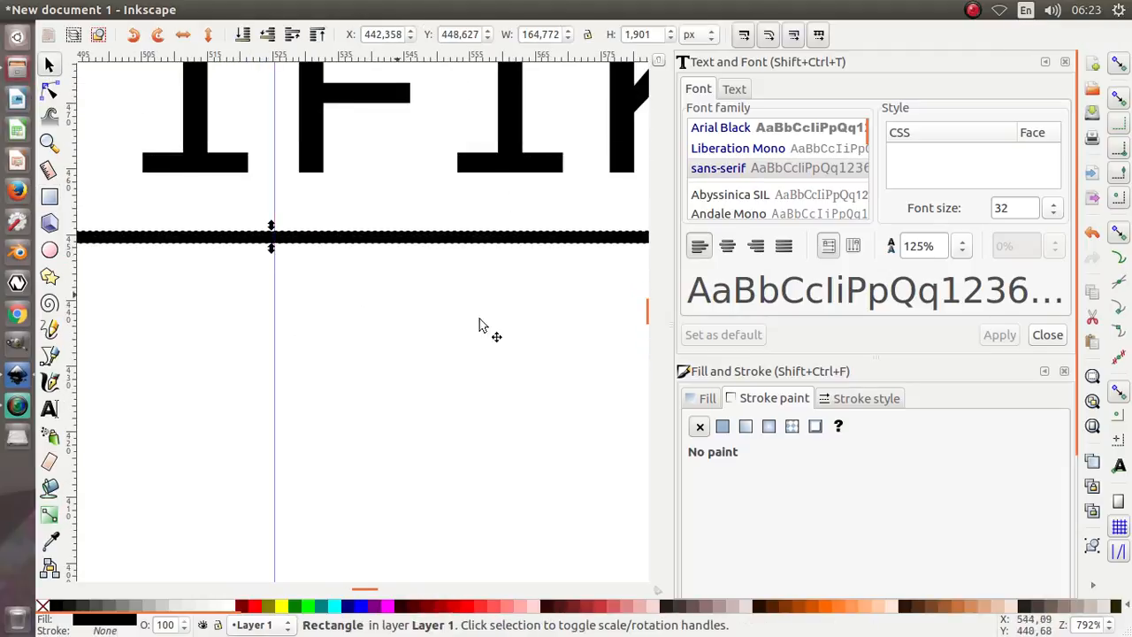
scroll(500, 341, down, 2)
scroll(339, 313, down, 1)
scroll(189, 298, up, 2)
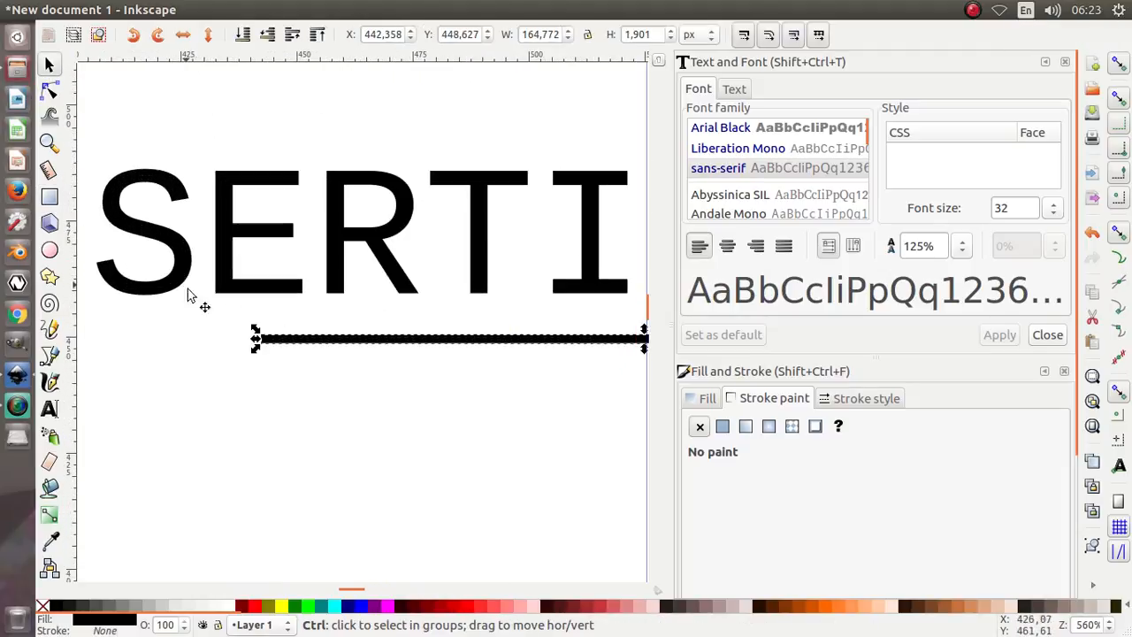
drag(255, 343, 99, 271)
scroll(132, 359, down, 1)
scroll(139, 361, down, 1)
scroll(469, 358, up, 1)
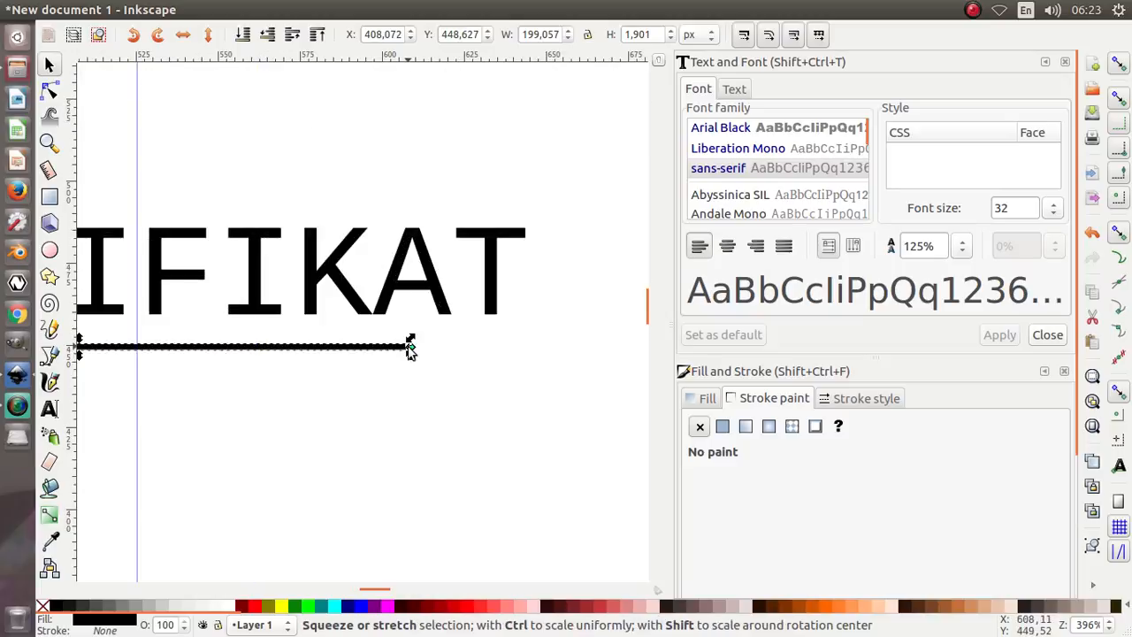
drag(412, 346, 528, 251)
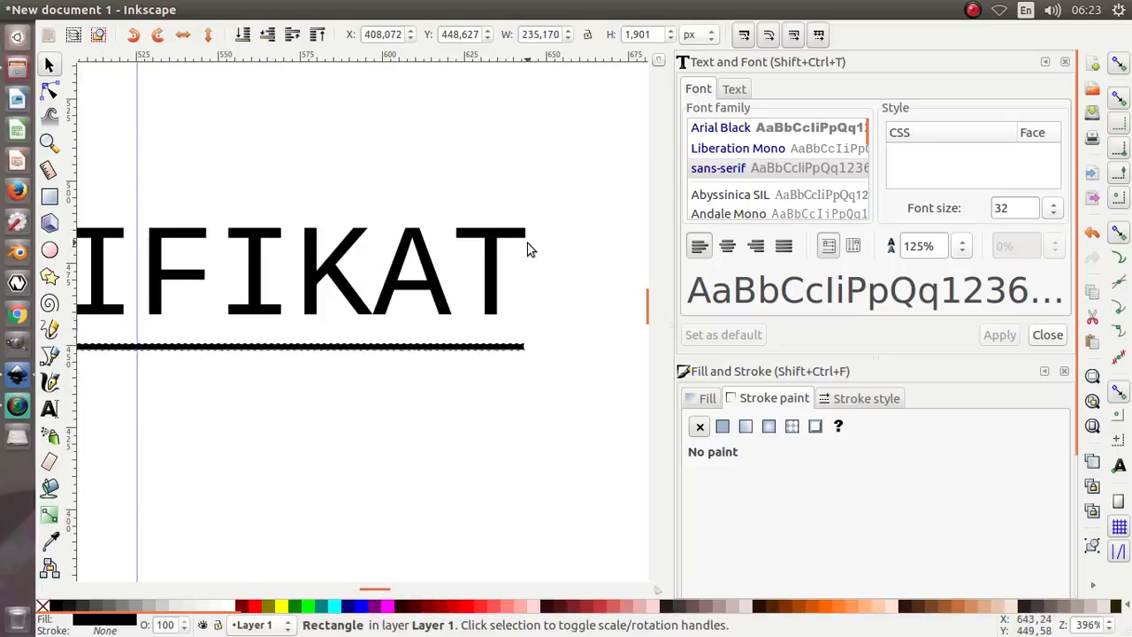
ctrl+scroll(609, 361, down, 1)
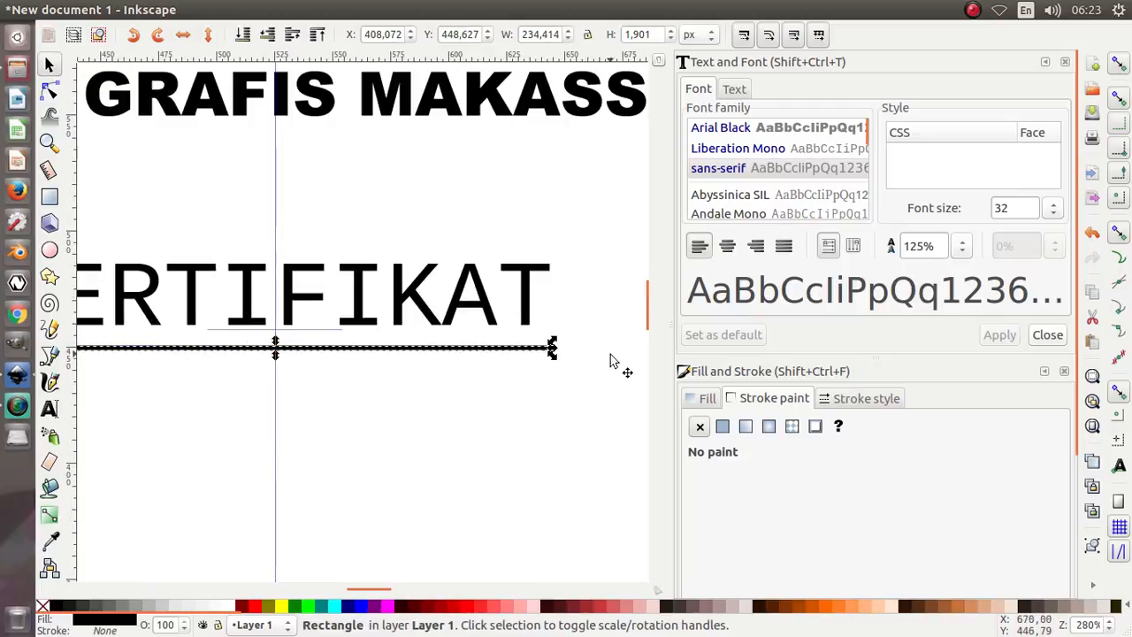
Step: Move the underline bar about 4 px up, closer to the SERTIFIKAT lettering, and deselect it
key(Up)
key(Up)
key(Up)
ctrl+scroll(611, 361, down, 1)
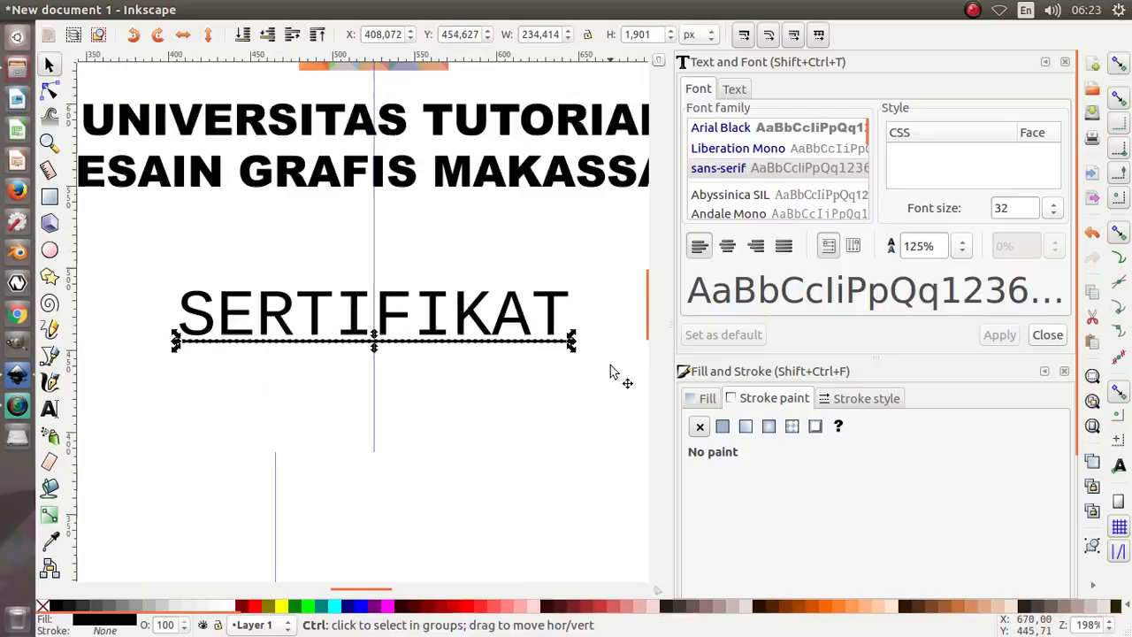
key(Down)
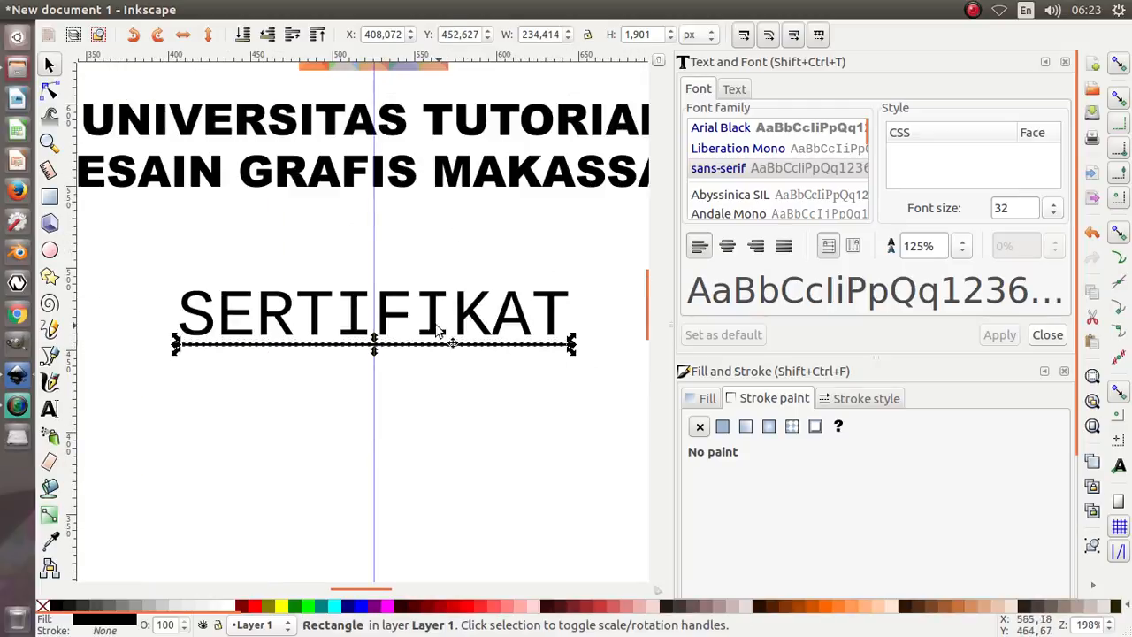
ctrl+scroll(438, 330, down, 4)
key(Escape)
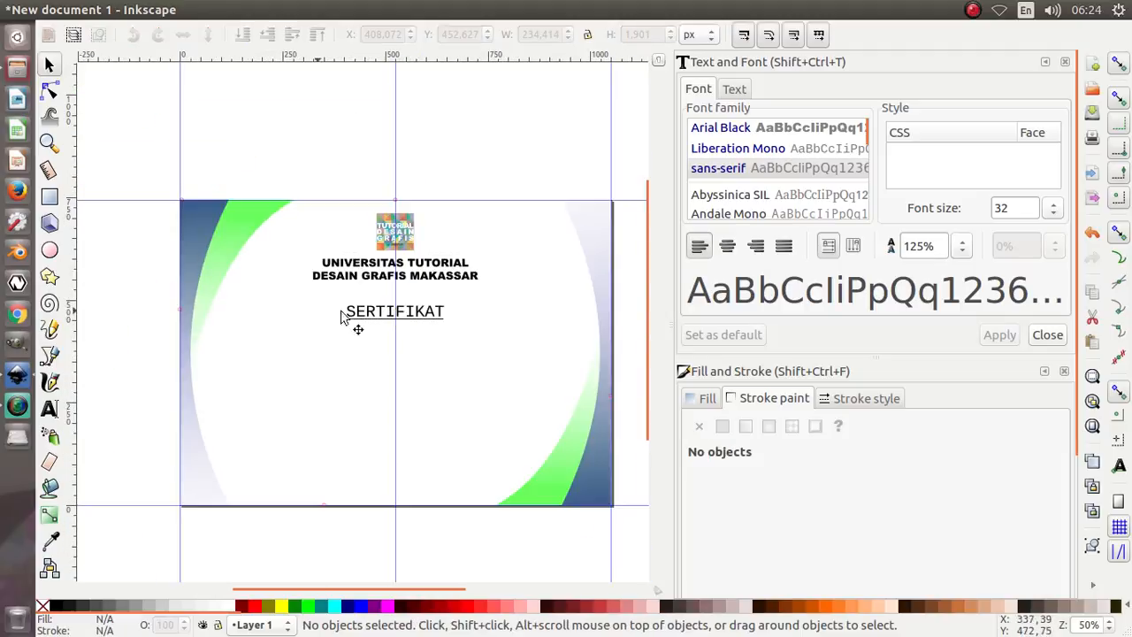
Step: Group the SERTIFIKAT text with its underline bar, move the group 20 px up towards the university heading, and deselect it
click(383, 315)
scroll(964, 174, down, 2)
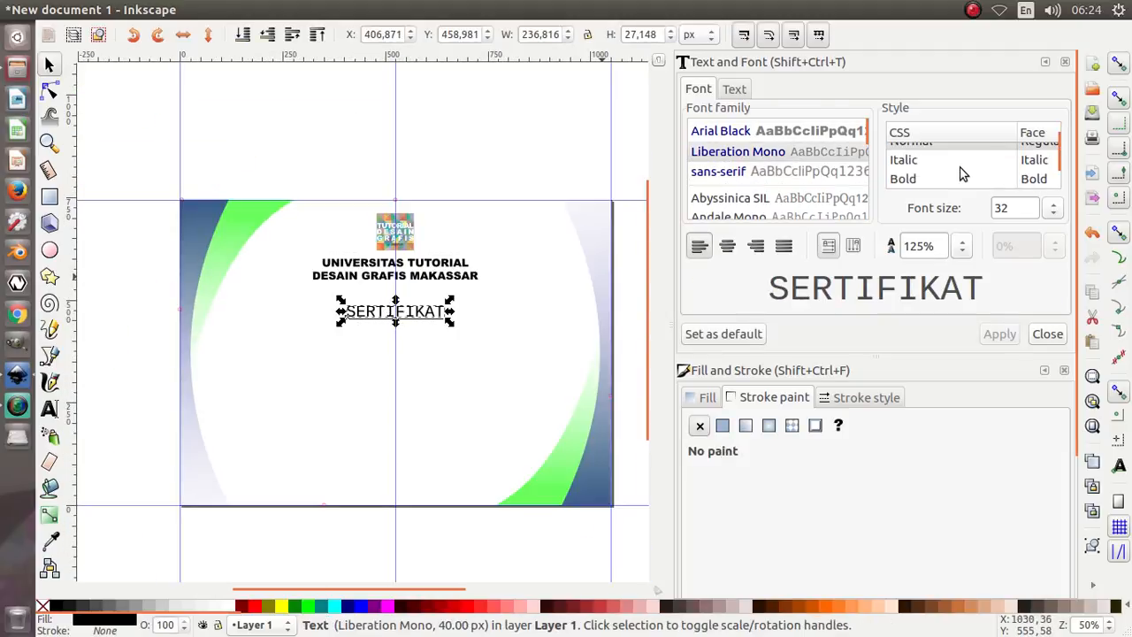
drag(142, 281, 495, 346)
right_click(423, 320)
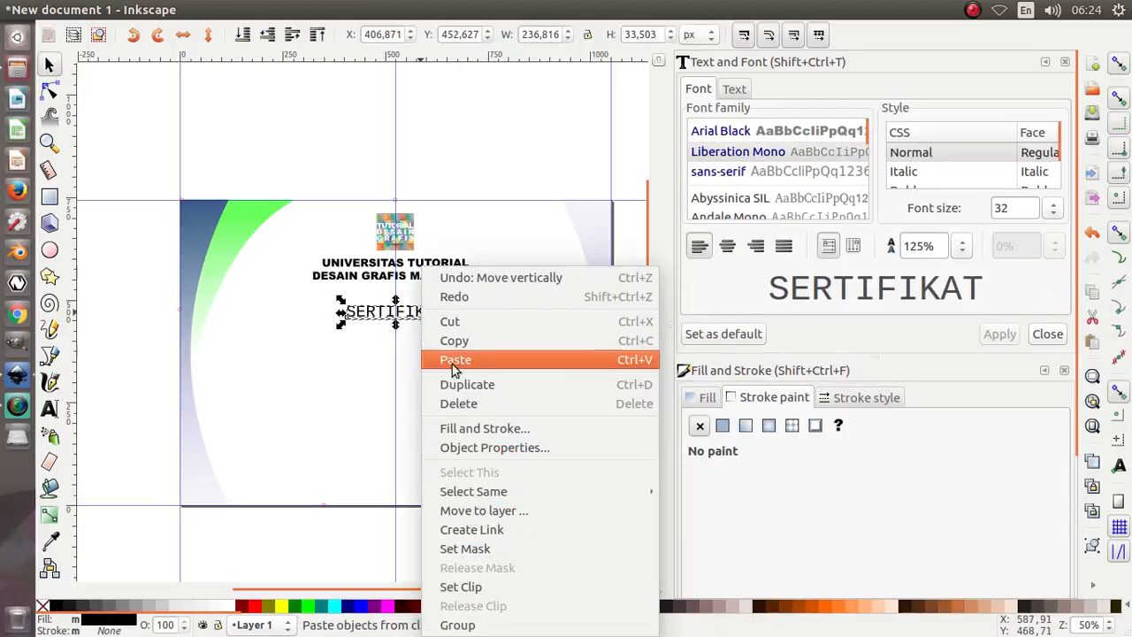
click(502, 610)
key(Up)
key(Up)
key(Up)
key(Up)
key(Up)
key(Up)
key(Up)
key(Up)
key(Up)
key(Up)
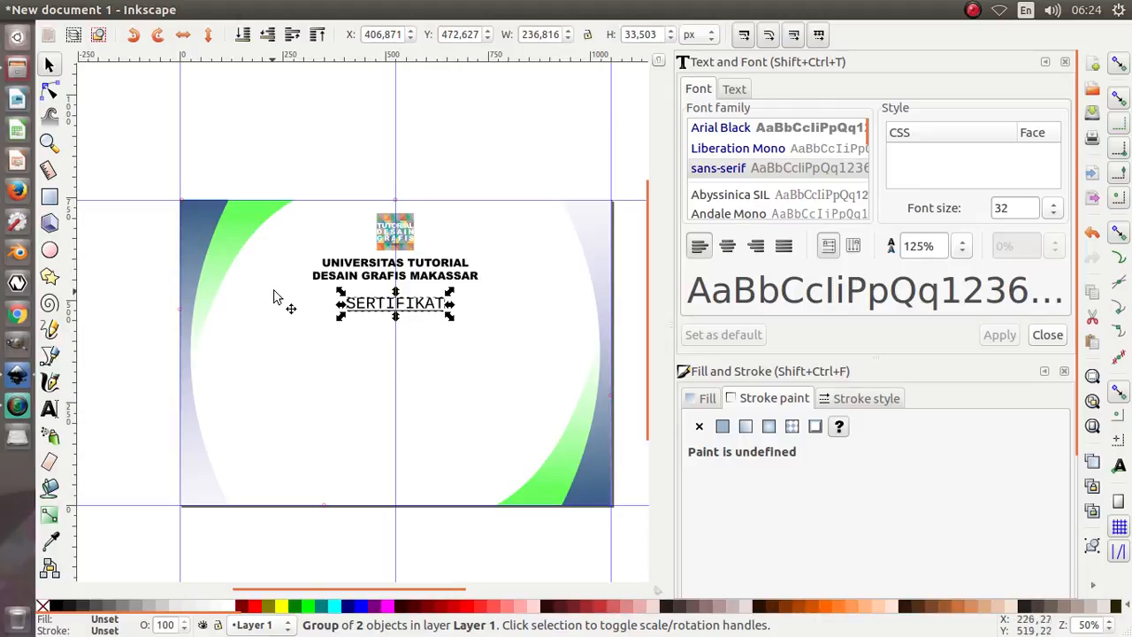
click(125, 356)
Step: Add the text line "Nomor : xxx.xxxx.xxxx.2016" in the empty area below the SERTIFIKAT title
click(49, 408)
click(296, 350)
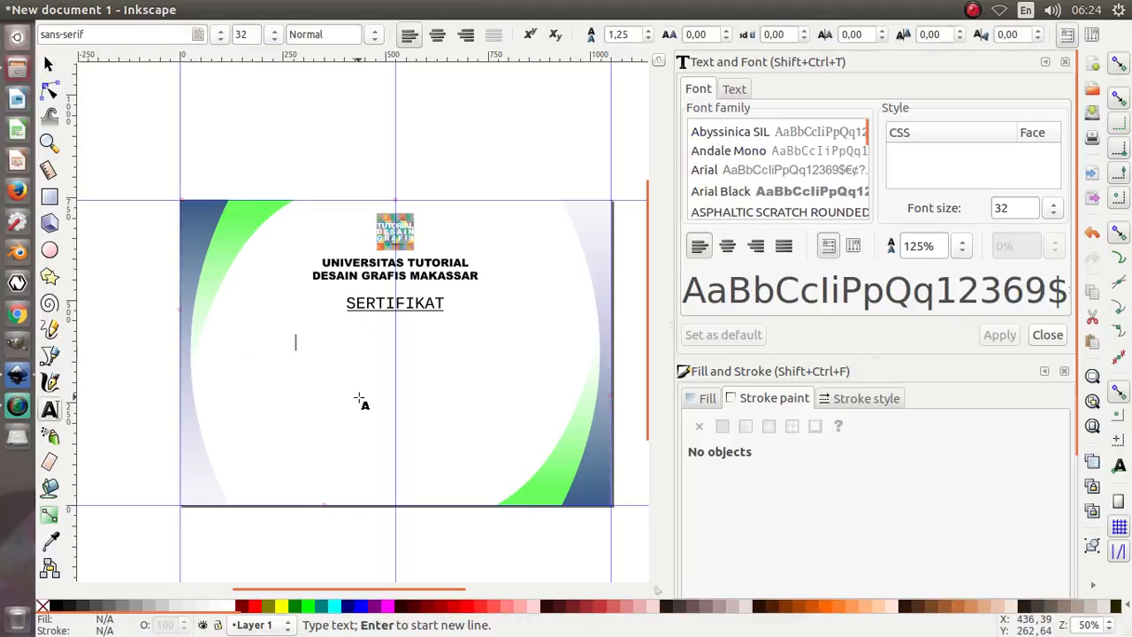
text(N)
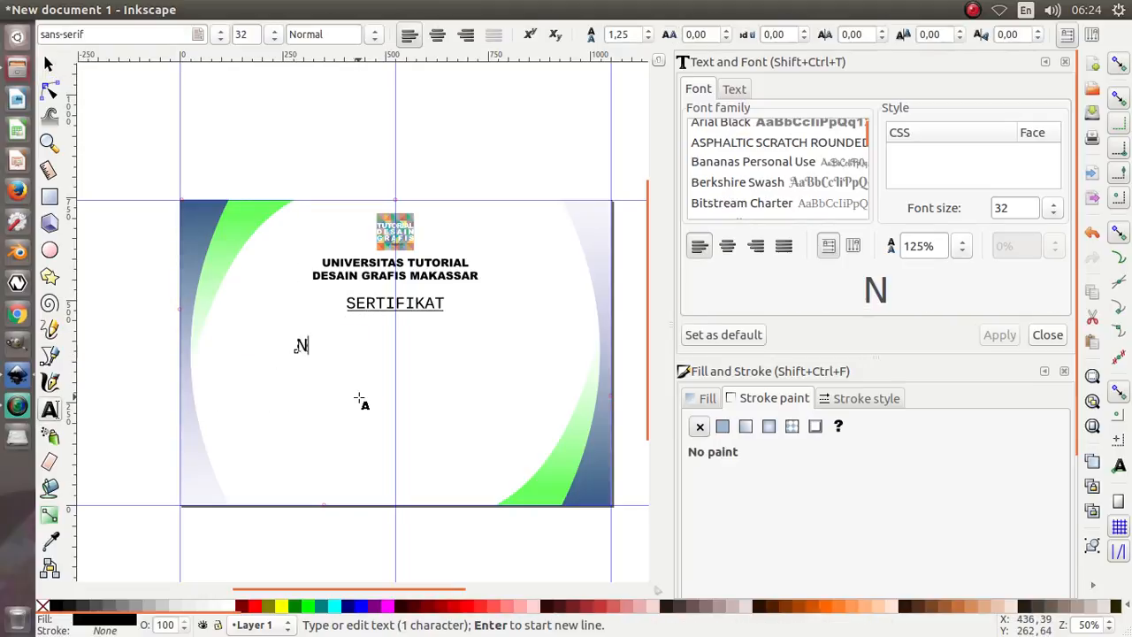
text(omor )
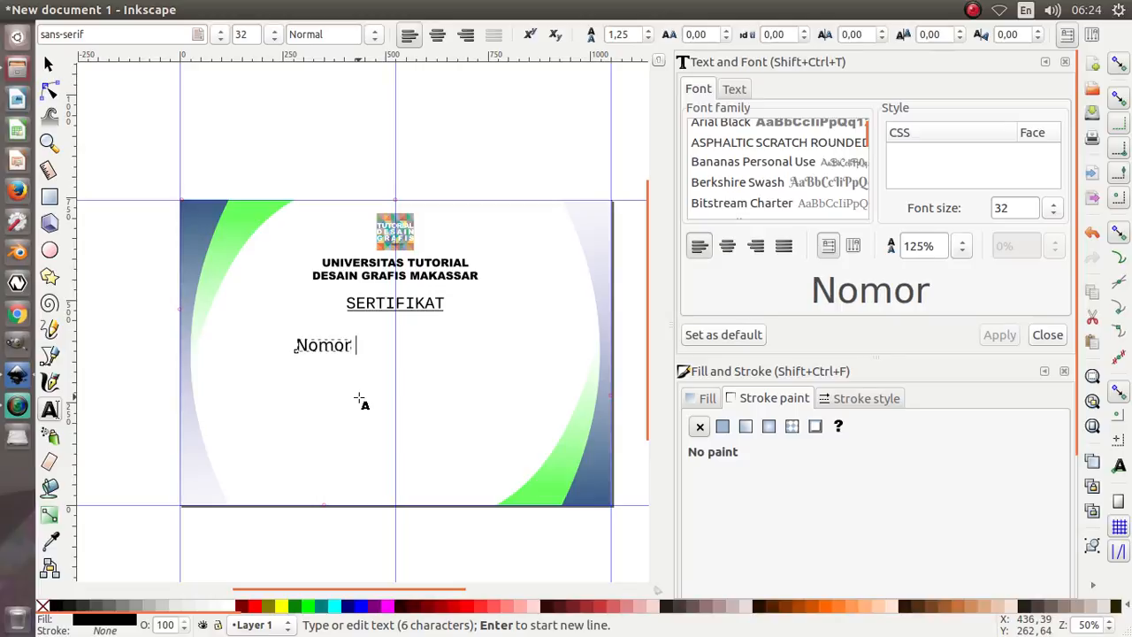
text(: X)
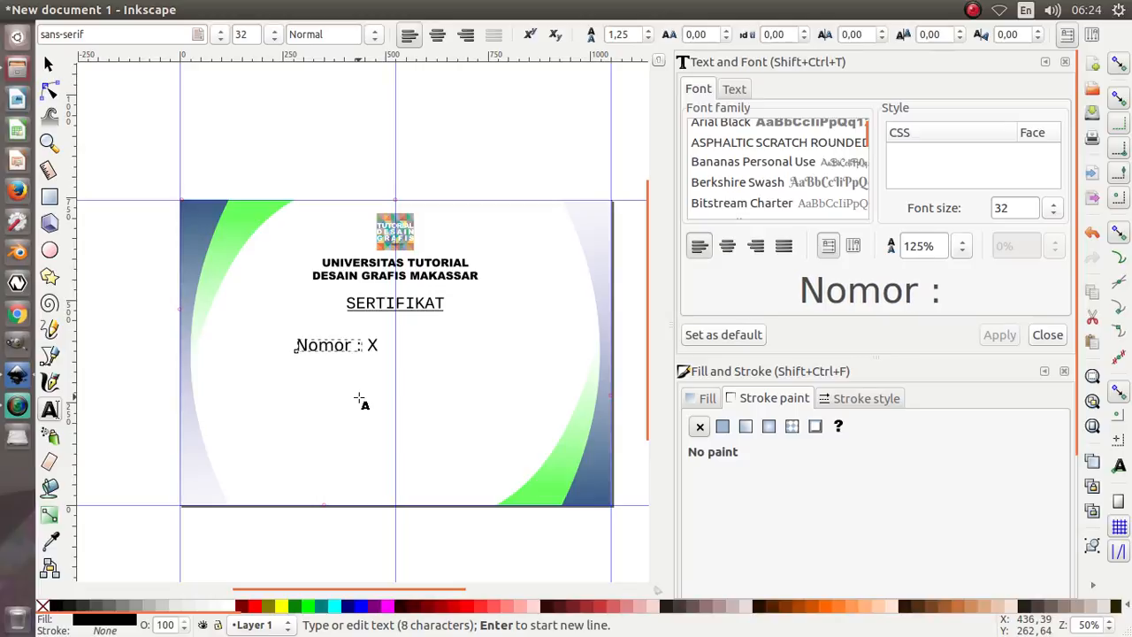
text(XX)
key(BackSpace)
key(BackSpace)
key(BackSpace)
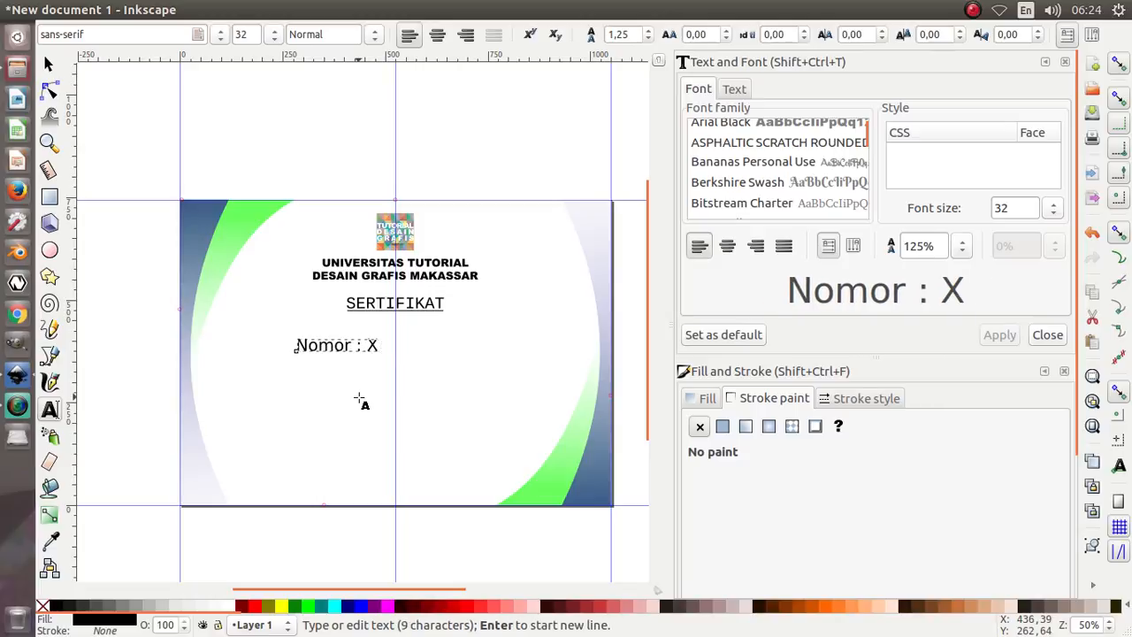
text(xxx.x)
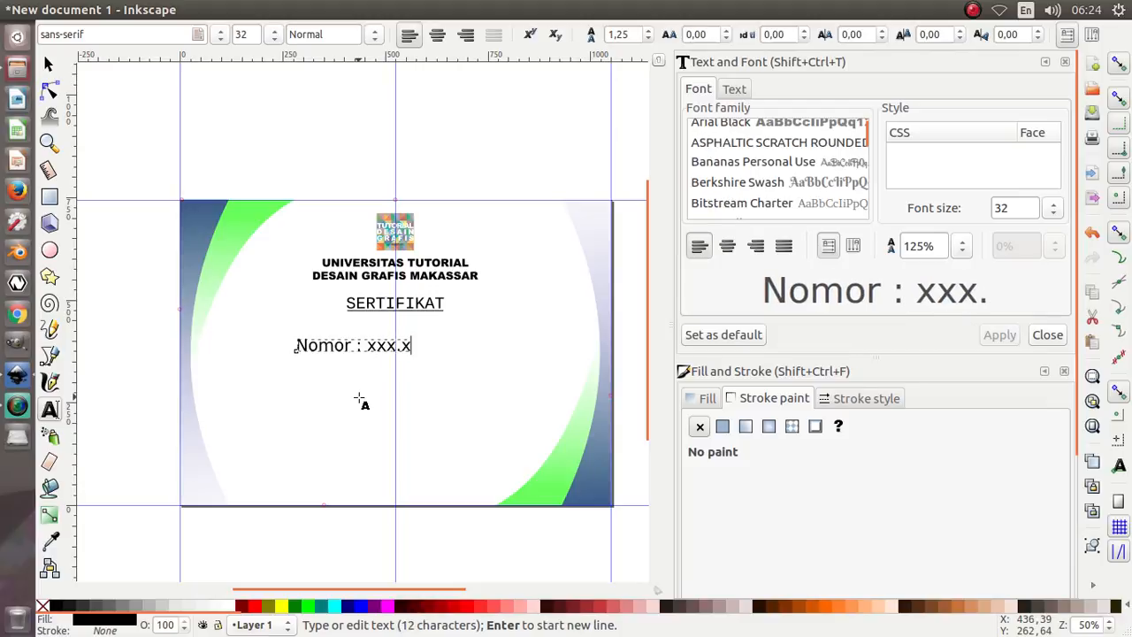
text(xxx.xxxx)
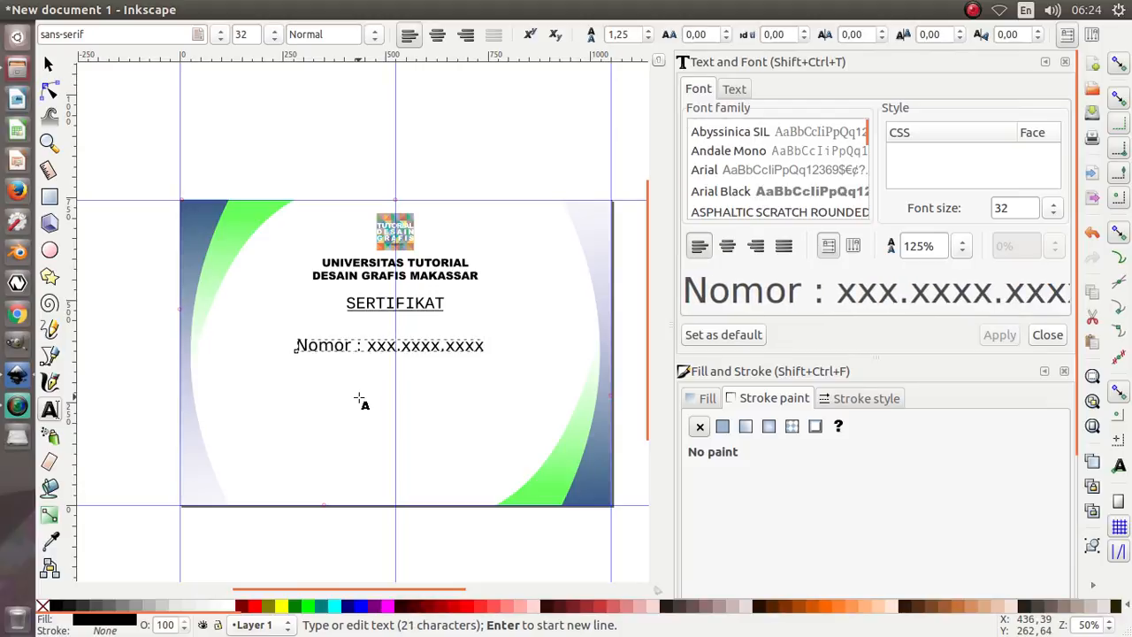
text(.2016)
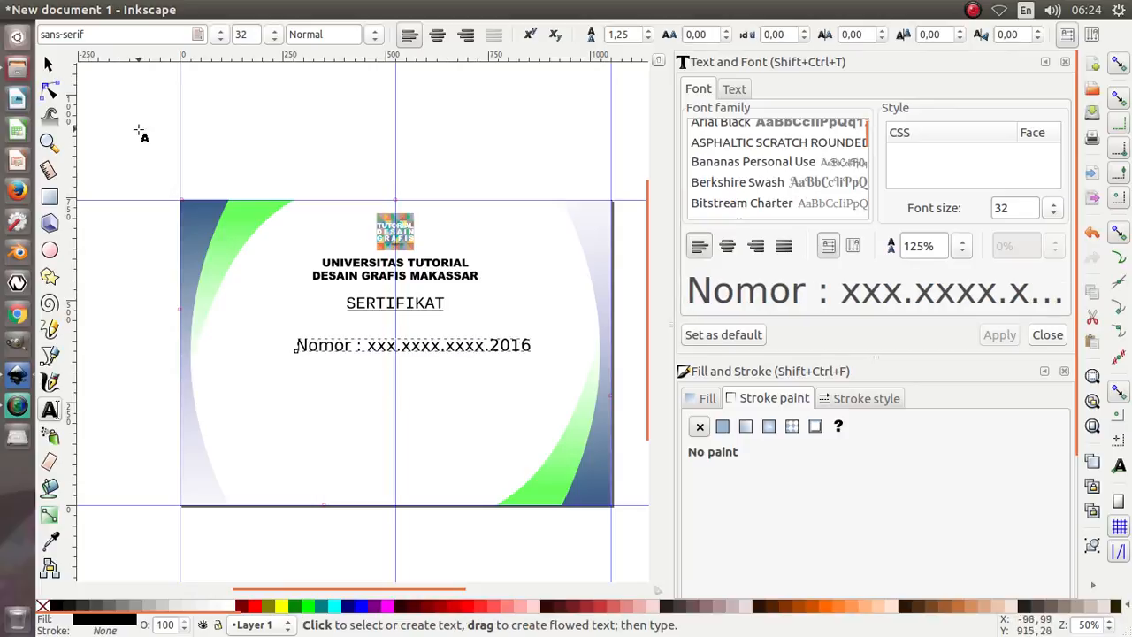
Step: Shrink the Nomor line to about 236 px wide and centre it on the vertical guide just below the SERTIFIKAT underline
click(49, 65)
scroll(426, 378, up, 1)
drag(583, 347, 488, 482)
scroll(395, 306, up, 2)
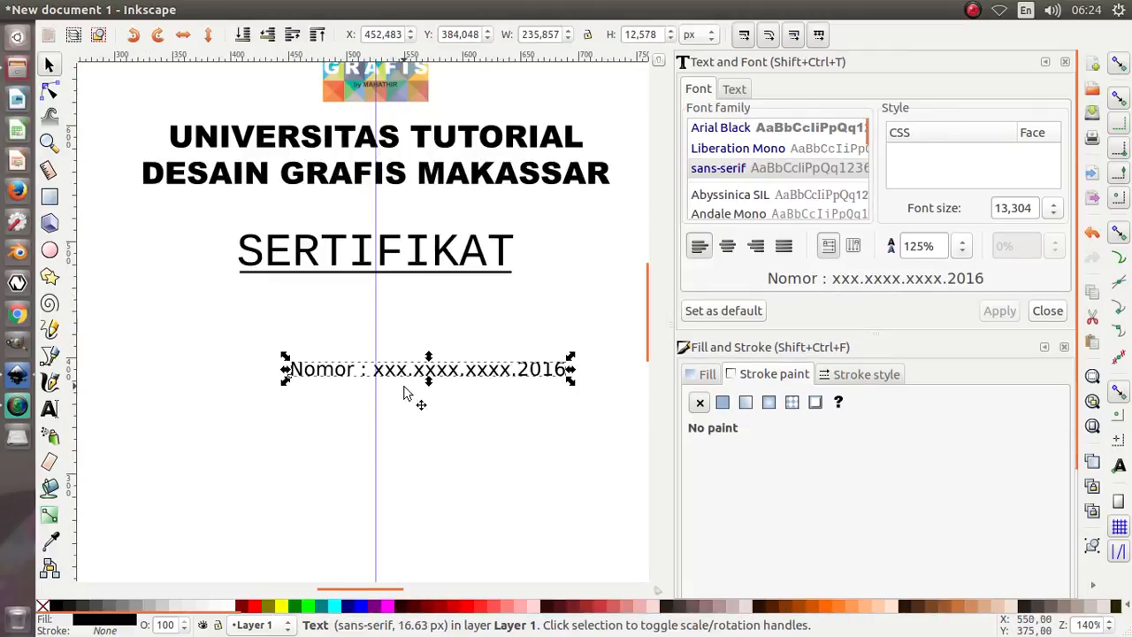
drag(413, 384, 375, 292)
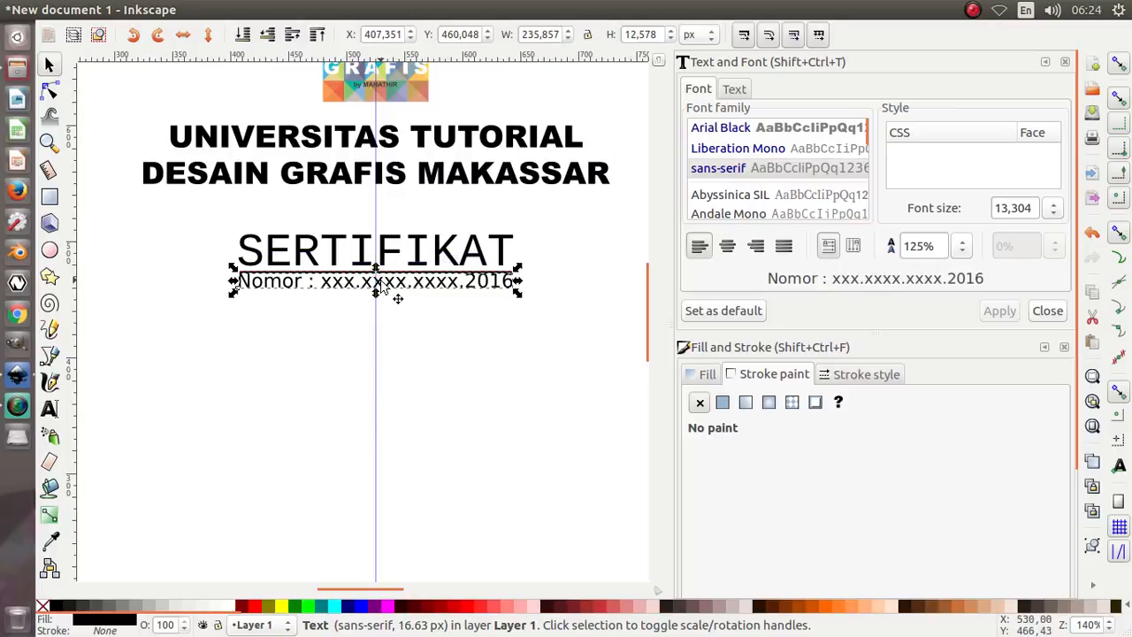
key(Down)
key(Down)
key(Down)
key(Down)
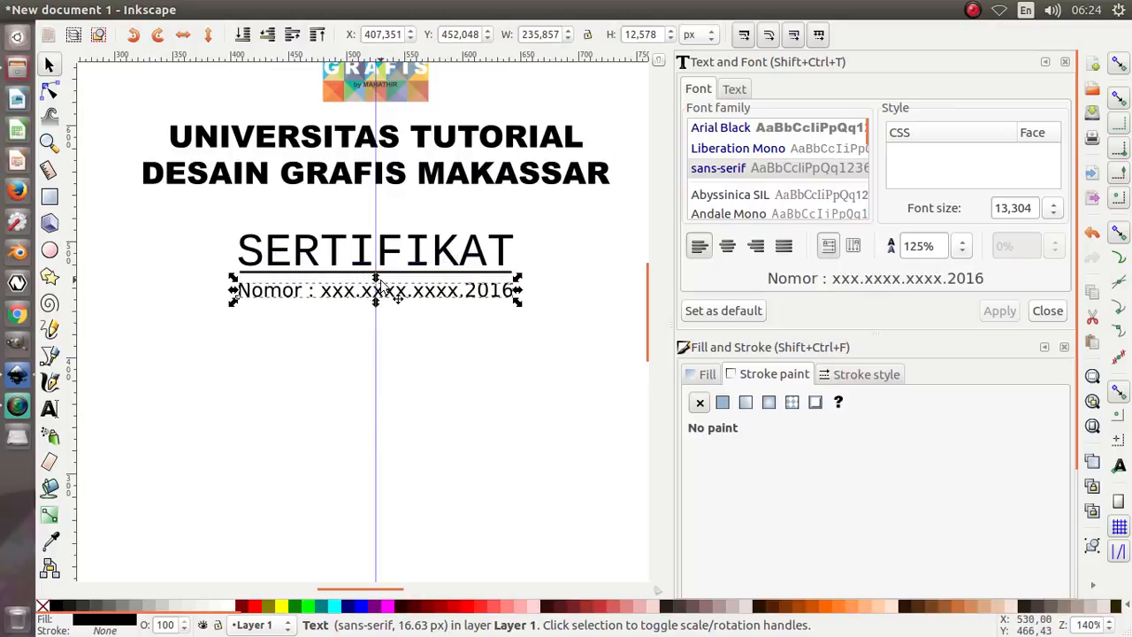
Step: Duplicate the Nomor line and place the copy about 80 px straight below the original
scroll(382, 284, down, 1)
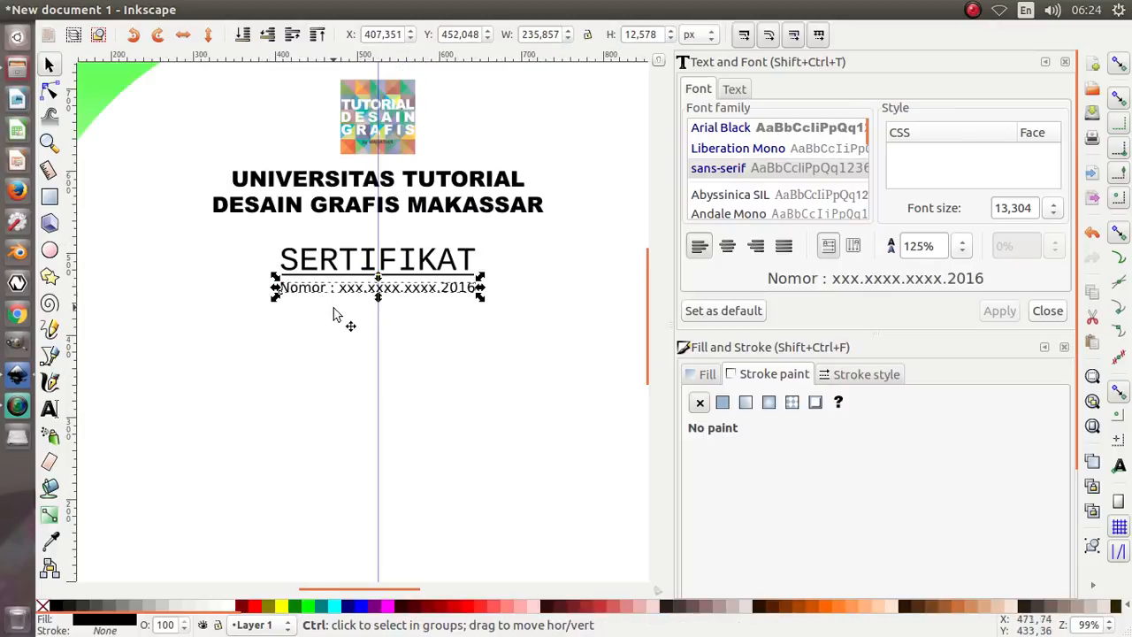
key(ctrl+d)
drag(363, 296, 374, 348)
key(r)
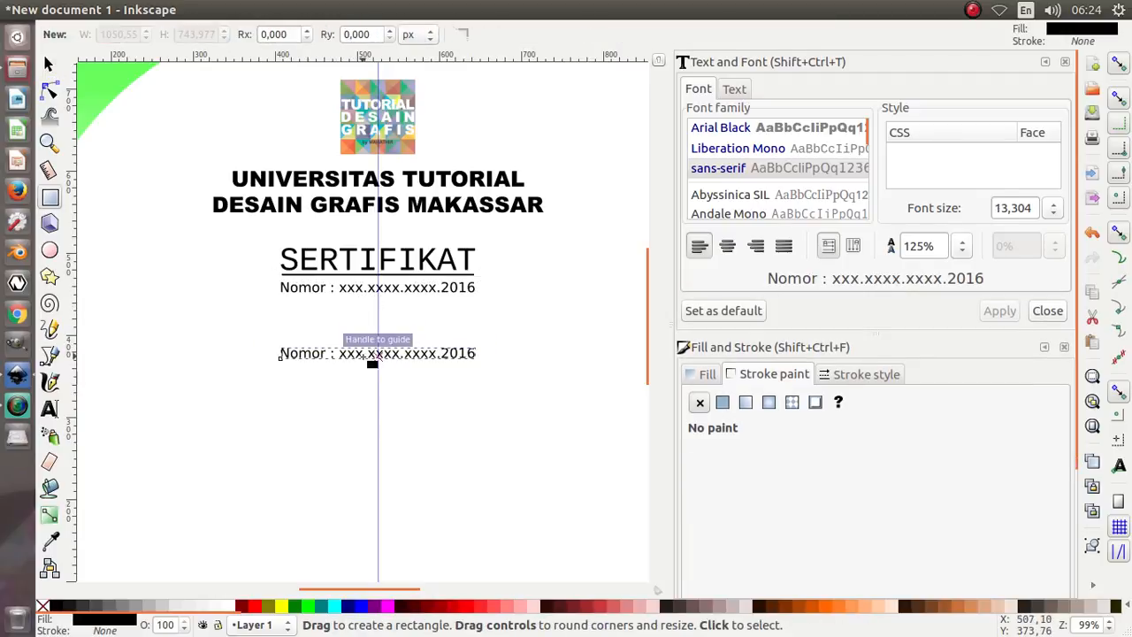
click(49, 66)
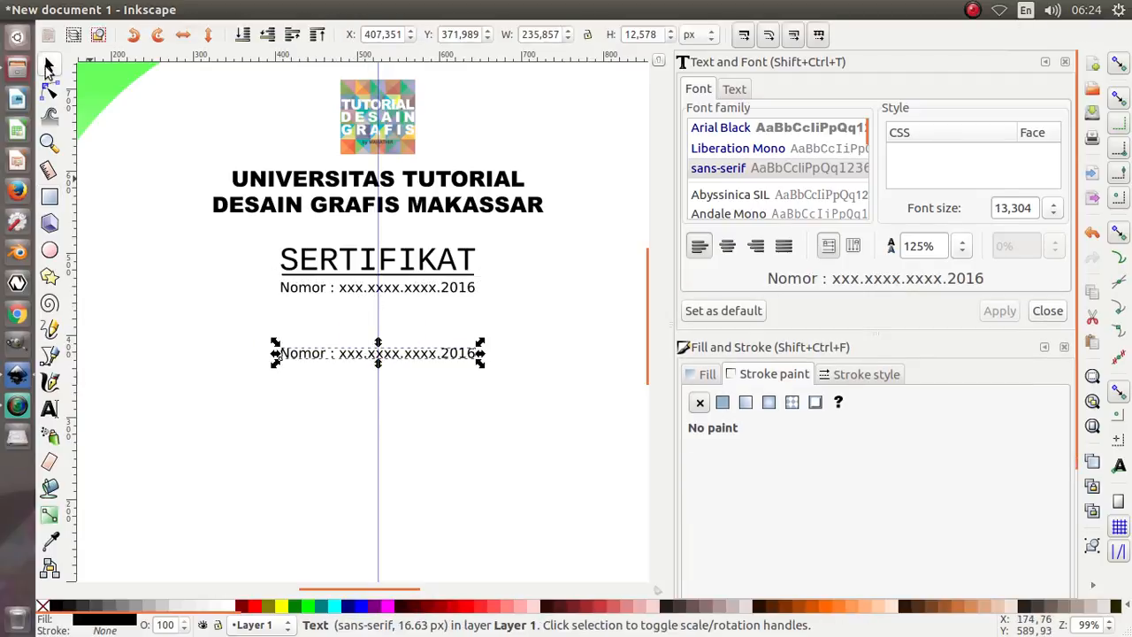
Step: Replace the whole text of the lower Nomor copy with "Diberikan Kepada :"
double_click(317, 354)
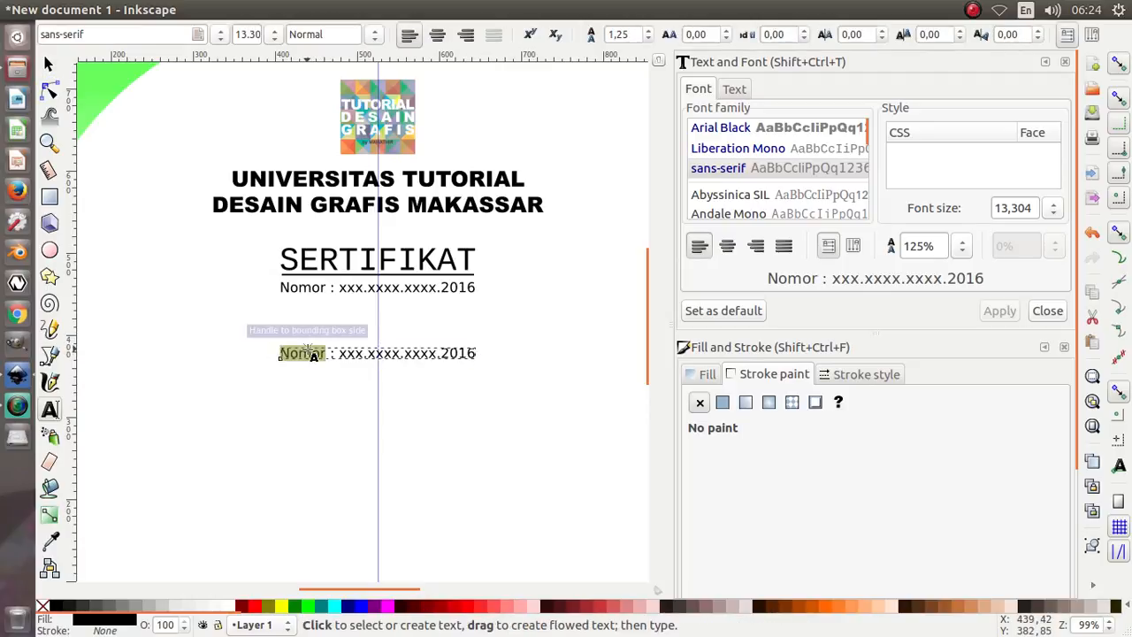
key(ctrl+a)
text(D)
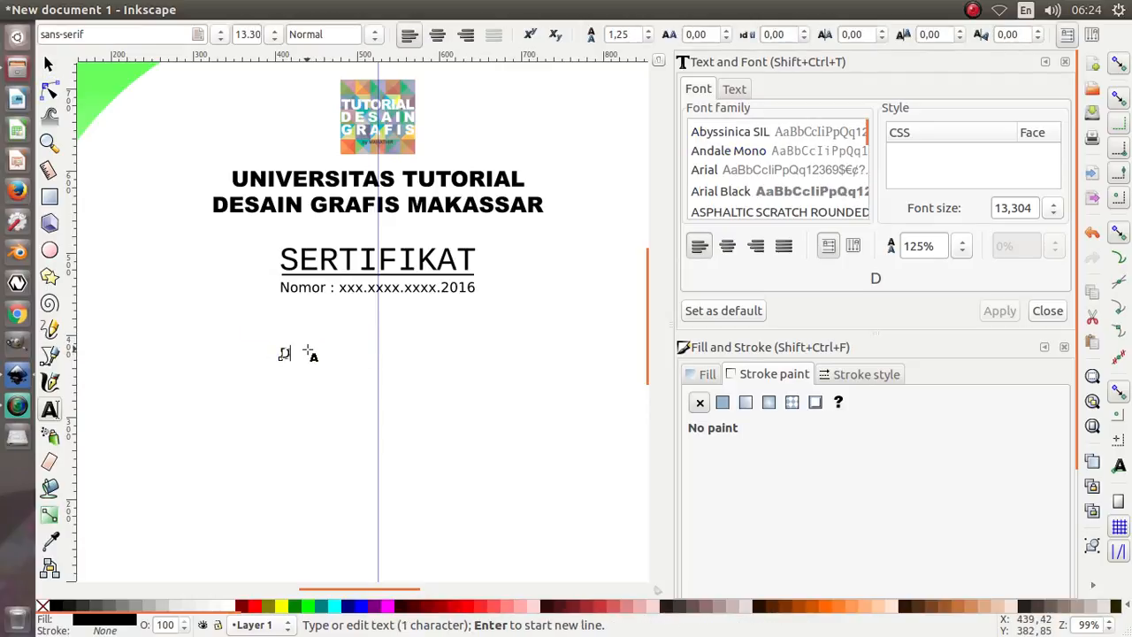
text(i)
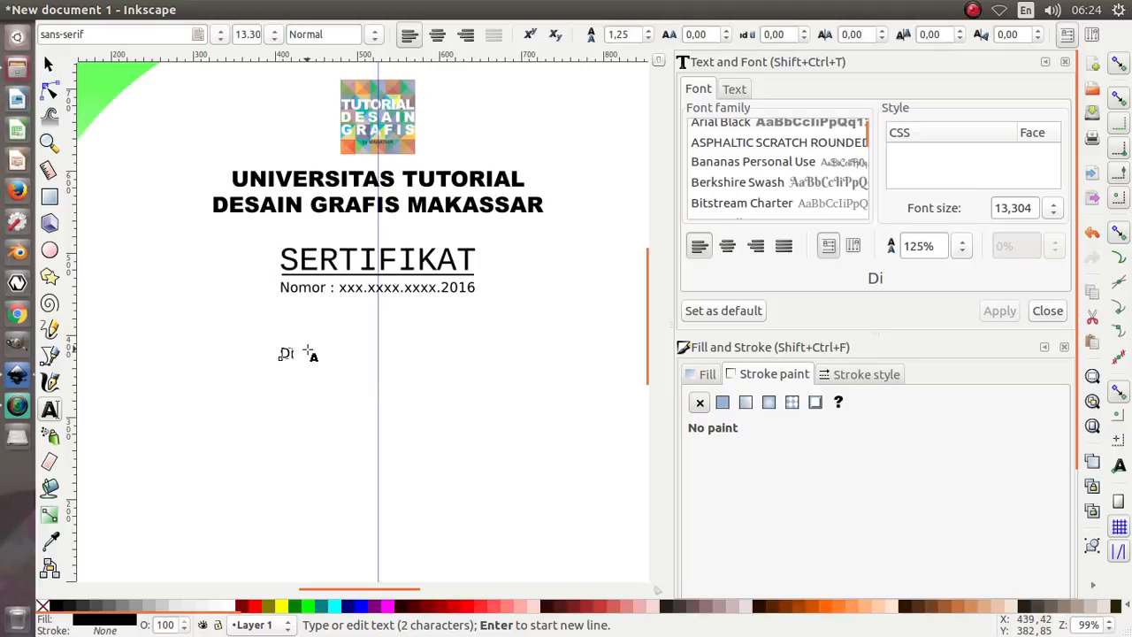
text(berikan )
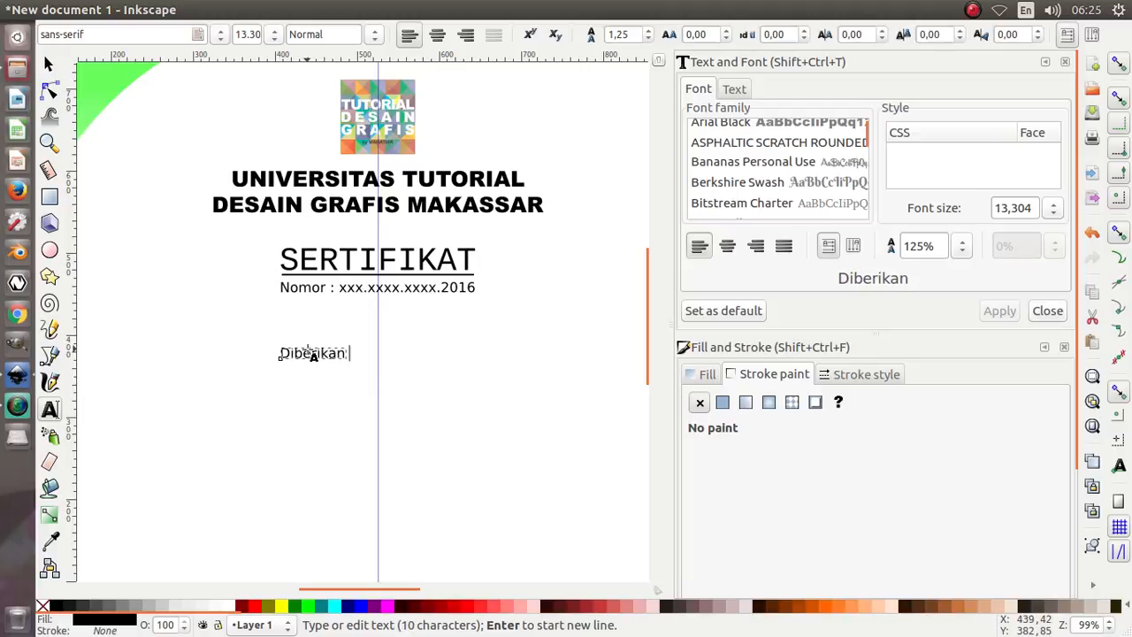
text(Kepada)
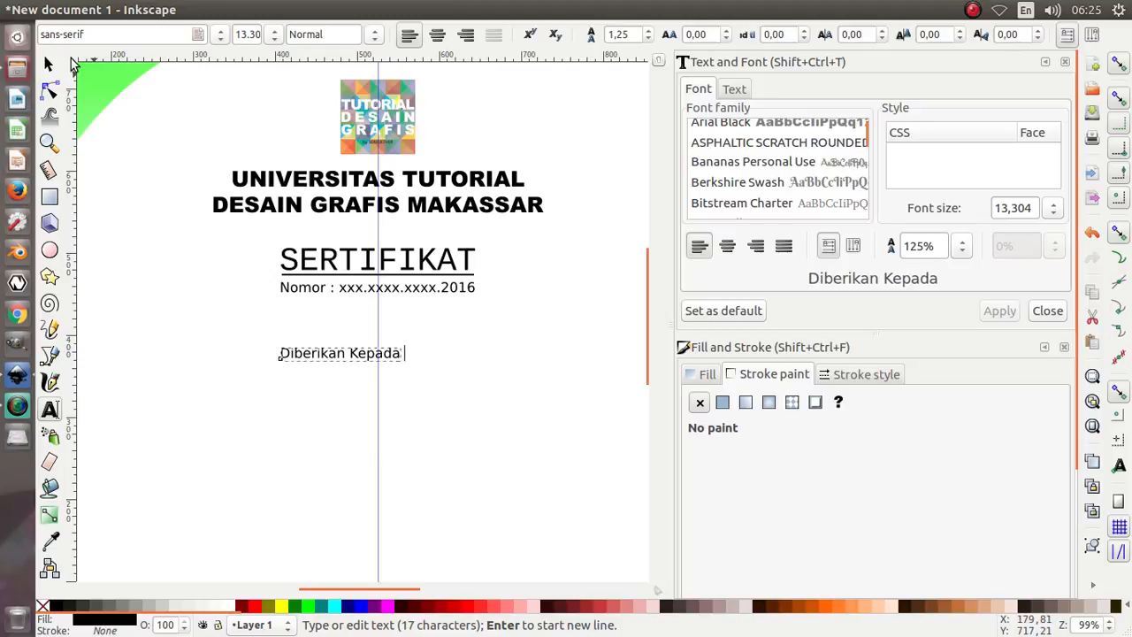
text( :)
click(48, 64)
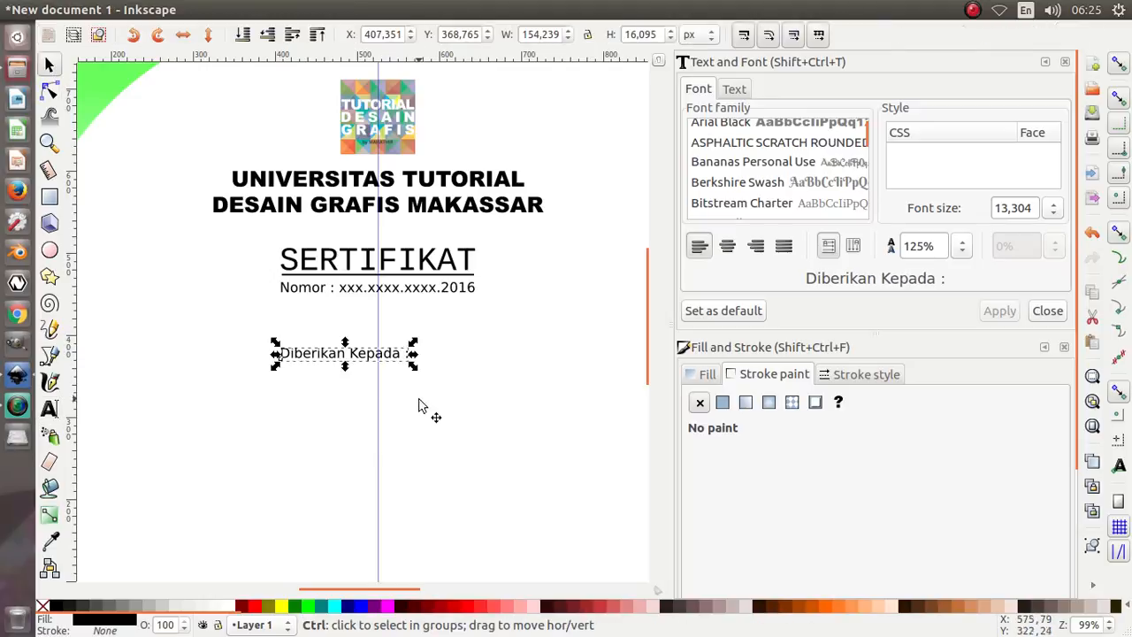
Step: Enlarge the Diberikan Kepada line to about 344 px wide and centre it on the vertical guide
drag(412, 342, 484, 327)
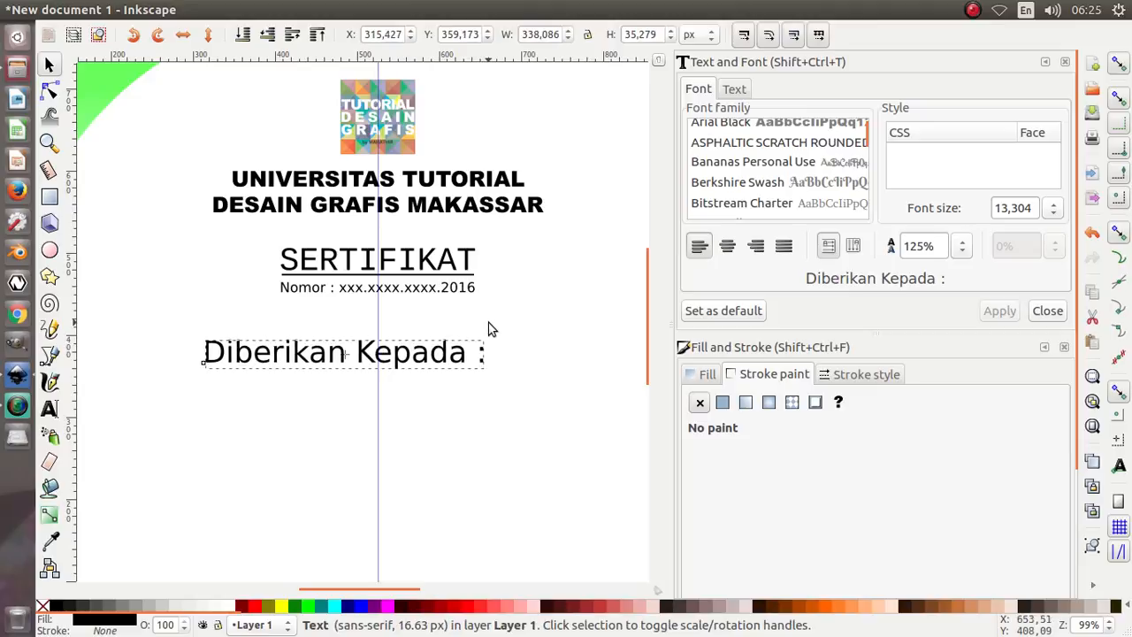
drag(373, 354, 407, 354)
scroll(407, 380, down, 2)
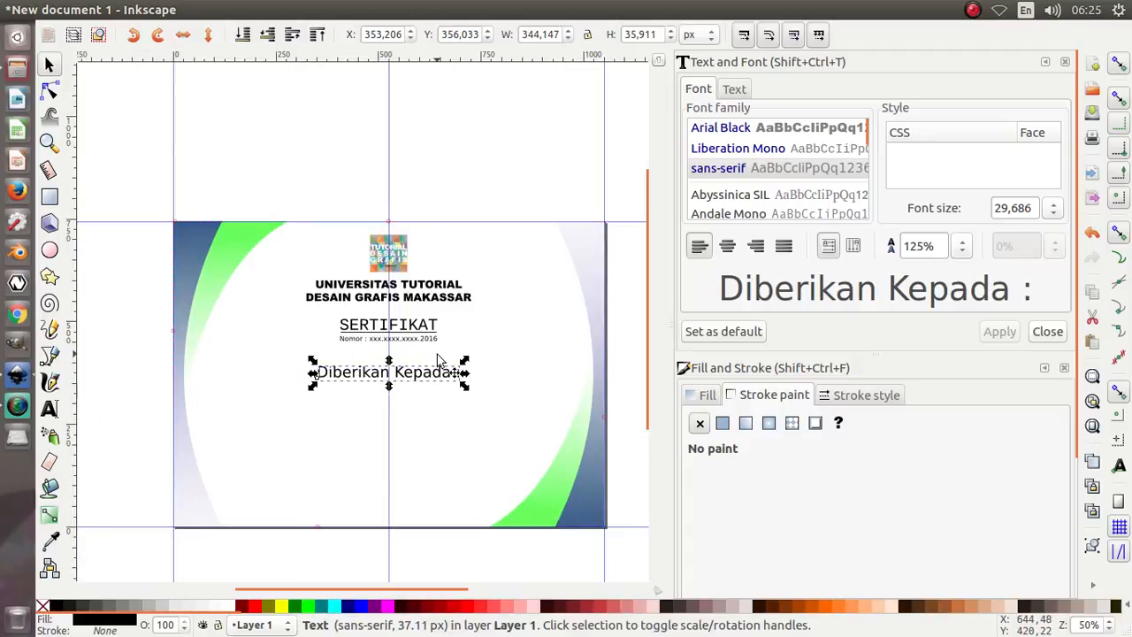
Step: Move the Diberikan Kepada line 42 px up beneath the Nomor line and shrink it about its centre to about 141 px wide
key(Up)
key(Up)
key(Up)
key(Up)
key(Up)
key(Up)
key(Up)
key(Up)
key(Up)
key(Up)
key(Up)
key(Up)
key(Up)
key(Up)
key(Up)
key(Up)
key(Up)
key(Up)
key(Up)
key(Up)
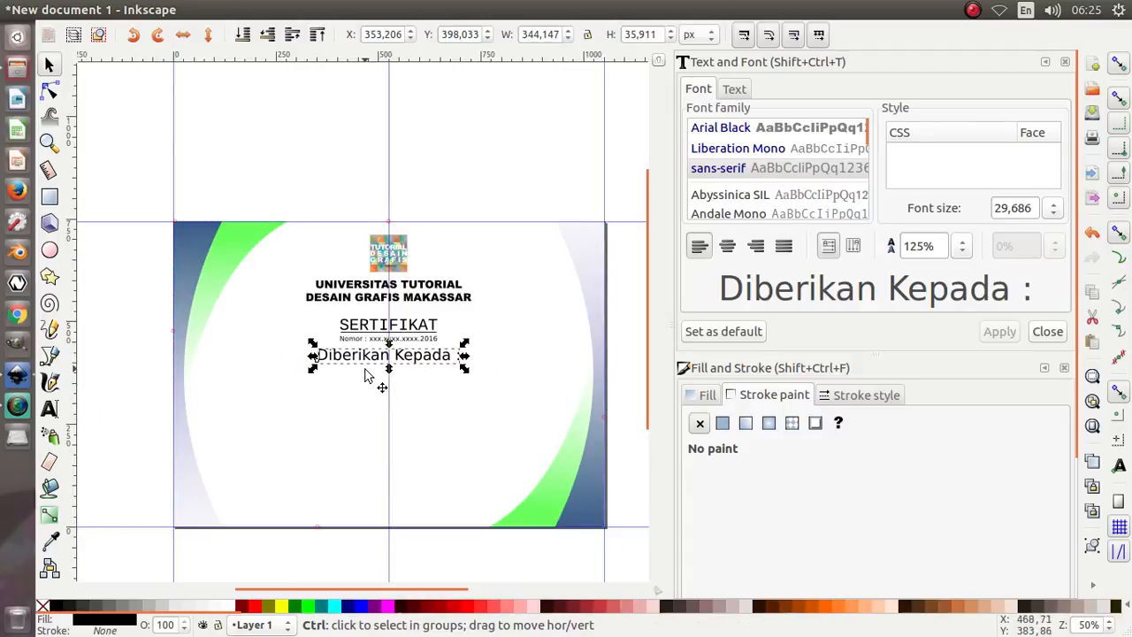
ctrl+scroll(374, 376, up, 1)
drag(502, 366, 446, 441)
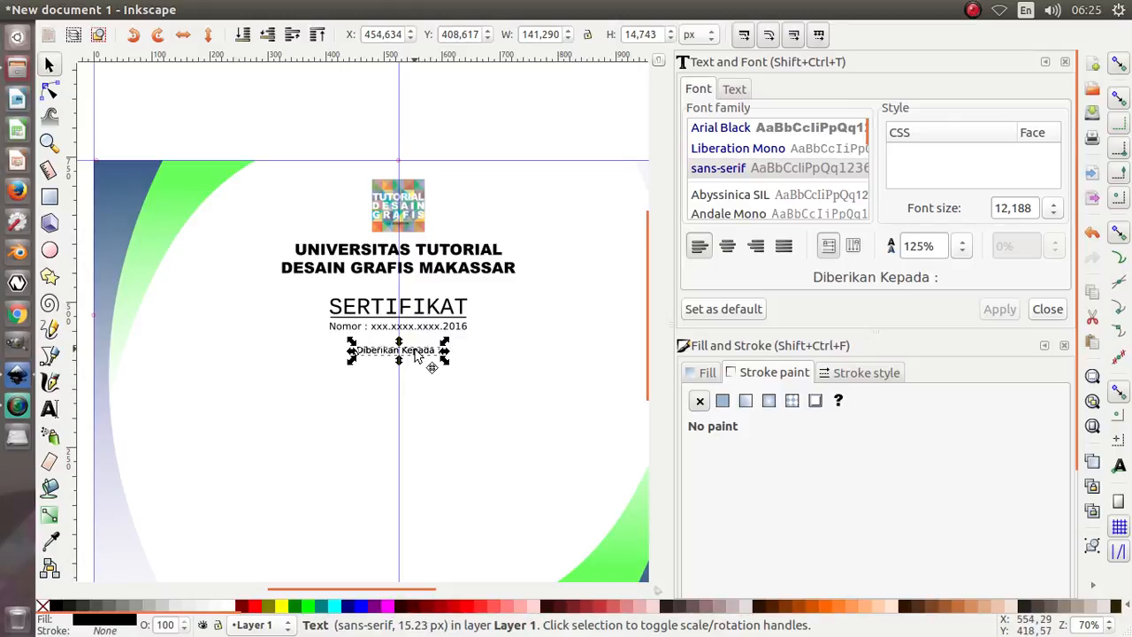
Step: Duplicate the Diberikan Kepada line about 73 px below and replace the copy's text with the recipient's name in capitals
key(ctrl+d)
drag(415, 355, 409, 403)
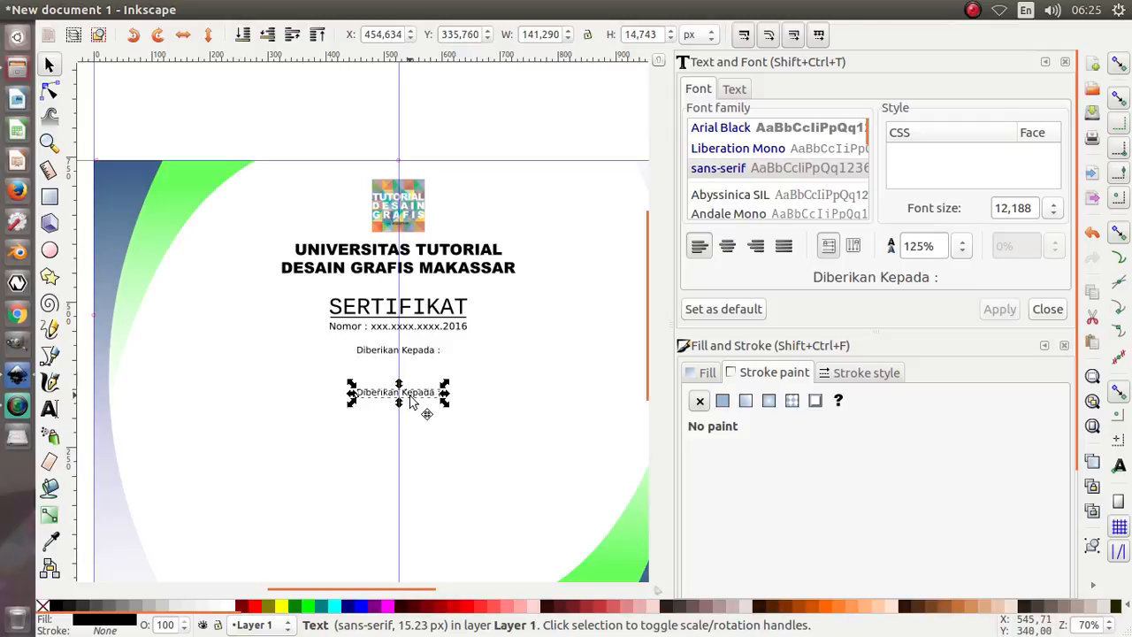
double_click(410, 403)
key(ctrl+a)
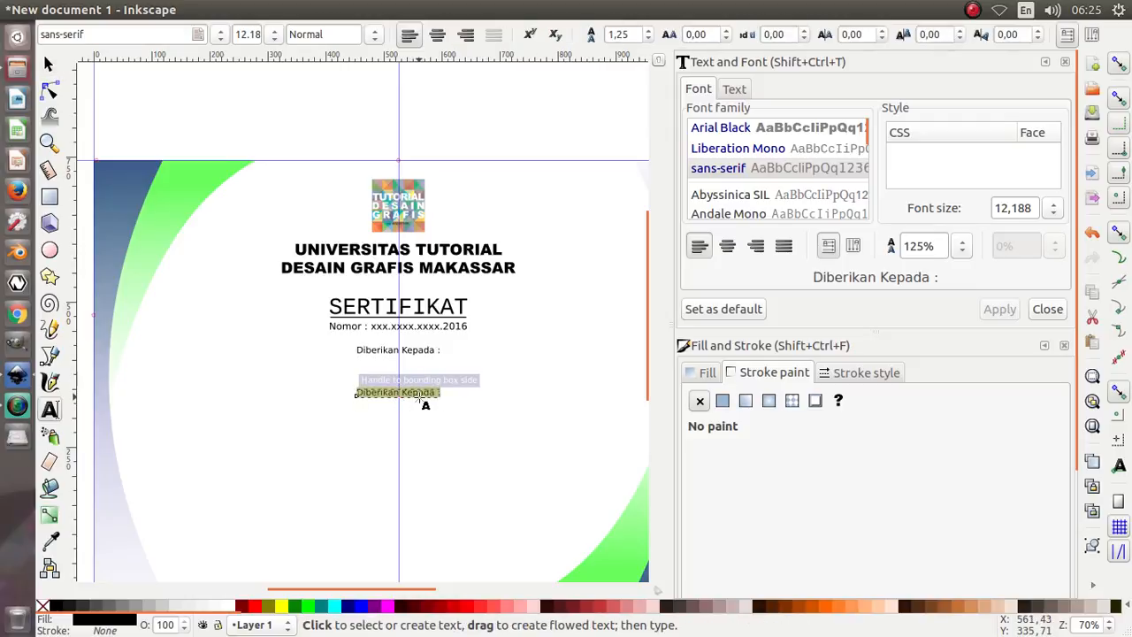
text(MAHATHIR)
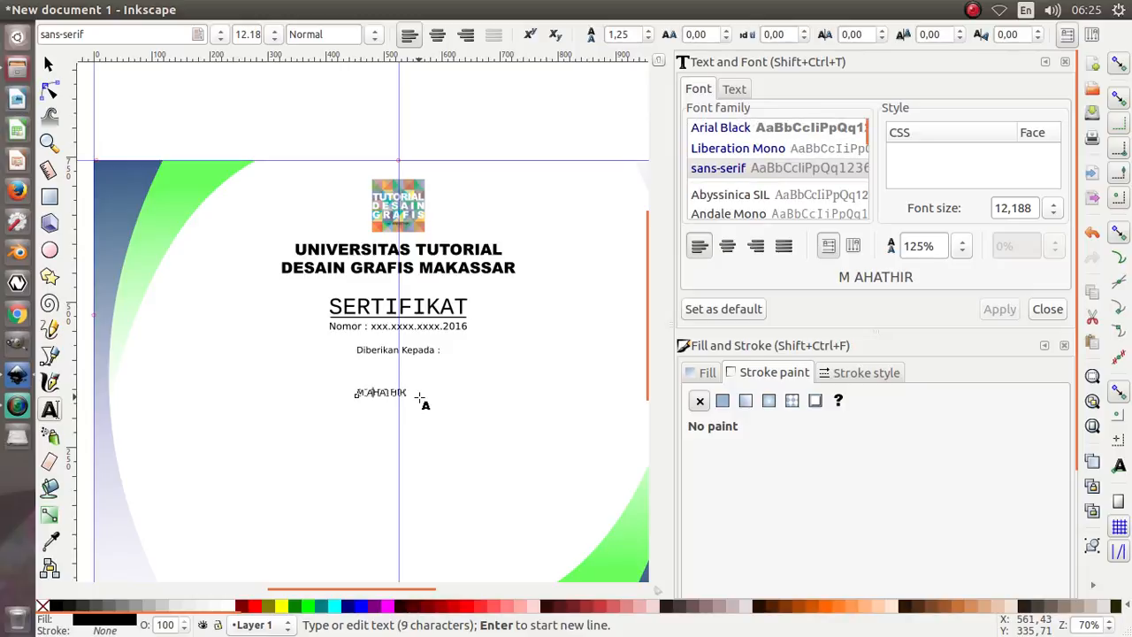
Step: Space out the recipient's name by inserting a single space between its letters
key(Right)
key(Right)
key(Right)
key(Right)
key(space)
key(Right)
key(space)
key(Right)
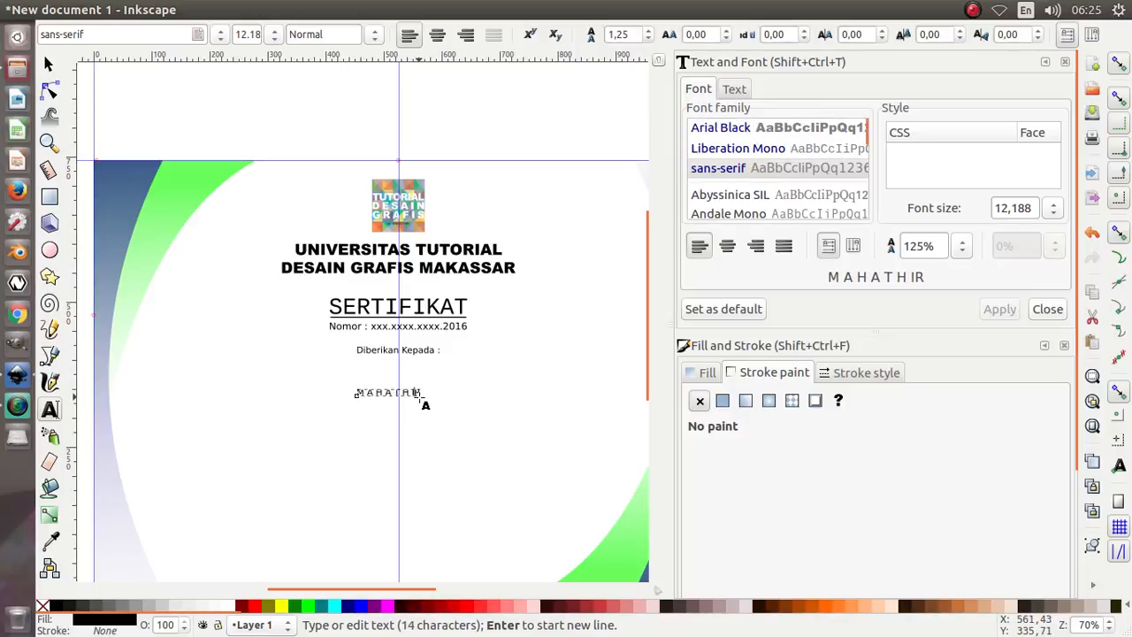
click(50, 66)
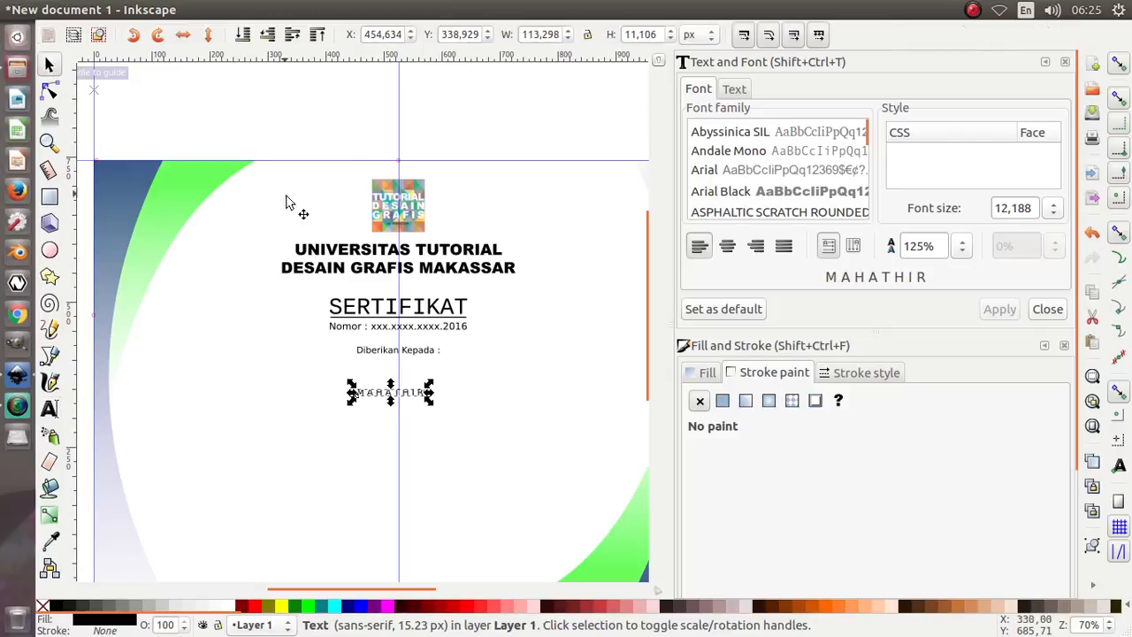
Step: Enlarge the recipient's name proportionally about its centre to about 325 px wide
double_click(407, 400)
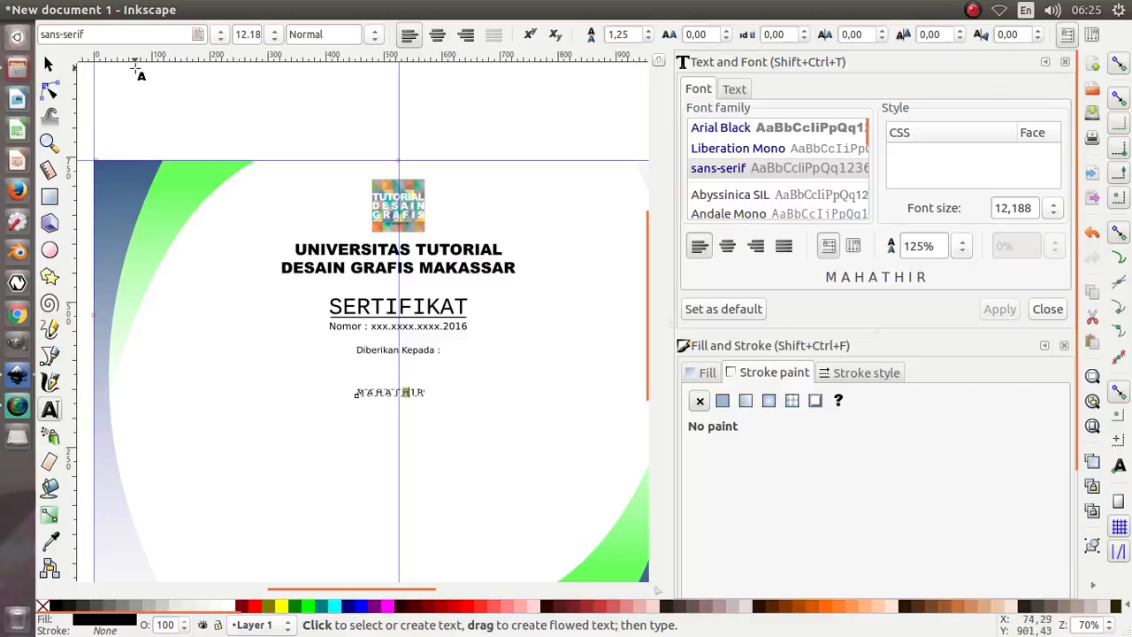
click(49, 64)
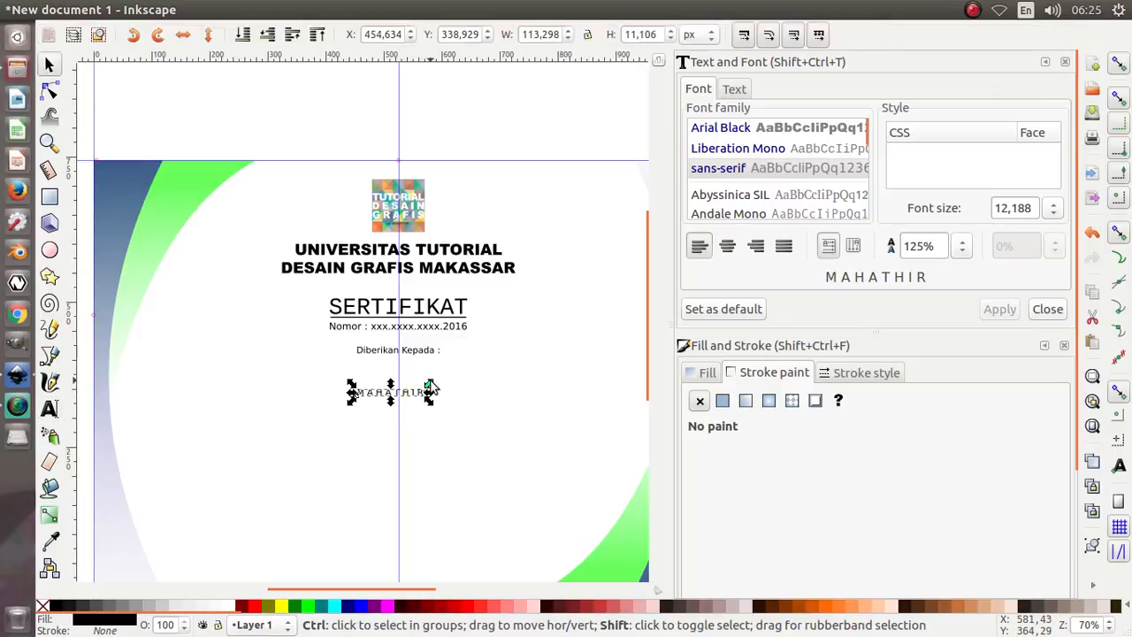
drag(431, 387, 493, 362)
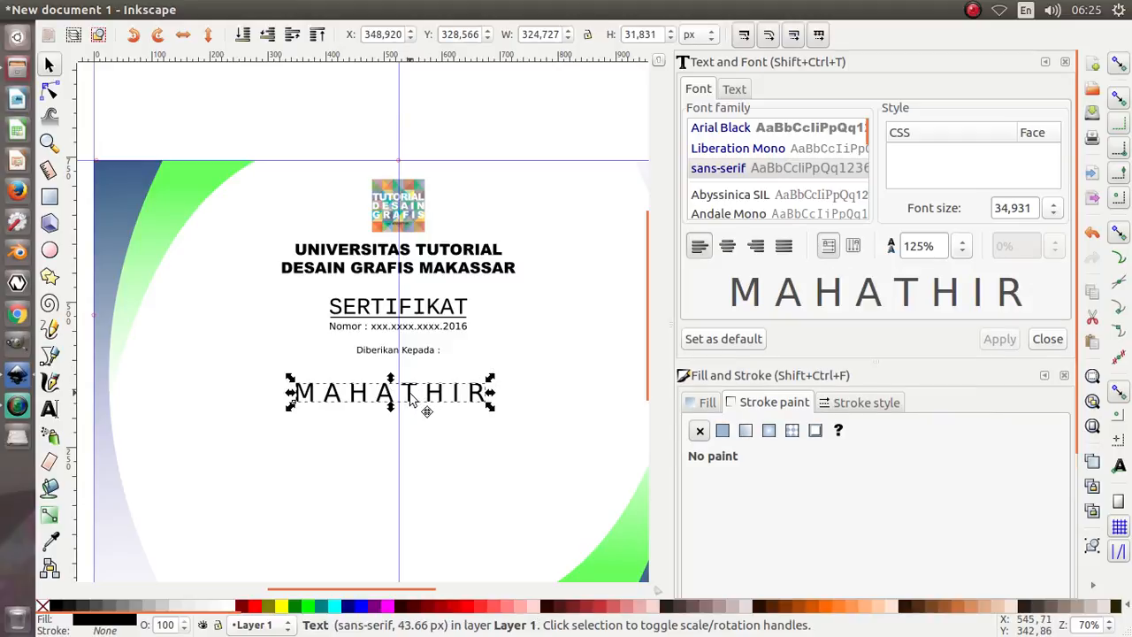
Step: Centre the recipient's name on the vertical guide and raise it about 30 px towards the Diberikan Kepada line
drag(413, 400, 433, 397)
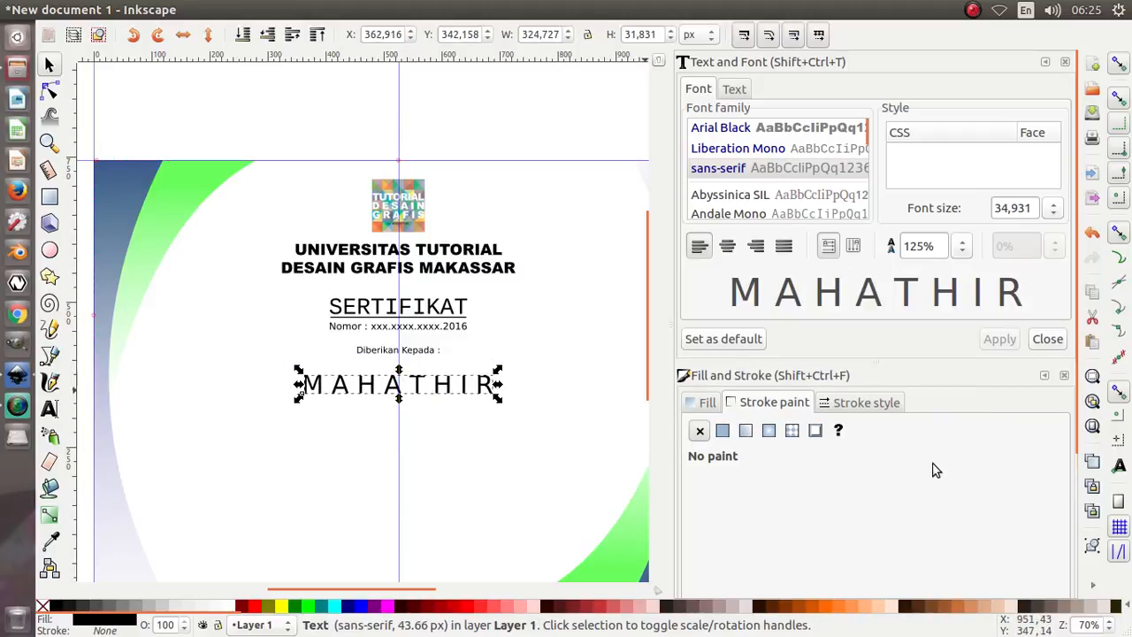
key(Up)
key(Up)
key(Up)
key(Up)
key(Up)
key(Up)
key(Up)
key(Up)
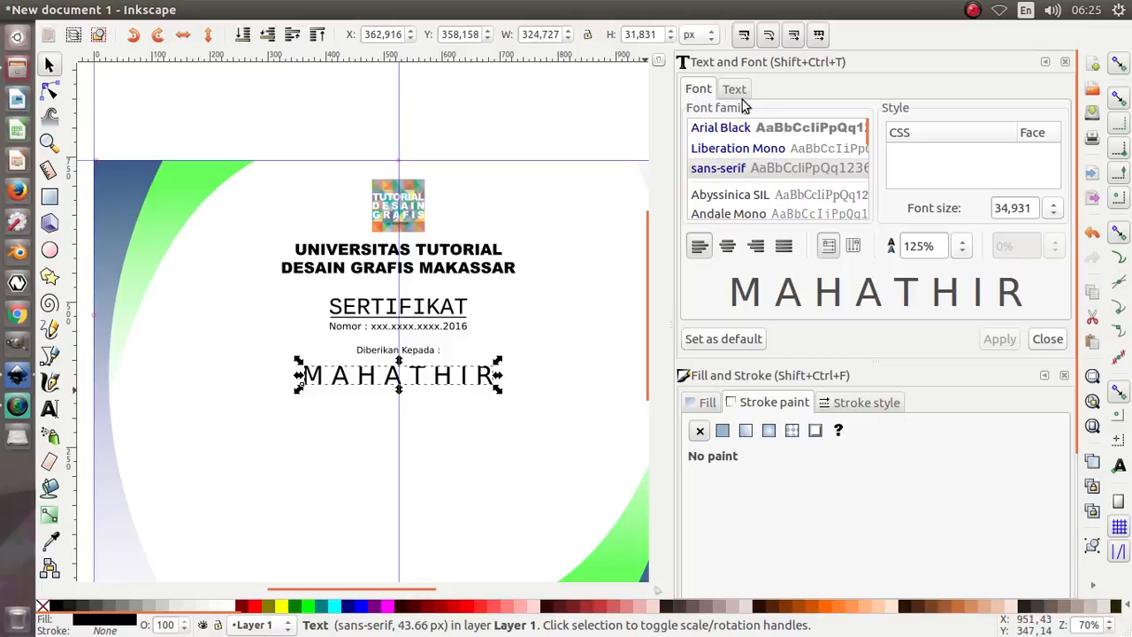
Step: Give the recipient's name a flat black stroke with a width of 3.1 px
click(832, 409)
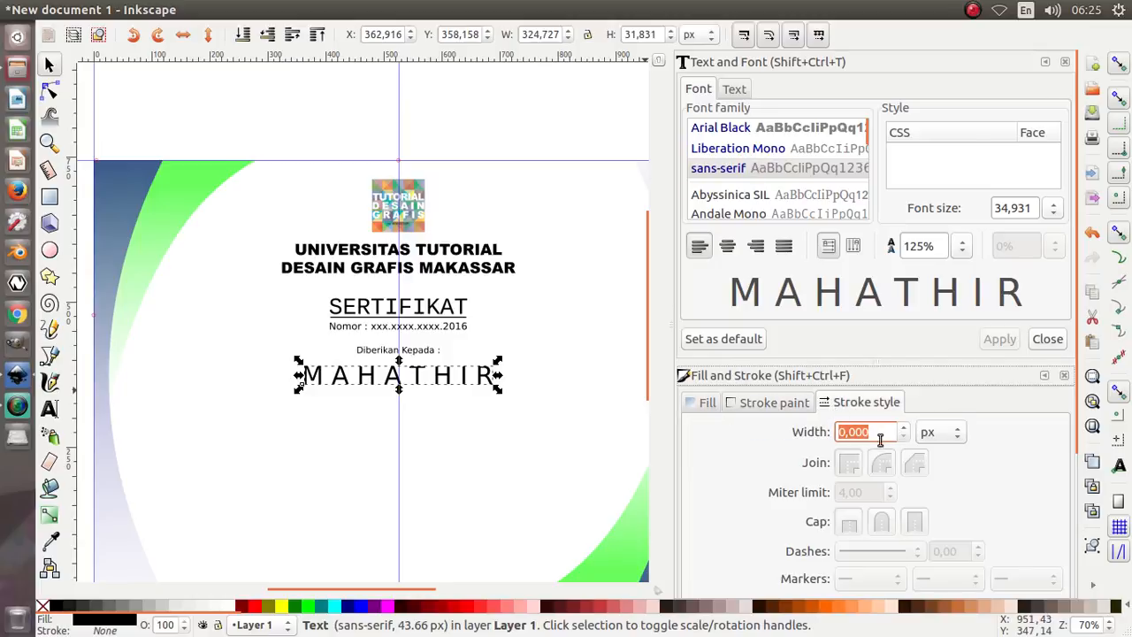
click(759, 410)
click(720, 432)
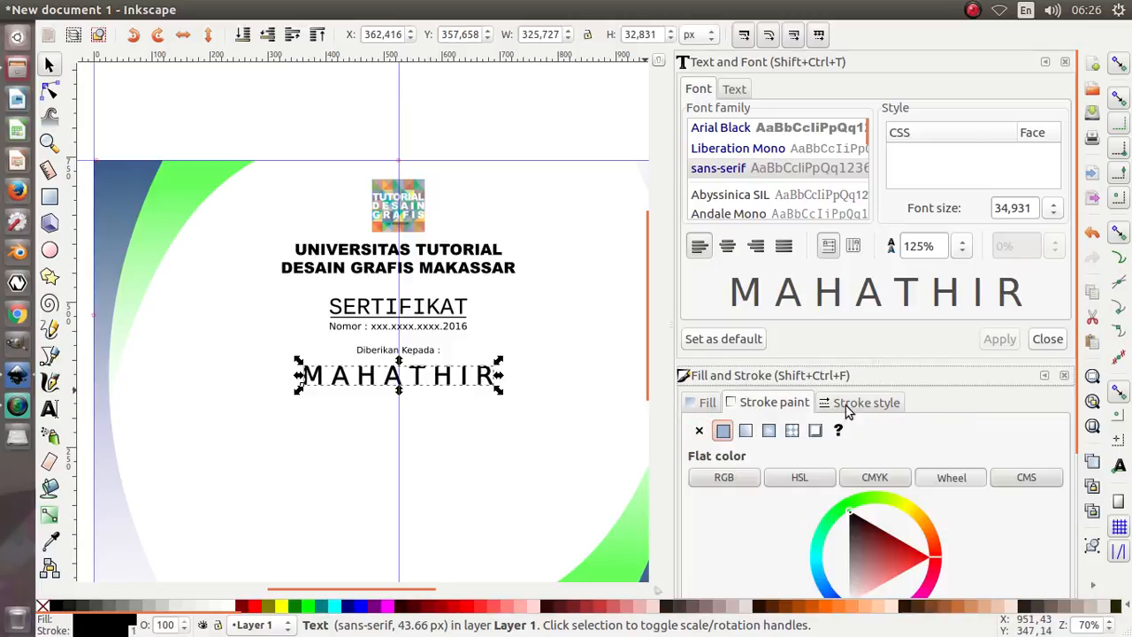
click(847, 407)
click(903, 429)
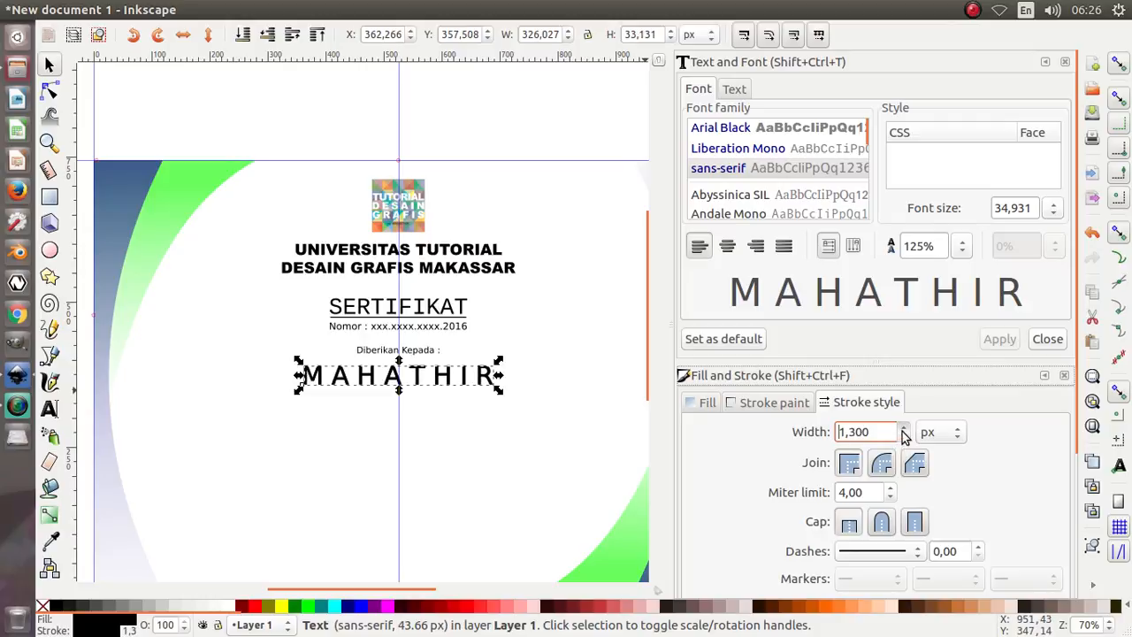
drag(903, 432, 903, 437)
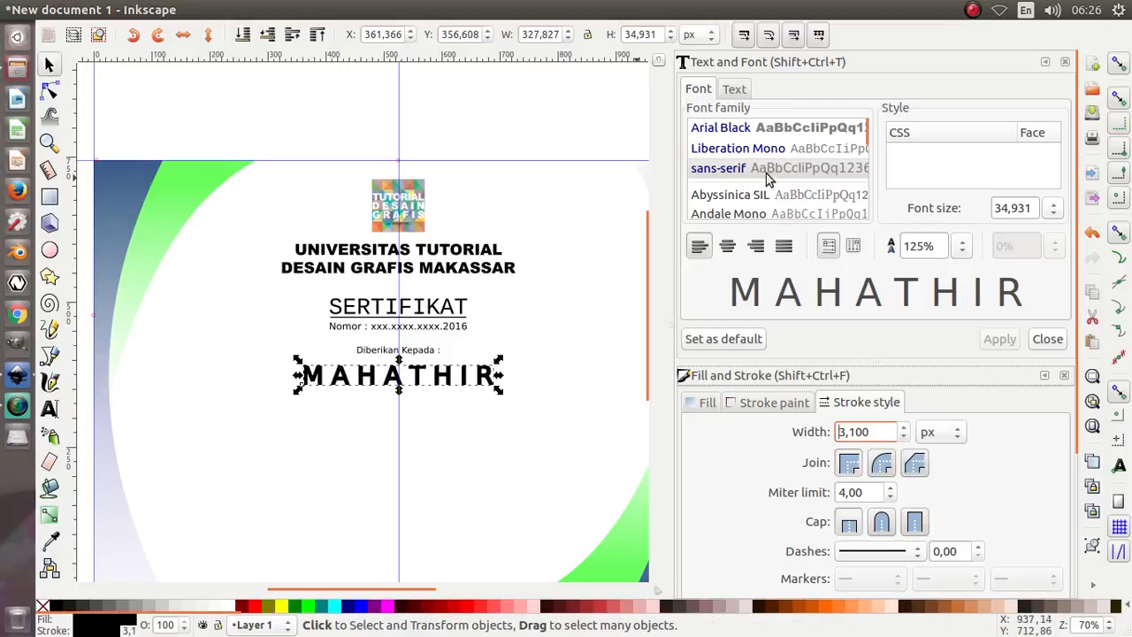
Step: Try the recipient's name 4 px higher and move it back down by the same amount
click(430, 133)
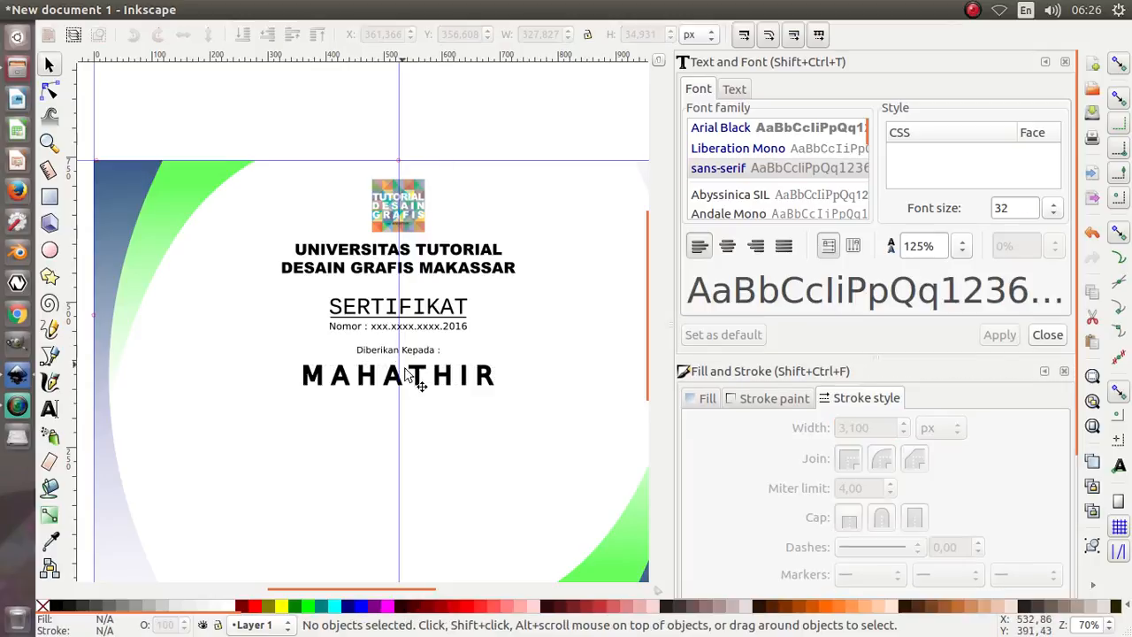
click(412, 377)
key(Up)
key(Up)
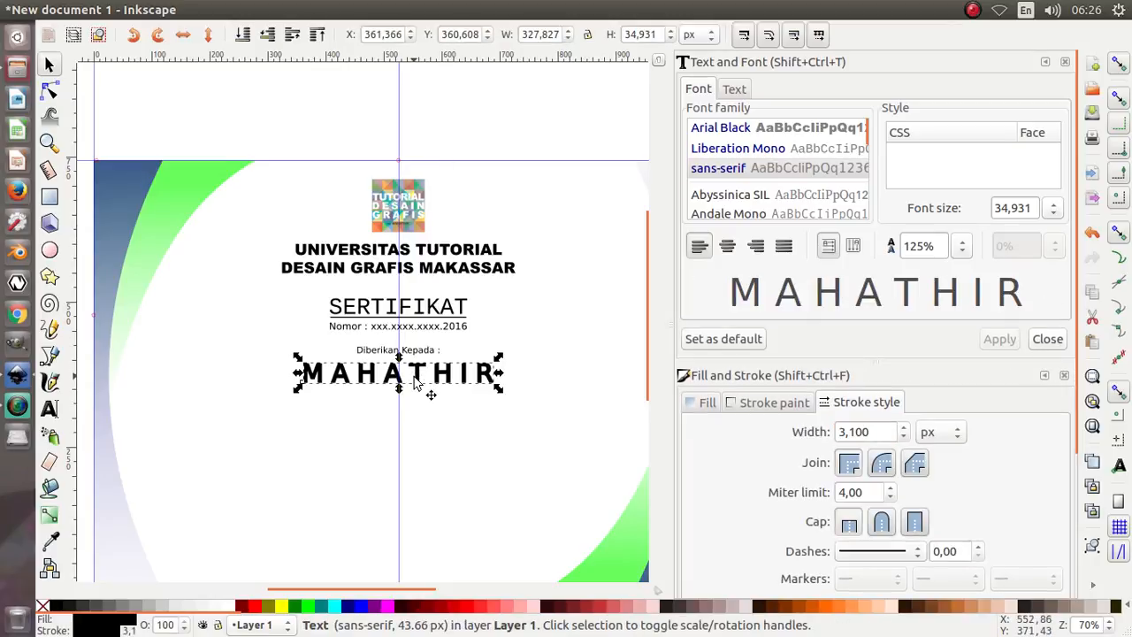
key(Down)
key(Down)
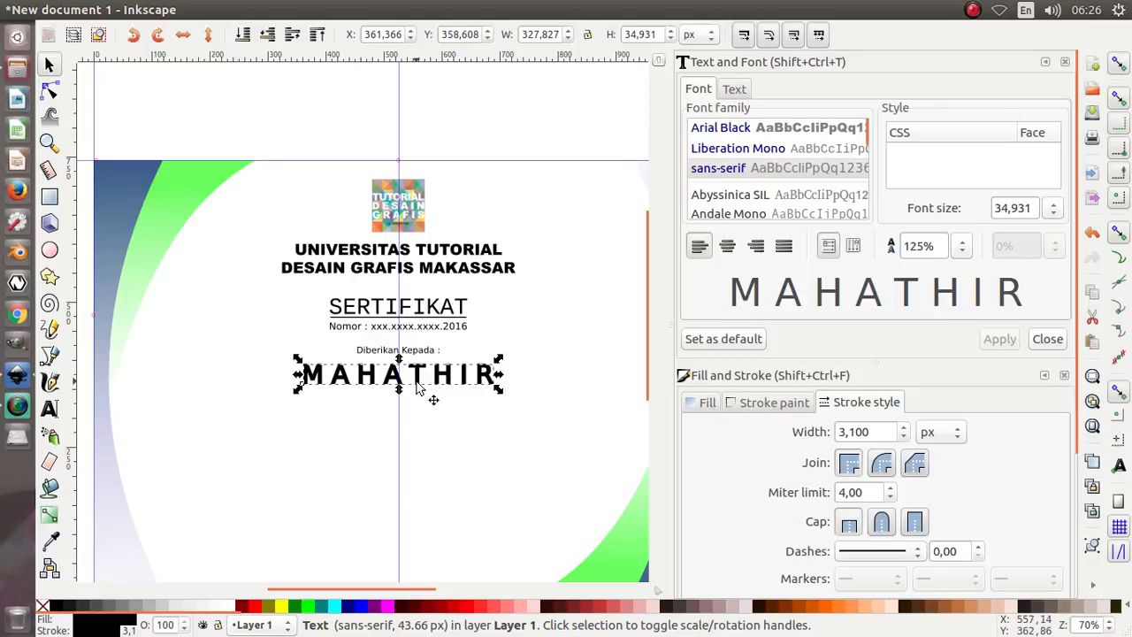
Step: Duplicate the Diberikan Kepada line and move the copy 100 px down, beneath the recipient's name
click(416, 354)
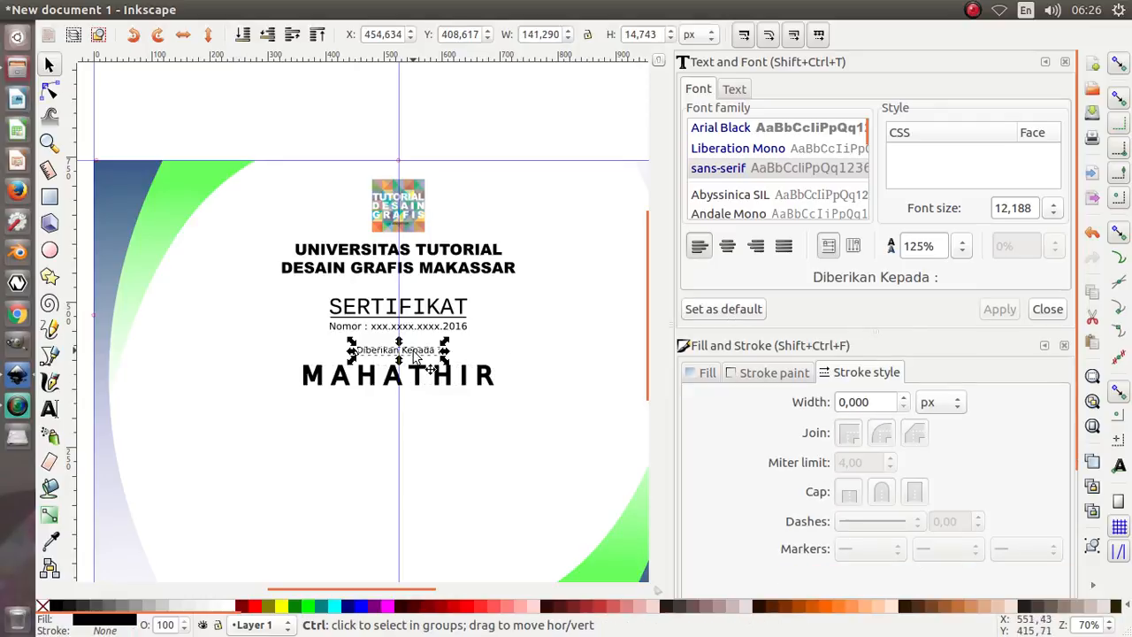
scroll(416, 354, down, 1)
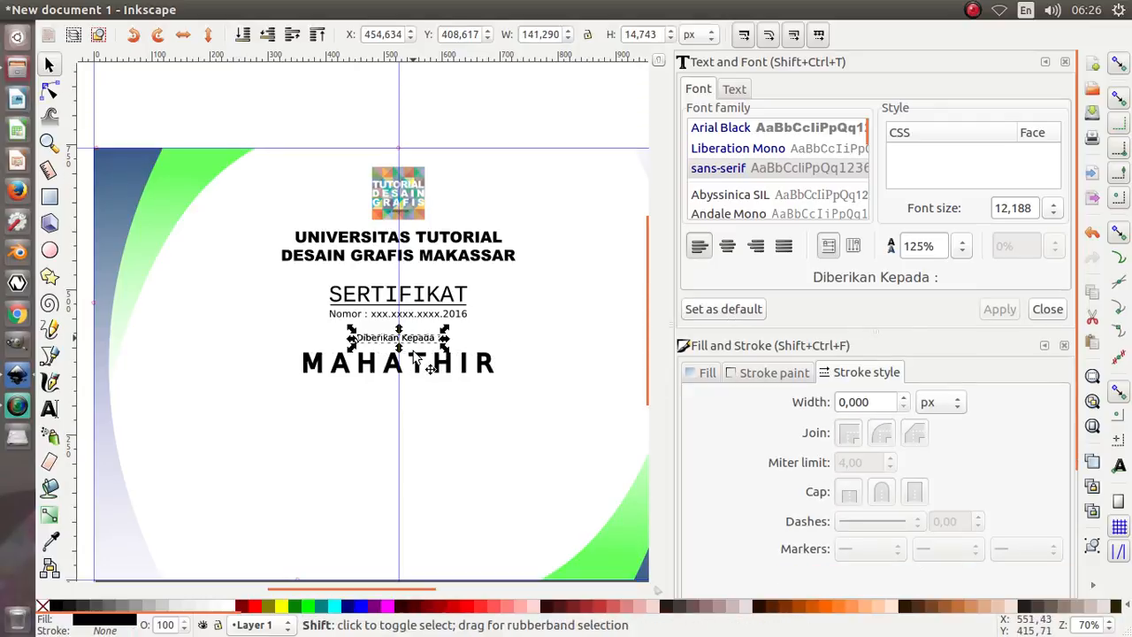
key(ctrl+d)
key(shift+Down)
key(shift+Down)
key(shift+Down)
key(shift+Down)
key(shift+Down)
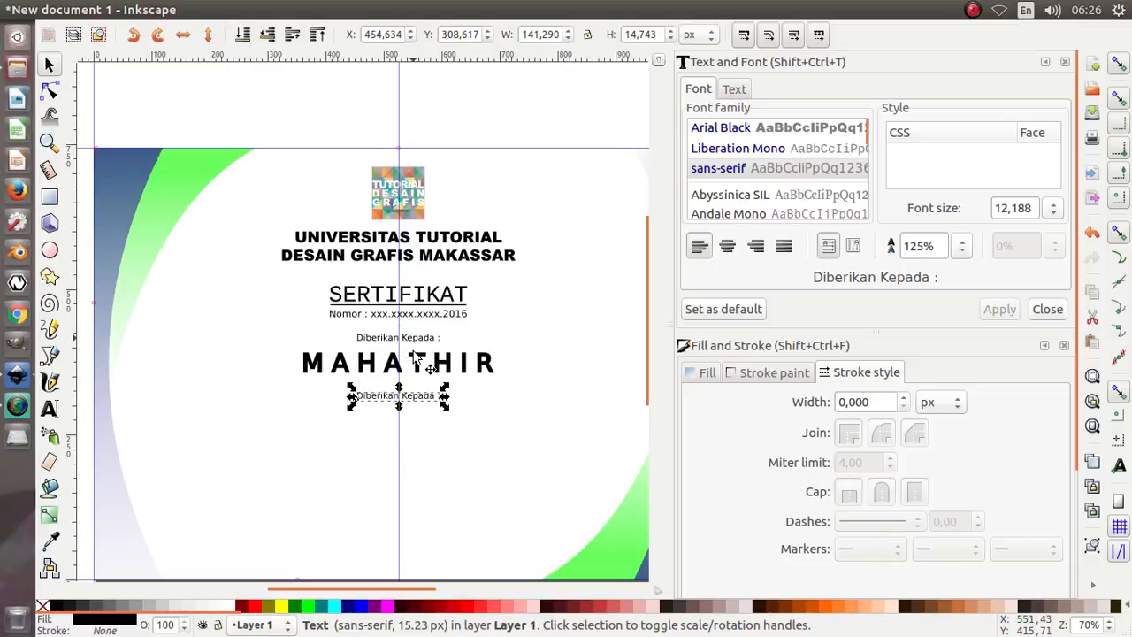
Step: Replace the copied line's text with "Atas Partisipasinya sebagai :"
click(395, 399)
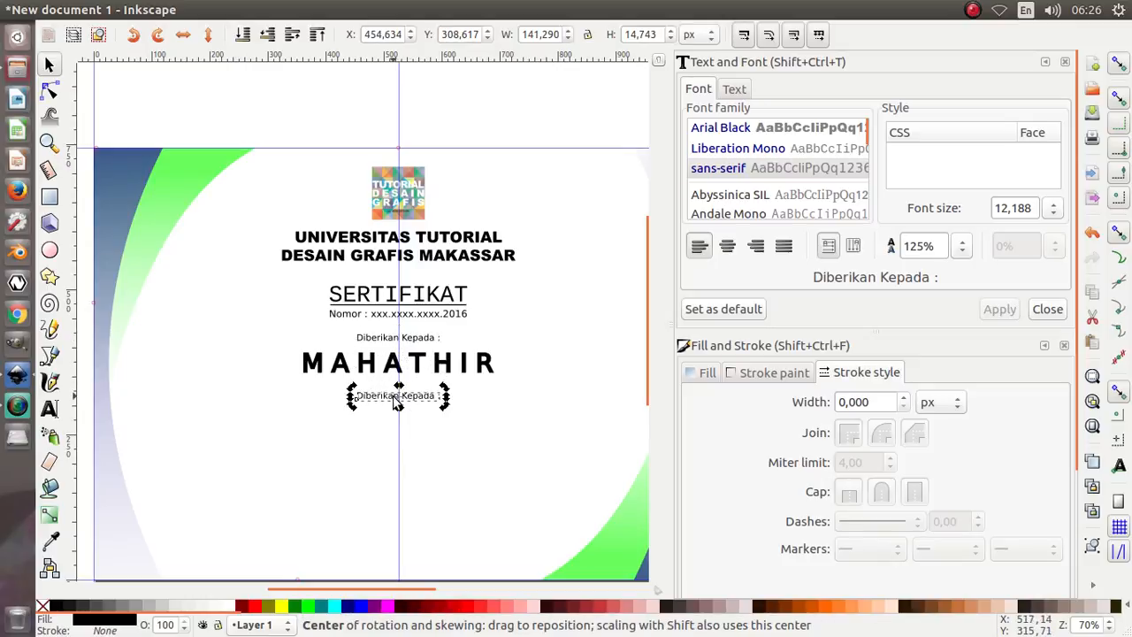
drag(395, 399, 399, 417)
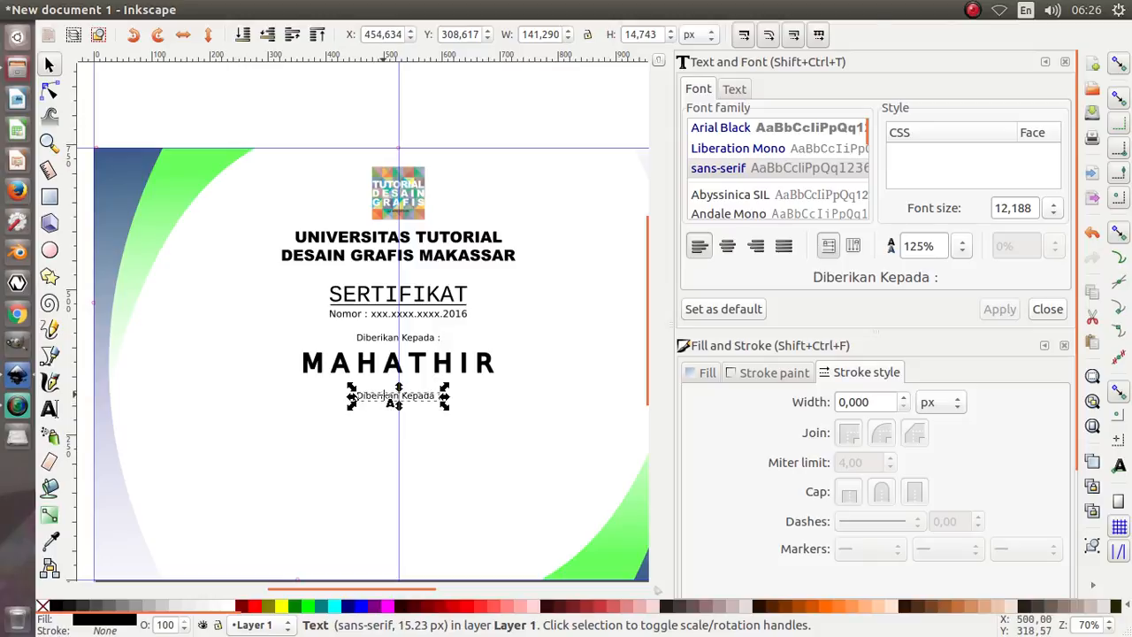
double_click(388, 398)
text(Ata)
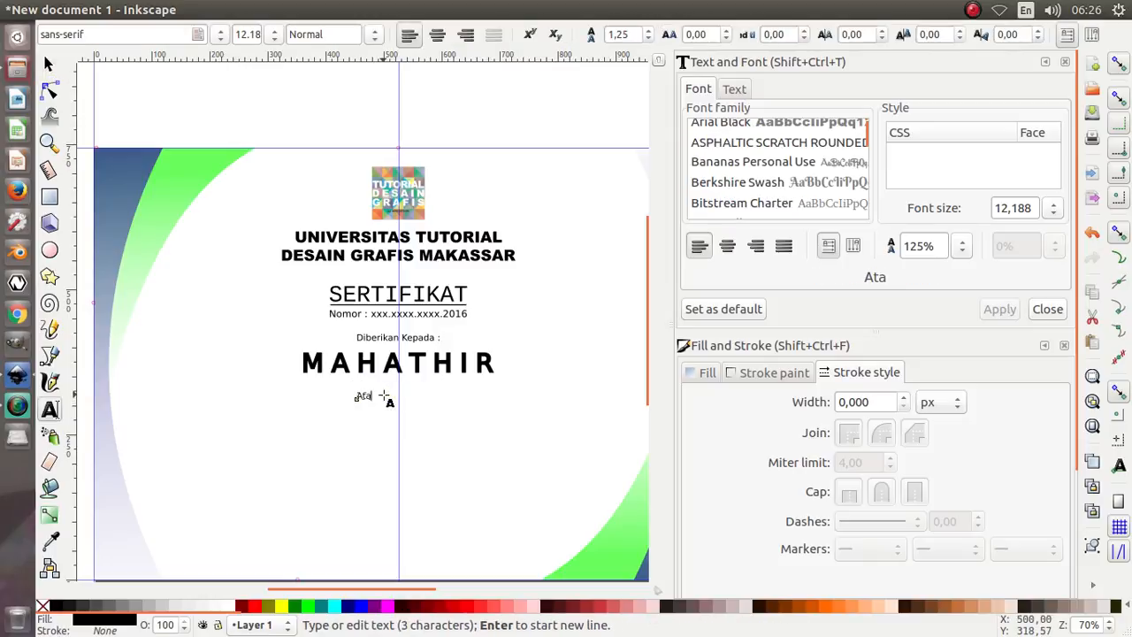
text(s Part)
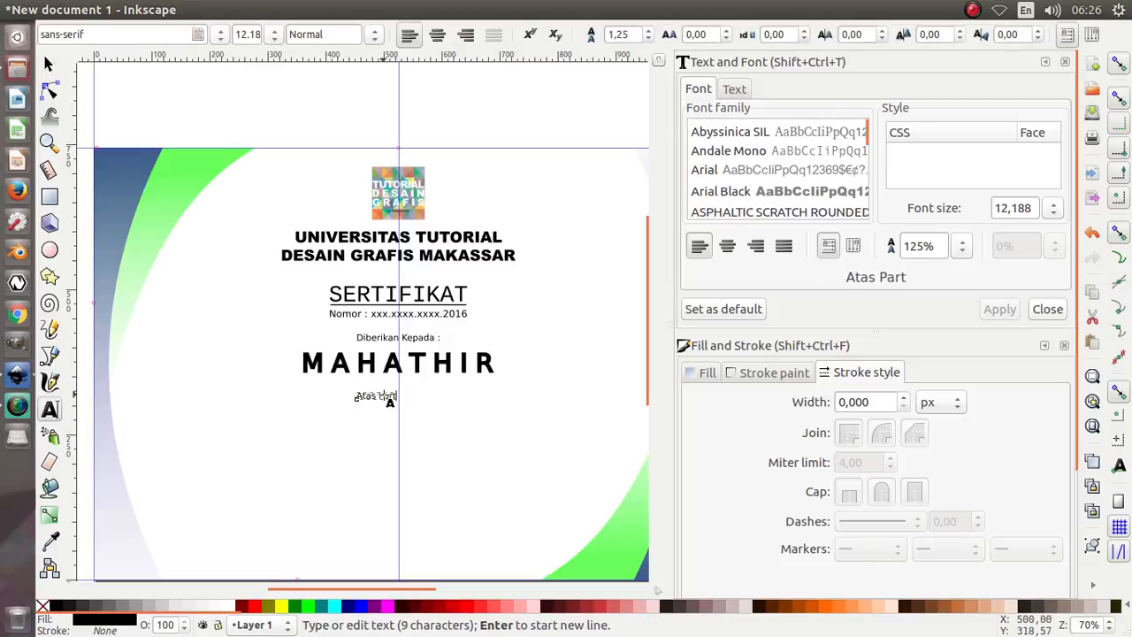
text(isipasi)
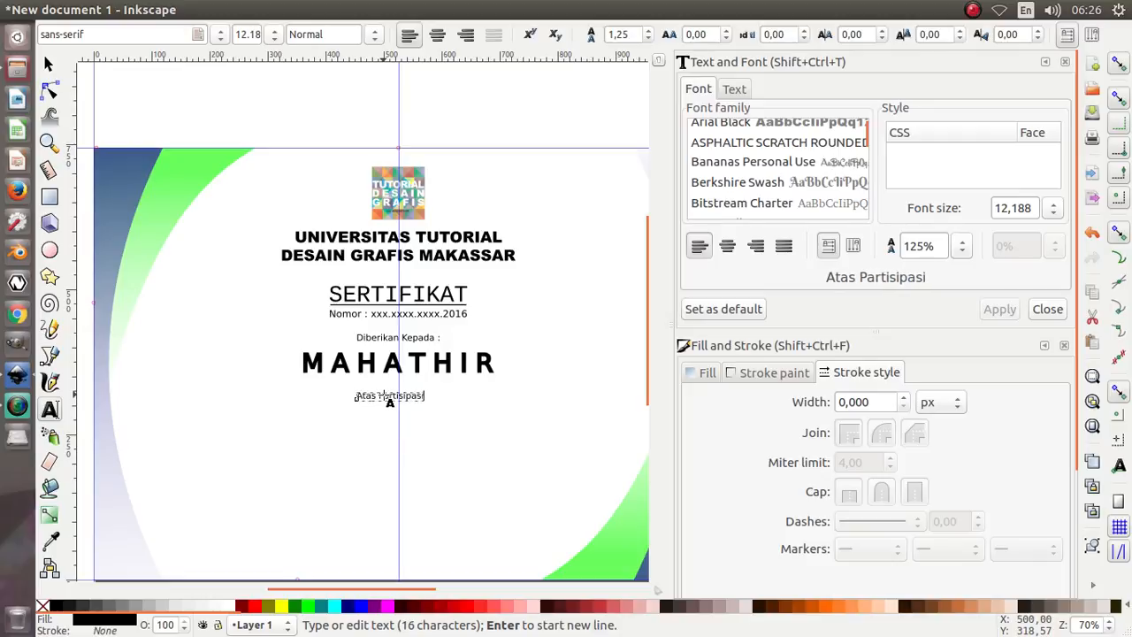
text(nya se)
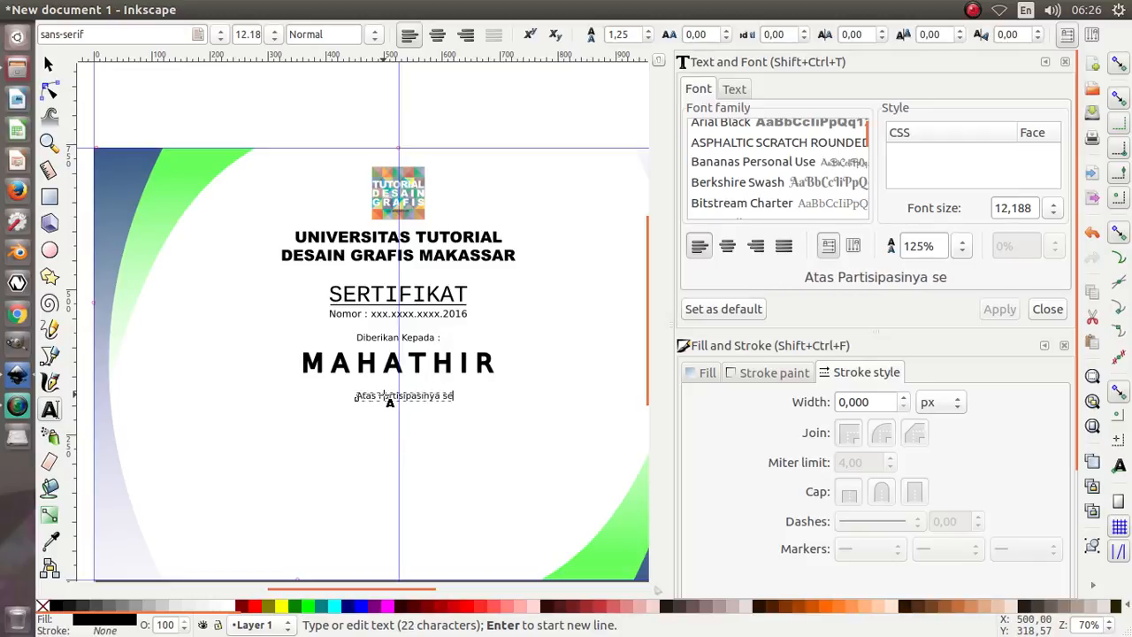
text(bagai)
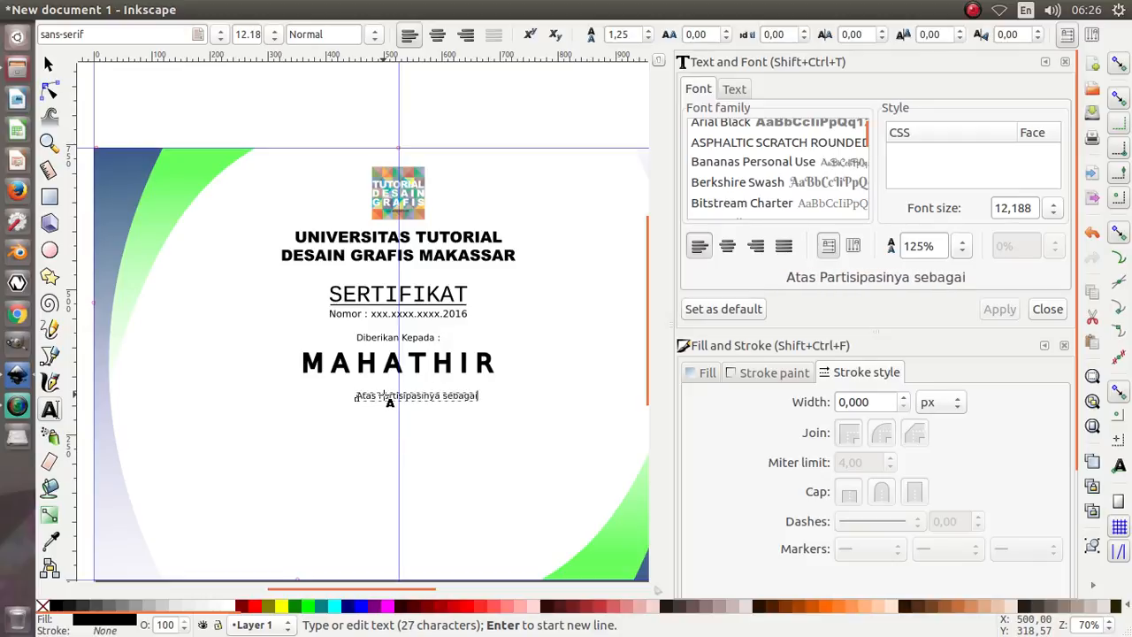
text( :)
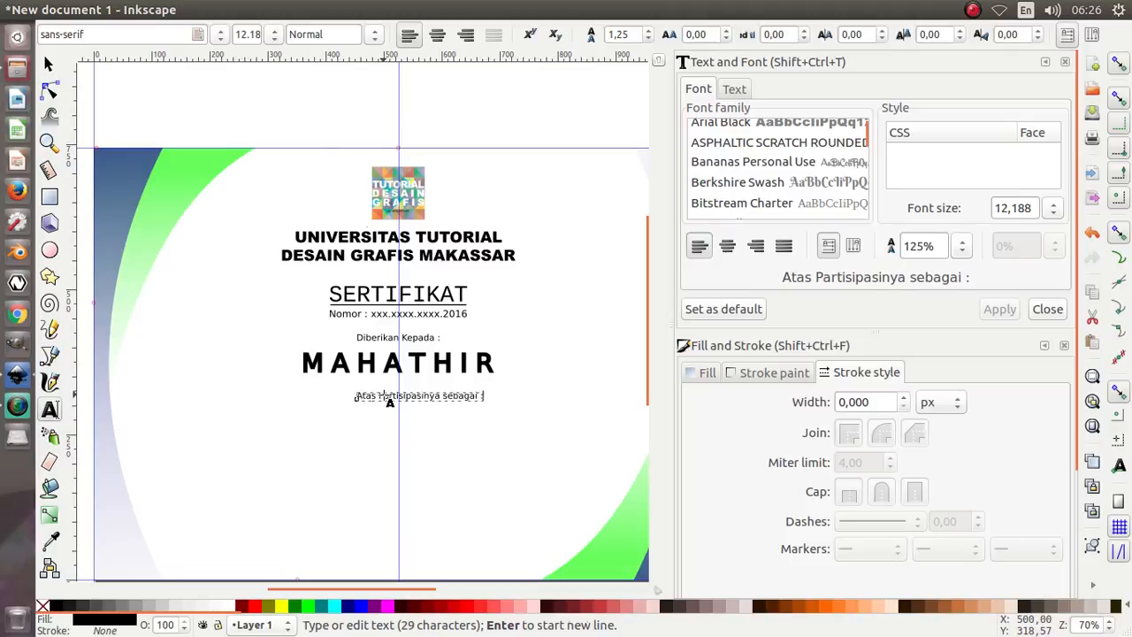
click(49, 65)
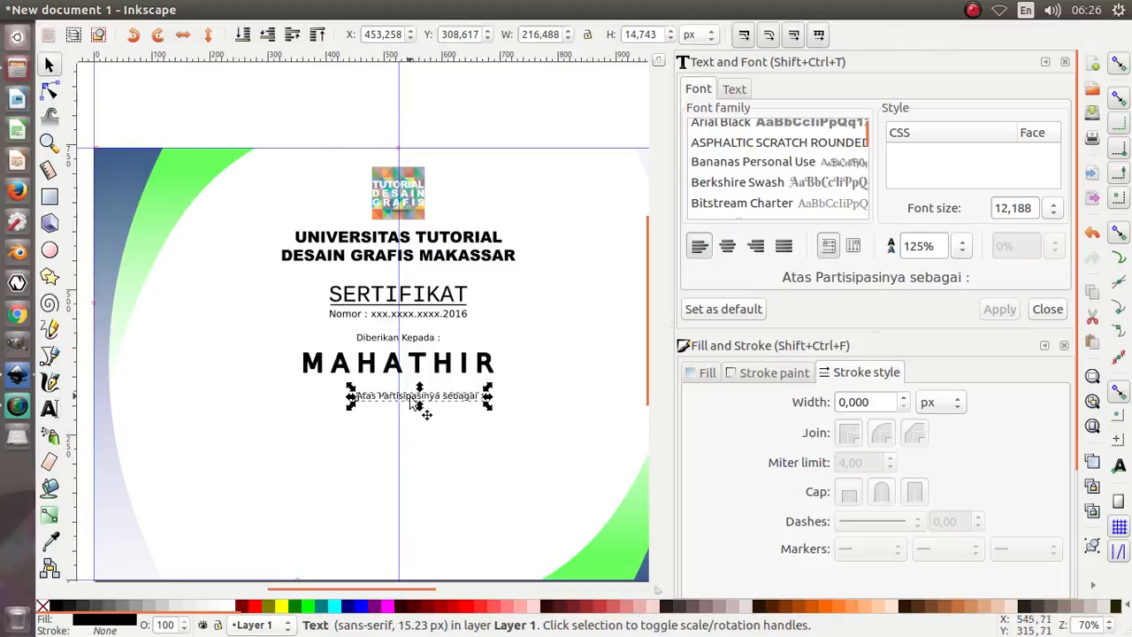
Step: Centre the Atas Partisipasinya sebagai line on the vertical guide and fine-tune its height to a Y of about 310 px
drag(419, 402, 416, 408)
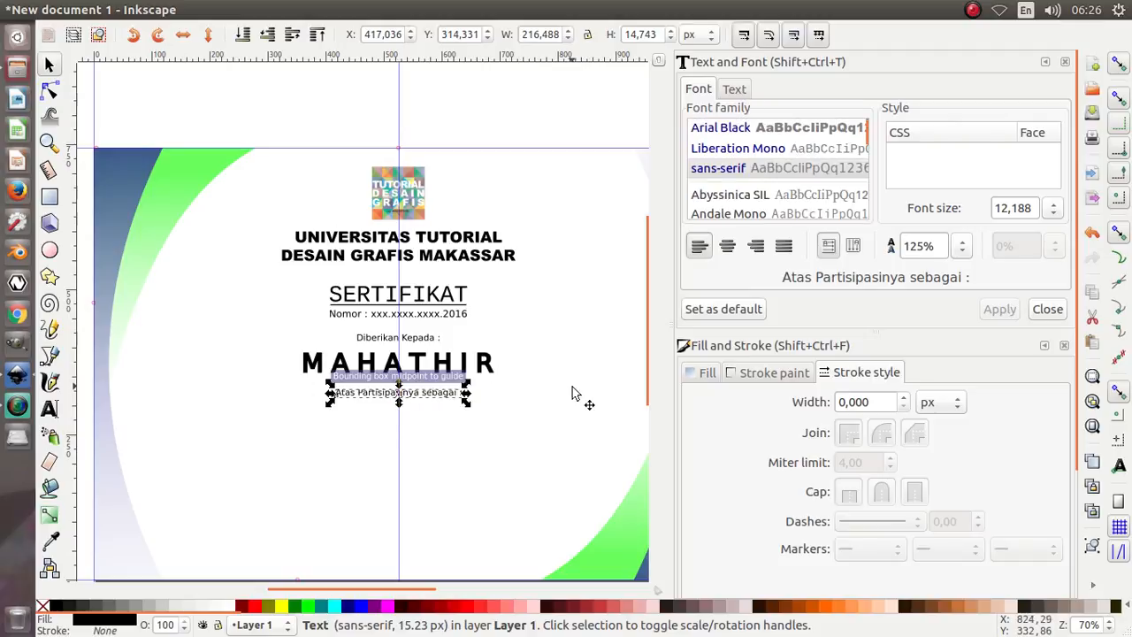
key(Down)
key(Down)
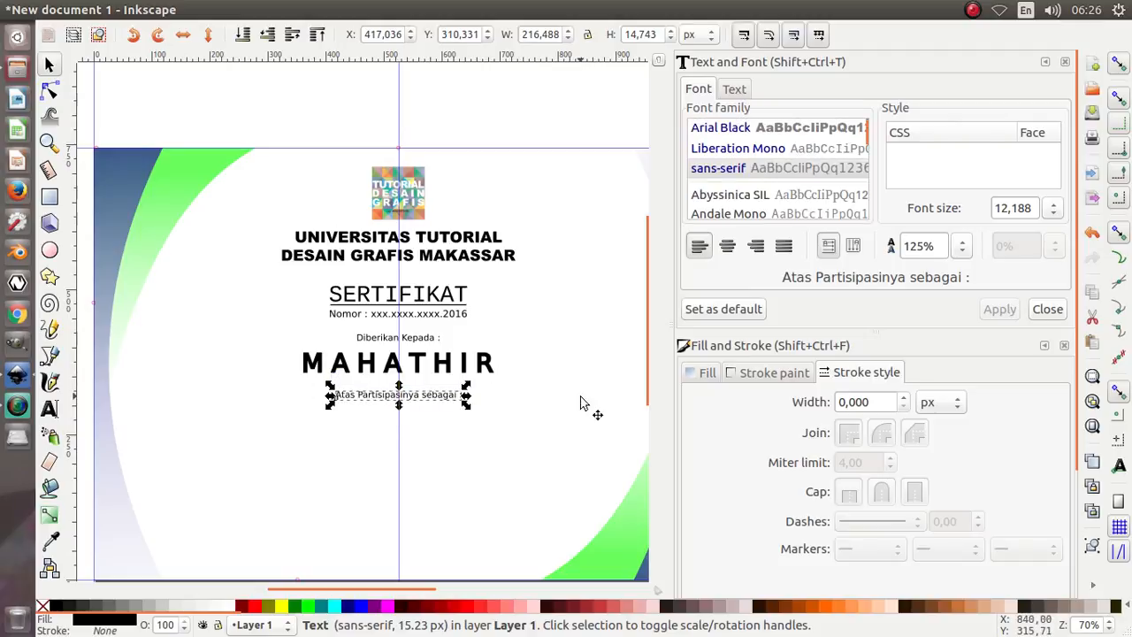
key(Up)
key(Up)
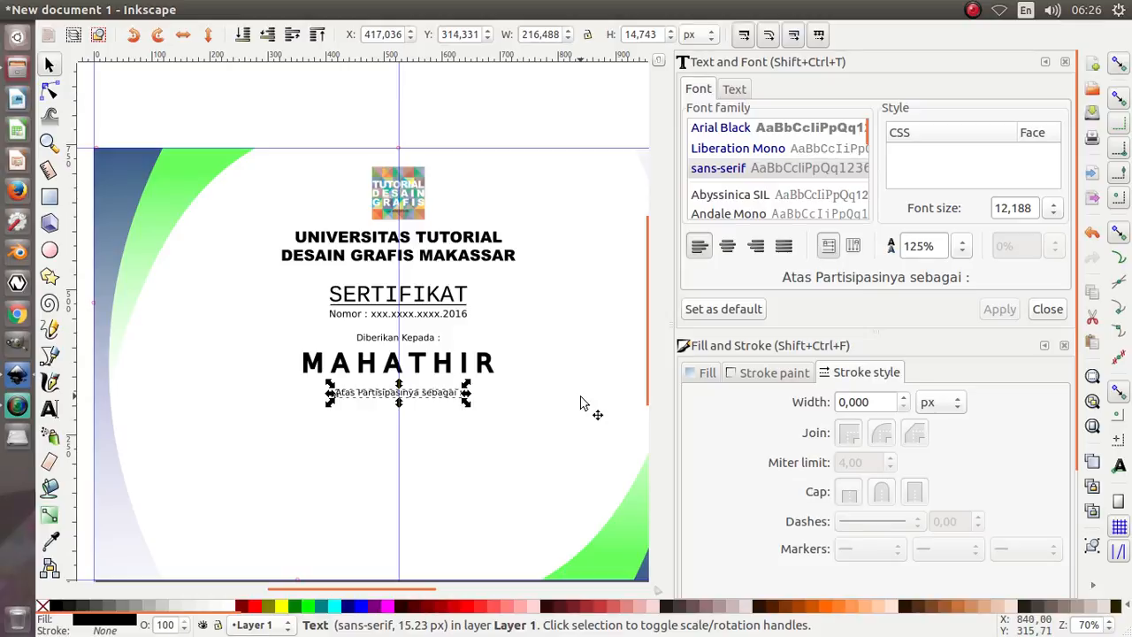
key(Down)
Step: Duplicate the recipient's name about 82 px below and replace the copy's text with INSTRUKTUR
click(413, 365)
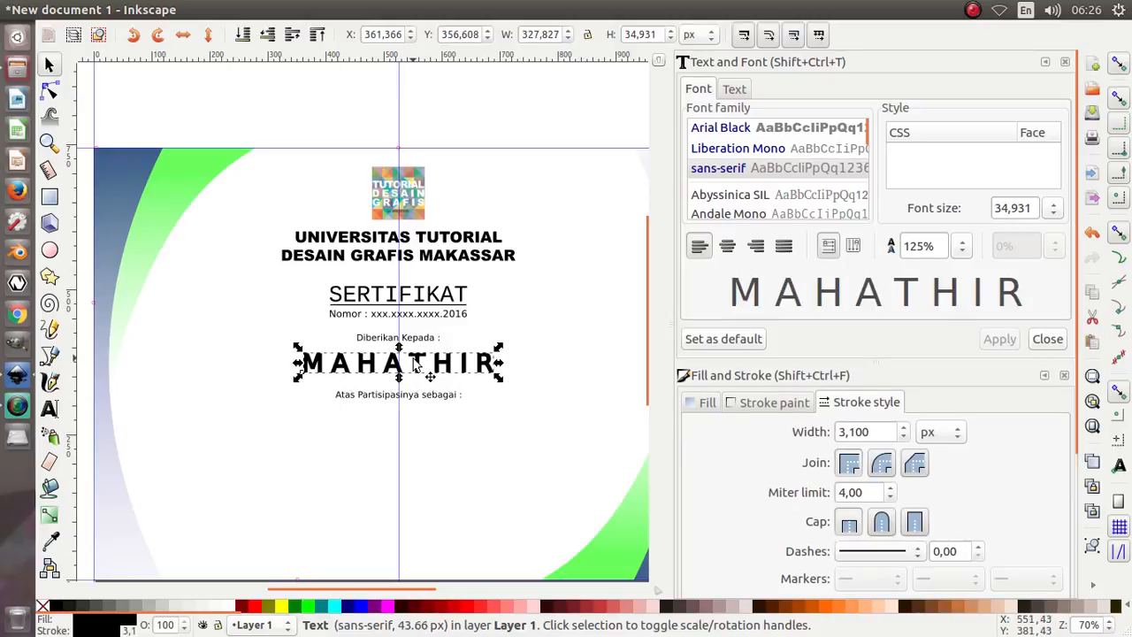
key(ctrl+d)
drag(428, 377, 418, 424)
triple_click(419, 413)
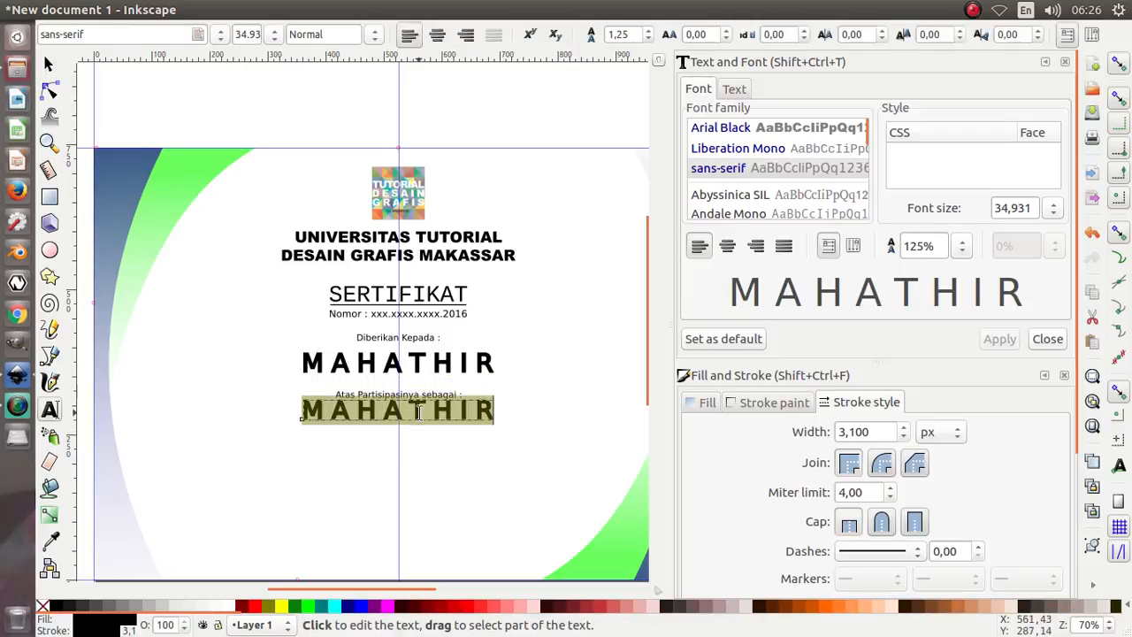
text(INST)
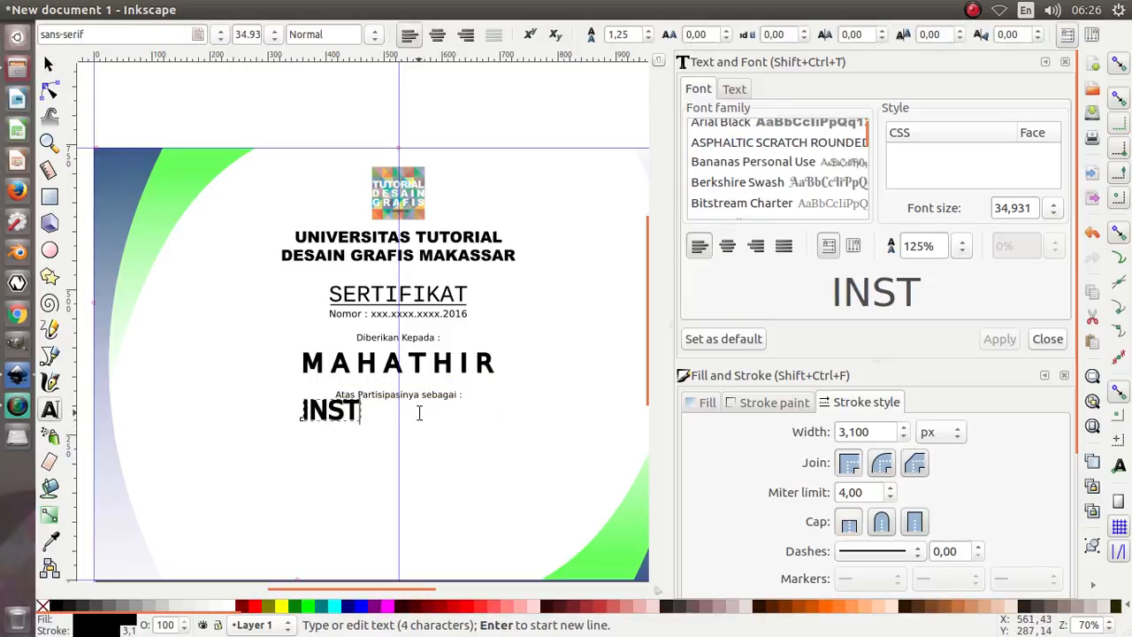
text(RUKTUR)
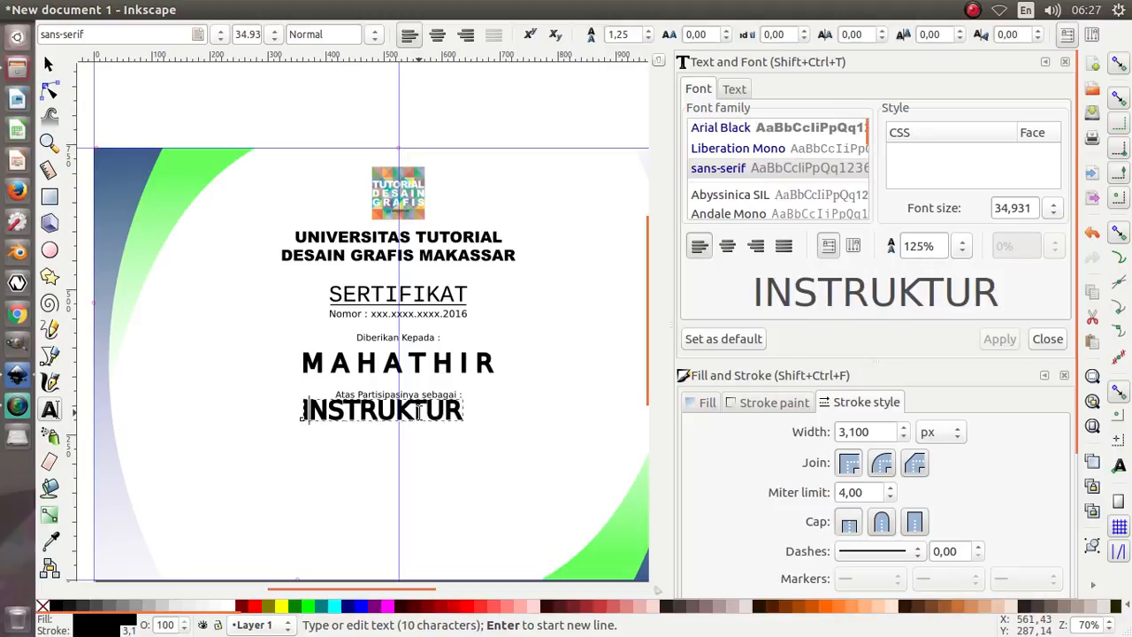
Step: Space out INSTRUKTUR by inserting a single space between its letters
text(C)
key(BackSpace)
key(Right)
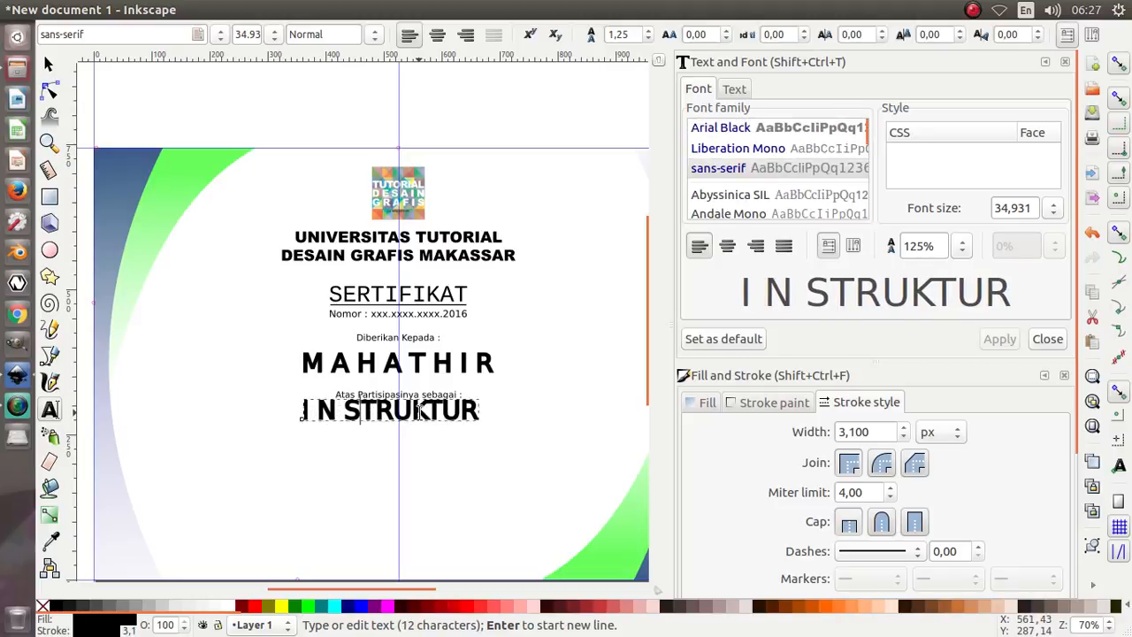
key(Right)
key(space)
key(Right)
key(space)
key(Right)
key(space)
key(Right)
key(space)
key(Right)
key(space)
key(Right)
key(space)
key(Right)
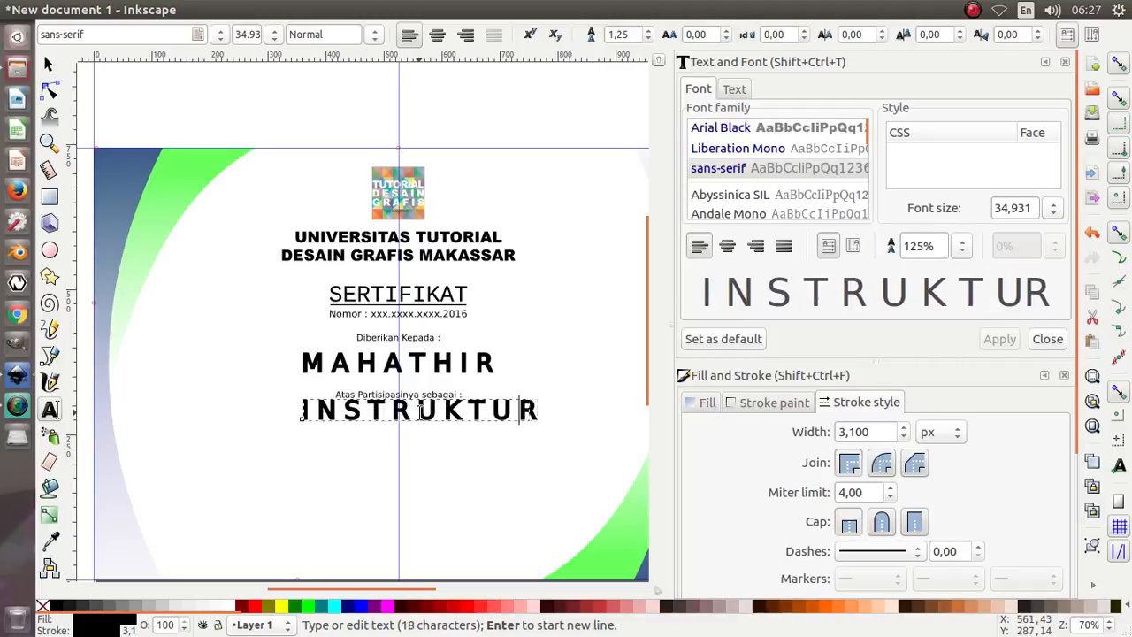
key(Escape)
click(49, 65)
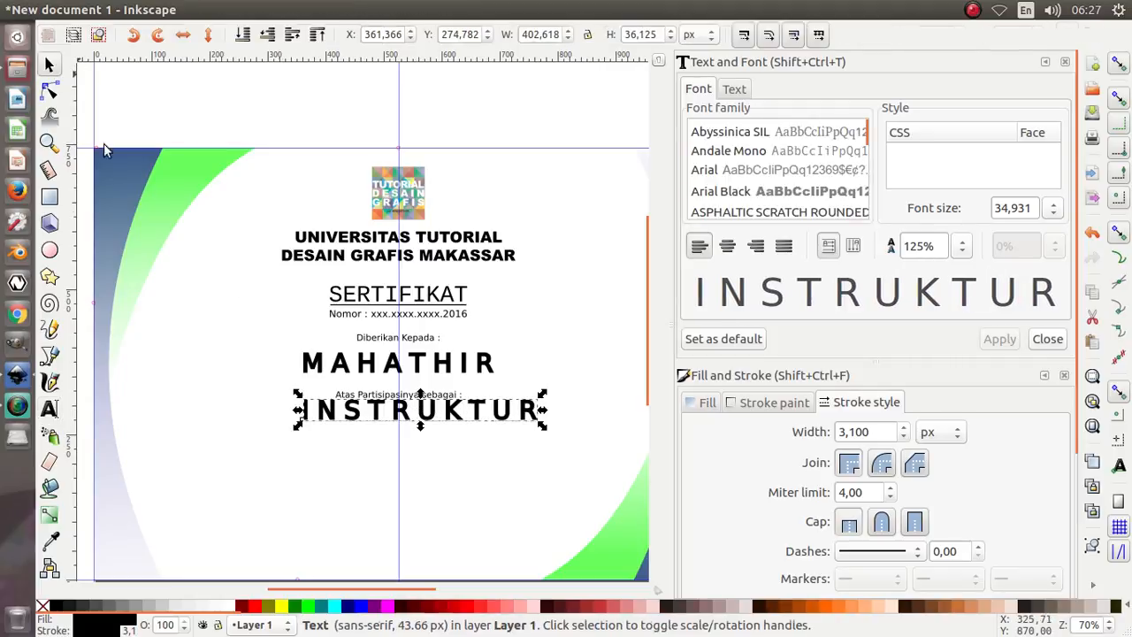
Step: Centre the INSTRUKTUR text on the vertical guide and lower it about 21 px beneath the Atas Partisipasinya sebagai line
drag(455, 423, 430, 434)
key(shift+Down)
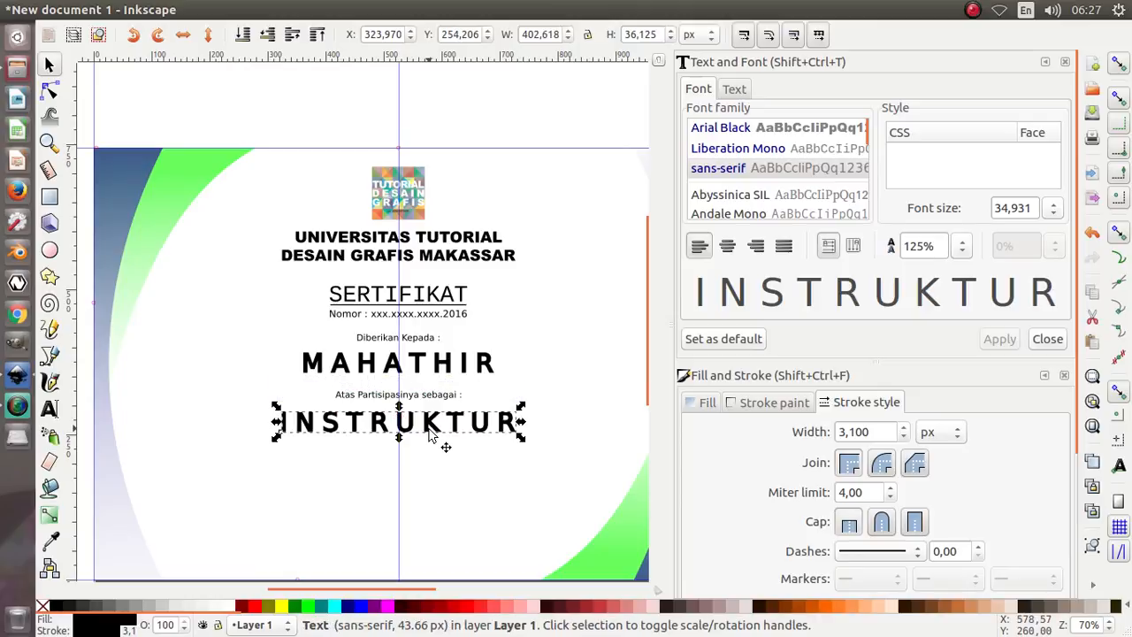
ctrl+scroll(430, 432, down, 1)
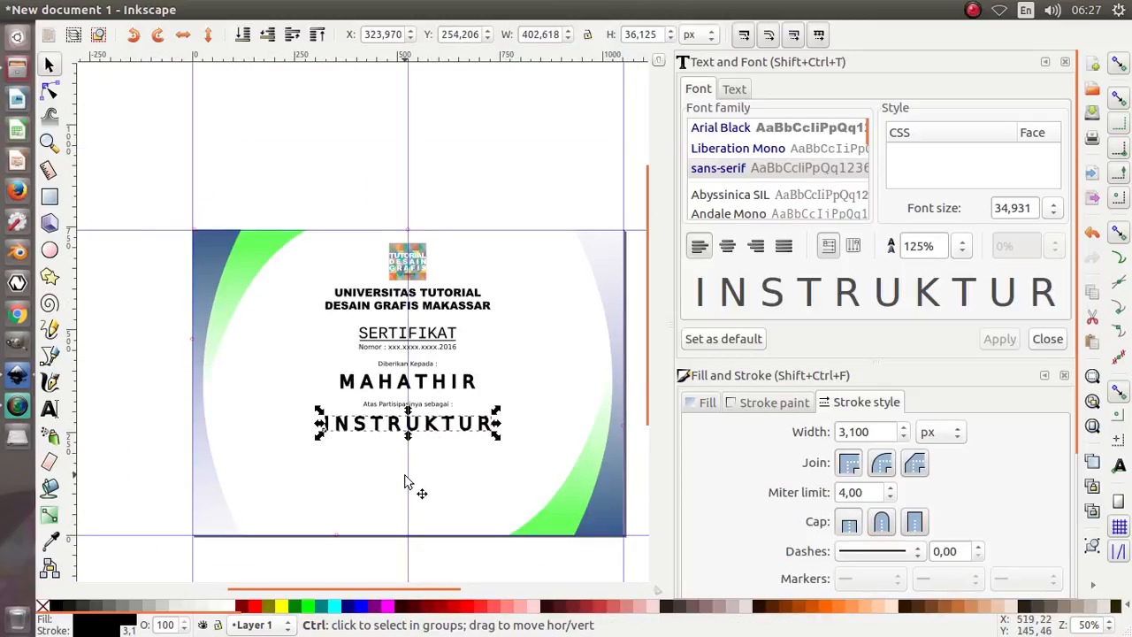
ctrl+scroll(404, 482, up, 1)
click(405, 378)
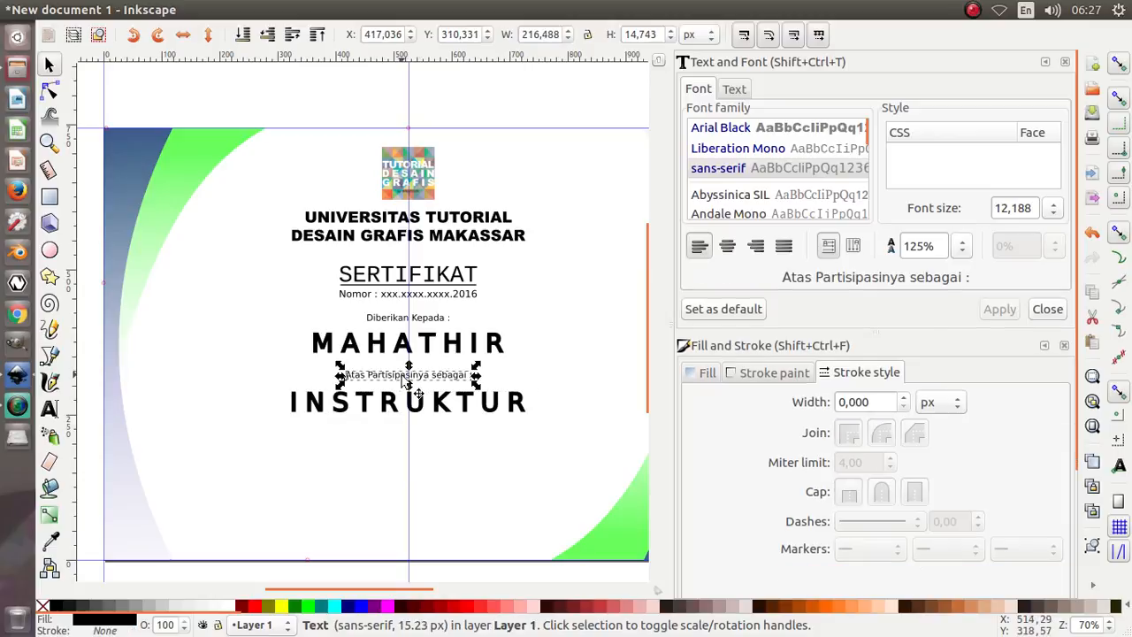
click(392, 447)
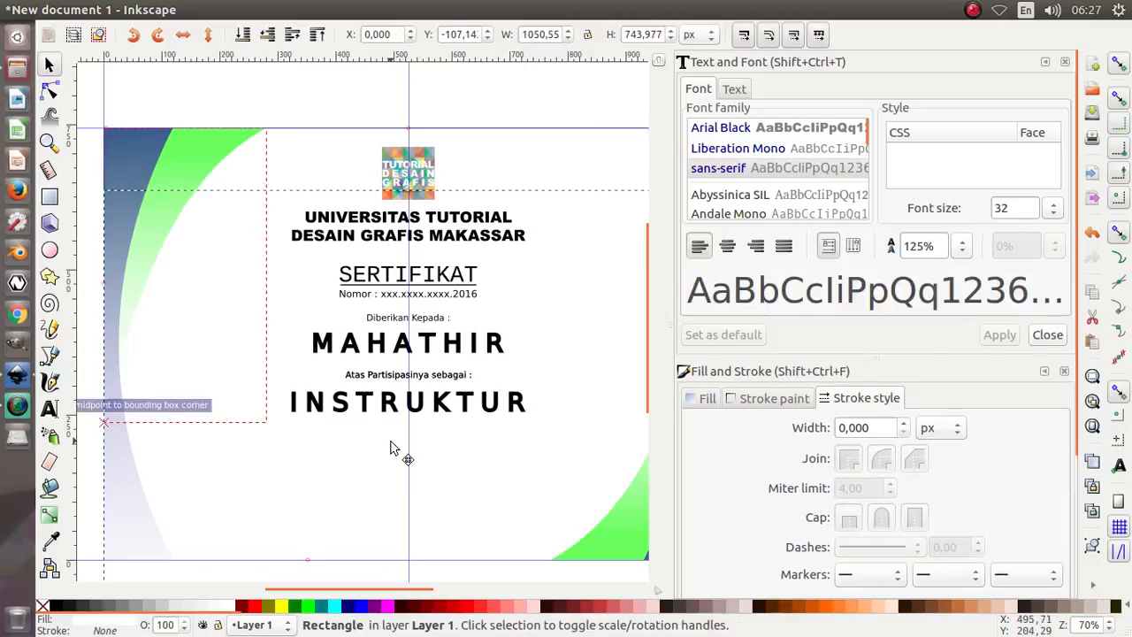
click(390, 378)
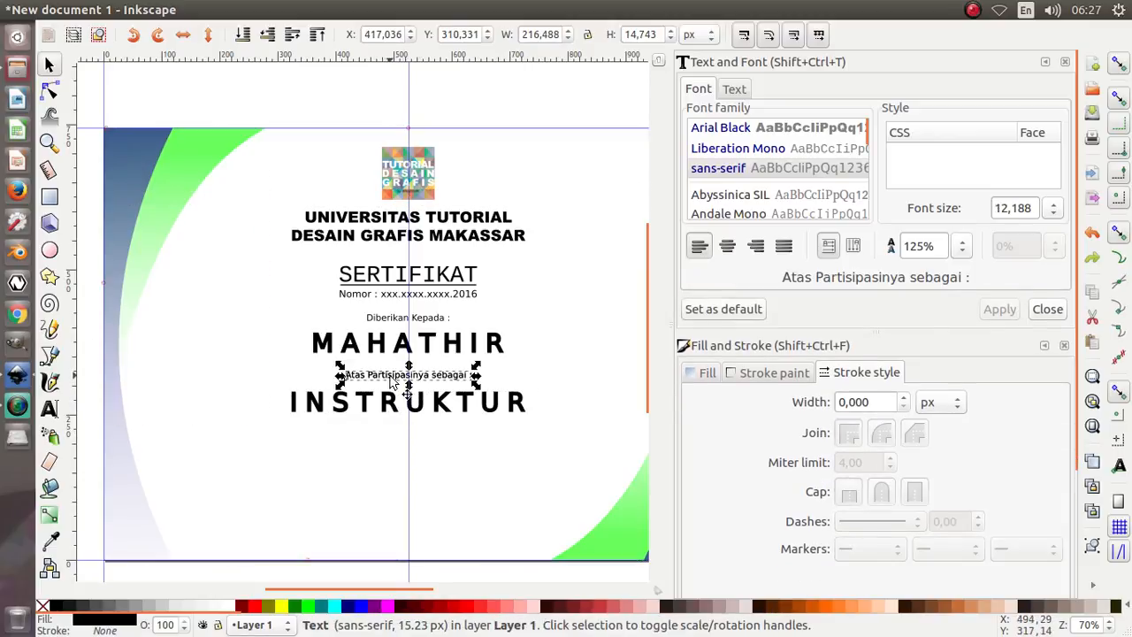
right_click(391, 378)
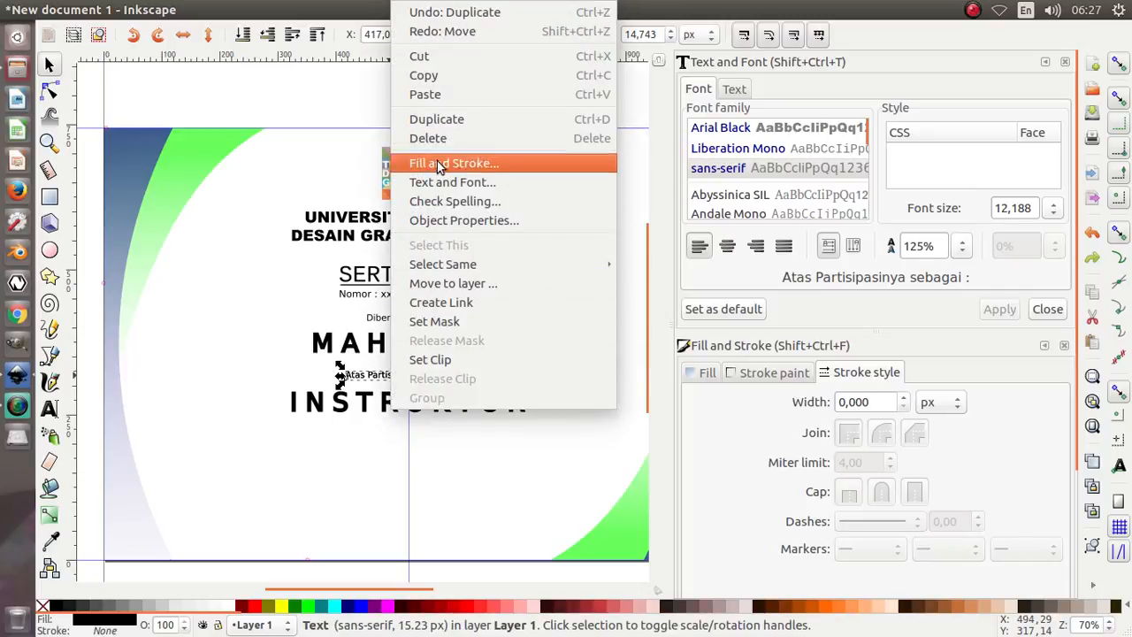
click(353, 340)
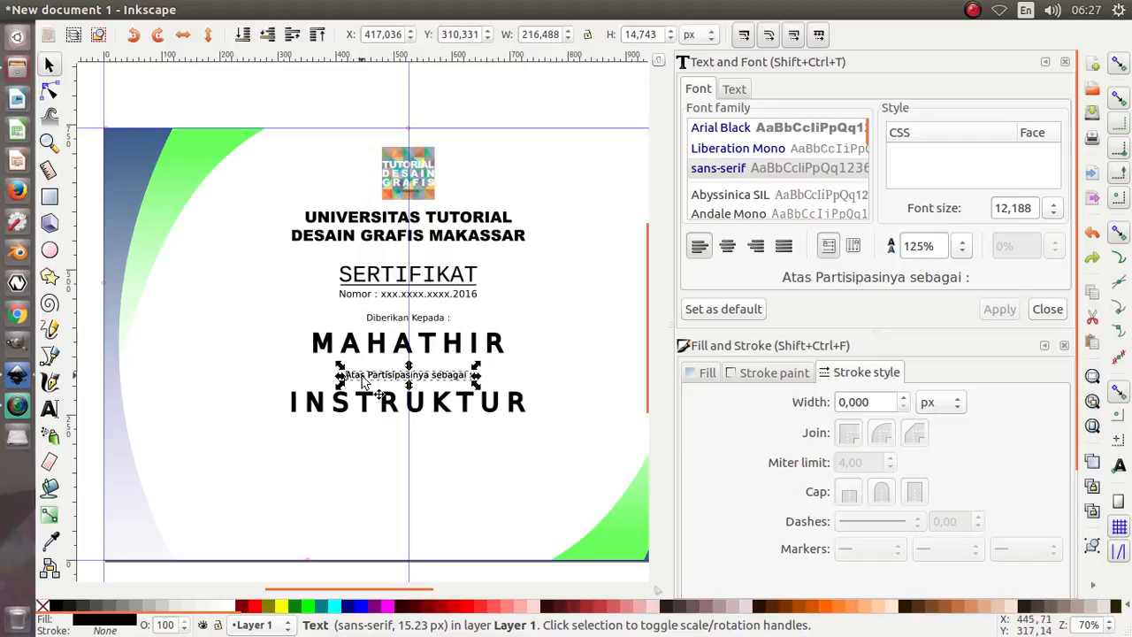
alt+click(362, 379)
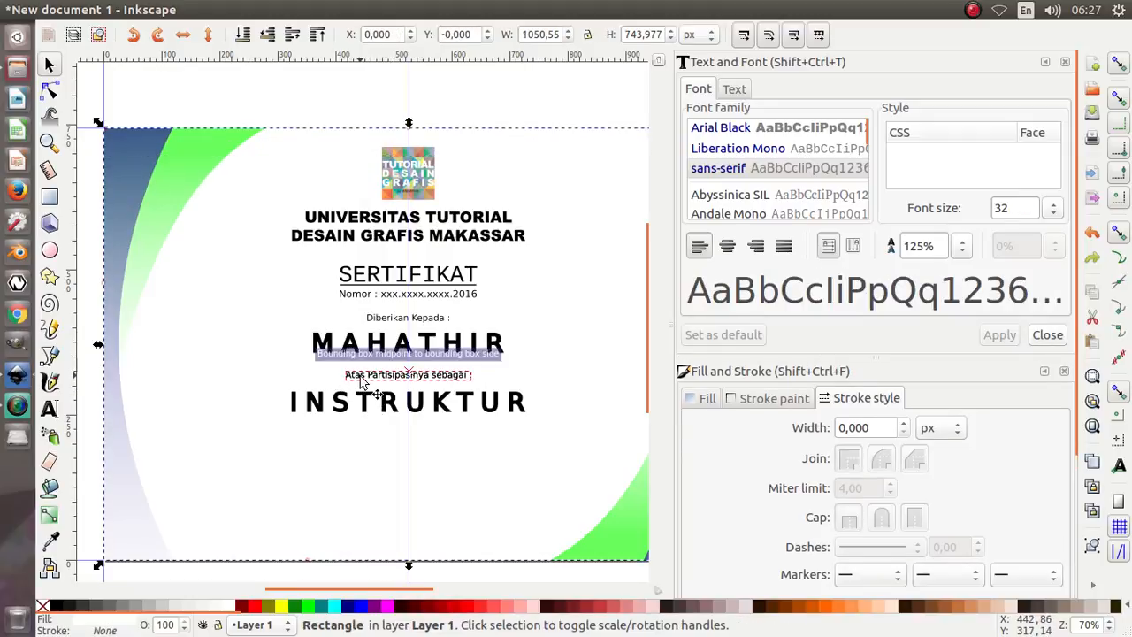
click(362, 378)
alt+click(371, 394)
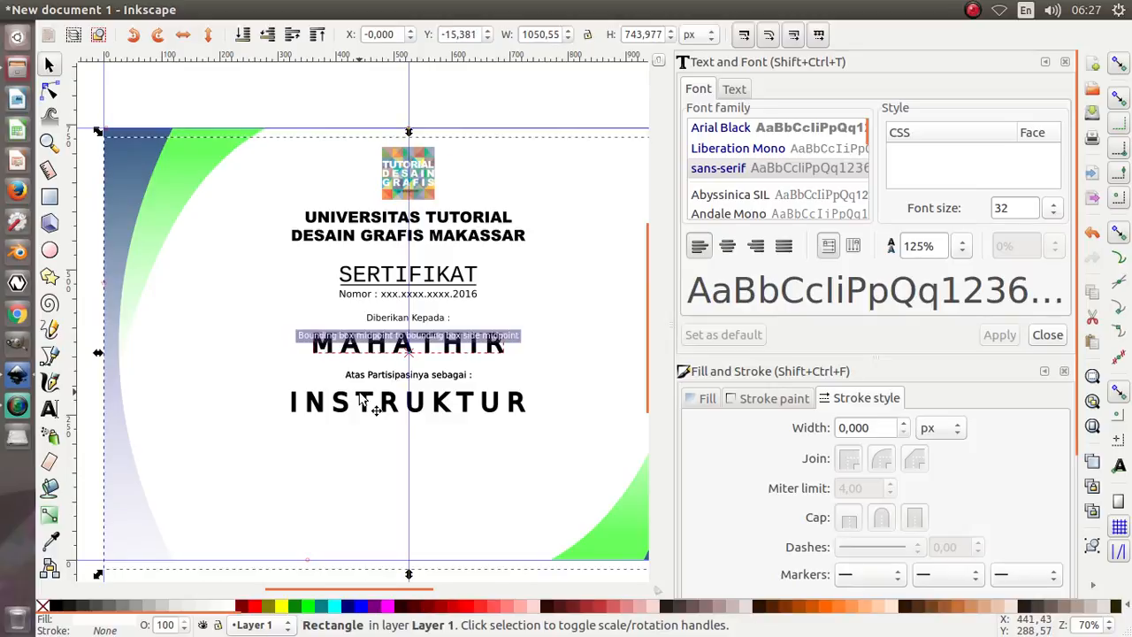
Step: Duplicate the Atas Partisipasinya sebagai line and lower the copy 100 px to sit beneath INSTRUKTUR
click(372, 381)
key(ctrl+d)
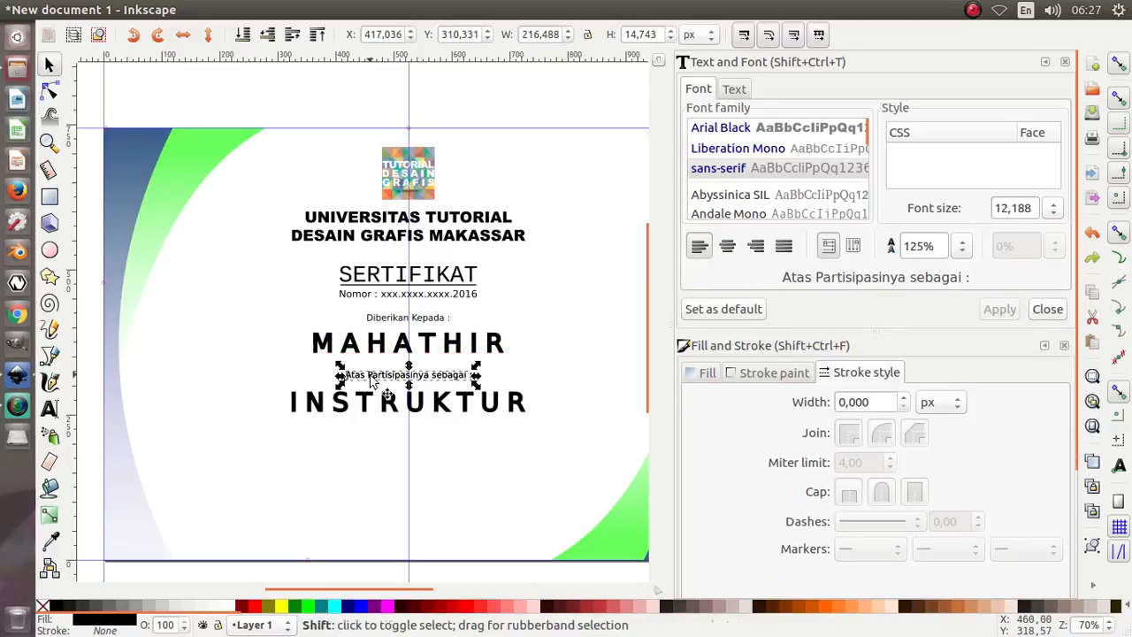
key(shift+Down)
key(shift+Down)
key(shift+Down)
key(shift+Down)
key(shift+Down)
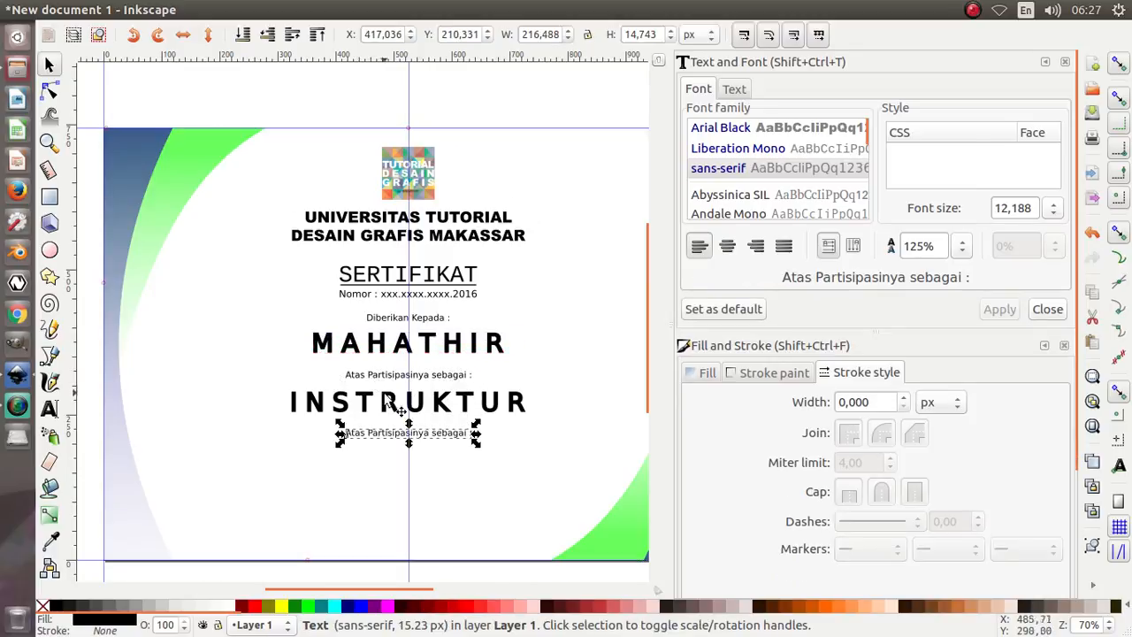
Step: Clear all the text from the duplicated line beneath INSTRUKTUR, keeping its text object open for editing
double_click(381, 434)
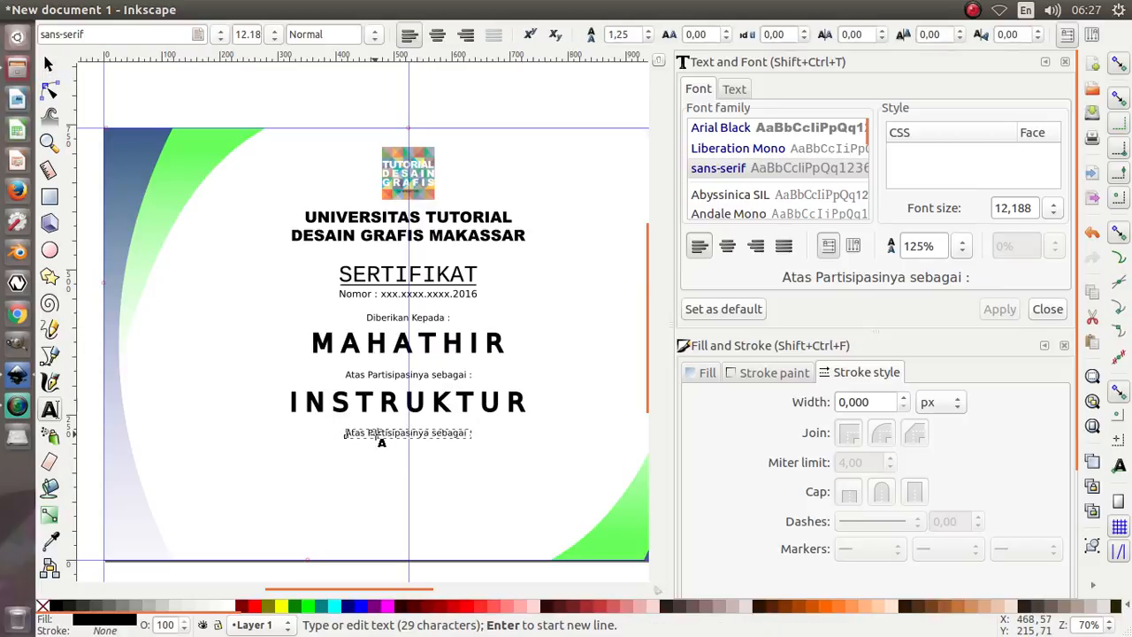
key(ctrl+a)
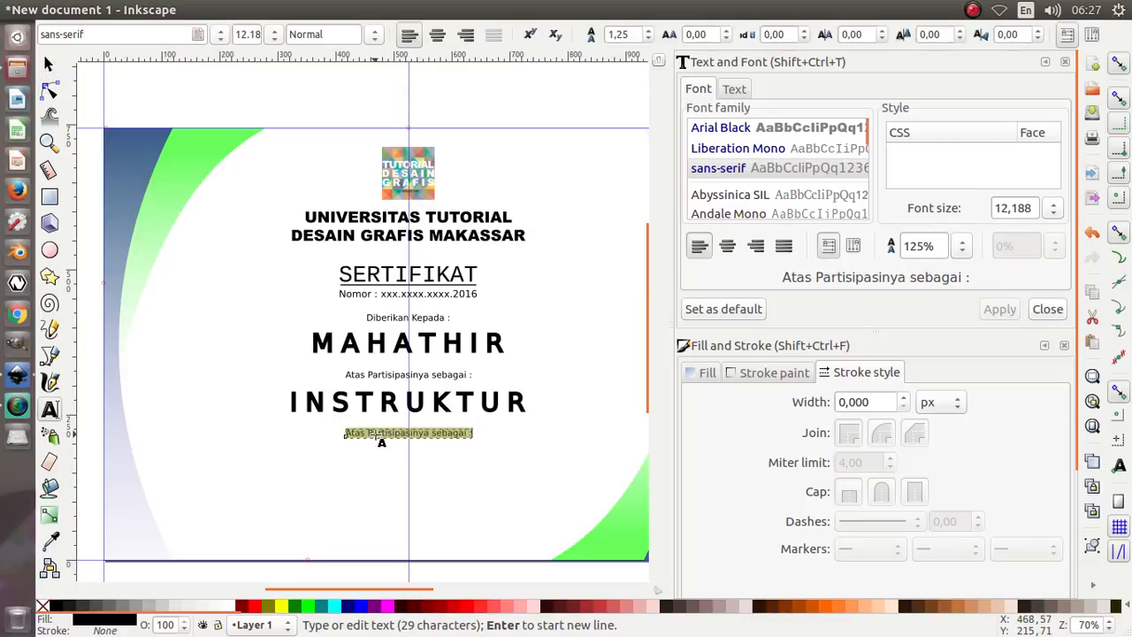
click(375, 434)
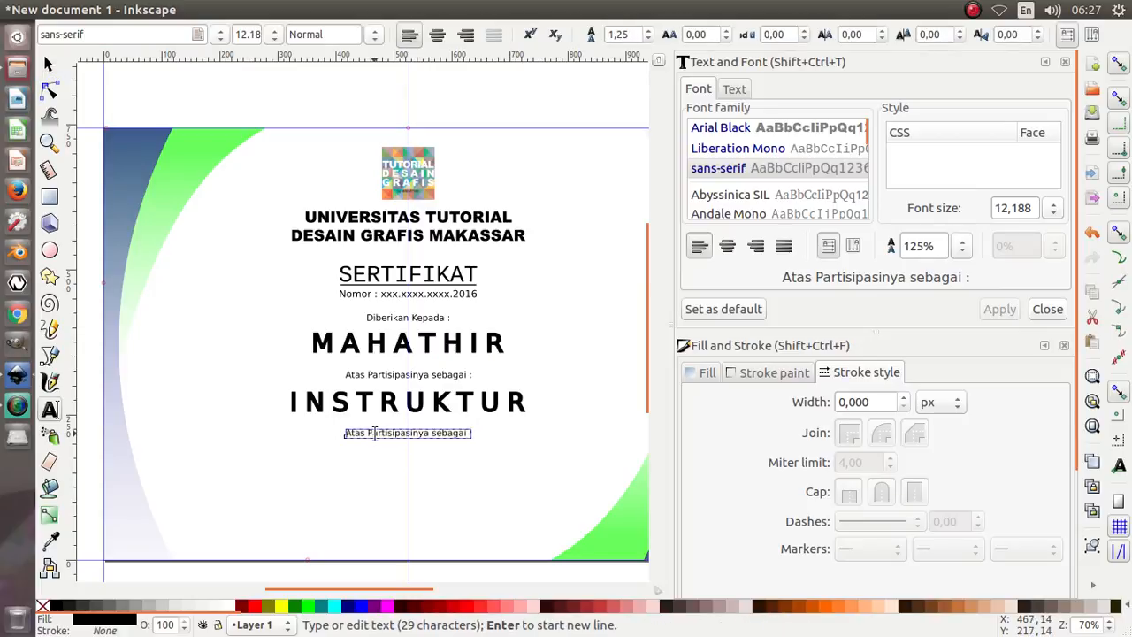
text(pe)
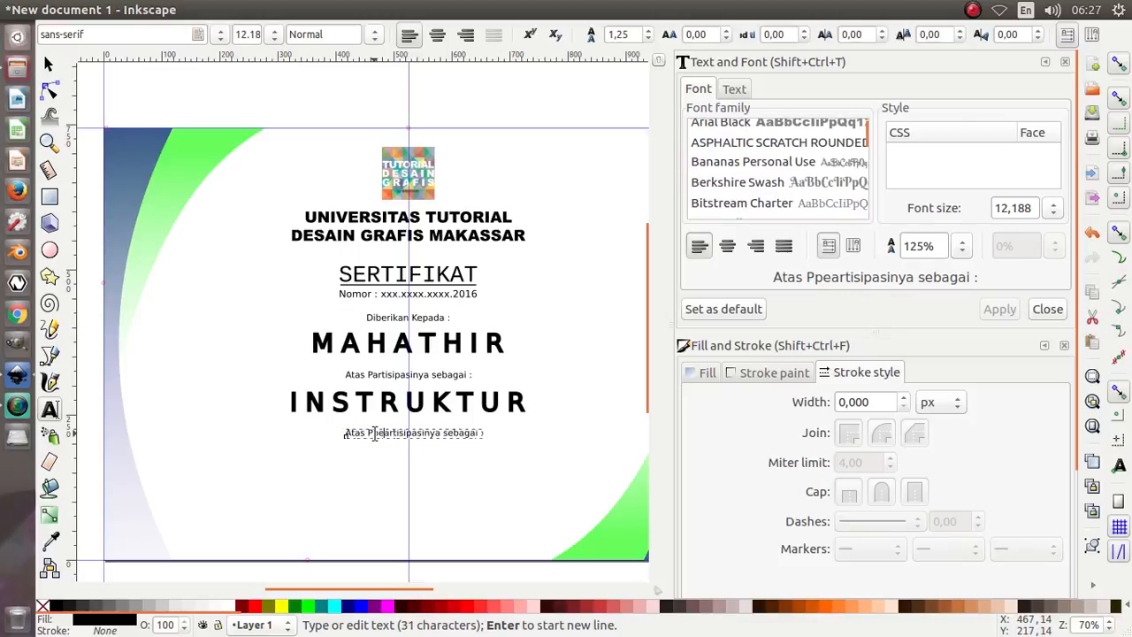
text(pe)
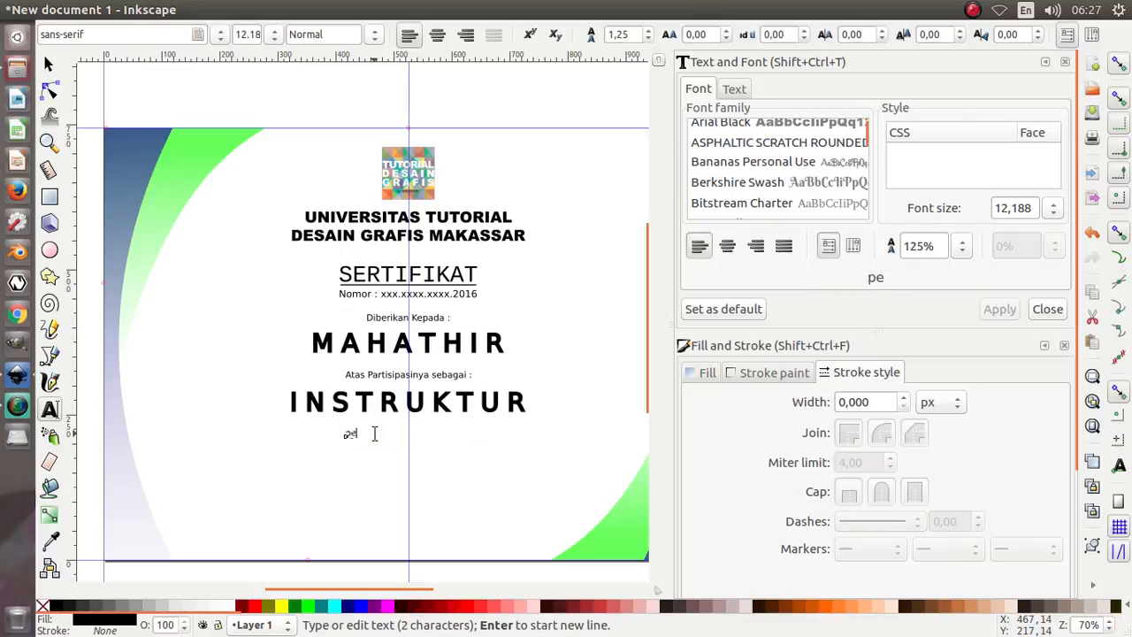
key(BackSpace)
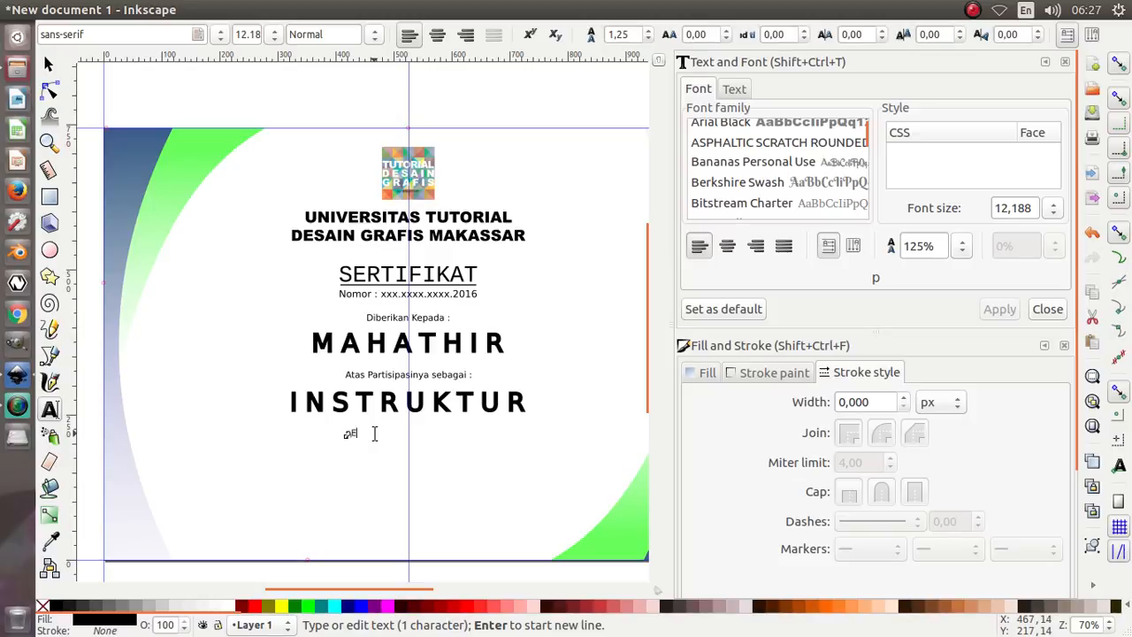
text(E)
key(BackSpace)
key(BackSpace)
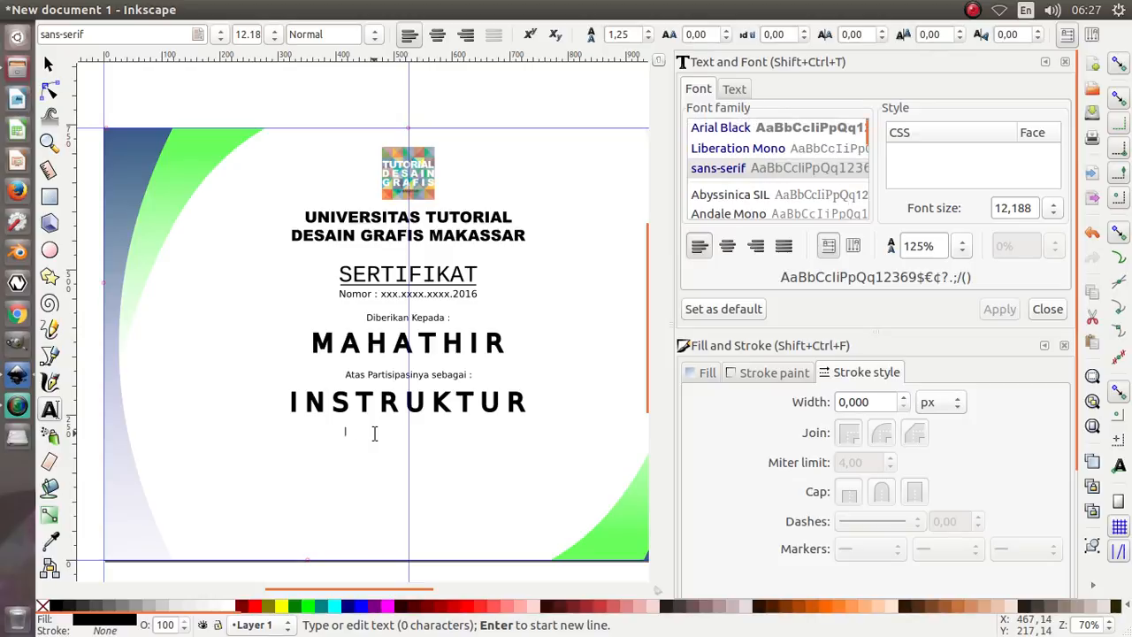
Step: Enter Pelatihan Peningkatan Kualitas Guru se Asia Tenggara in the emptied line beneath INSTRUKTUR
text(Pela)
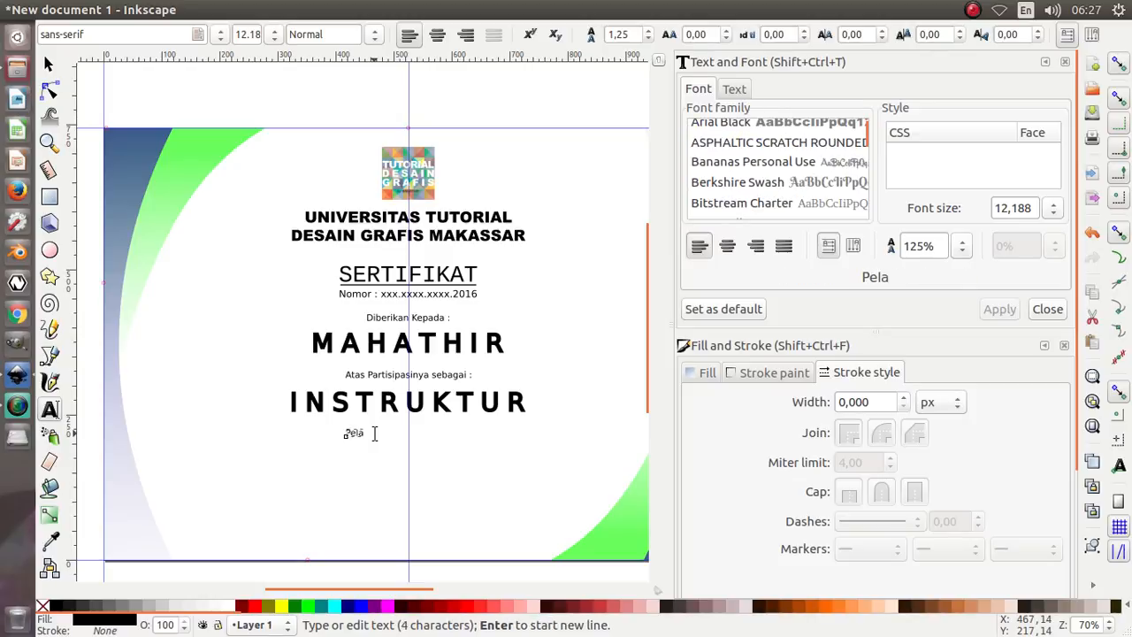
text(tihan)
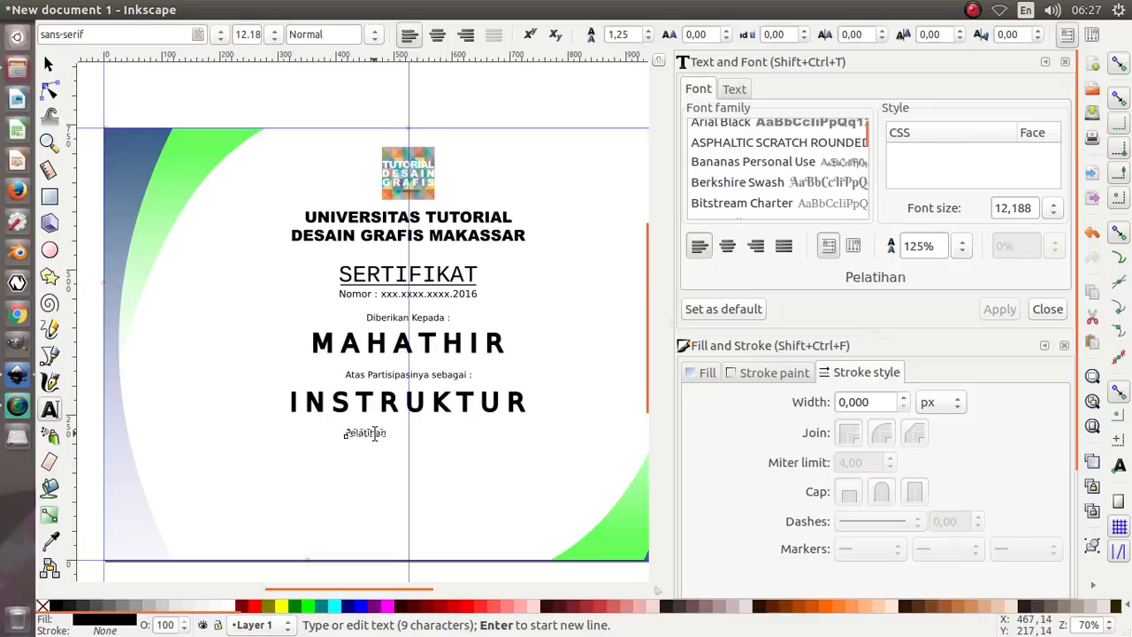
text( Pe)
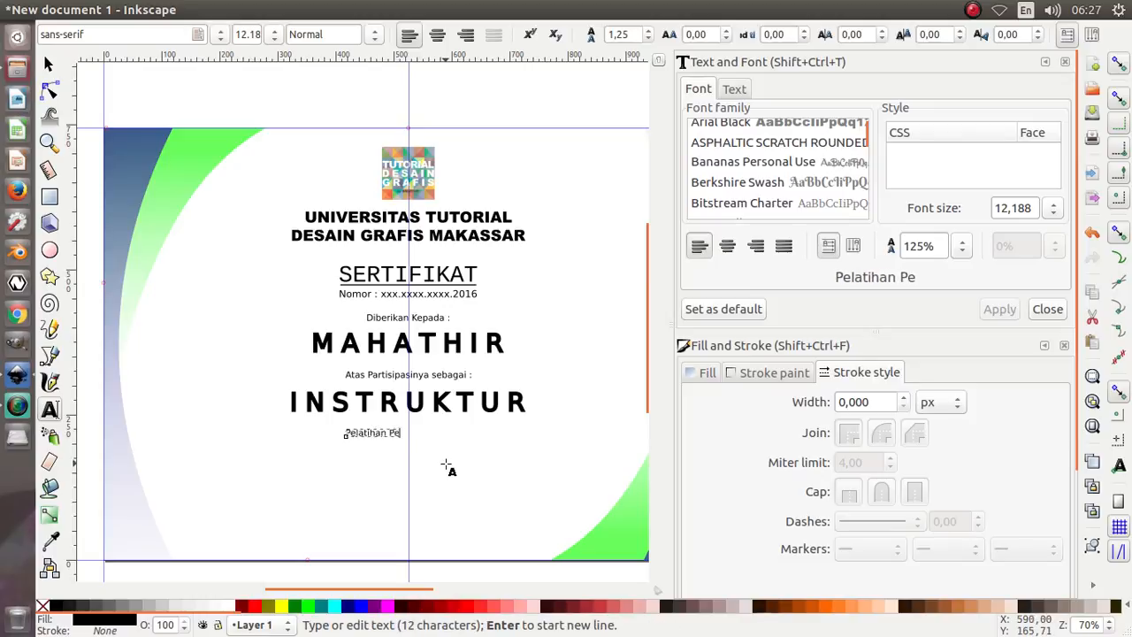
text(ningkatan )
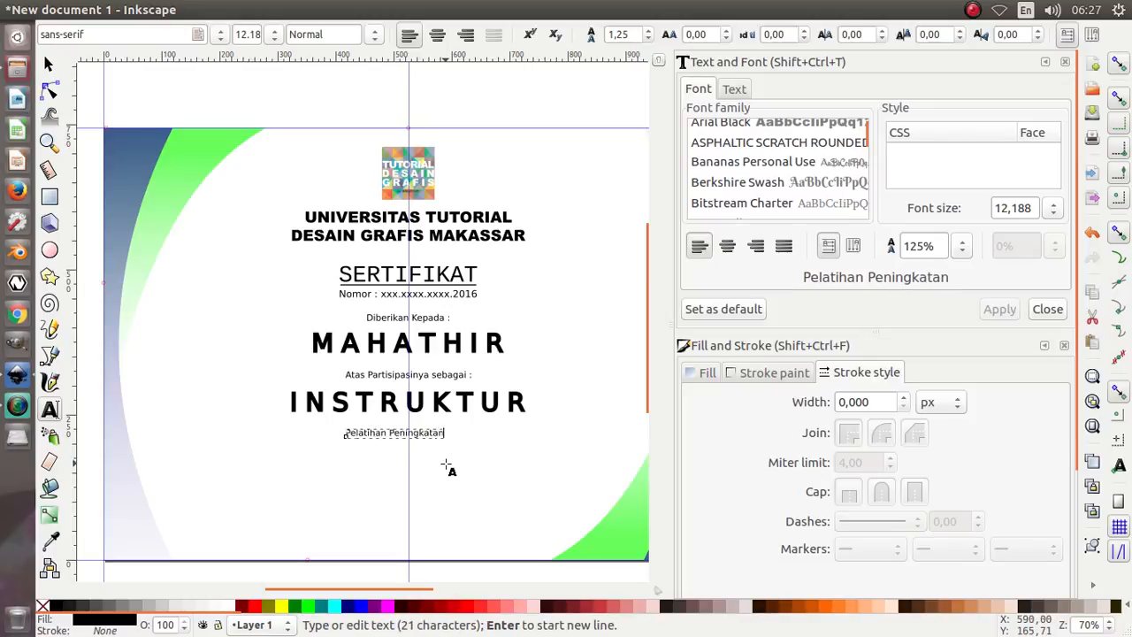
text(K)
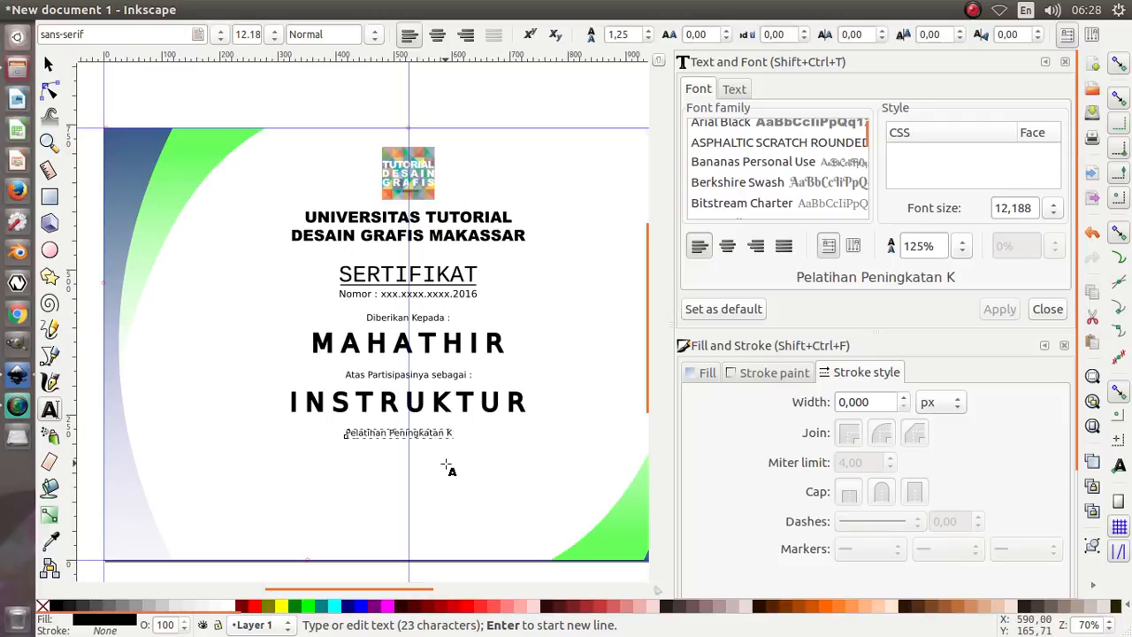
text(ualitas)
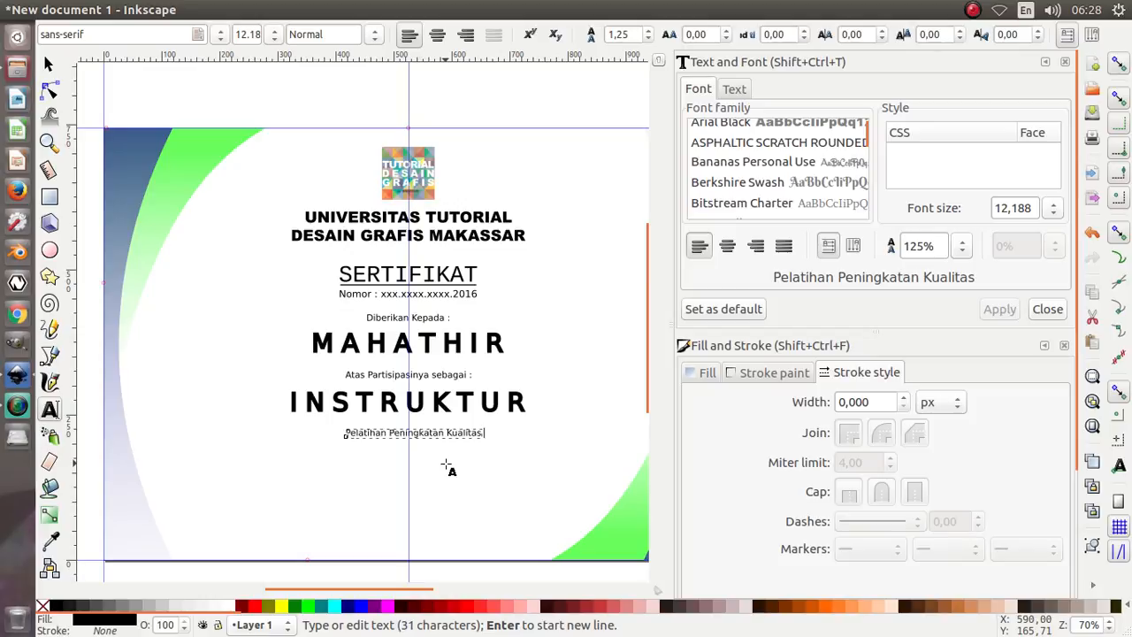
text( Guru)
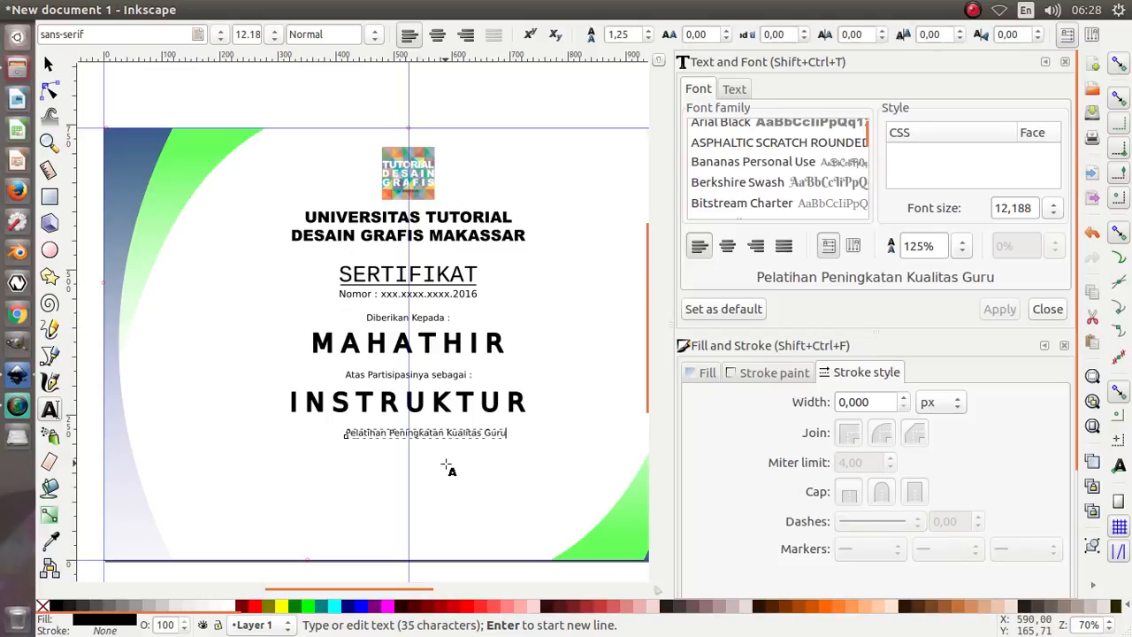
text( se )
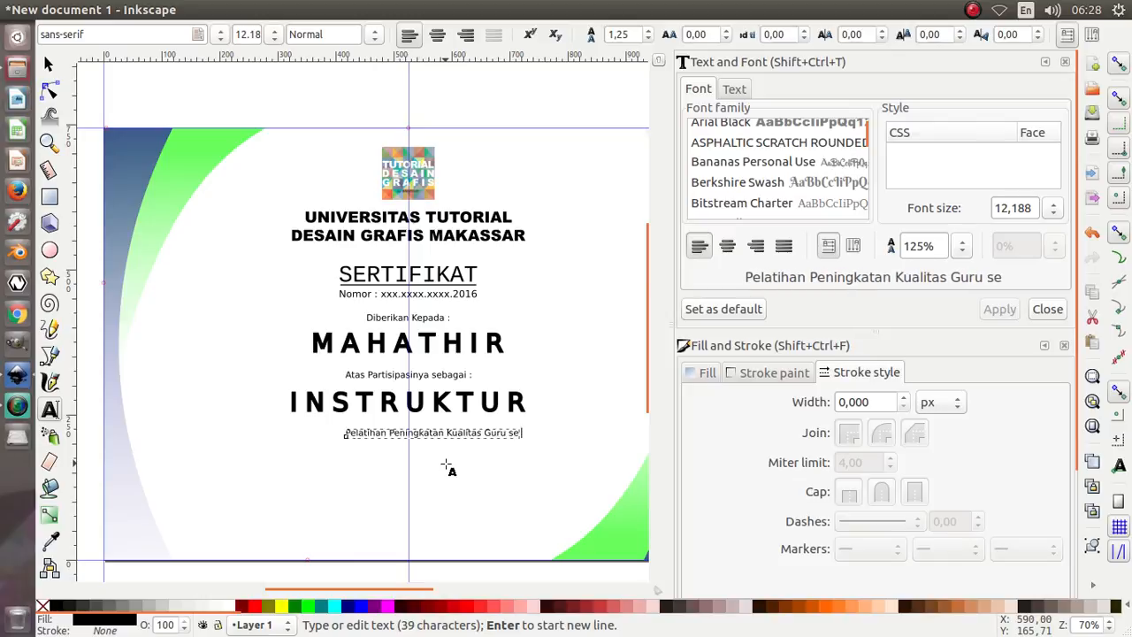
text(Asia Te)
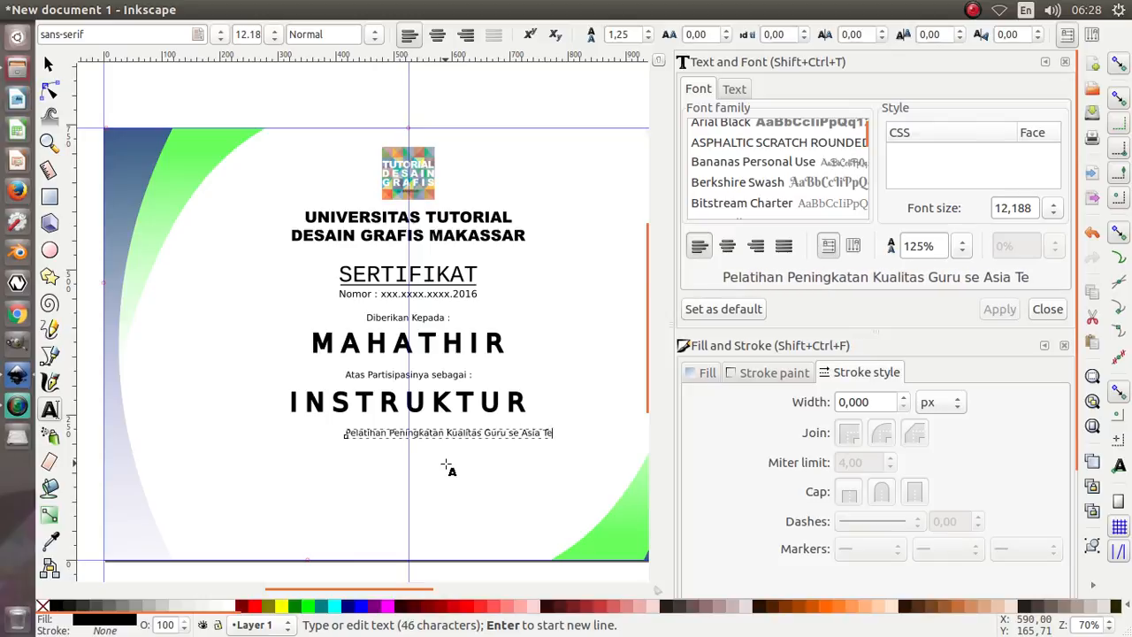
text(nggara)
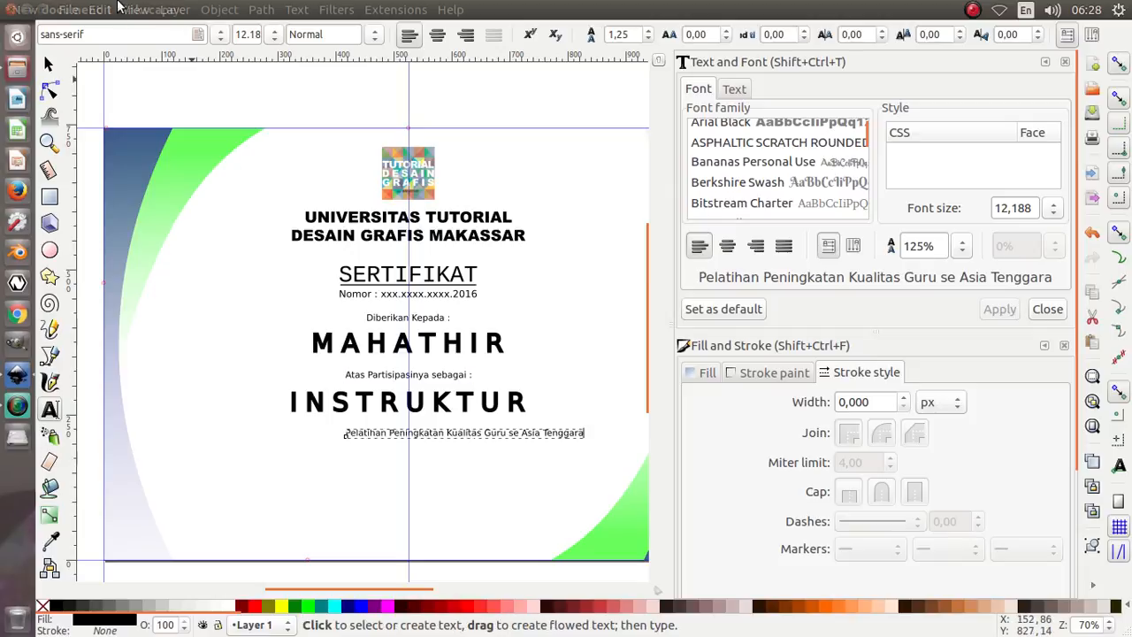
Step: Enlarge the Pelatihan Peningkatan line to about 518 px wide and centre it on the vertical guide just beneath INSTRUKTUR
click(49, 63)
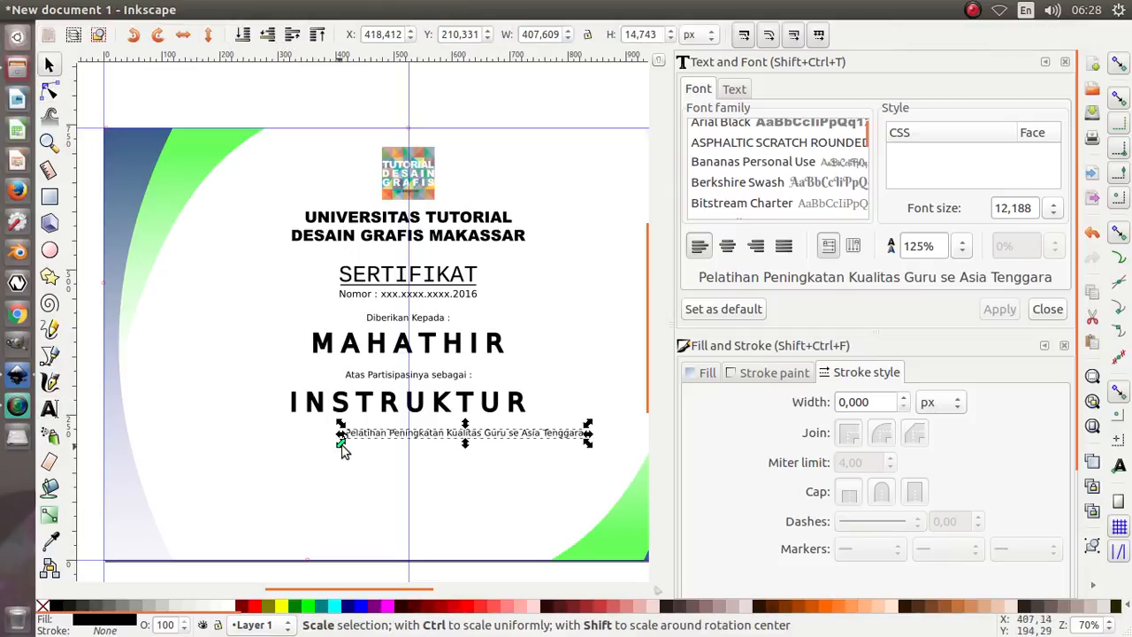
drag(341, 445, 279, 467)
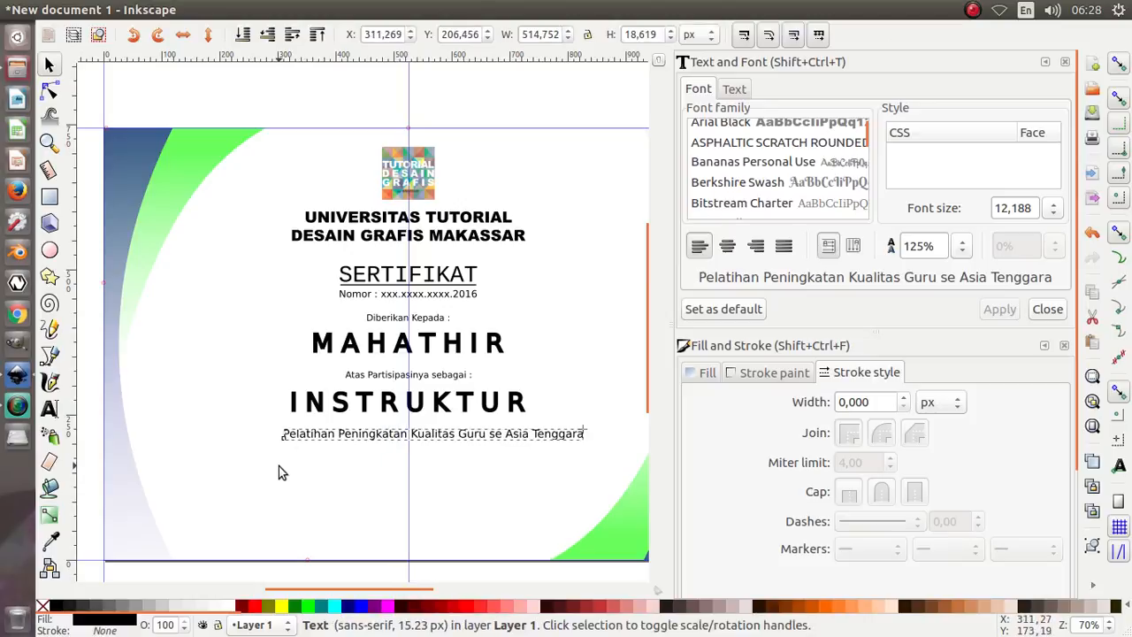
drag(445, 442, 427, 435)
key(Left)
key(Left)
key(Left)
key(Left)
key(Left)
key(Left)
key(Left)
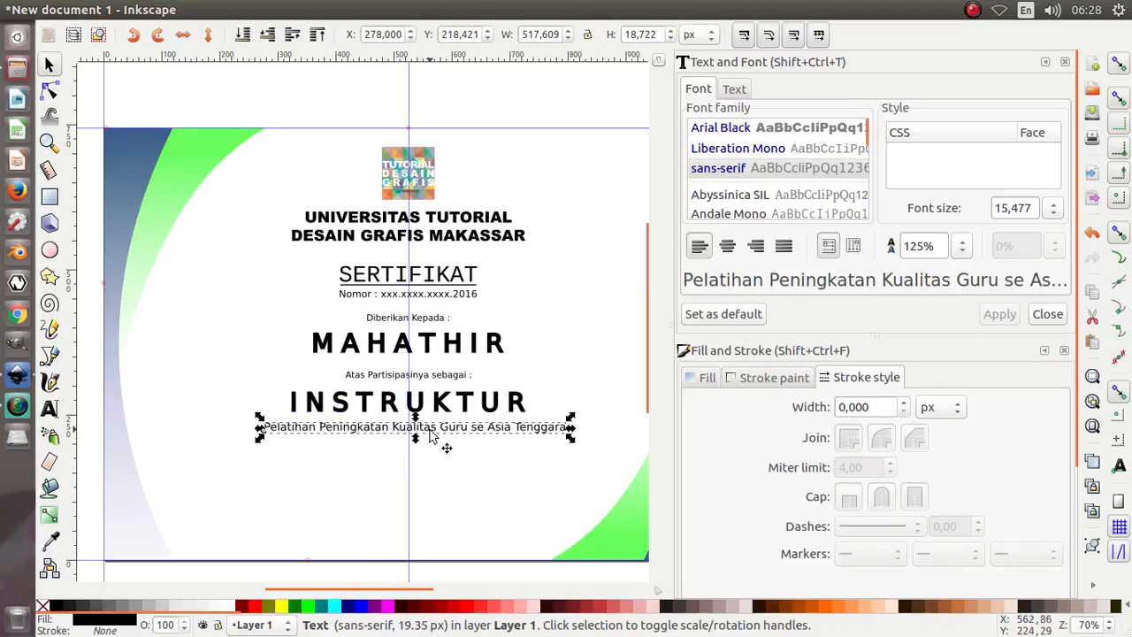
key(Down)
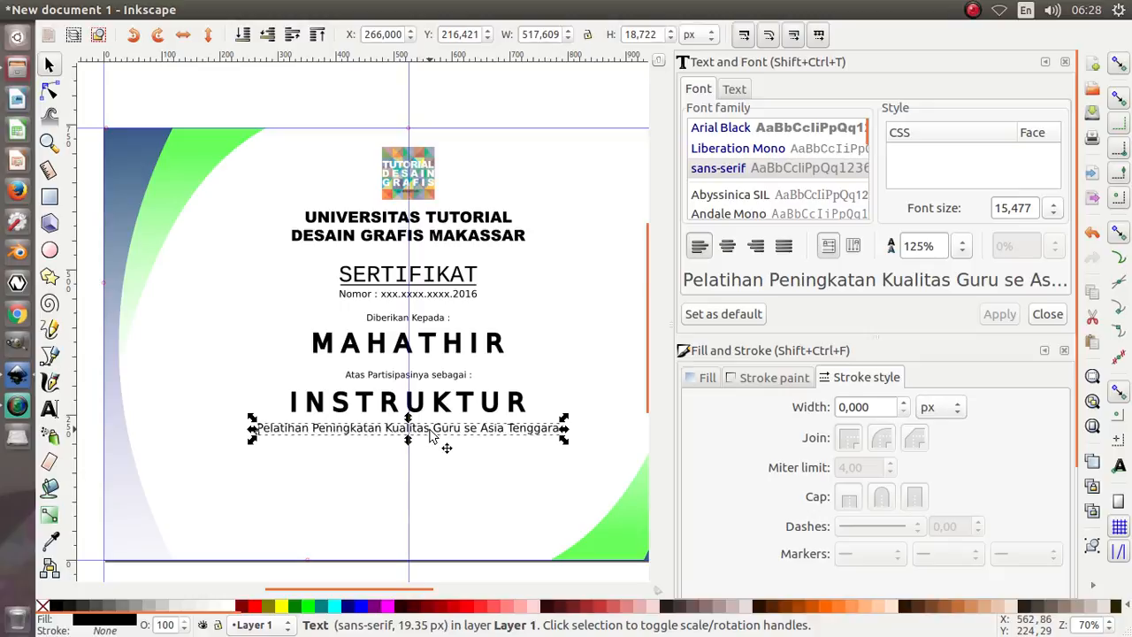
key(Right)
Step: Duplicate the Pelatihan Peningkatan line and lower the copy 28 px directly beneath the original
key(Down)
key(Down)
key(Down)
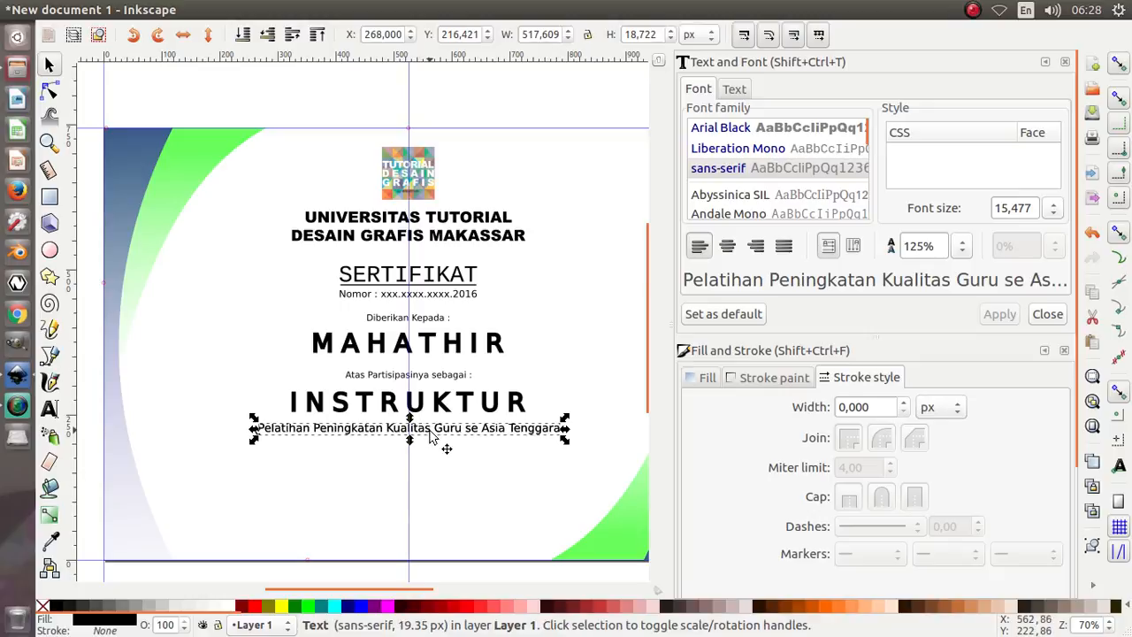
key(Down)
key(Down)
key(Down)
key(Down)
key(Down)
key(Down)
key(Down)
key(Down)
key(Down)
key(Down)
key(Down)
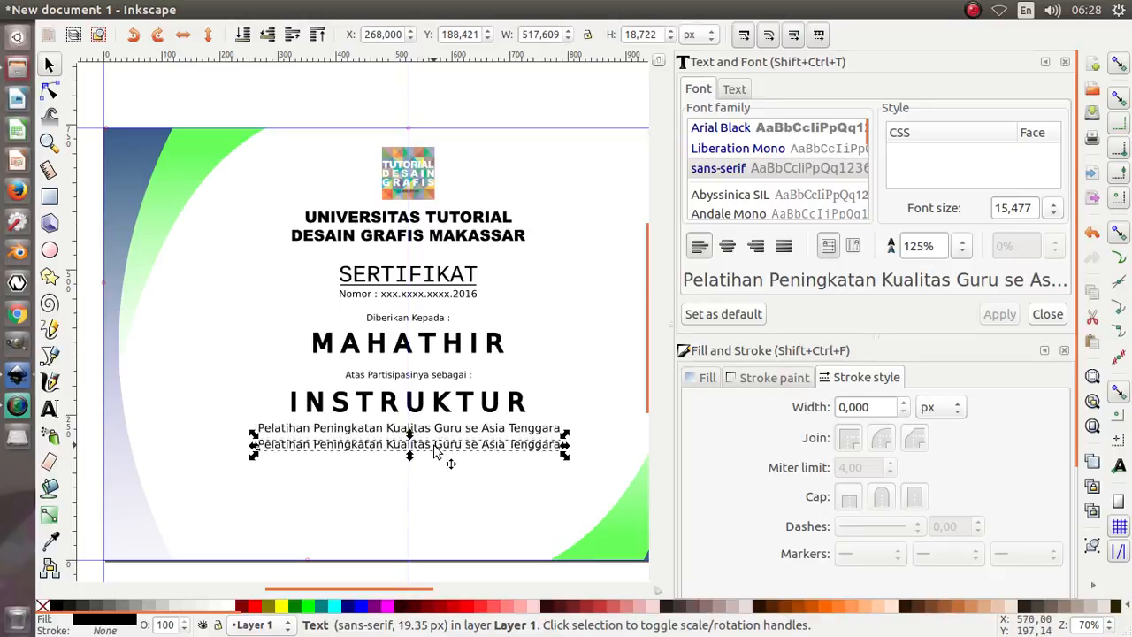
Step: Replace the lower copy of the Pelatihan Peningkatan line with the text Di Aula Hotel Clarion Makassar
double_click(434, 452)
key(ctrl+a)
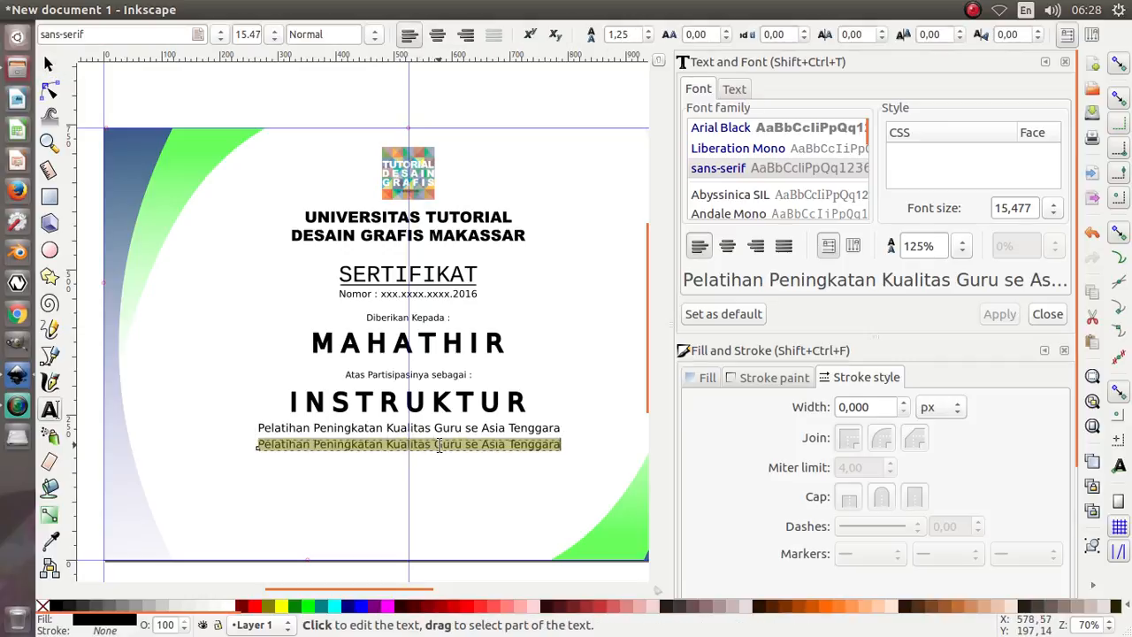
text(Di)
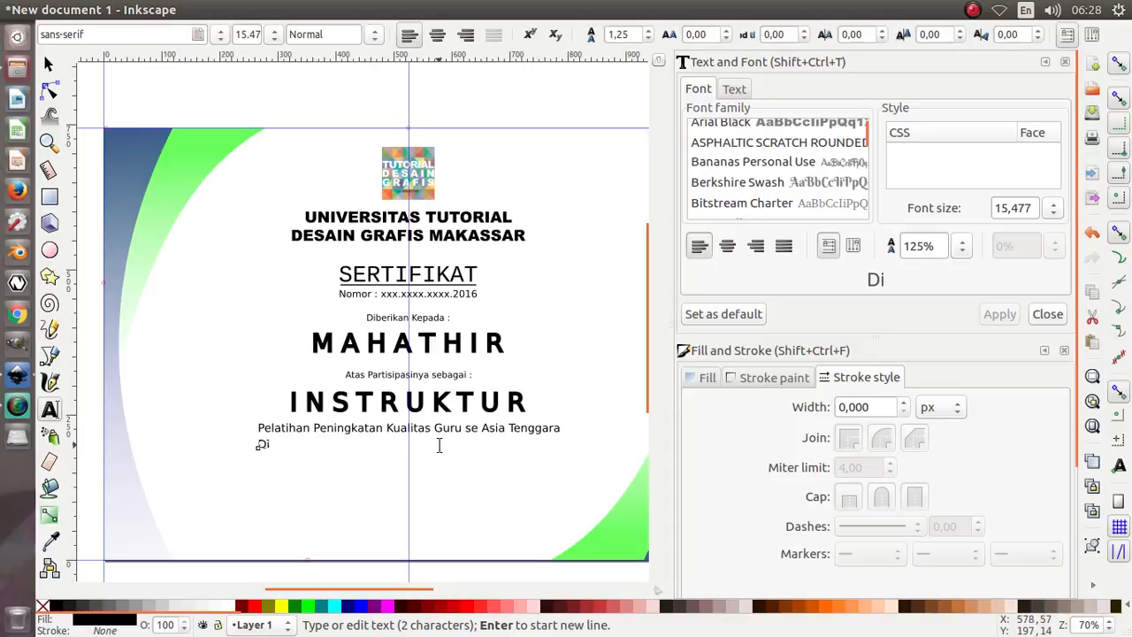
text( h)
key(BackSpace)
text(Hotel )
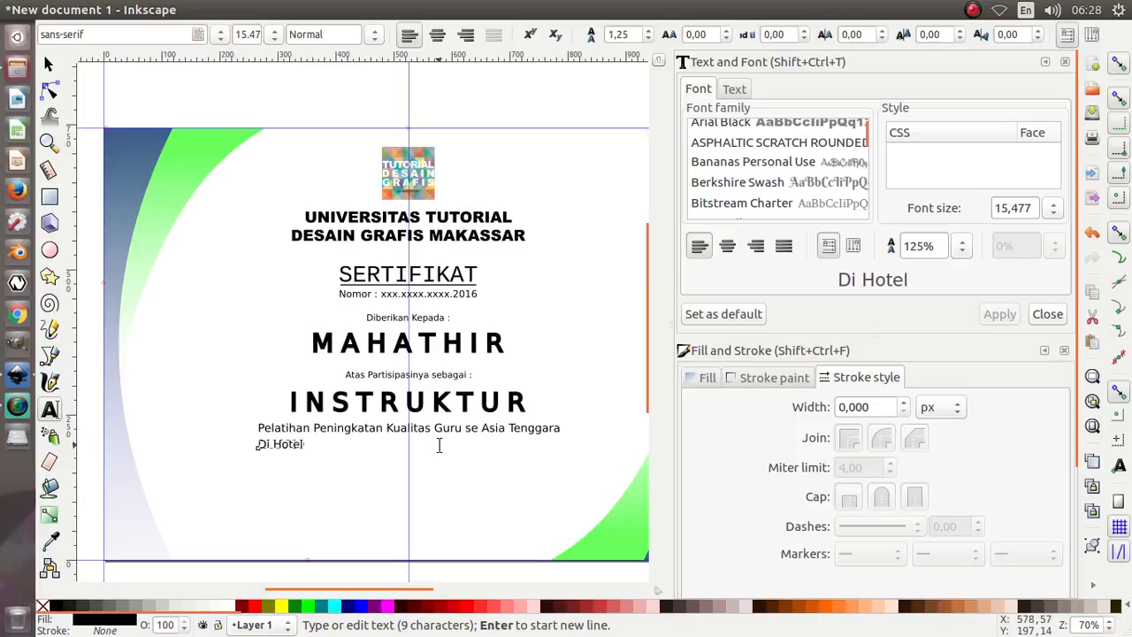
text(Clario)
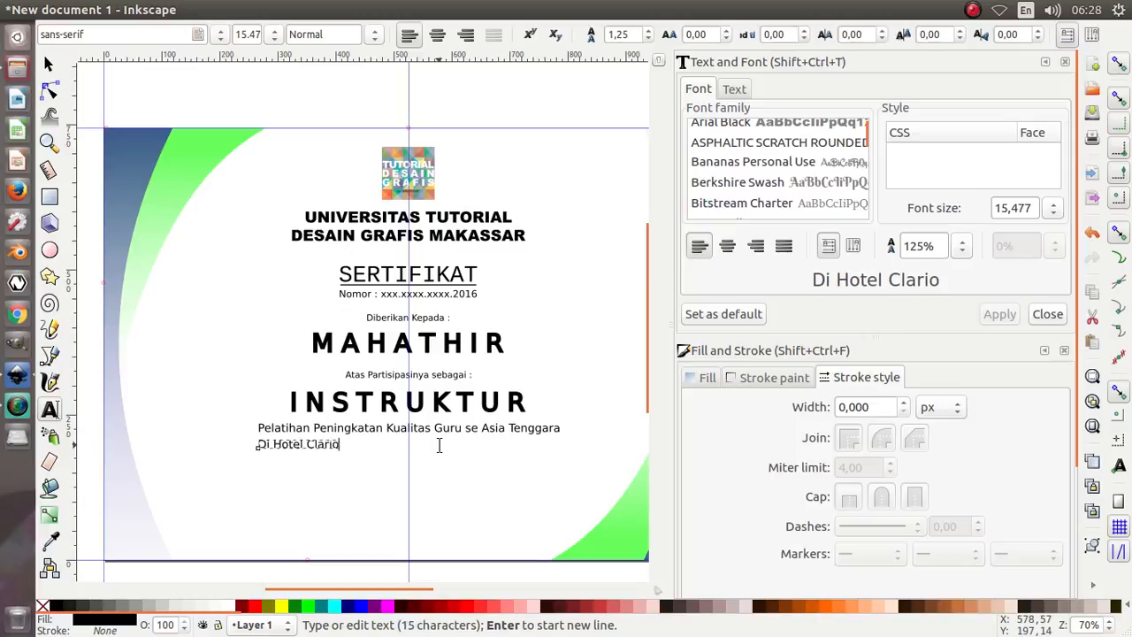
text(n Maka)
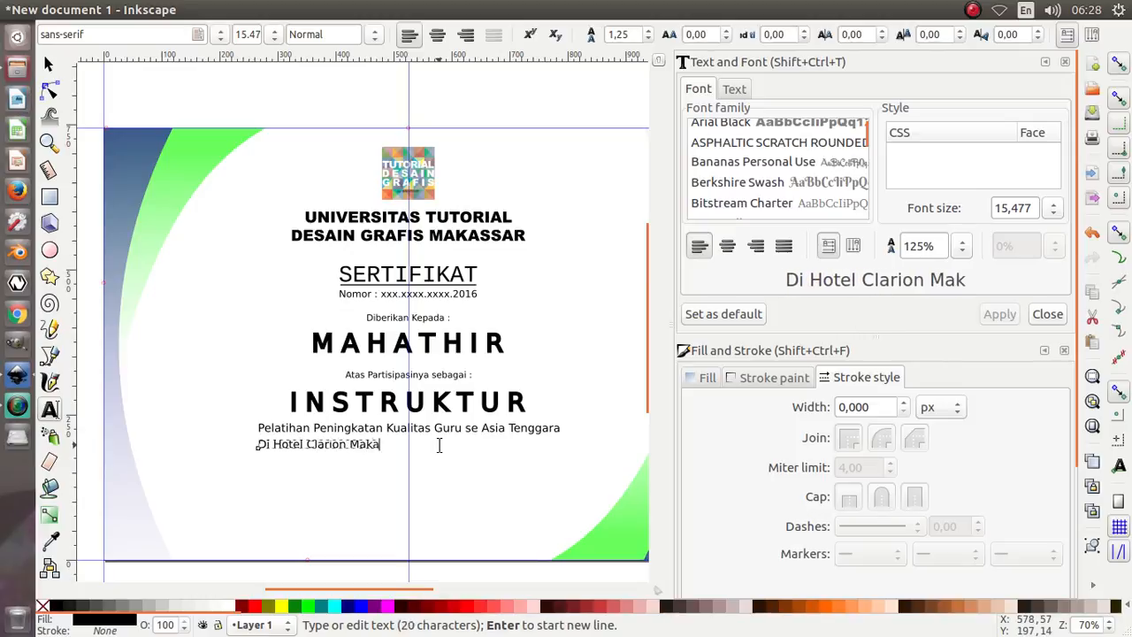
text(ssar)
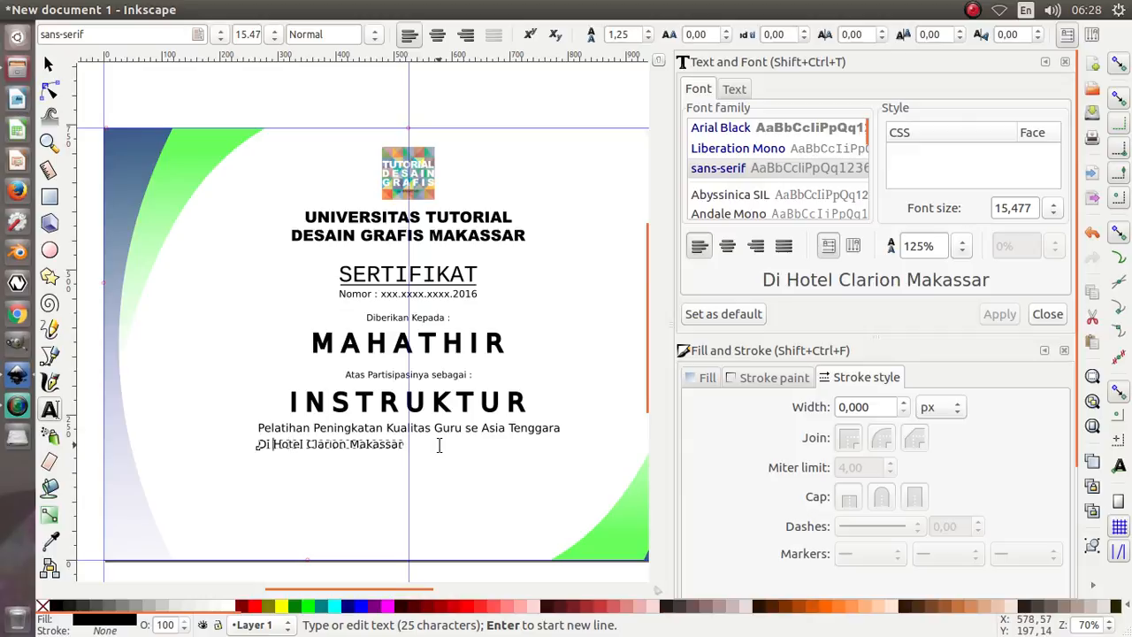
text(Aula)
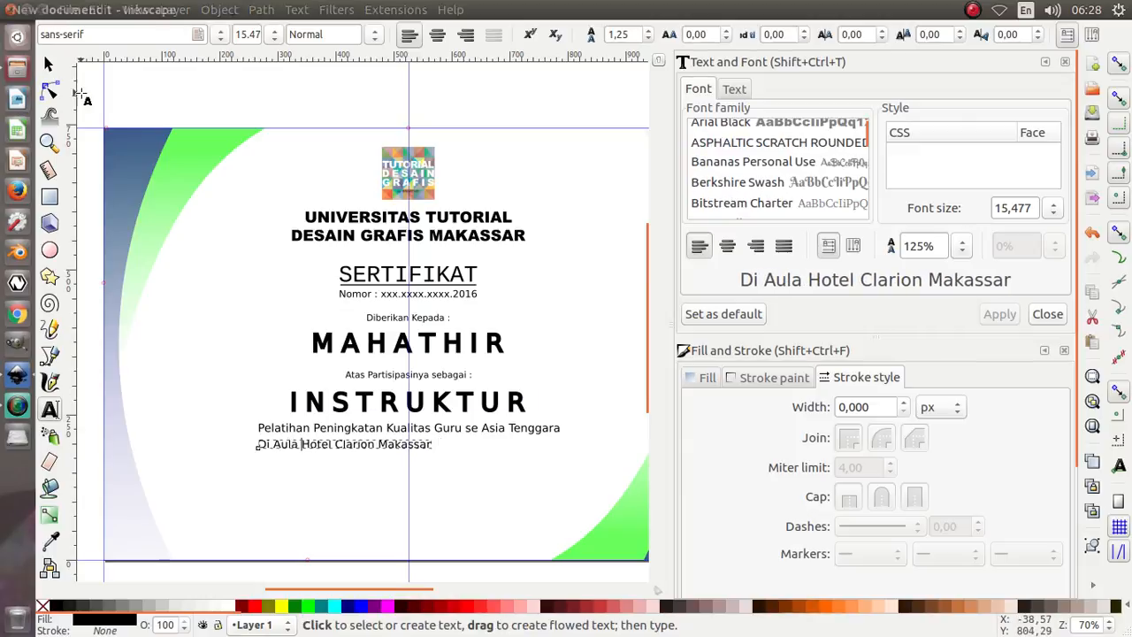
Step: Shift the Di Aula Hotel Clarion Makassar line horizontally to X 378 px so it is centred on the vertical guide
click(48, 66)
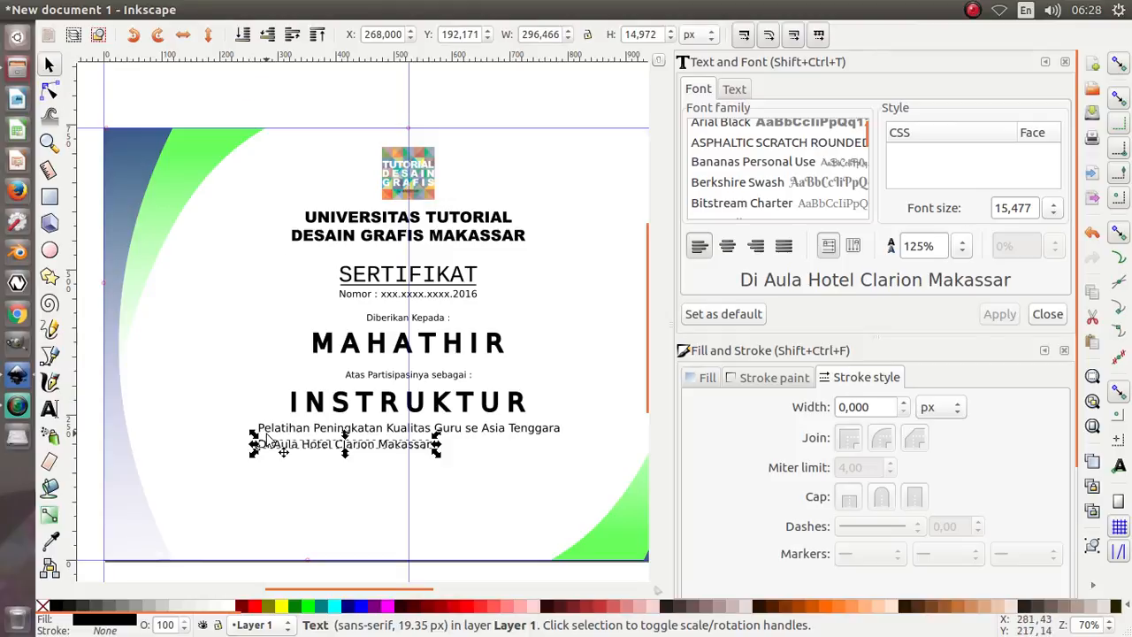
drag(263, 442, 276, 444)
key(Right)
key(Right)
key(Right)
key(Right)
key(Right)
key(Right)
key(Right)
key(Right)
key(Right)
key(Right)
key(Right)
key(Right)
key(Right)
key(Right)
key(Right)
key(Right)
key(Right)
key(Right)
key(Right)
key(Right)
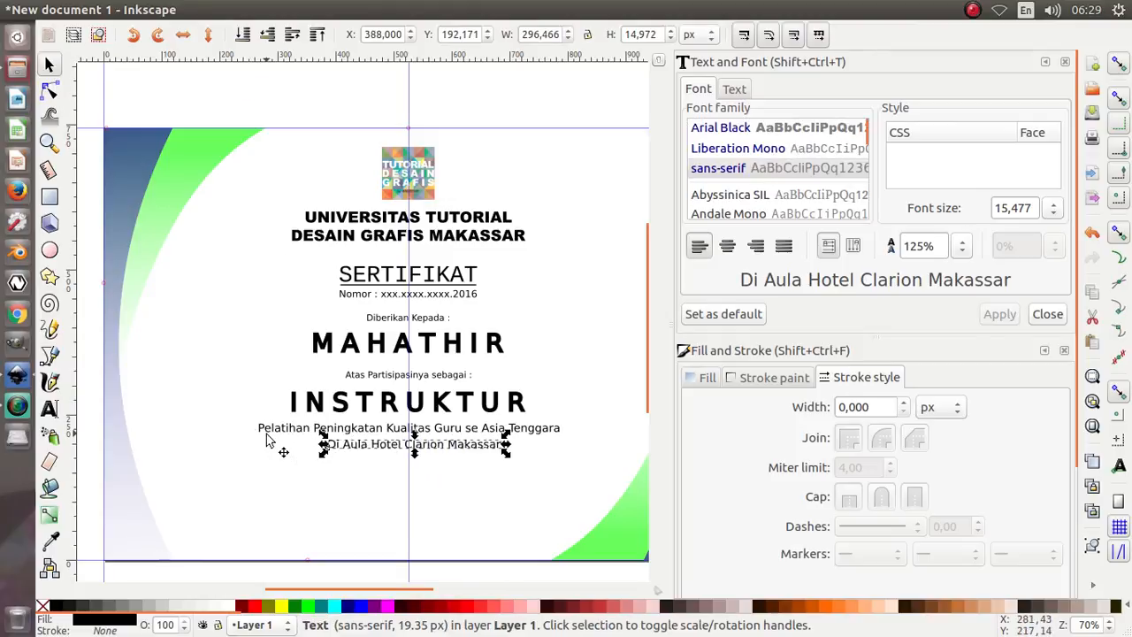
key(Left)
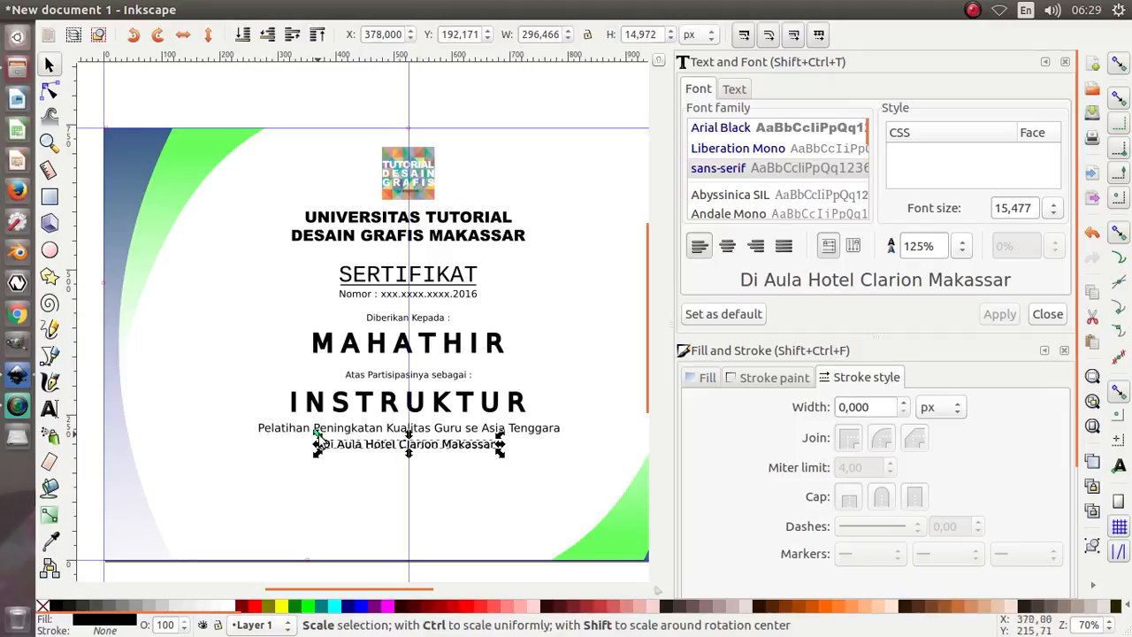
Step: Duplicate the Di Aula Hotel line and lower the copy about 30 px directly beneath the original
key(ctrl+d)
key(Down)
key(Down)
key(Down)
key(Down)
key(Down)
key(Down)
key(Down)
key(Down)
key(Down)
key(Down)
key(Down)
key(Down)
key(Down)
key(Down)
key(Down)
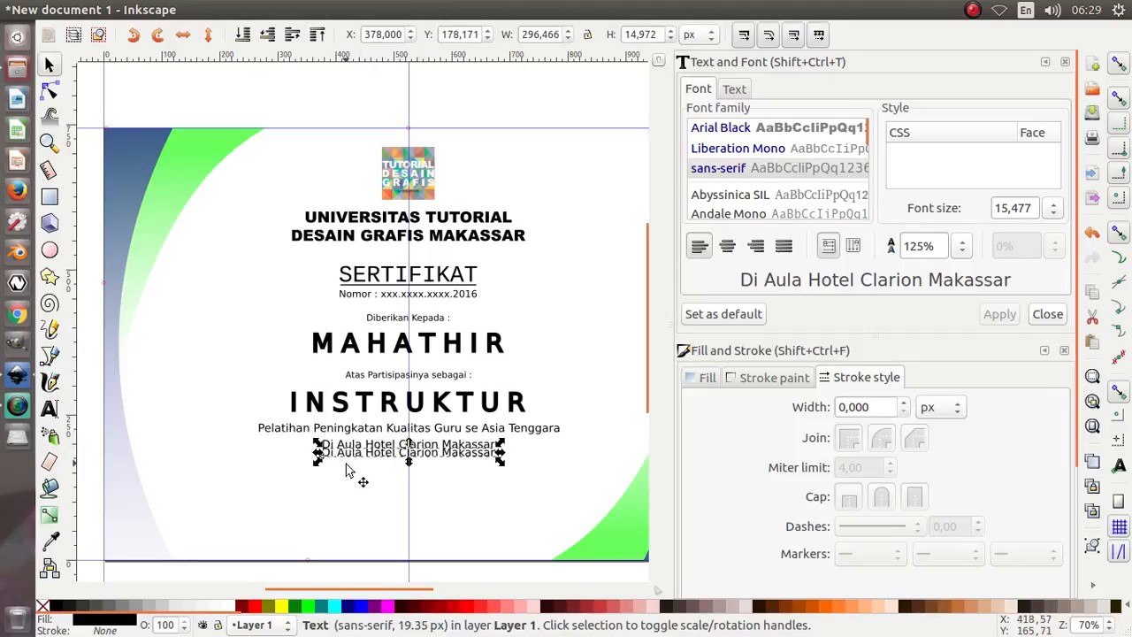
Step: Replace the text of the lower Di Aula Hotel copy with Tanggal 2 September 2016
double_click(368, 463)
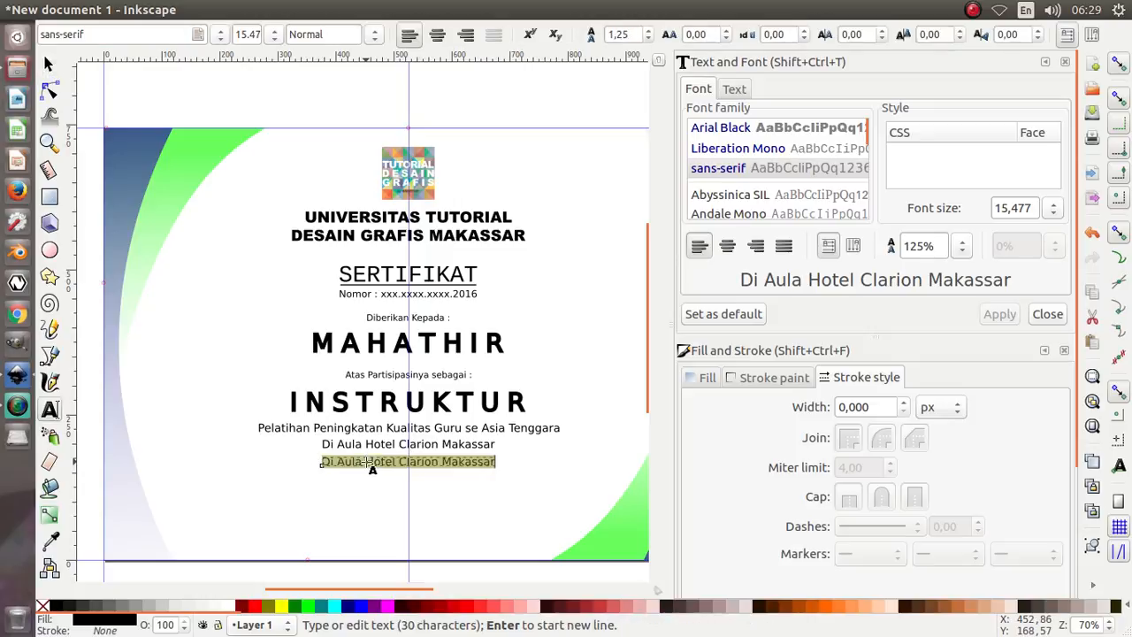
text(Tanggal)
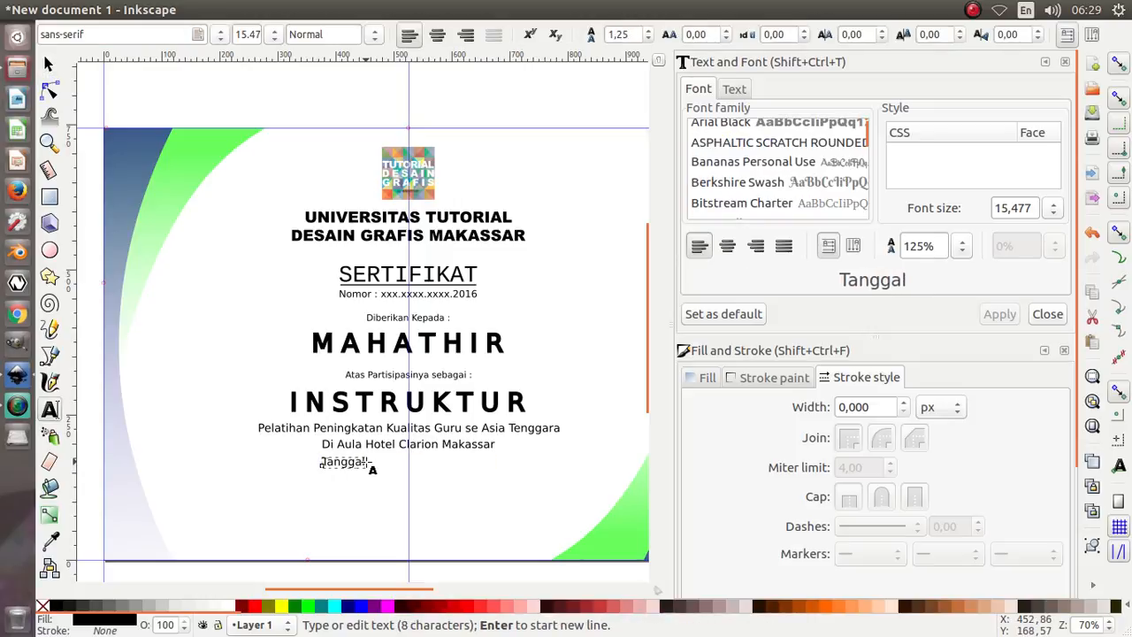
text( 31)
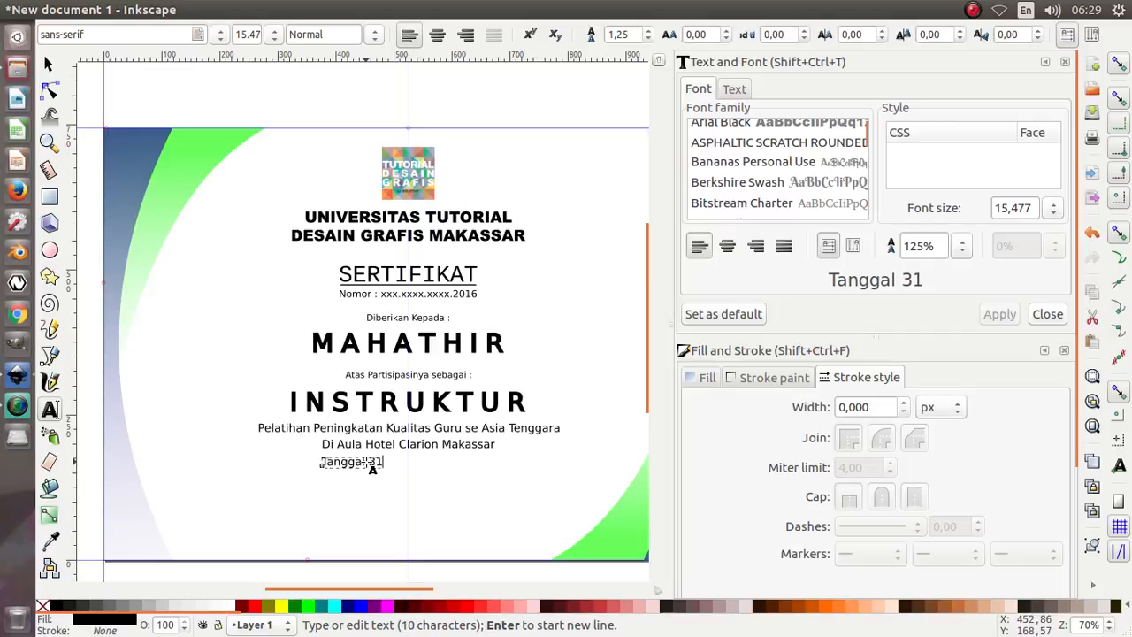
text( Agusr)
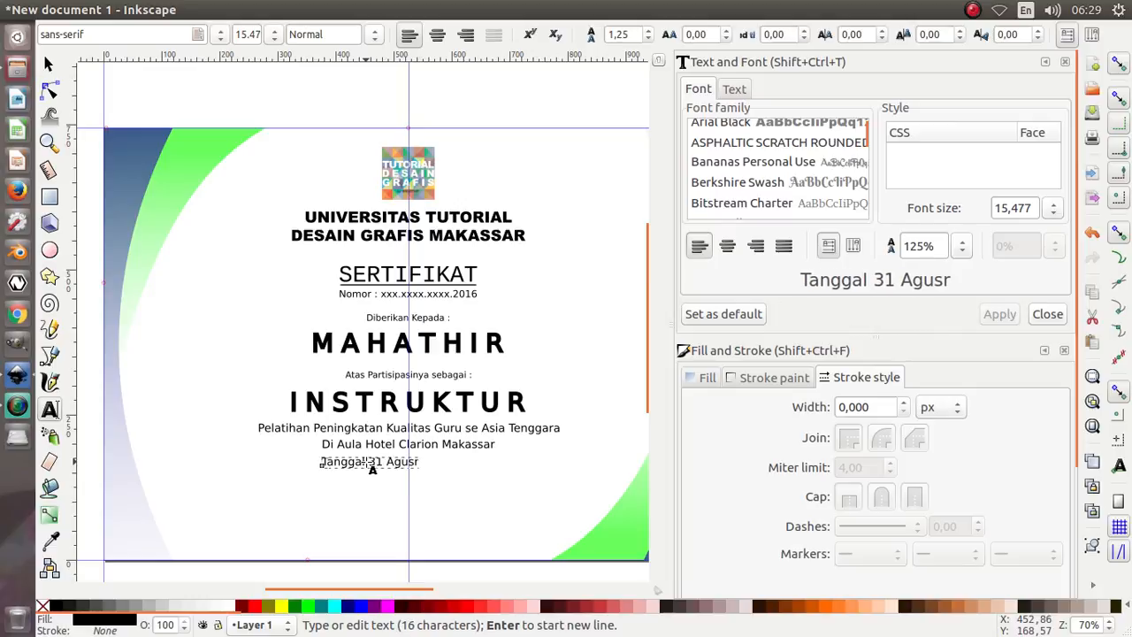
key(BackSpace)
key(BackSpace)
key(BackSpace)
key(BackSpace)
key(BackSpace)
key(BackSpace)
key(BackSpace)
key(BackSpace)
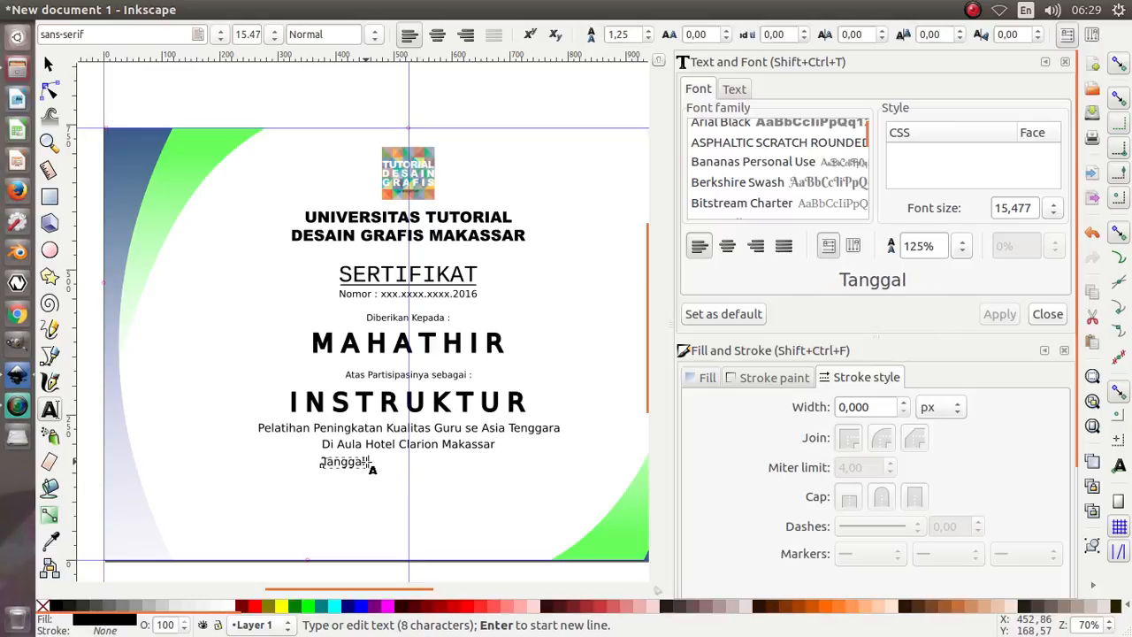
text(2 Se)
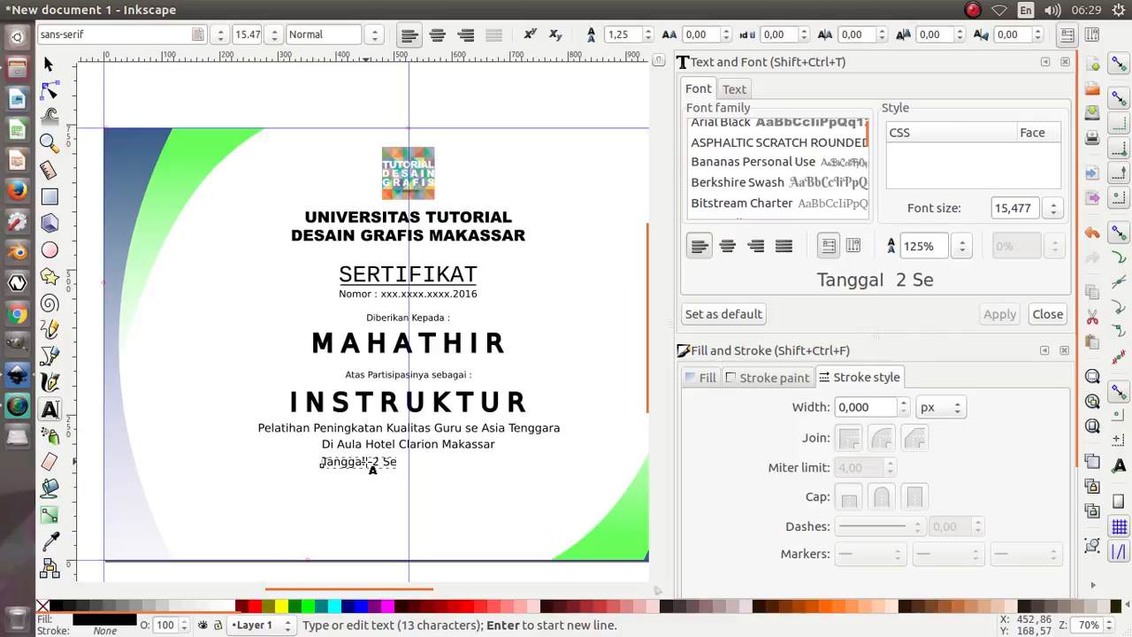
text(ptember 2016)
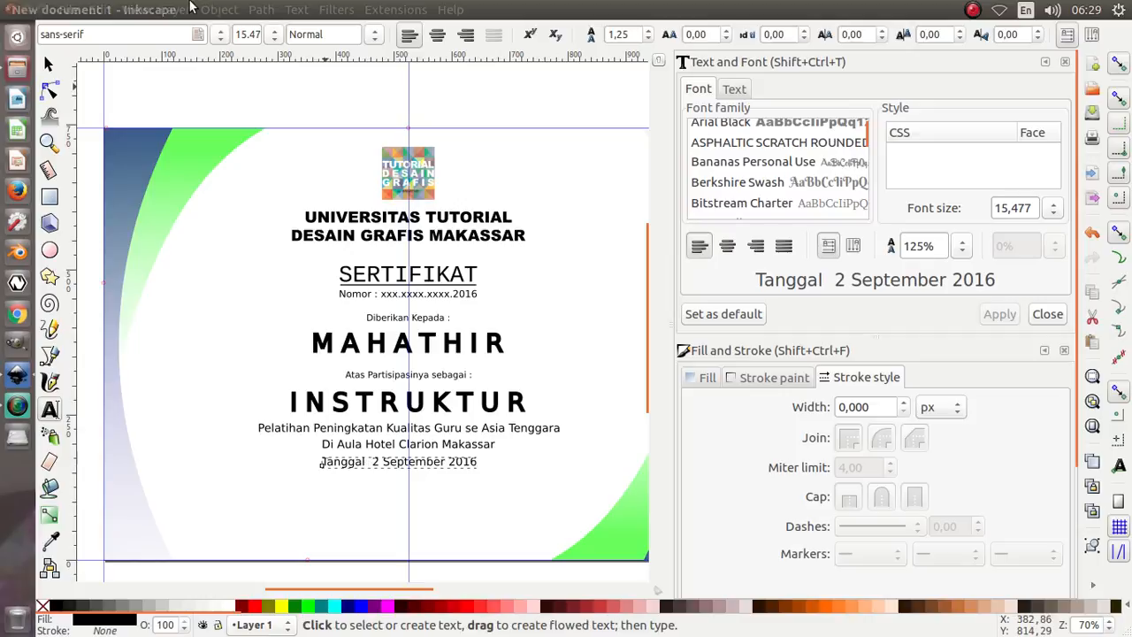
Step: Shift the Tanggal 2 September 2016 line 16 px to the right to centre it on the vertical guide
click(49, 64)
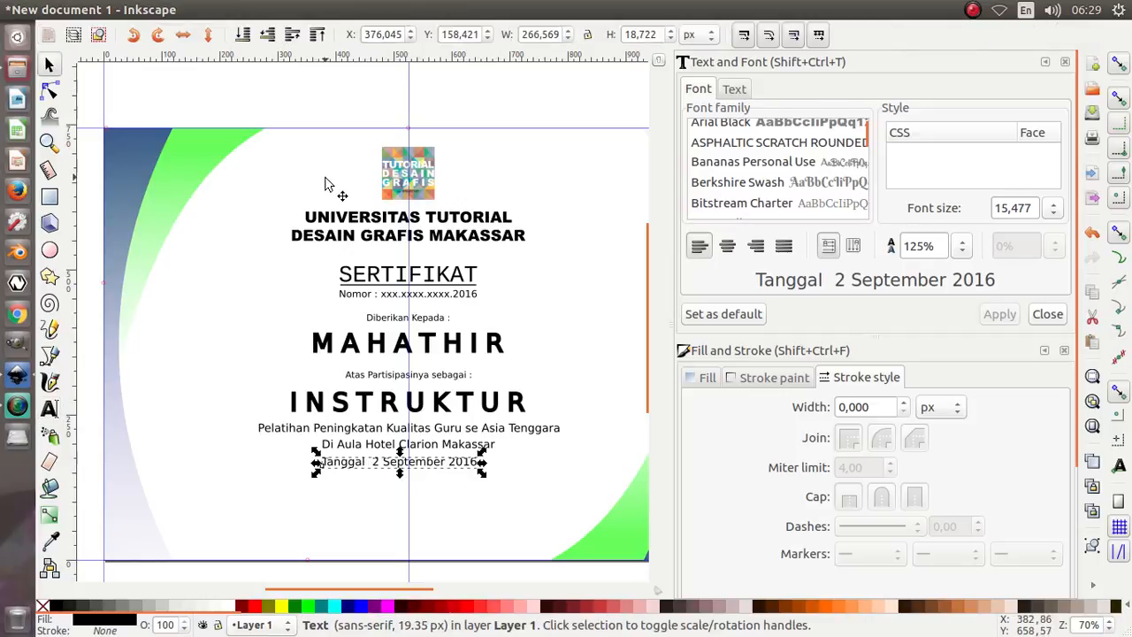
key(Right)
key(Right)
key(Right)
key(Right)
key(Right)
key(Right)
key(Right)
key(Right)
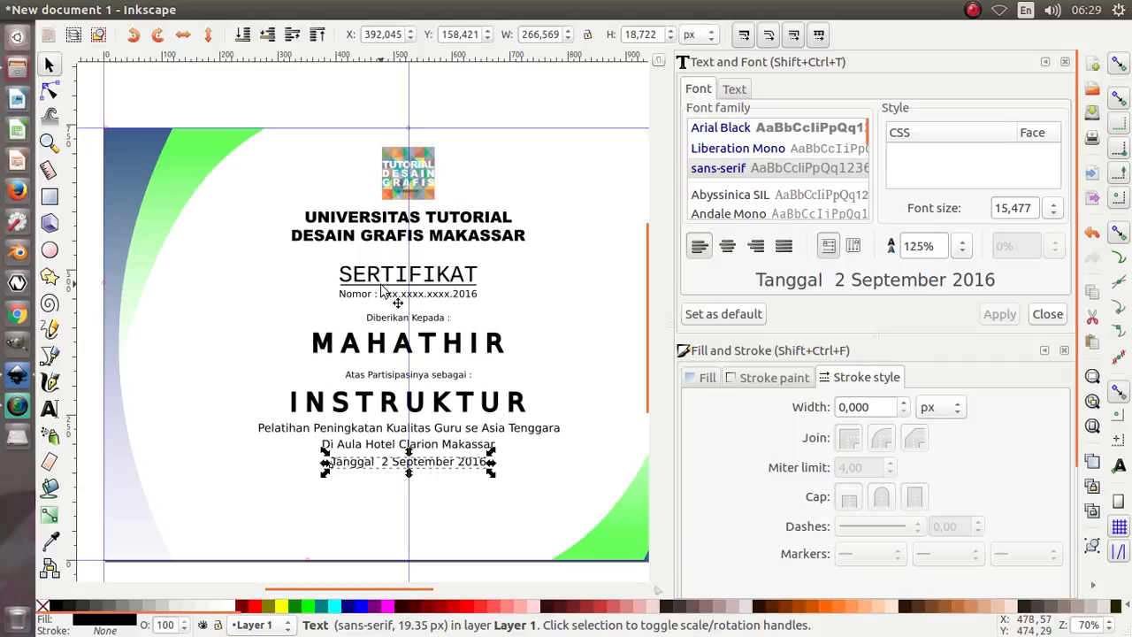
Step: Duplicate the Tanggal line and place the copy slightly lower and right of the original, at about X 572 px, Y 140 px
click(383, 292)
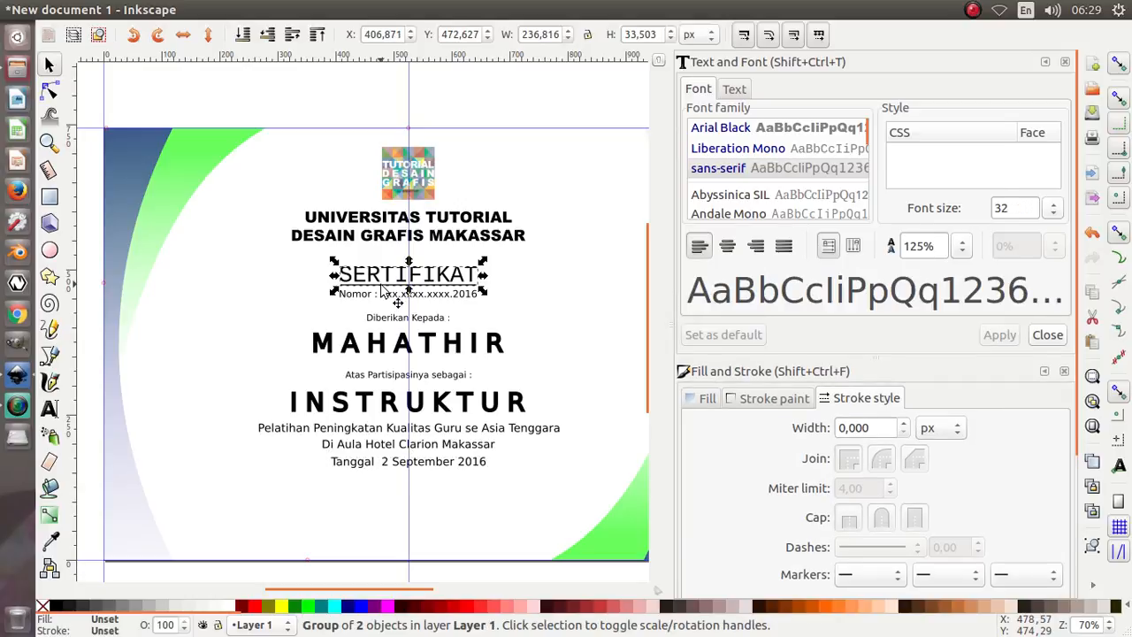
click(423, 467)
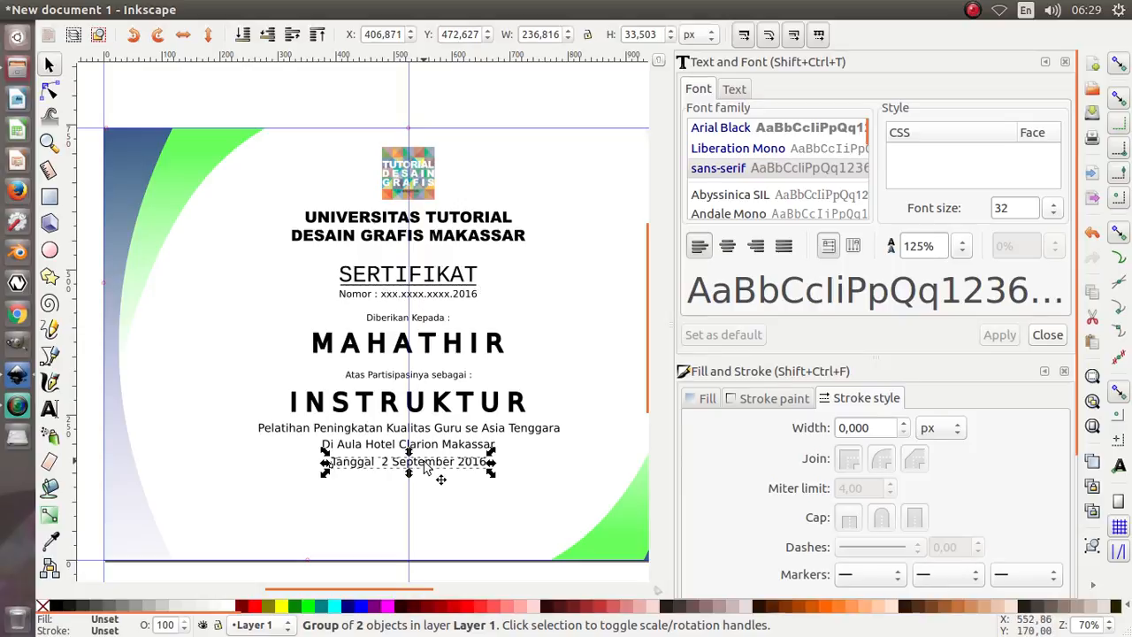
drag(434, 475, 504, 479)
scroll(261, 404, down, 2)
scroll(472, 456, up, 2)
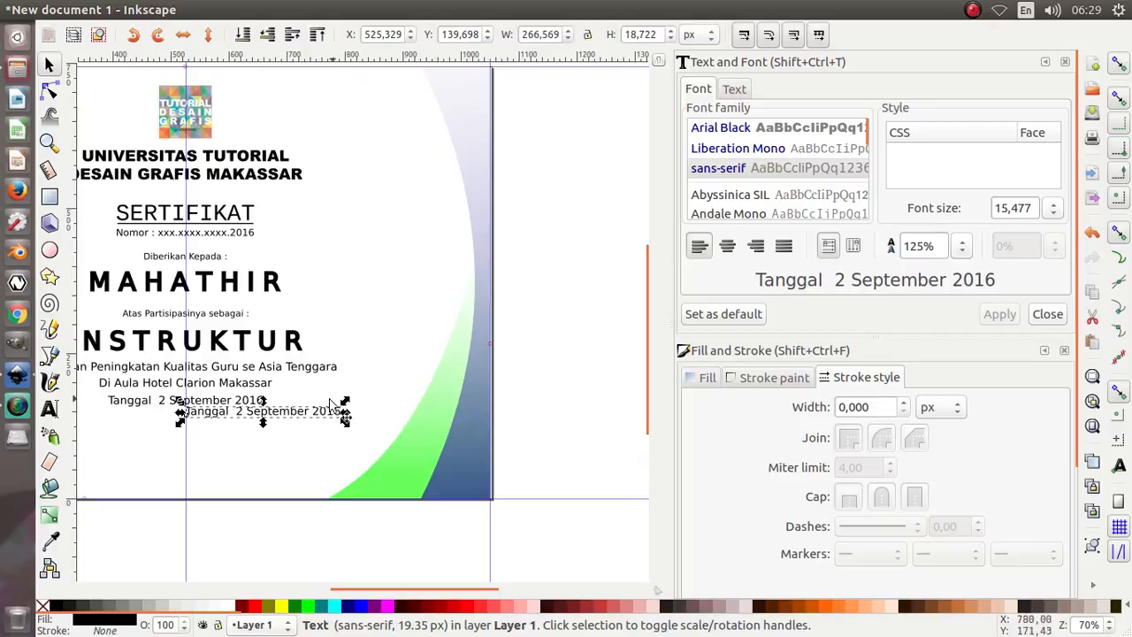
drag(299, 422, 330, 423)
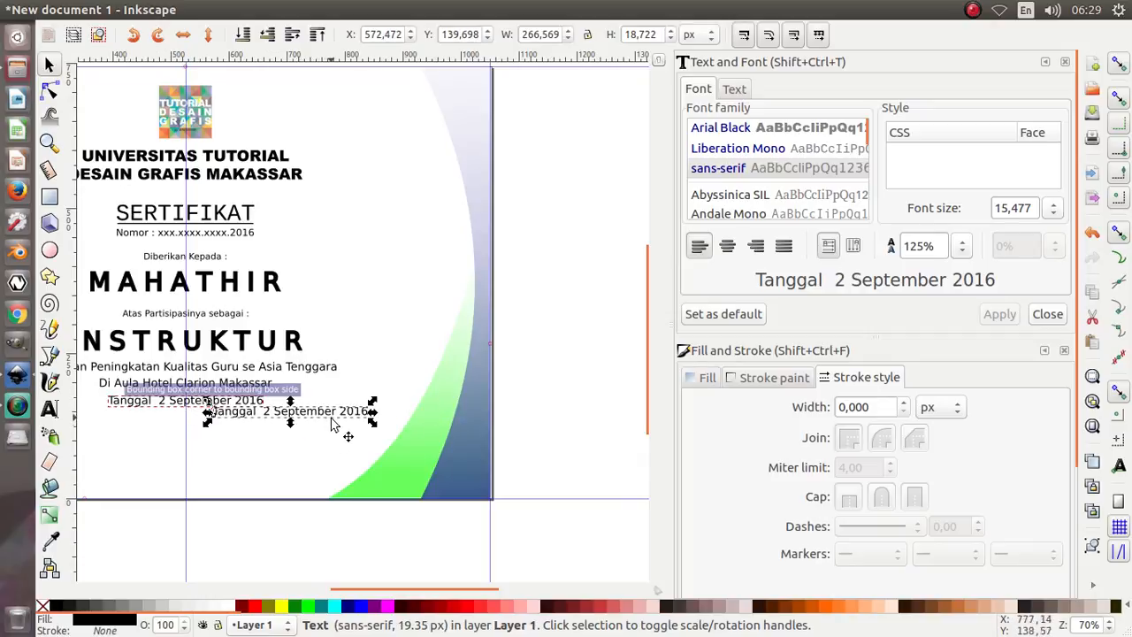
key(r)
click(332, 412)
click(334, 411)
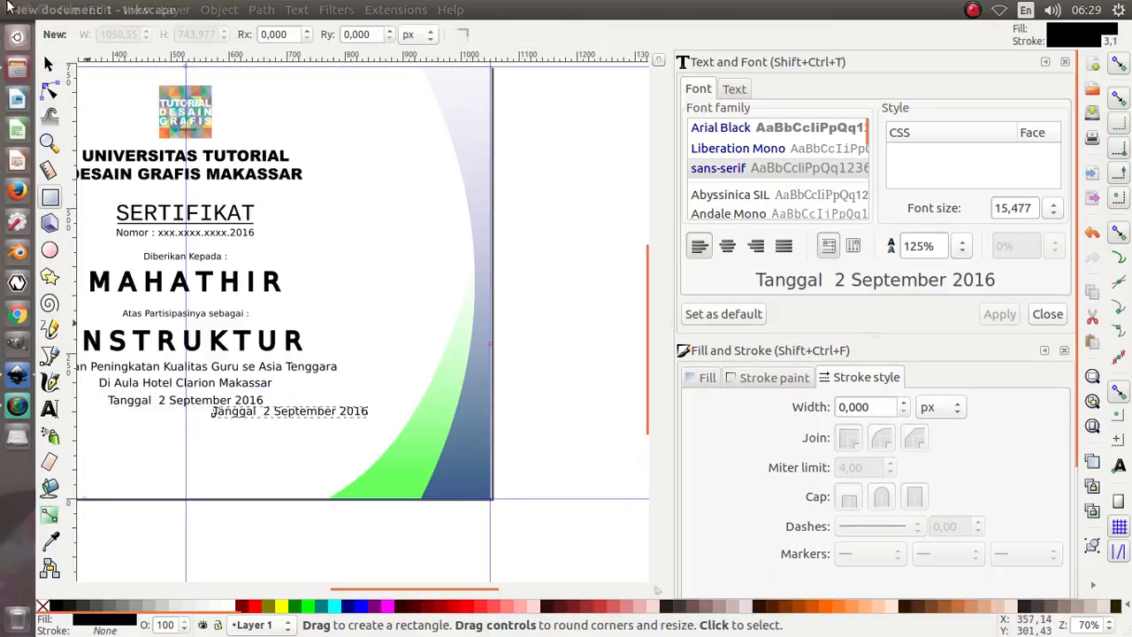
key(s)
Step: Replace the text of the offset Tanggal copy with Makassar, 4 September 2016
double_click(301, 412)
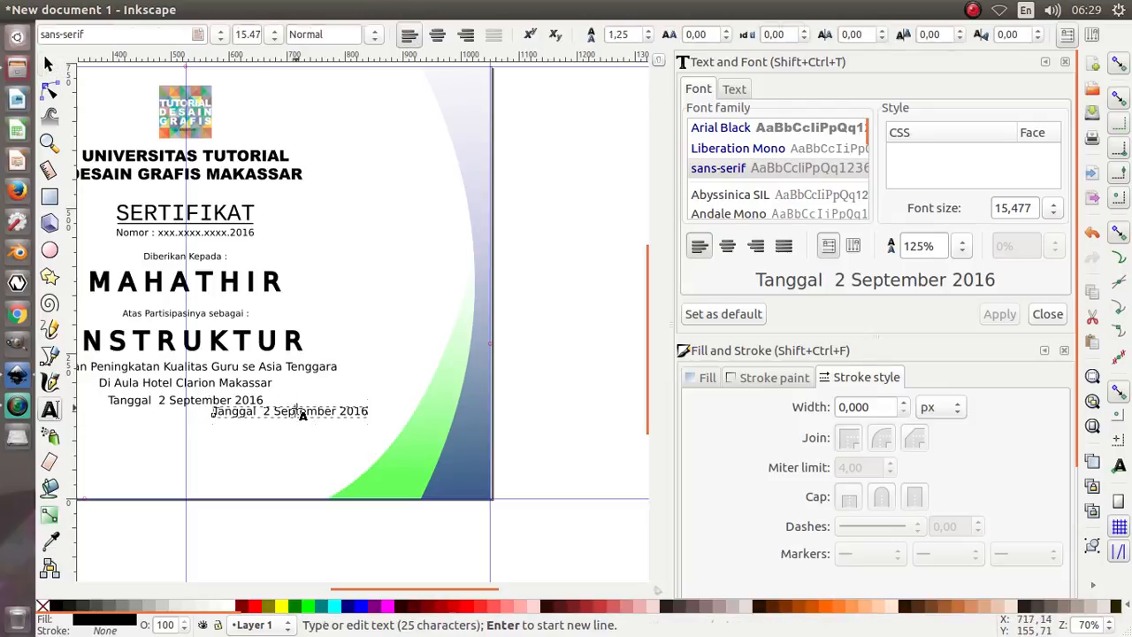
key(ctrl+a)
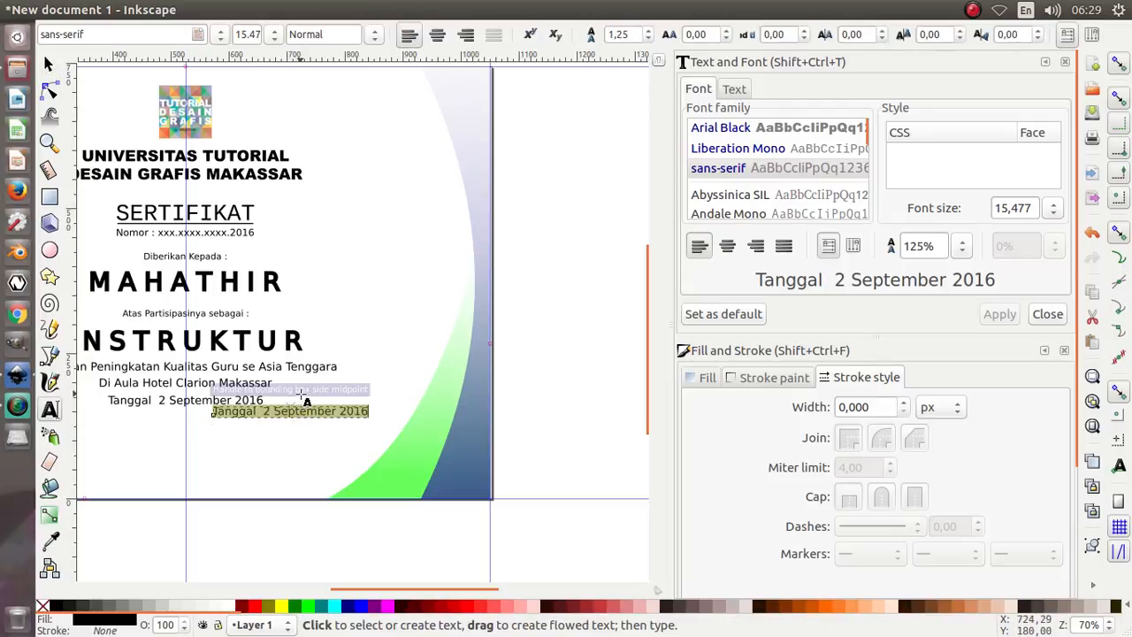
text(Makass)
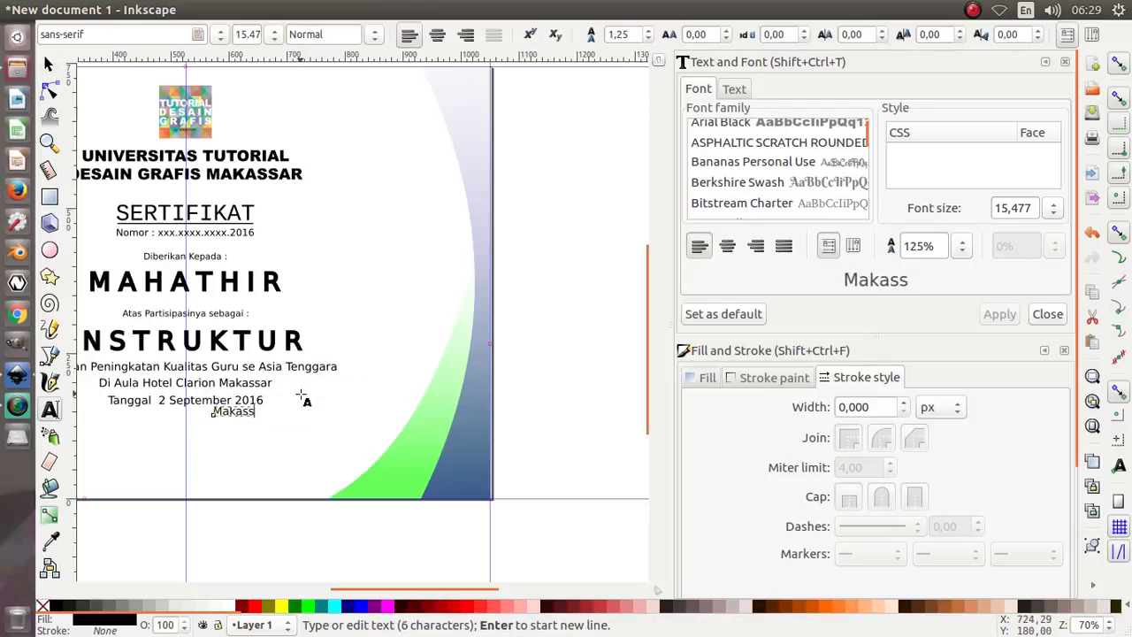
text(ar, )
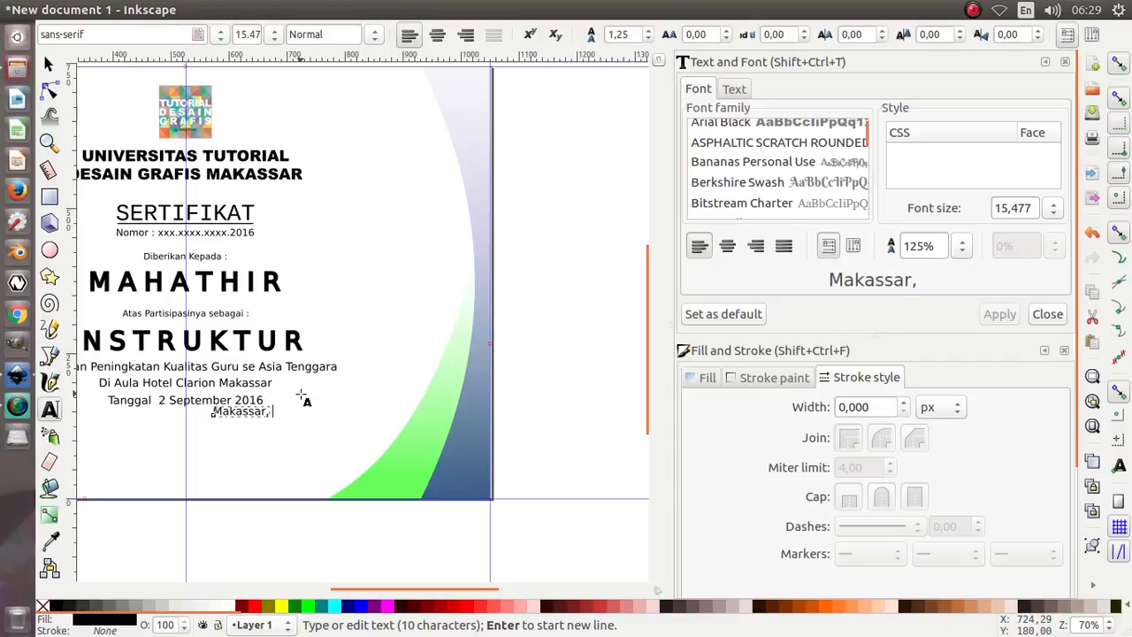
text(4 S)
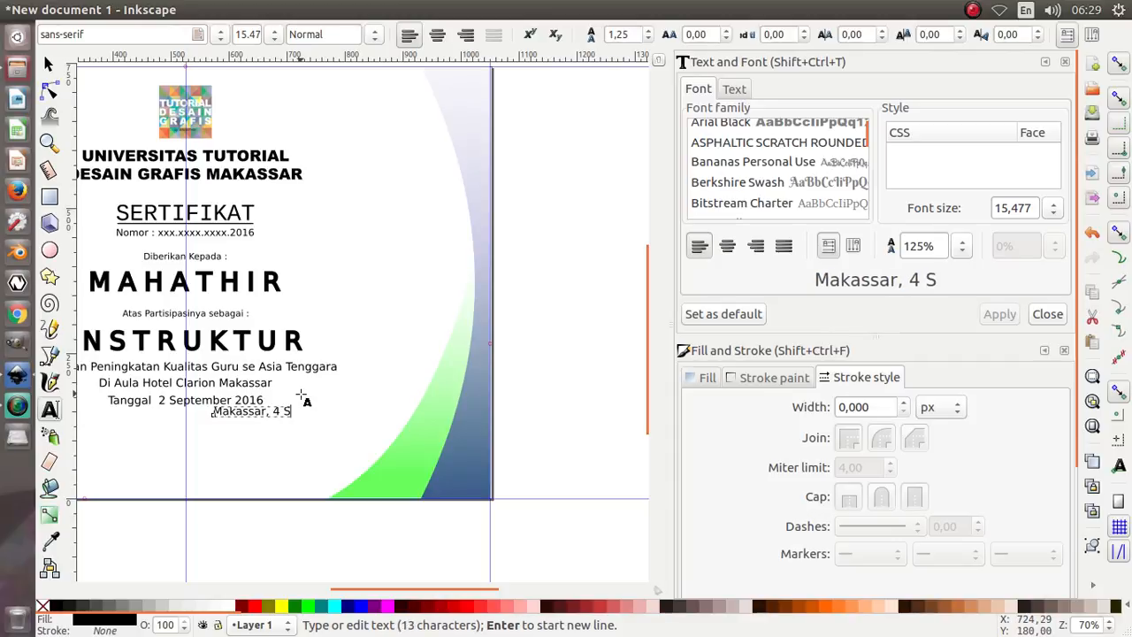
text(eptember )
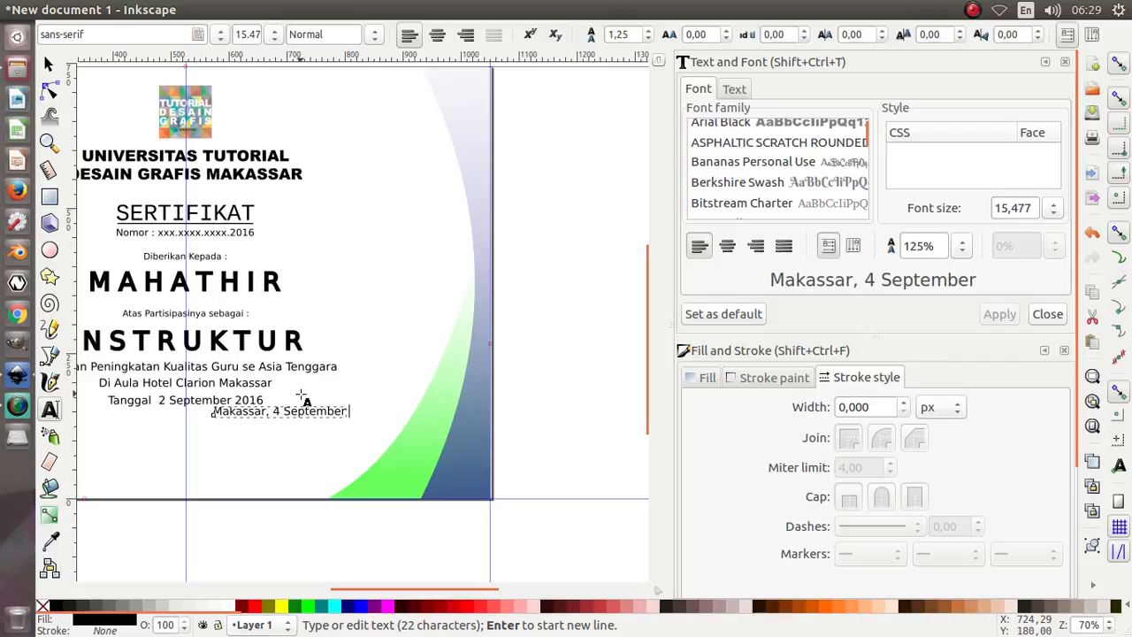
text(2016)
key(Escape)
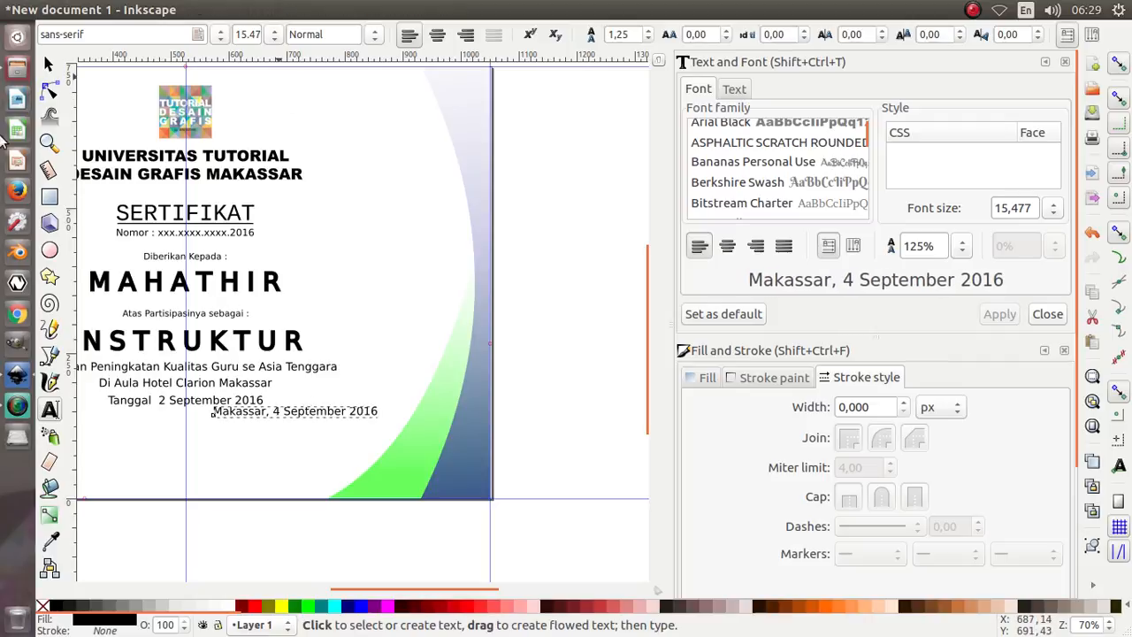
Step: Nudge the Makassar, 4 September 2016 line slightly up and right to about X 578 px, Y 146 px
click(48, 64)
key(Down)
key(Down)
key(Down)
key(Down)
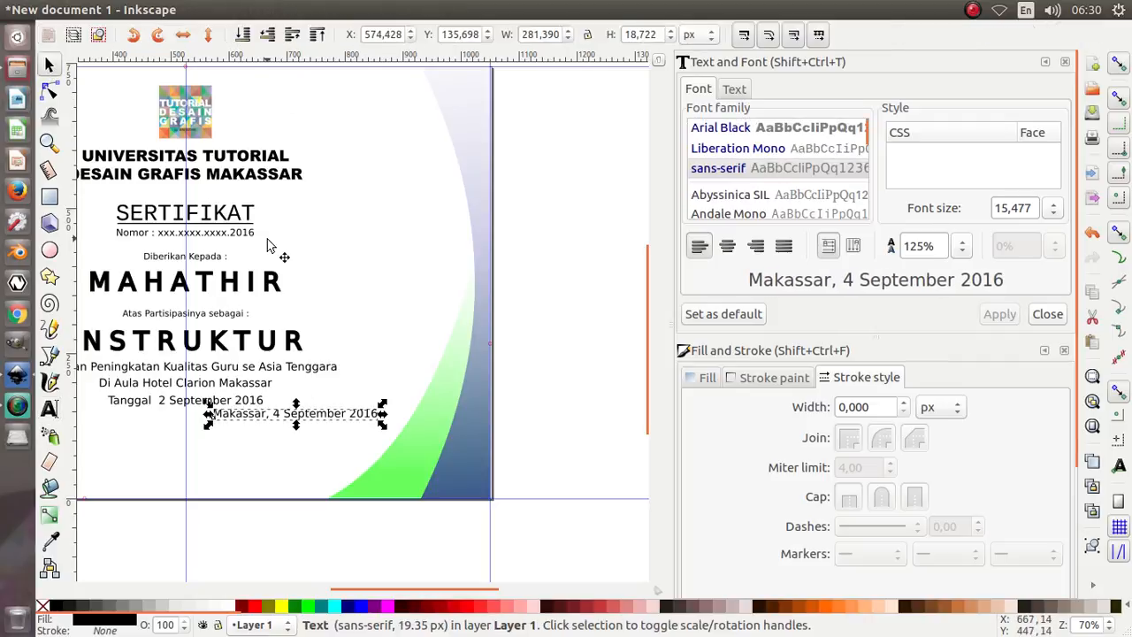
key(Up)
key(Up)
key(Up)
key(Up)
key(Up)
key(Right)
key(Right)
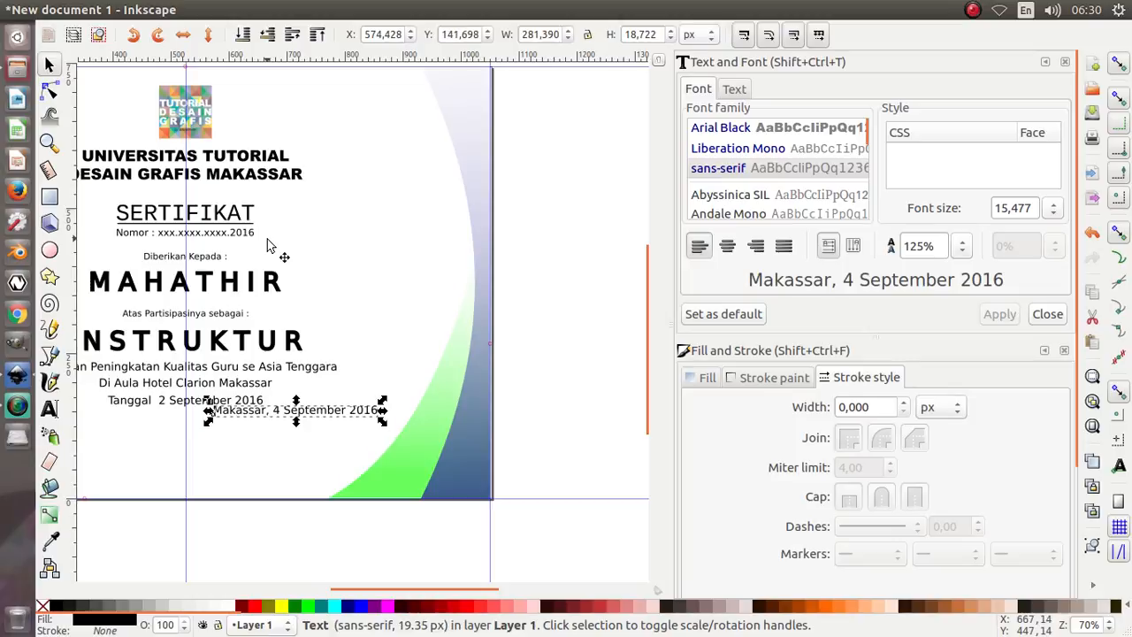
key(Up)
key(Up)
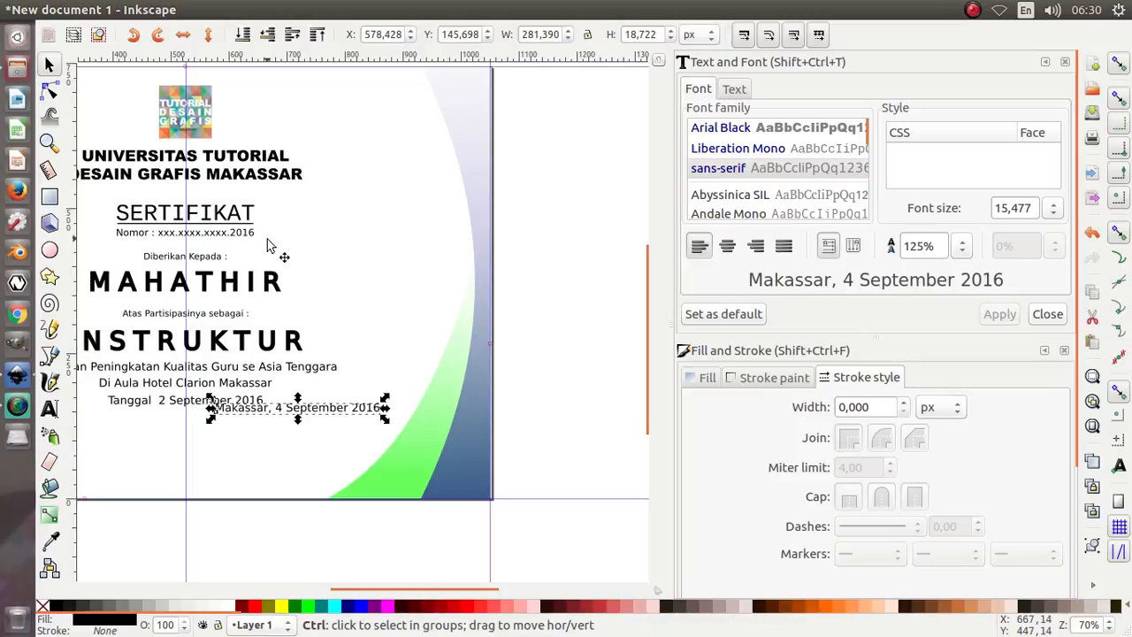
click(308, 423)
drag(309, 417, 308, 460)
key(ctrl+z)
Step: Duplicate the Makassar date line straight below at about Y 72 px and replace the copy's text with the signatory's name plus S. Sos, S. Pd
click(306, 407)
key(ctrl+d)
double_click(308, 459)
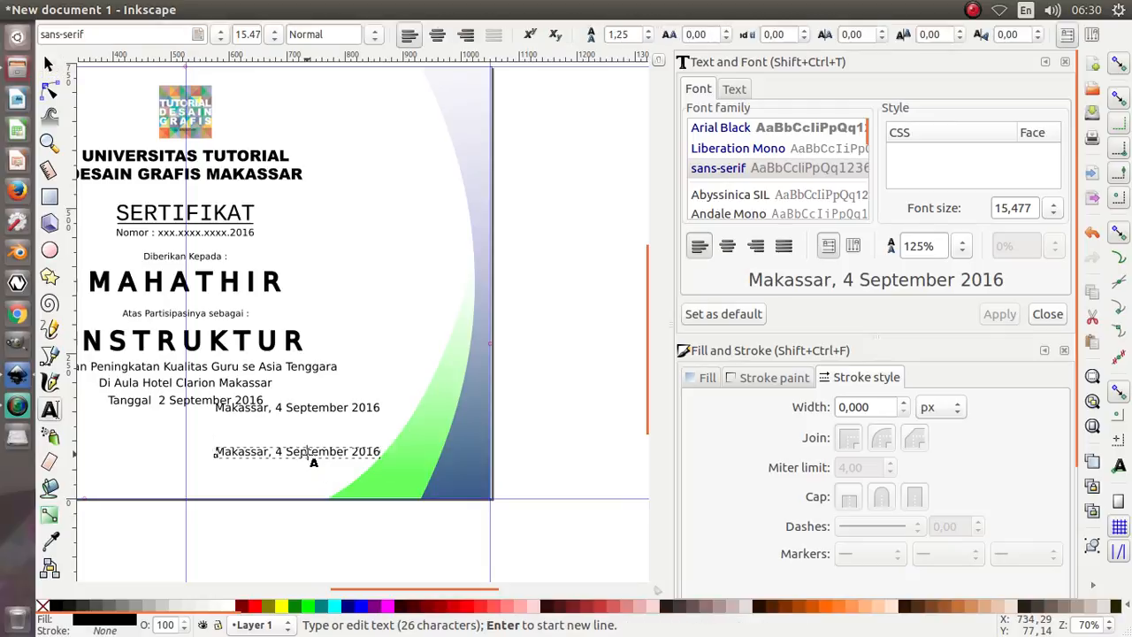
triple_click(312, 455)
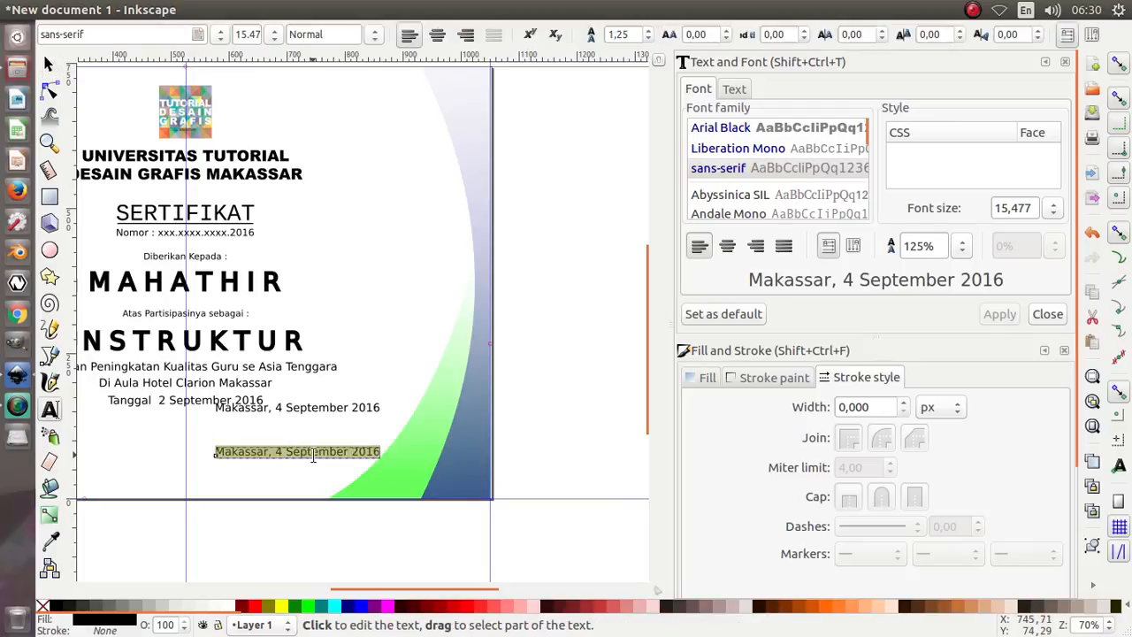
text(Mahathir)
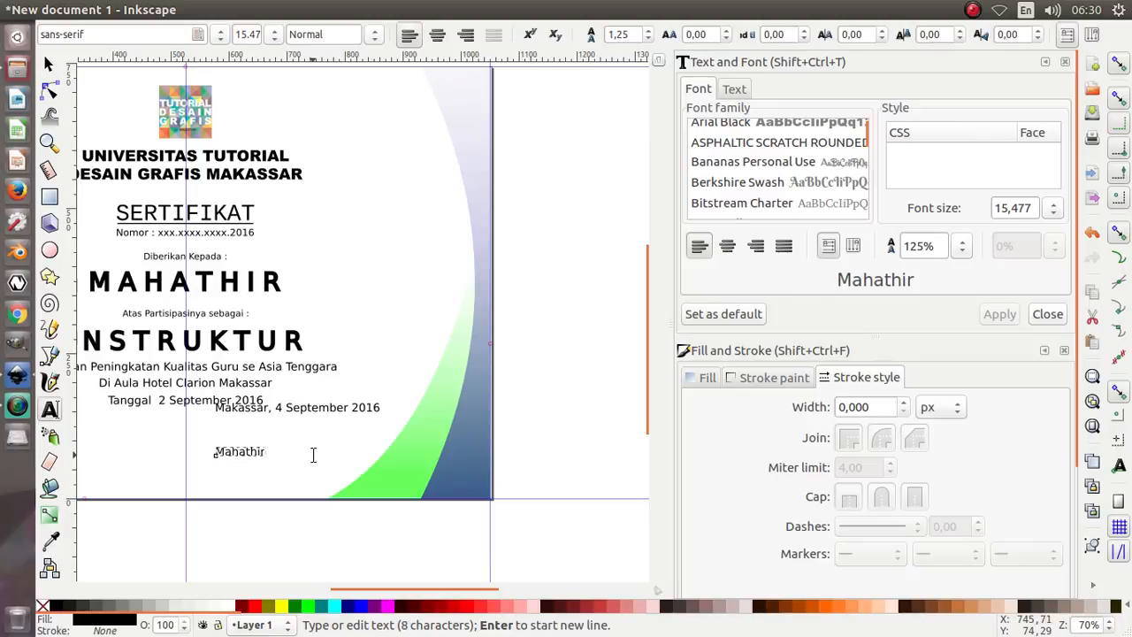
text(, S. Sos)
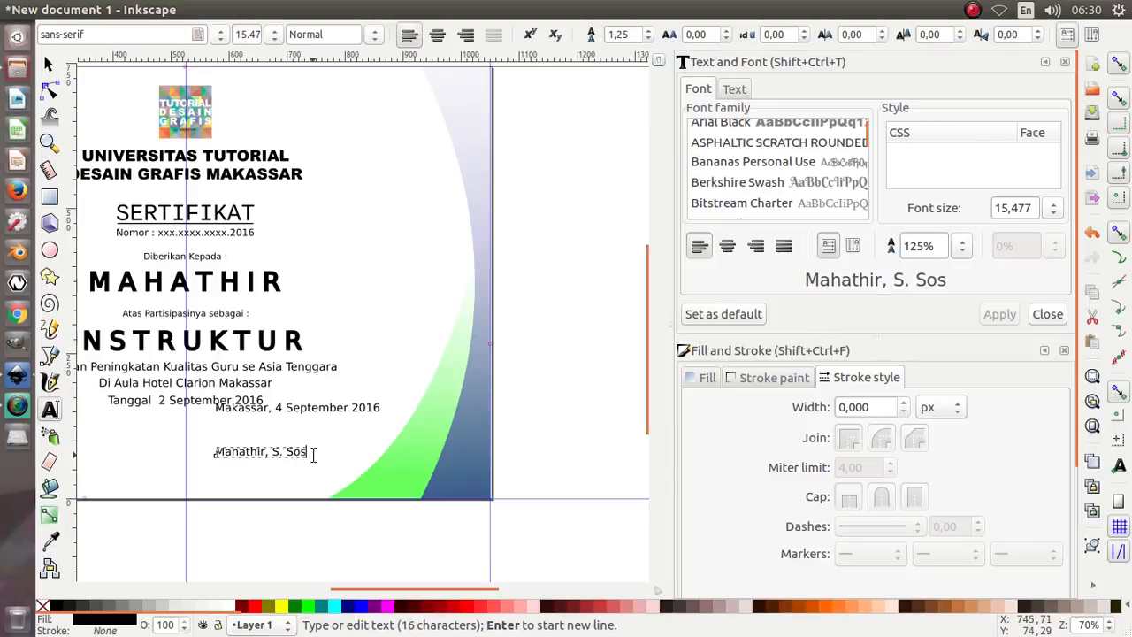
text(, S. Pd)
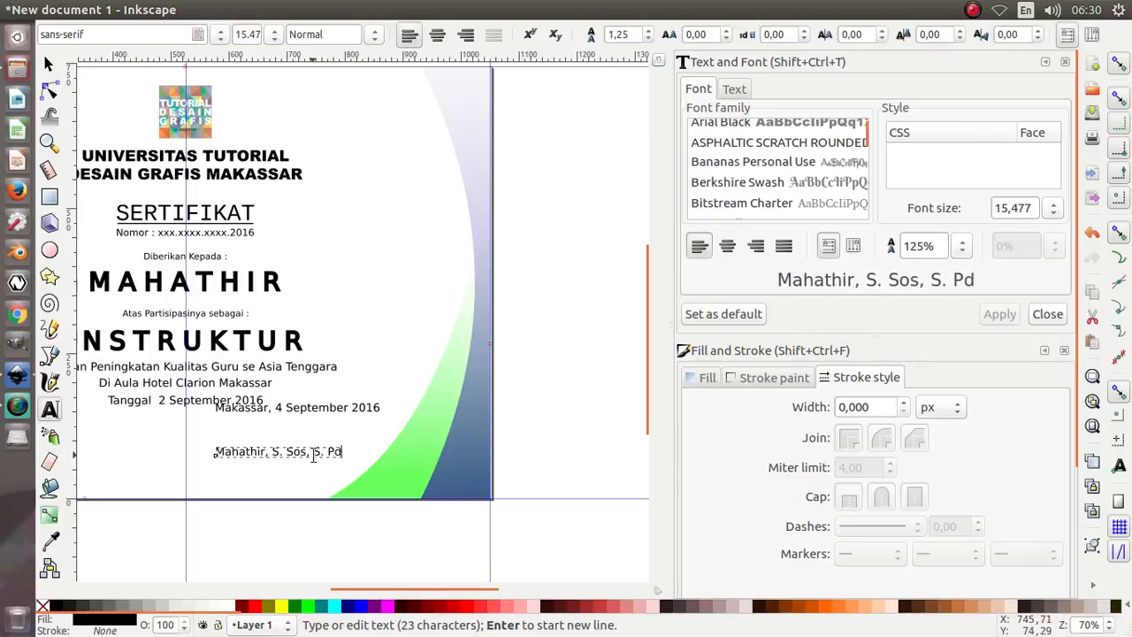
click(50, 64)
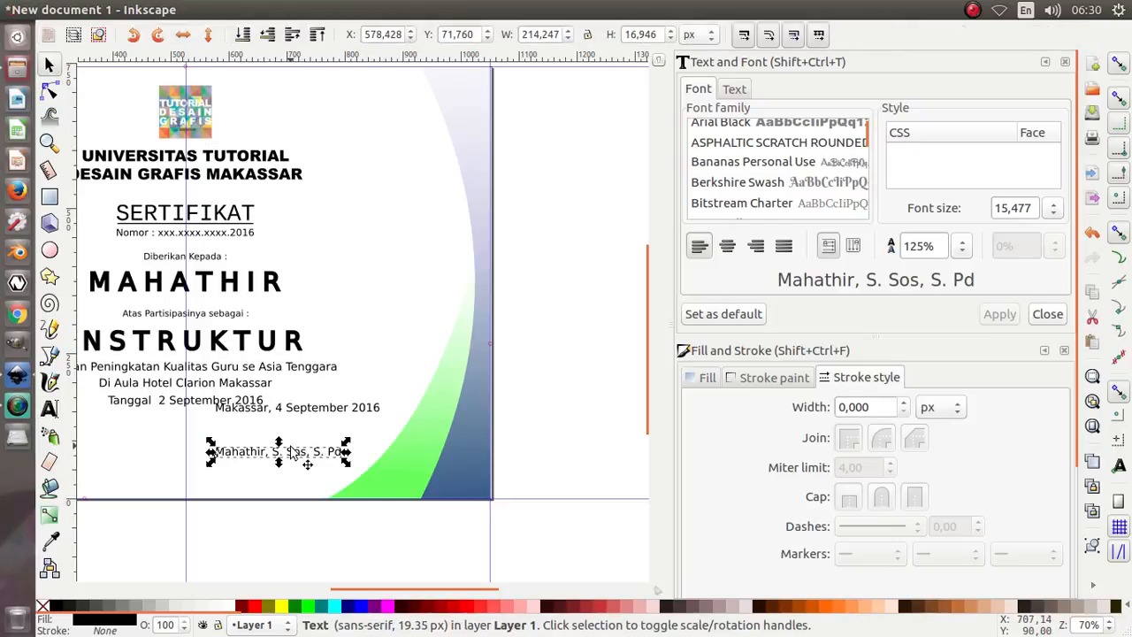
click(288, 517)
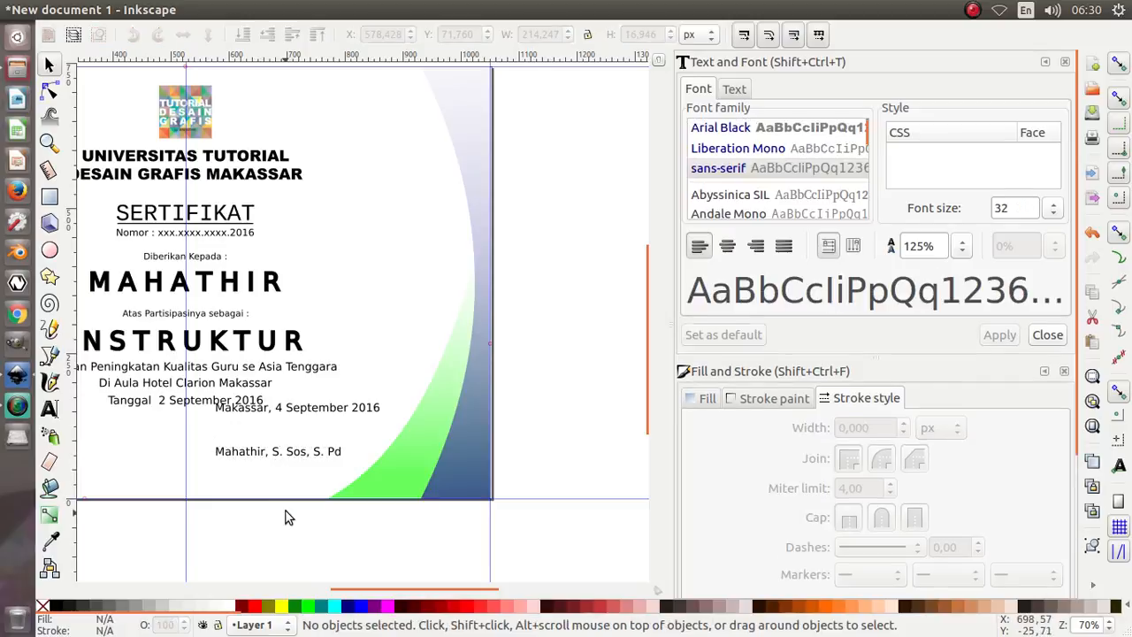
Step: Give the signatory name line a flat black stroke 1 px wide
click(276, 453)
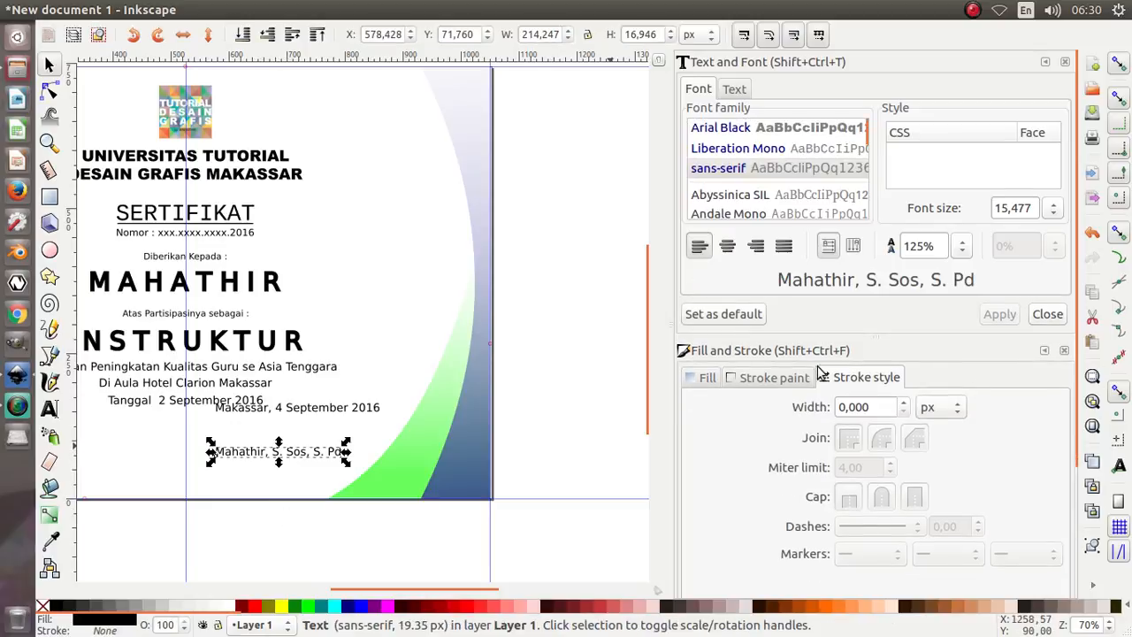
click(761, 378)
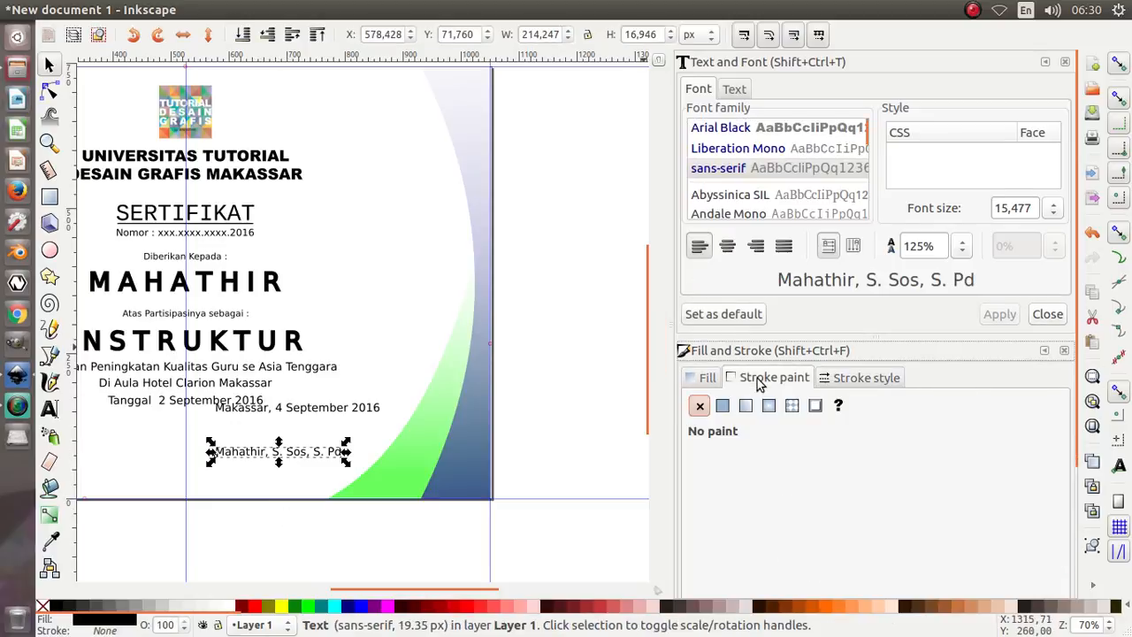
click(723, 406)
click(867, 378)
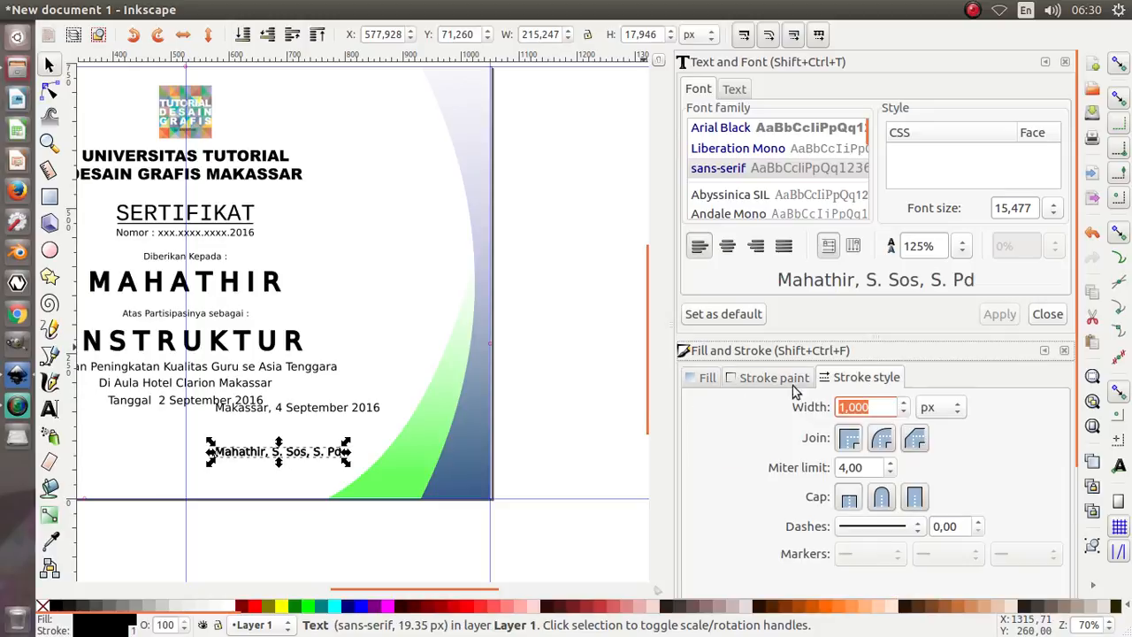
click(601, 410)
Step: Move the logo and the two university heading lines up together by 18 px, to about Y 567 px
ctrl+scroll(598, 405, down, 1)
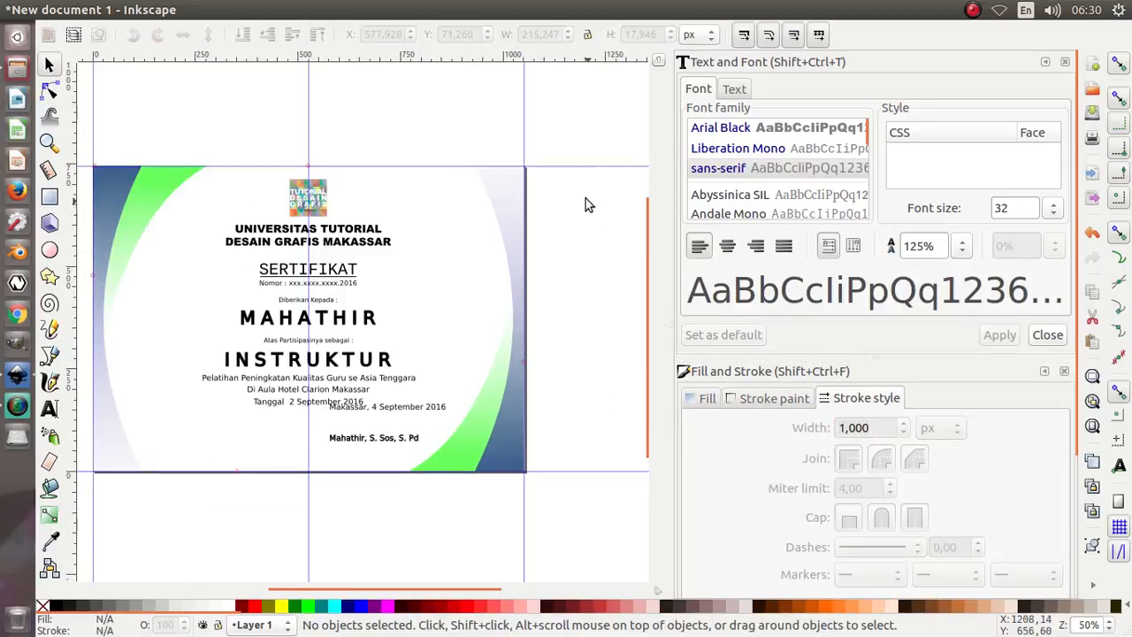
drag(579, 139, 182, 261)
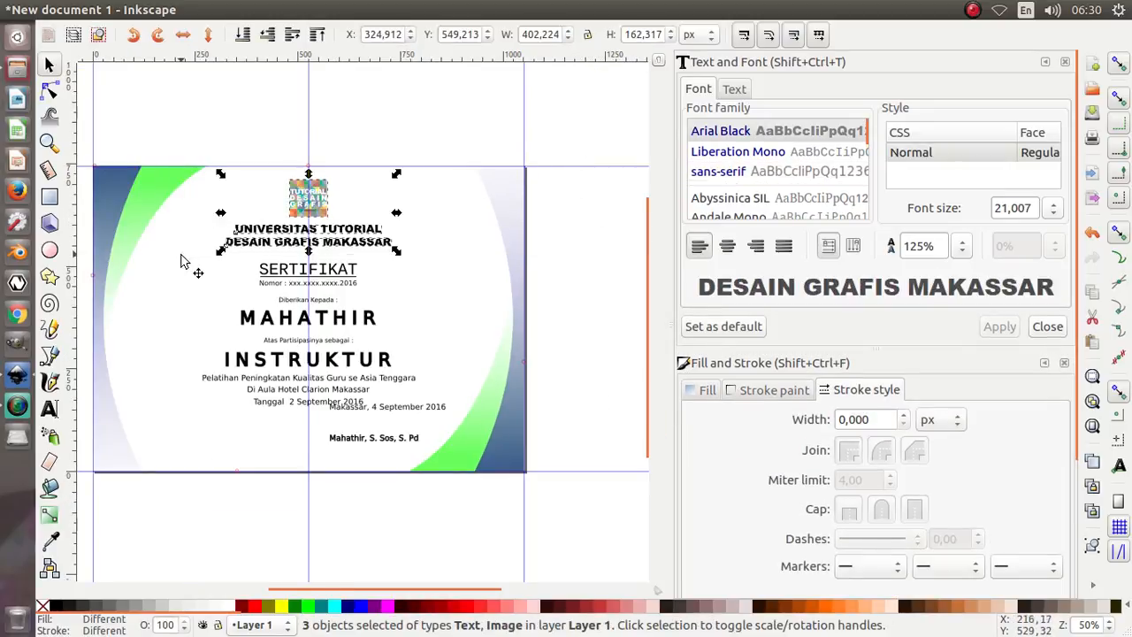
key(shift+Up)
key(Down)
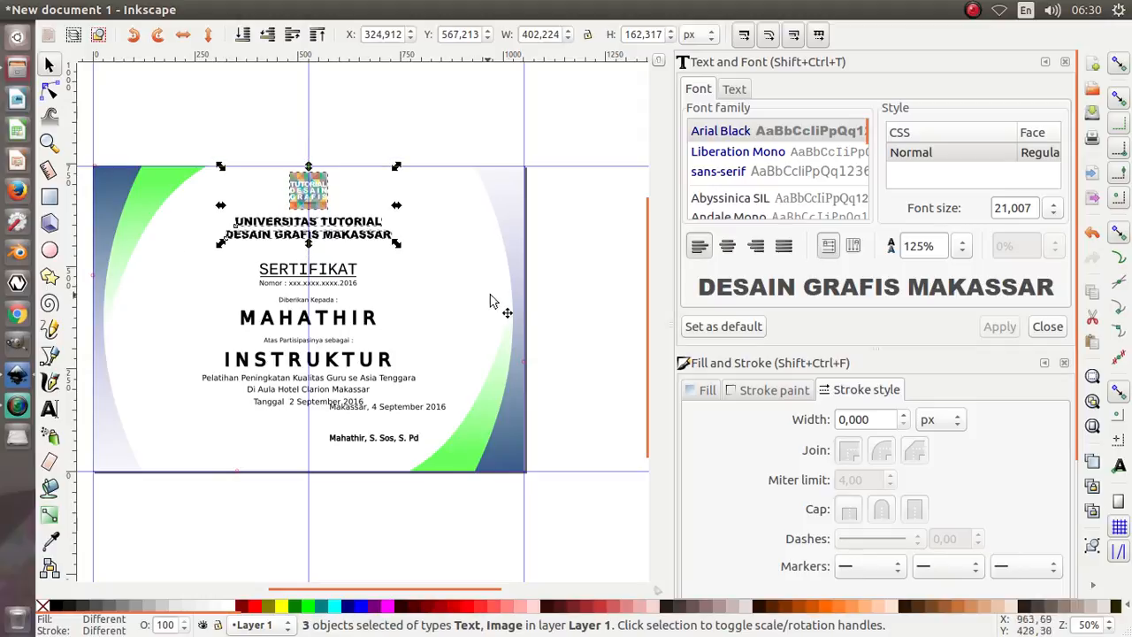
Step: Move the SERTIFIKAT title, Nomor line and Diberikan Kepada line up together to about Y 441 px
drag(575, 241, 213, 315)
key(Up)
key(Up)
key(Up)
key(Up)
key(Up)
key(Up)
key(Up)
key(Up)
key(Up)
key(Up)
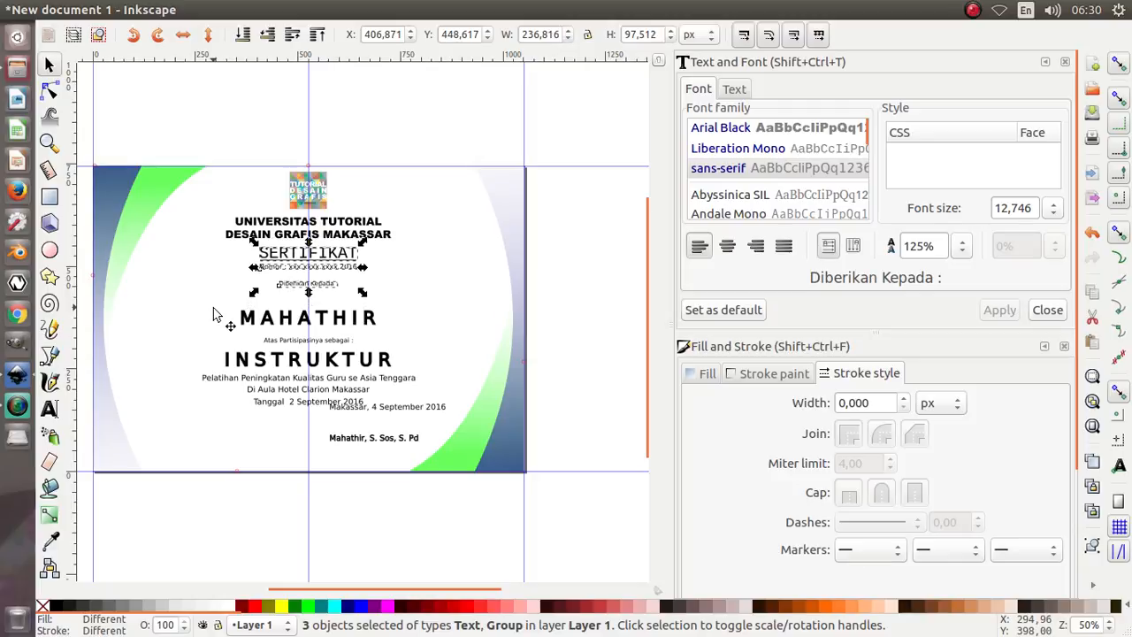
key(Down)
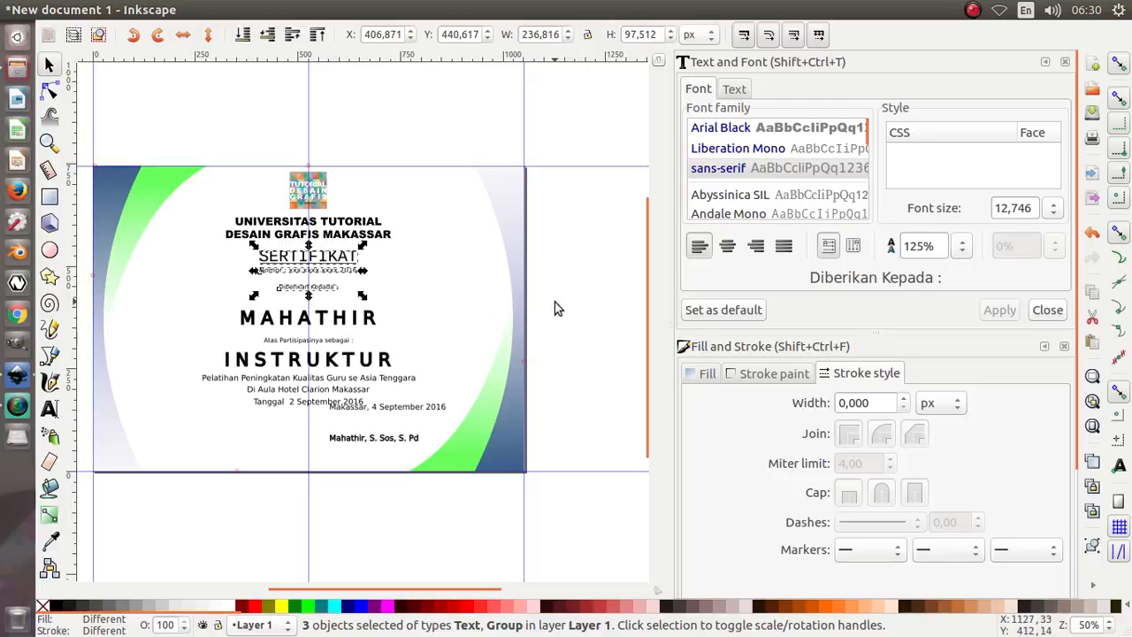
Step: Move the six text lines from the recipient name through Tanggal 2 September 2016 up together by about 40 px
drag(556, 303, 184, 413)
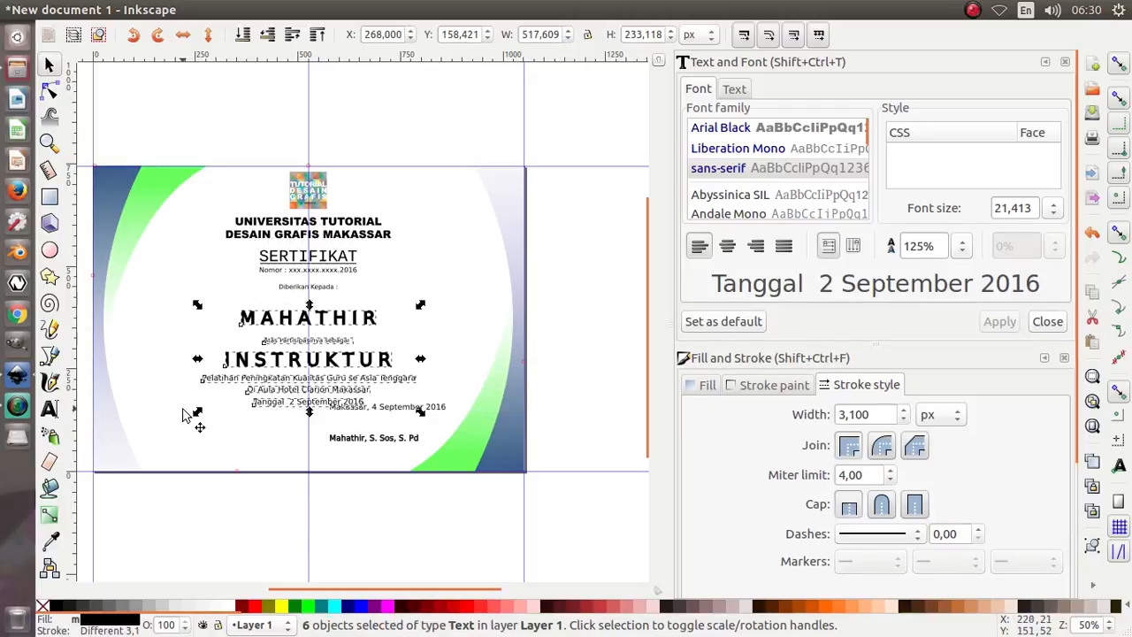
key(Up)
key(Up)
key(Up)
key(Up)
key(Up)
key(Up)
key(Up)
key(Up)
key(Up)
key(Up)
key(Up)
key(Up)
key(Up)
key(Up)
key(Up)
key(Up)
key(Up)
key(Up)
key(Up)
key(Up)
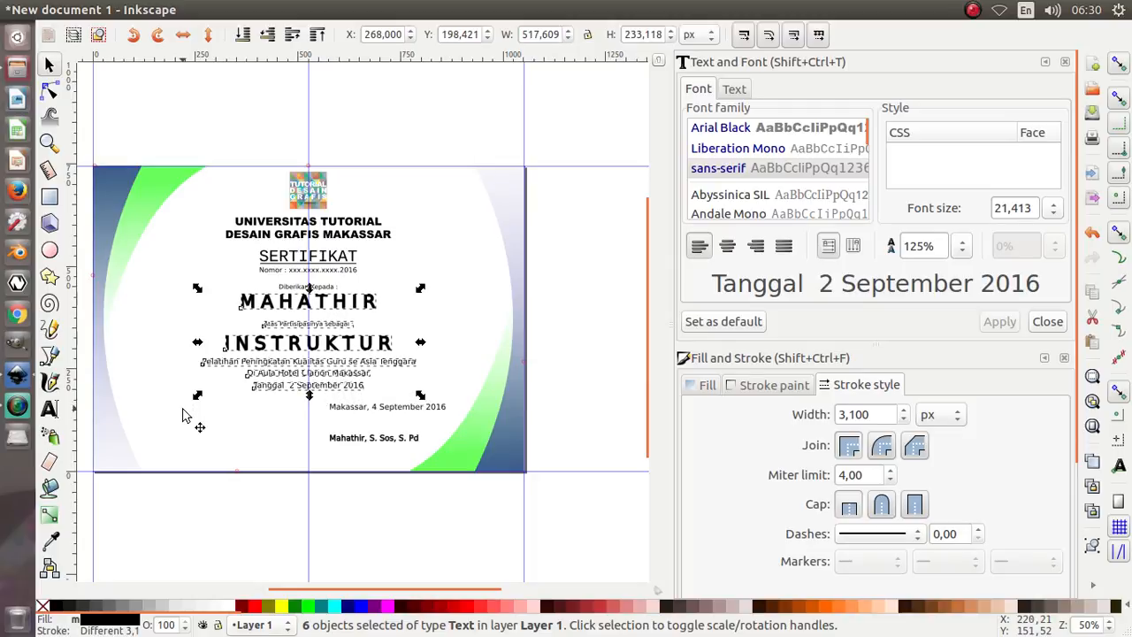
Step: Nudge the Diberikan Kepada line up to about Y 453 px, clear of the recipient name
click(333, 289)
key(Up)
key(Up)
key(Up)
key(Up)
key(Up)
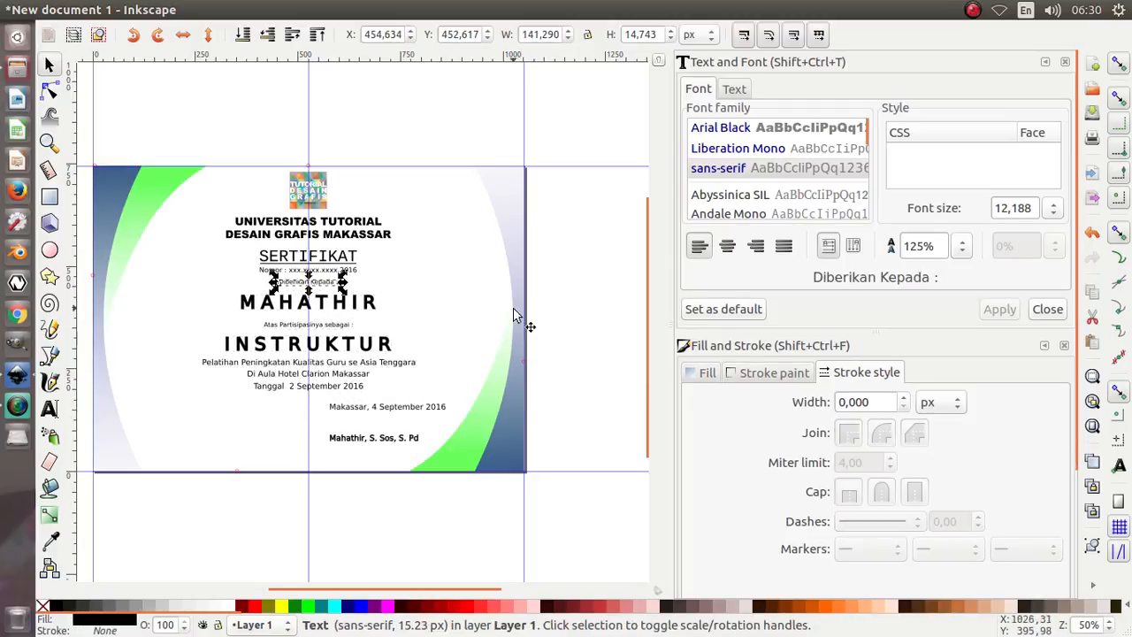
click(594, 342)
scroll(435, 324, down, 1)
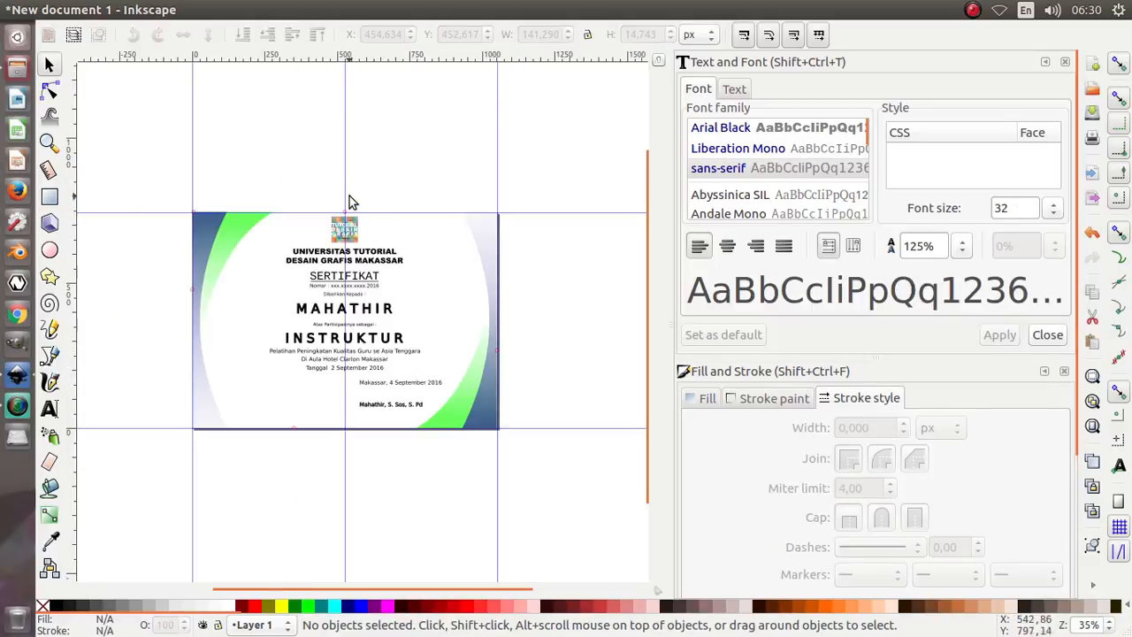
drag(347, 192, 376, 205)
click(18, 404)
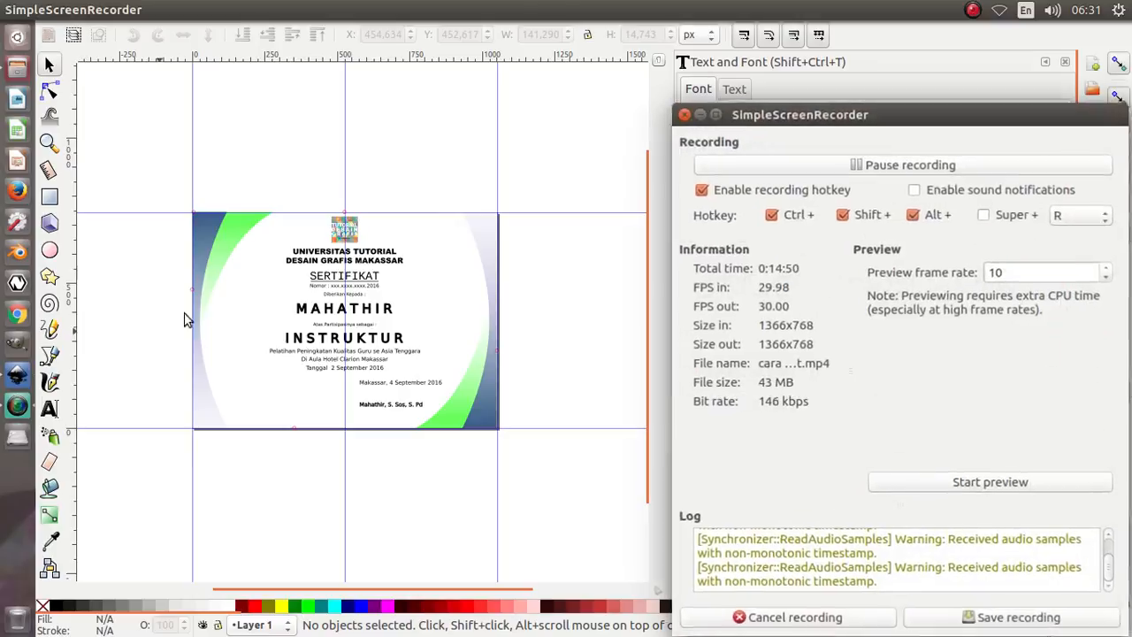